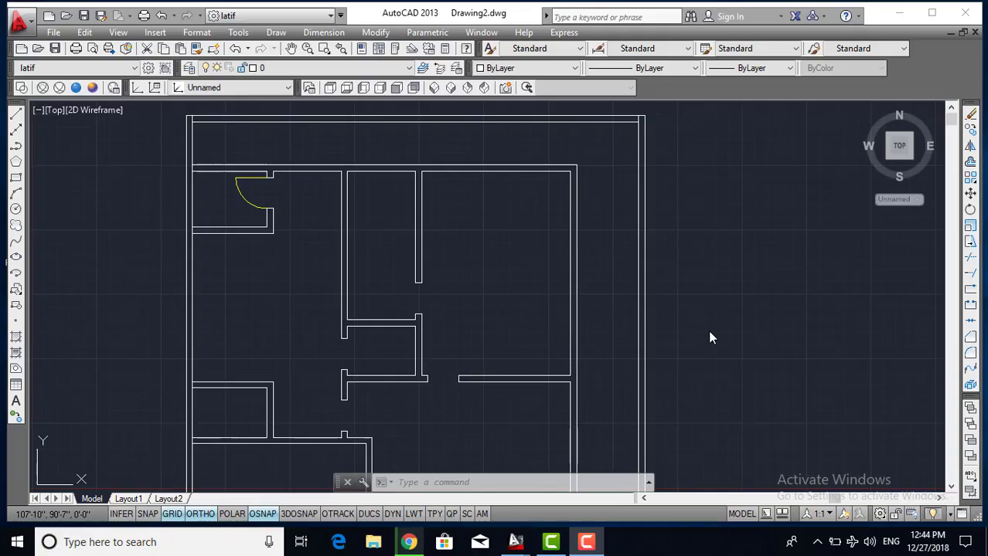
Measure the reference plan's ventilator opening as 2'-0" wide with DIST
middle_drag(478, 232, 508, 274)
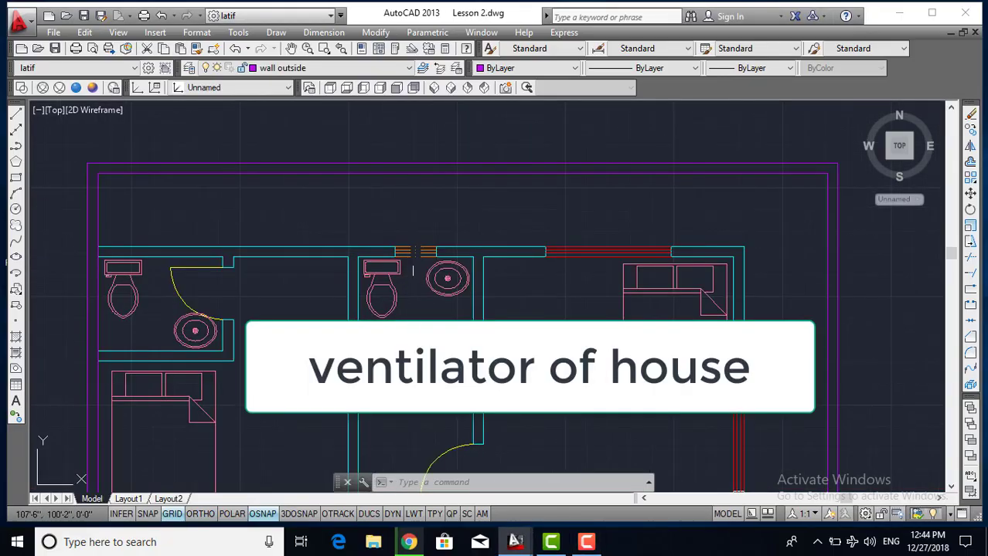
scroll(421, 251, up, 4)
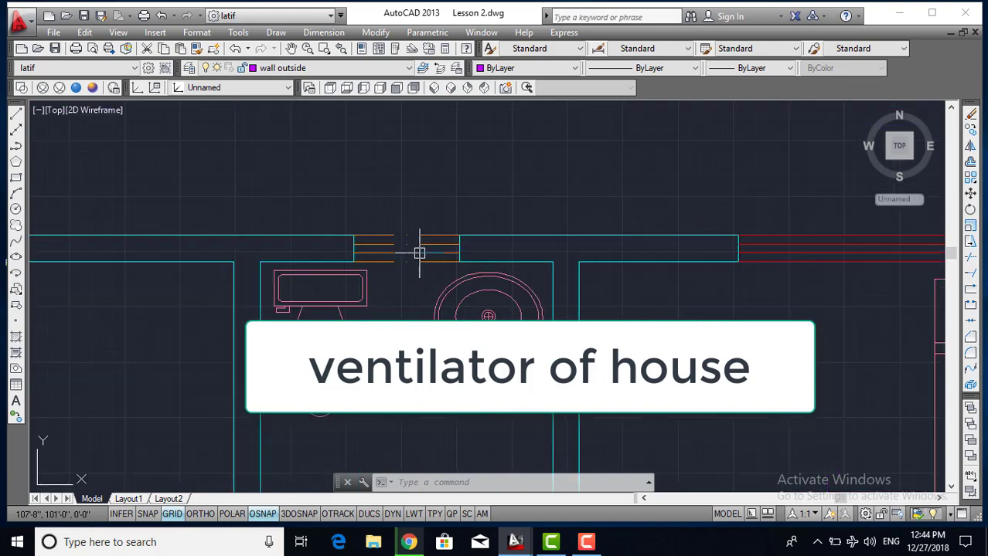
middle_drag(418, 249, 419, 297)
text(di)
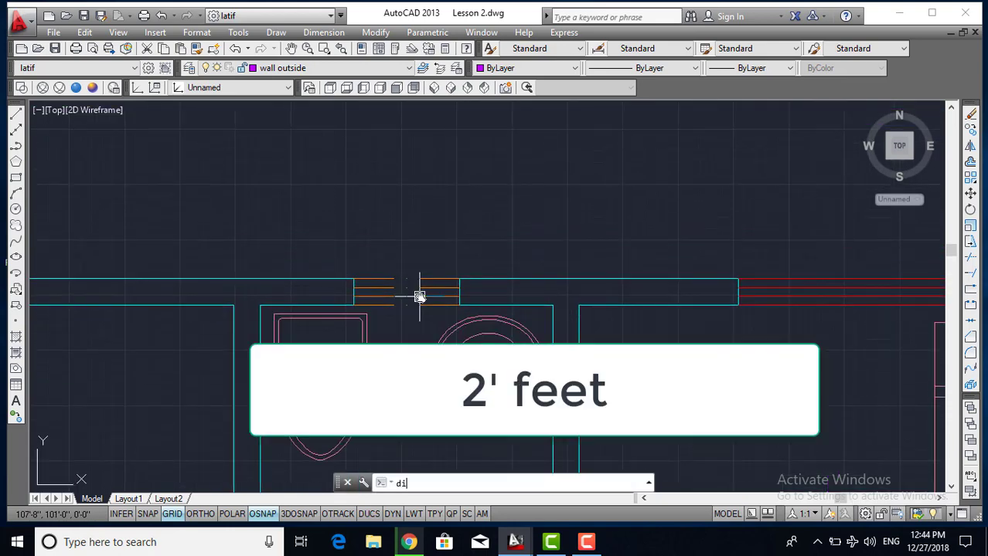
key(Return)
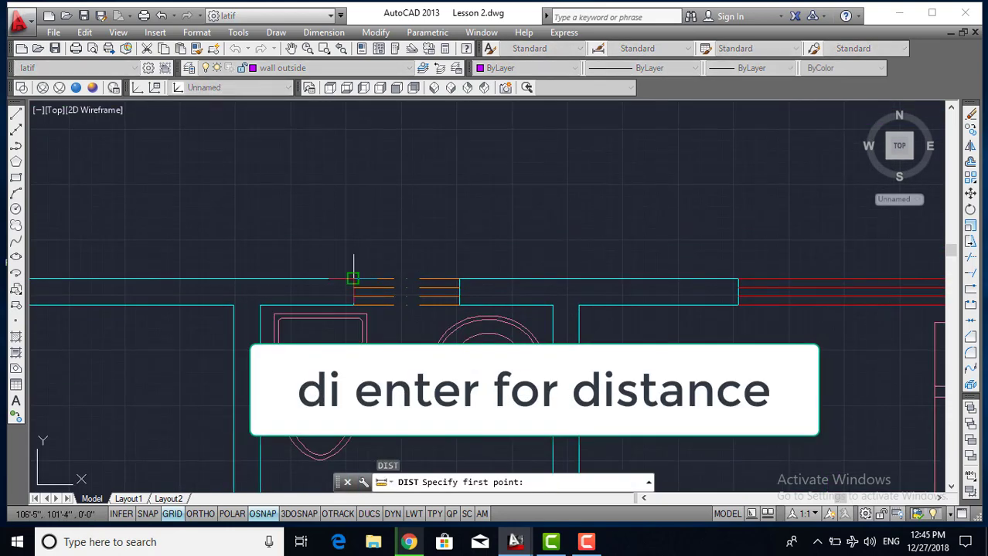
click(353, 278)
click(459, 278)
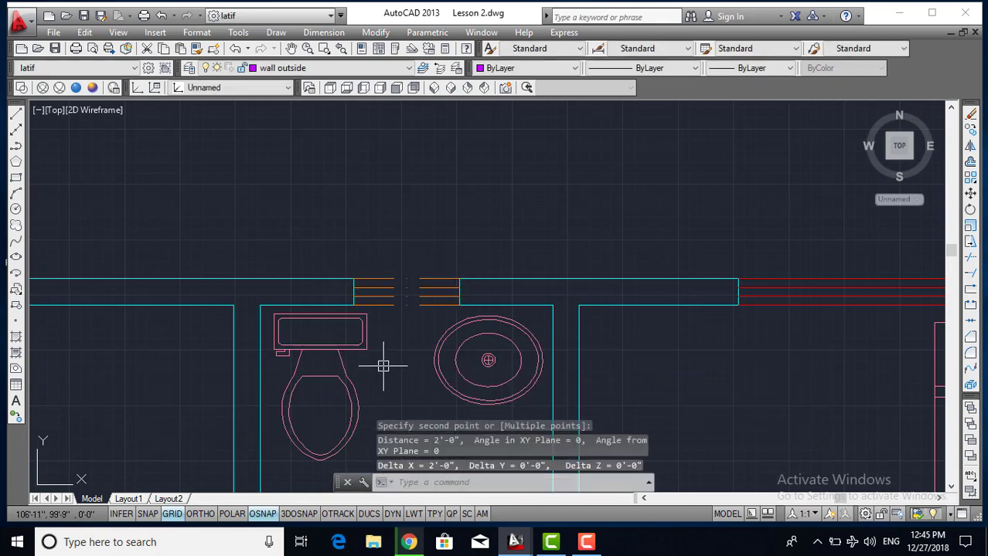
Check Drawing2's top walls, then measure 1'-9" from the inner wall corner to the ventilator
key(ctrl+Tab)
middle_drag(390, 276, 402, 304)
scroll(403, 304, up, 4)
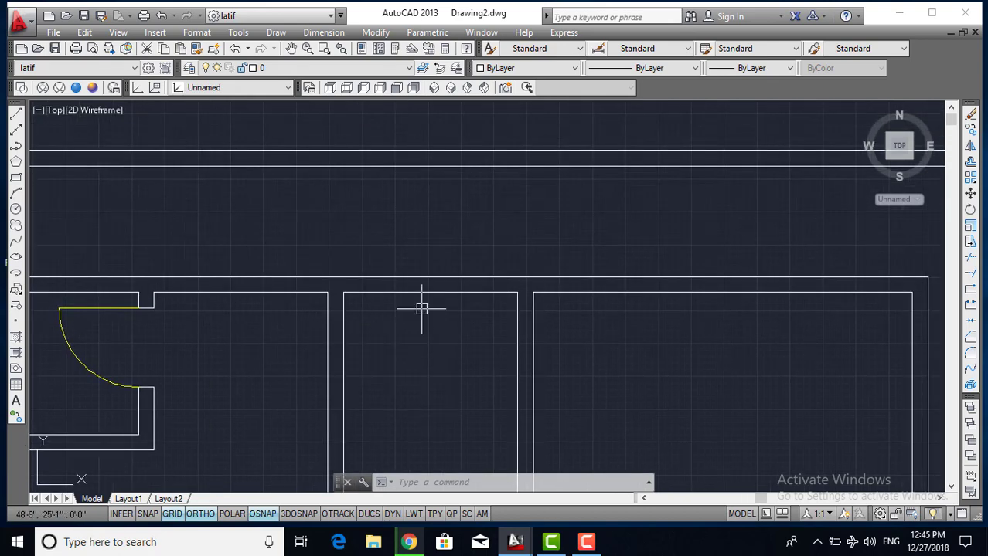
key(ctrl+Tab)
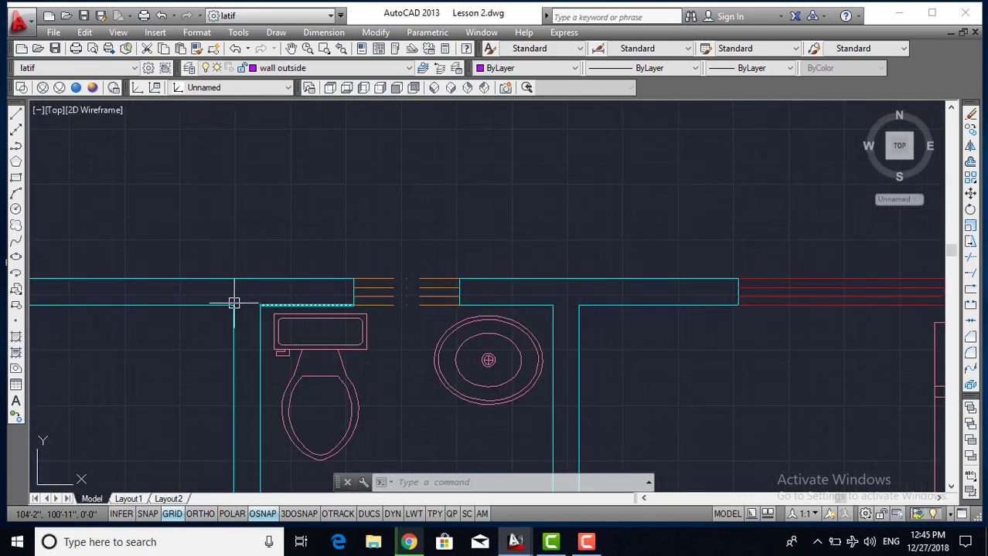
click(287, 302)
key(Return)
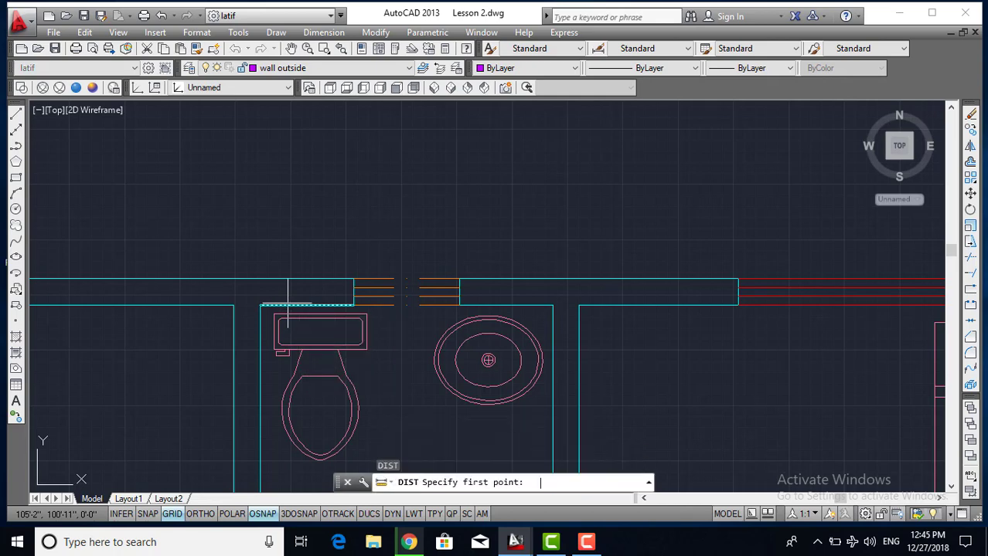
scroll(286, 300, up, 2)
click(245, 309)
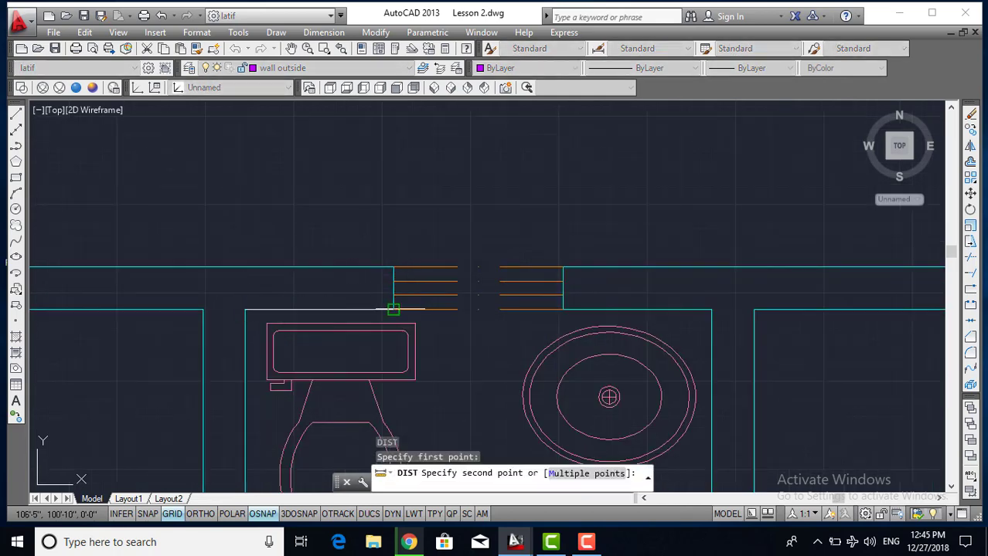
click(394, 309)
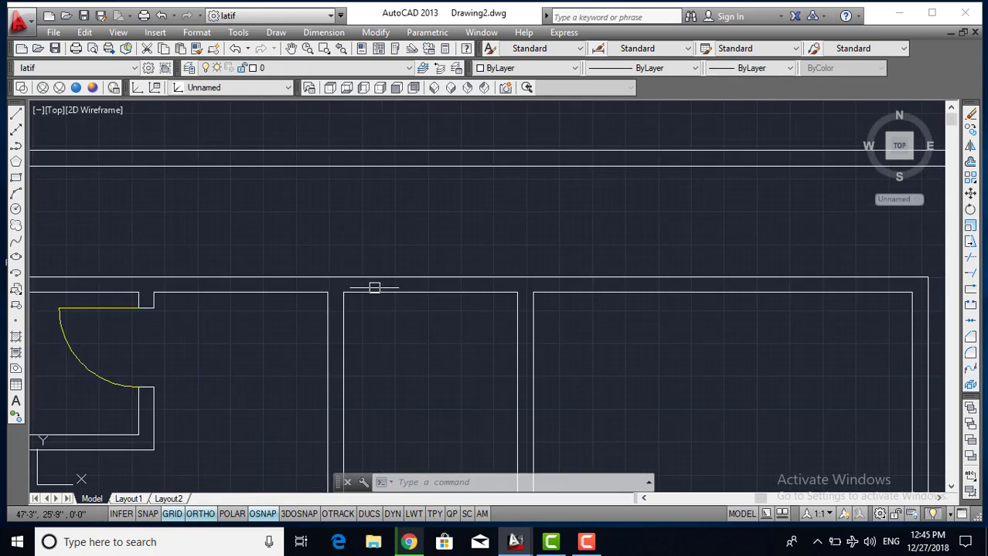
Offset the middle room's left inner wall line 1'-9" into the room
text(o)
key(Return)
text(1'-9)
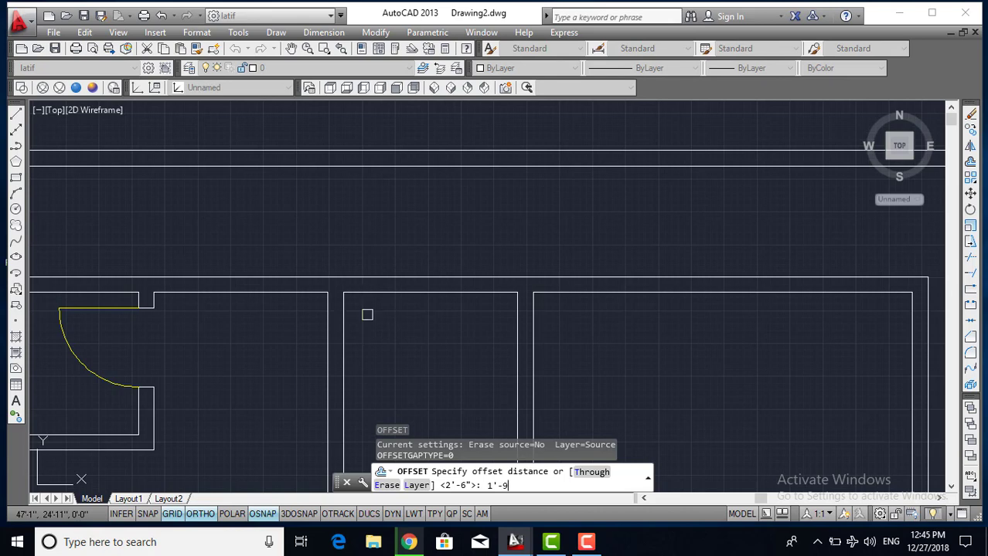
key(Return)
click(344, 309)
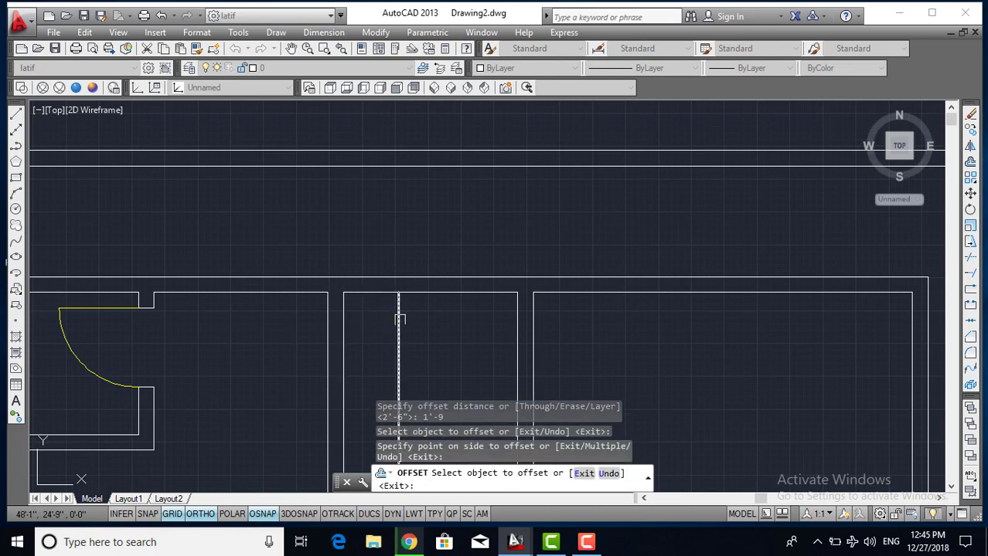
click(380, 297)
key(Escape)
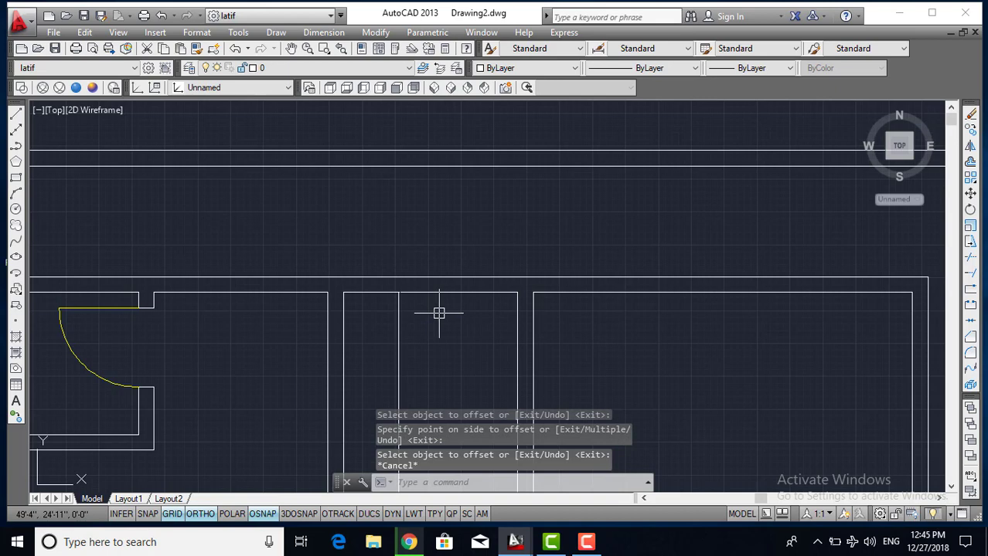
Offset that new line a further 2' to the right
text(o)
key(Return)
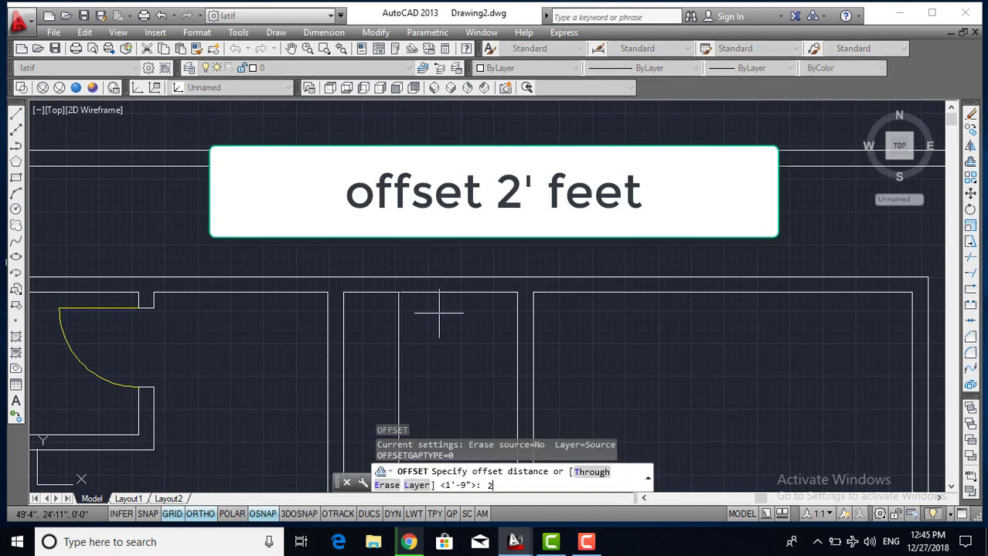
text(2')
key(Return)
click(399, 324)
click(432, 326)
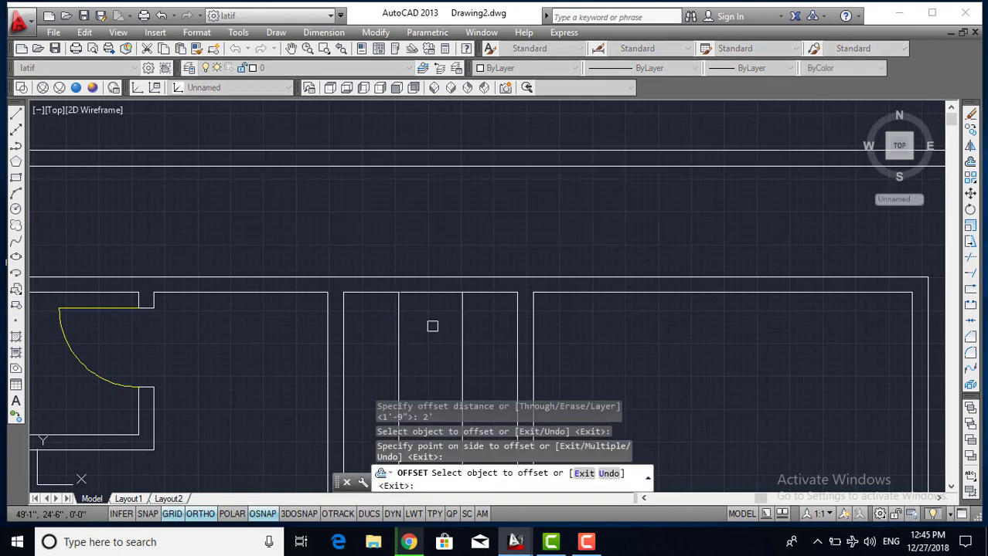
key(Escape)
scroll(433, 326, up, 4)
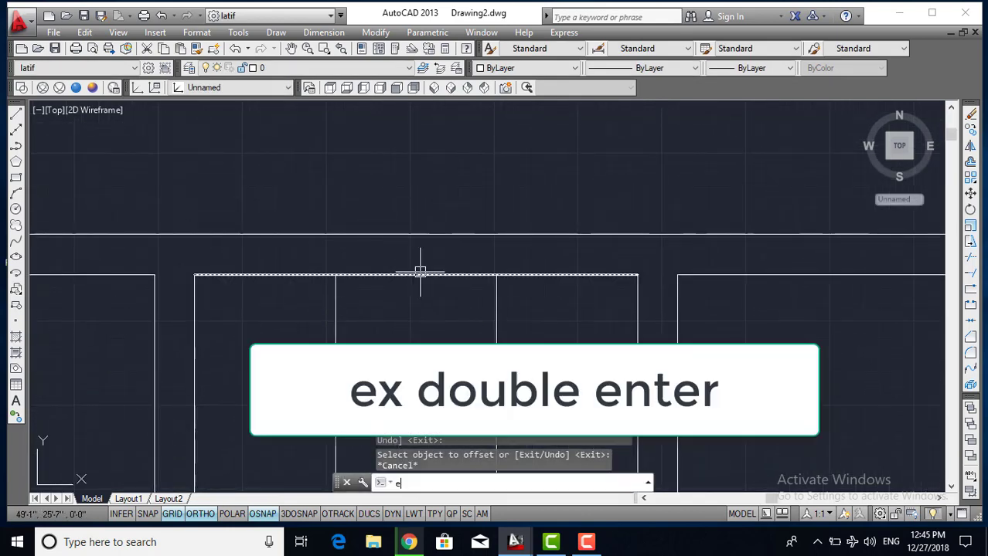
Extend both new lines up to the outer top wall
text(ex)
key(Return)
key(Return)
click(518, 329)
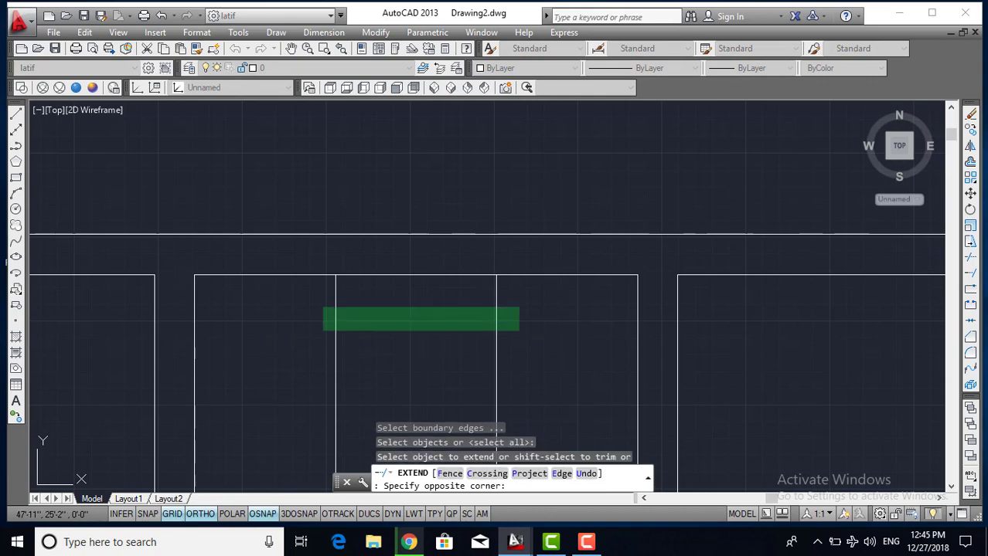
click(321, 307)
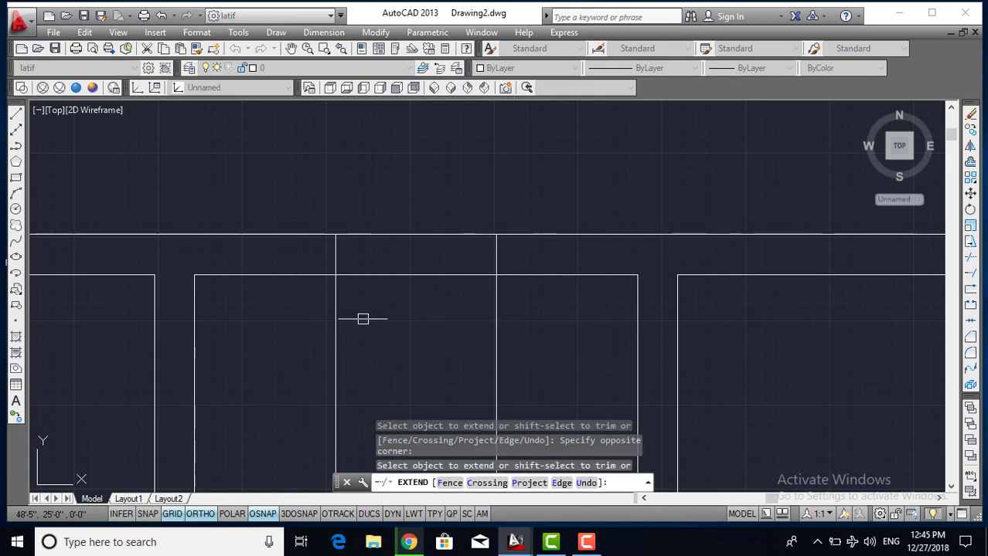
key(Escape)
Trim the lines inside the room and cut out the wall between them
text(tr)
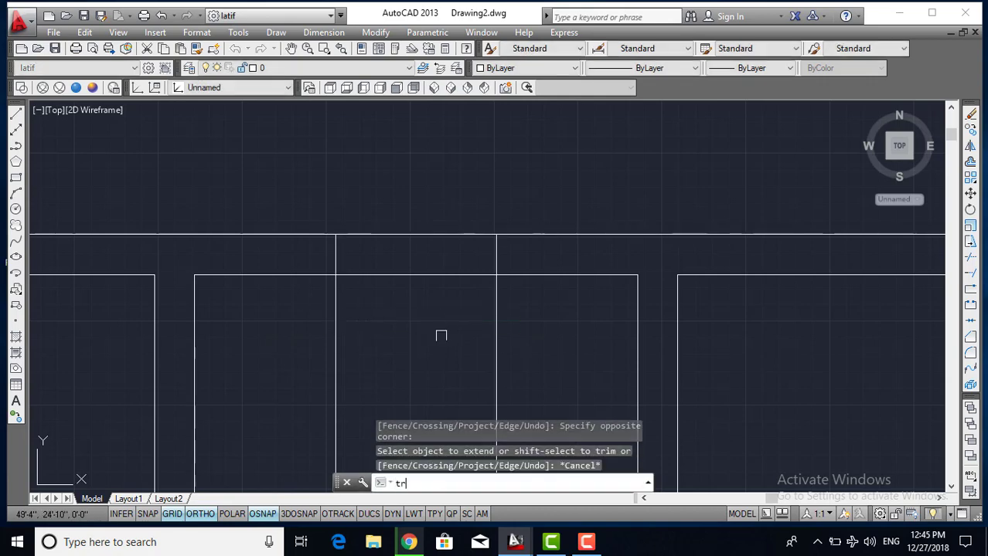
key(Return)
key(Return)
click(534, 357)
click(423, 337)
click(302, 307)
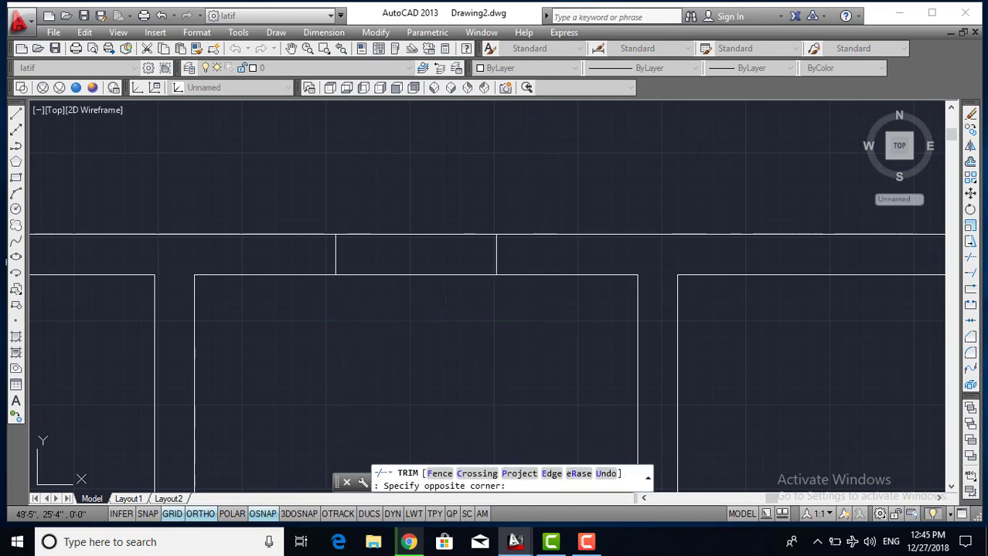
click(411, 203)
key(Escape)
Pan to the reference plan's window and measure its opening as 6'-0"
scroll(407, 310, down, 2)
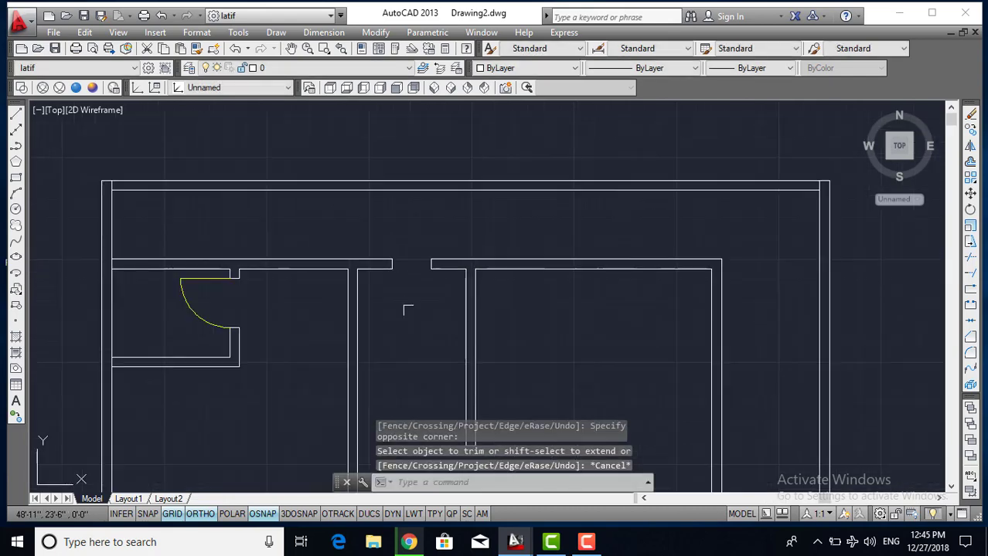
middle_drag(408, 310, 397, 293)
scroll(396, 315, up, 4)
scroll(397, 315, down, 2)
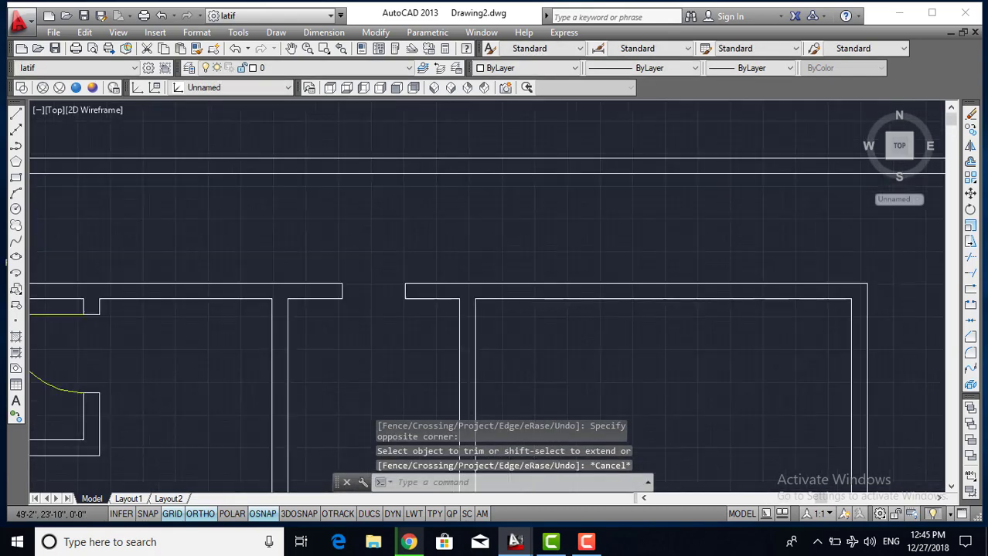
scroll(408, 304, down, 2)
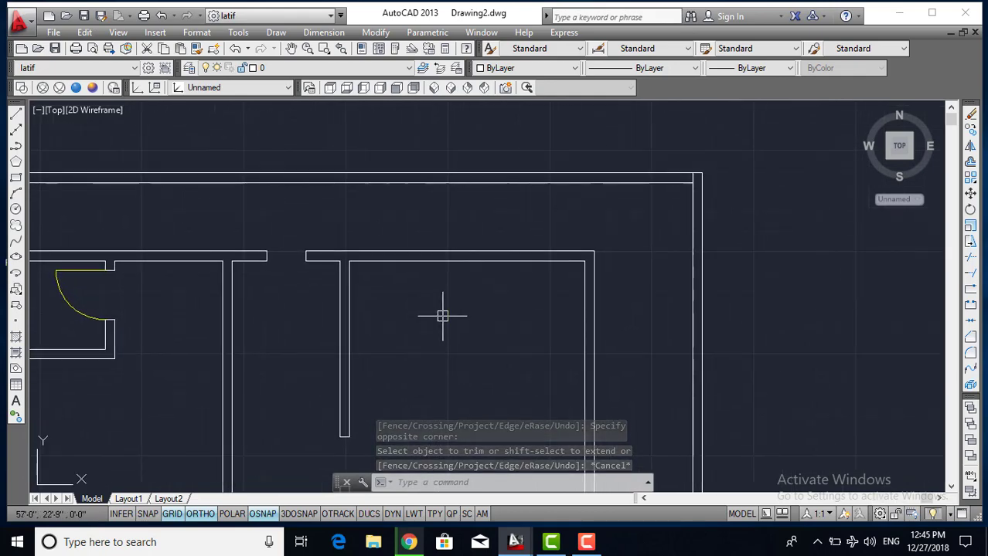
scroll(504, 330, down, 5)
scroll(504, 330, down, 2)
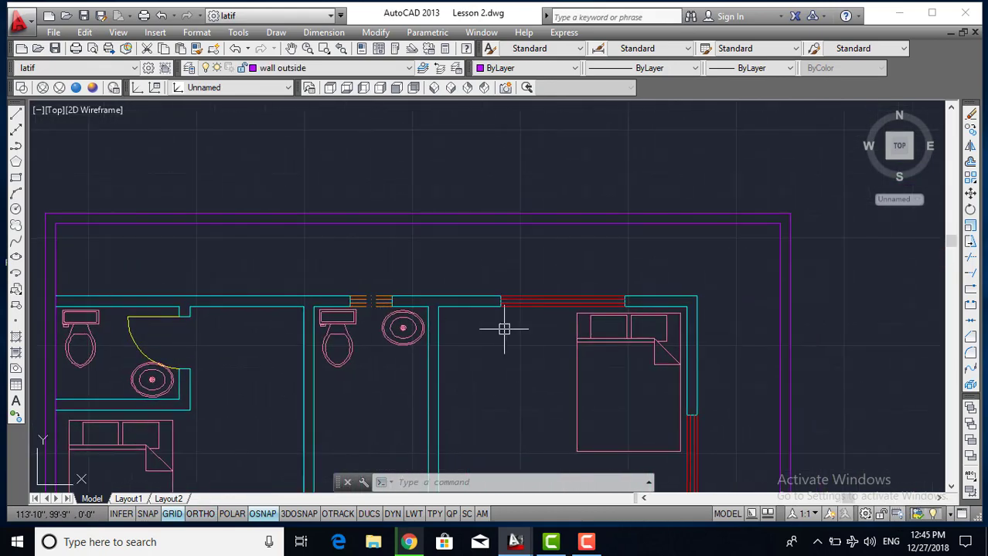
middle_drag(505, 331, 414, 332)
scroll(425, 344, up, 3)
scroll(425, 345, up, 2)
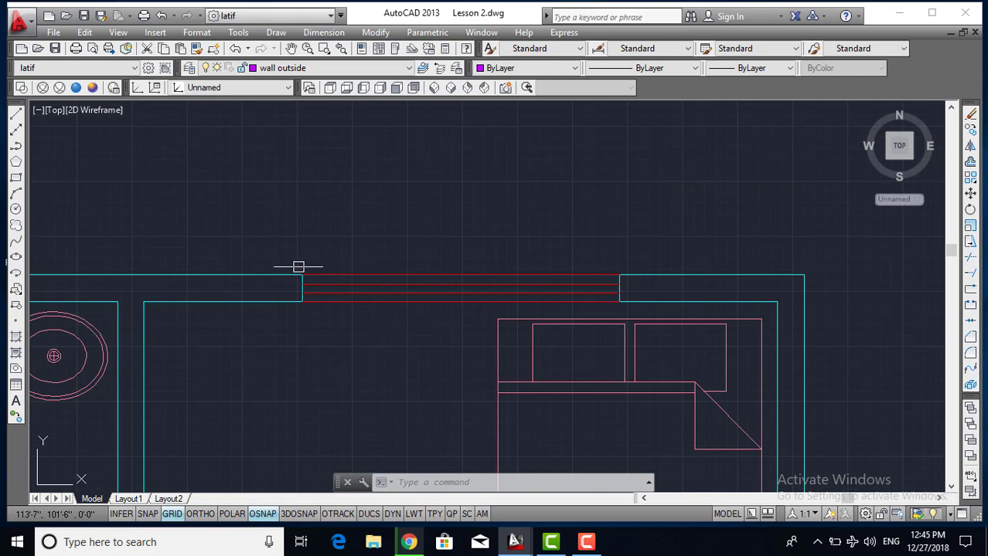
text(di)
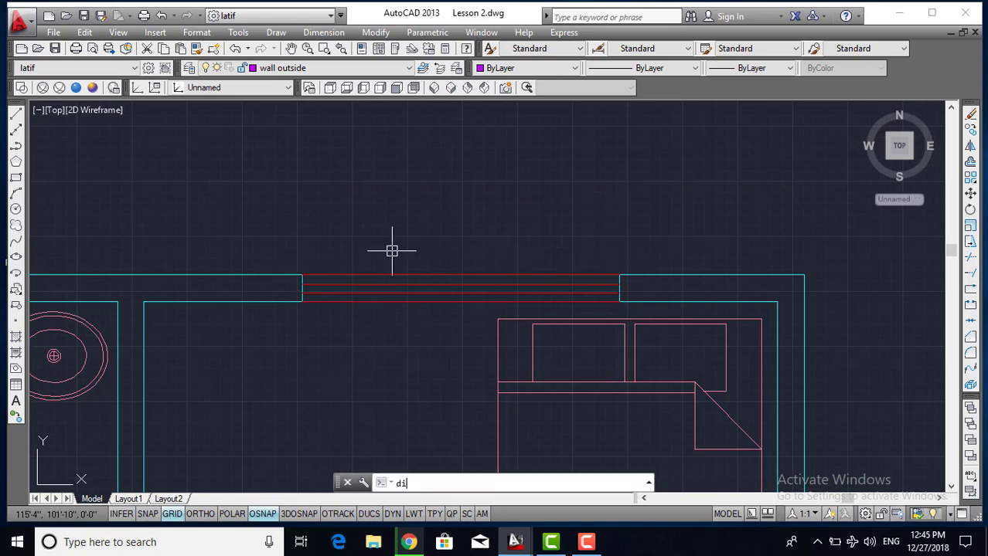
key(Return)
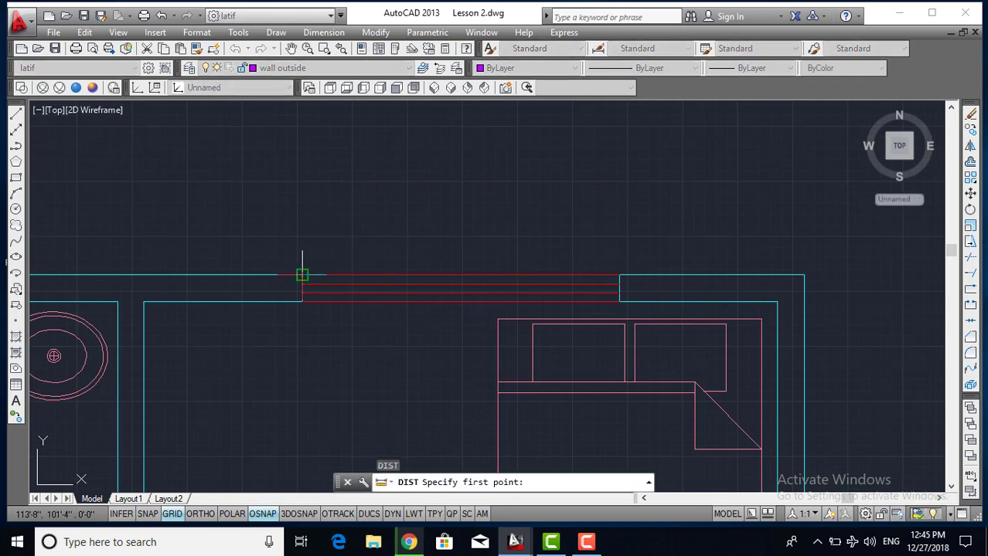
click(302, 275)
click(619, 275)
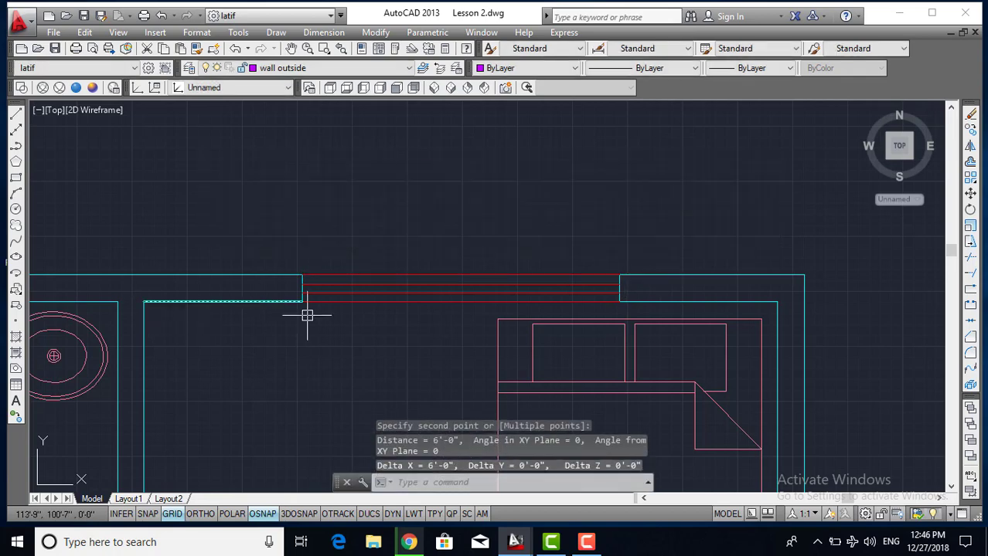
Measure 3'-0" from the room corner to the window opening
text(di)
key(Return)
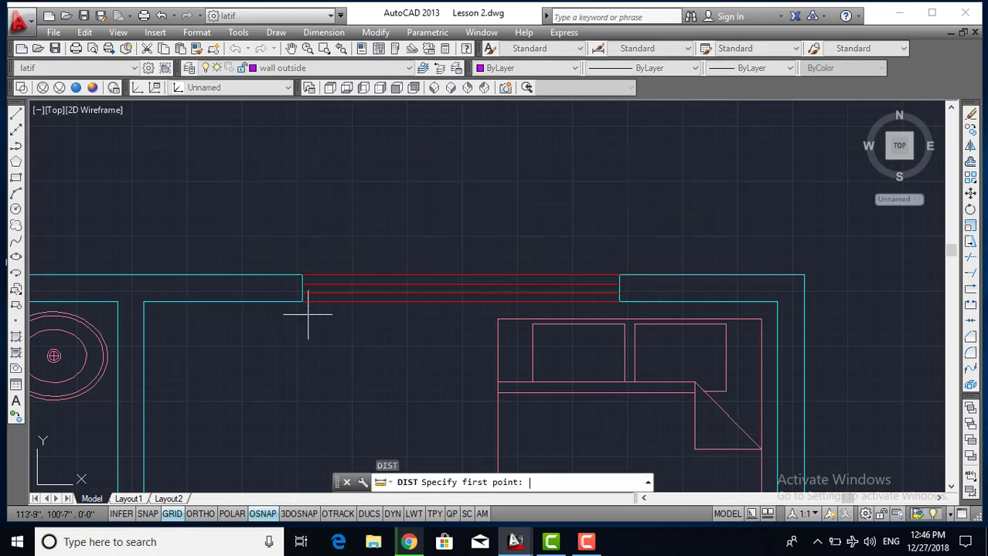
click(143, 301)
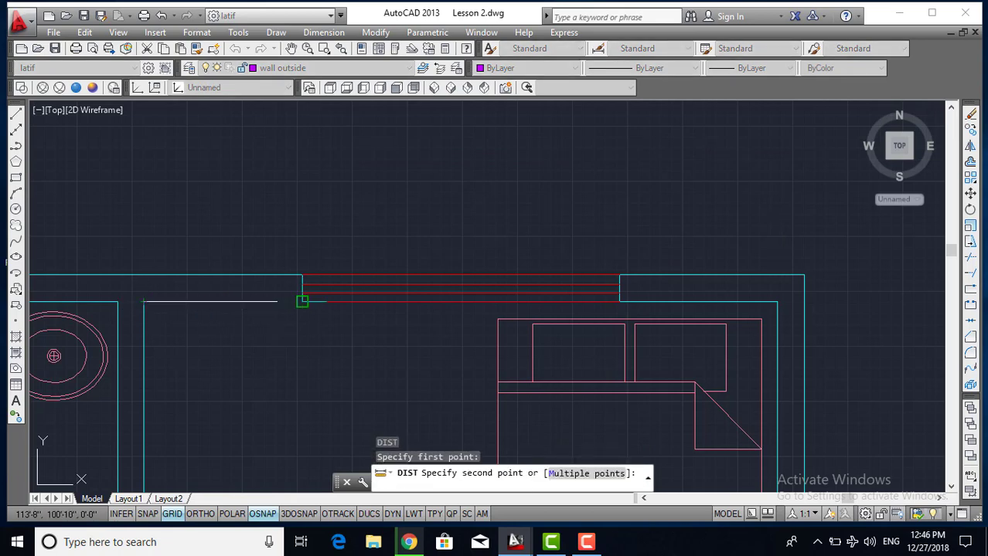
click(302, 302)
scroll(402, 317, down, 3)
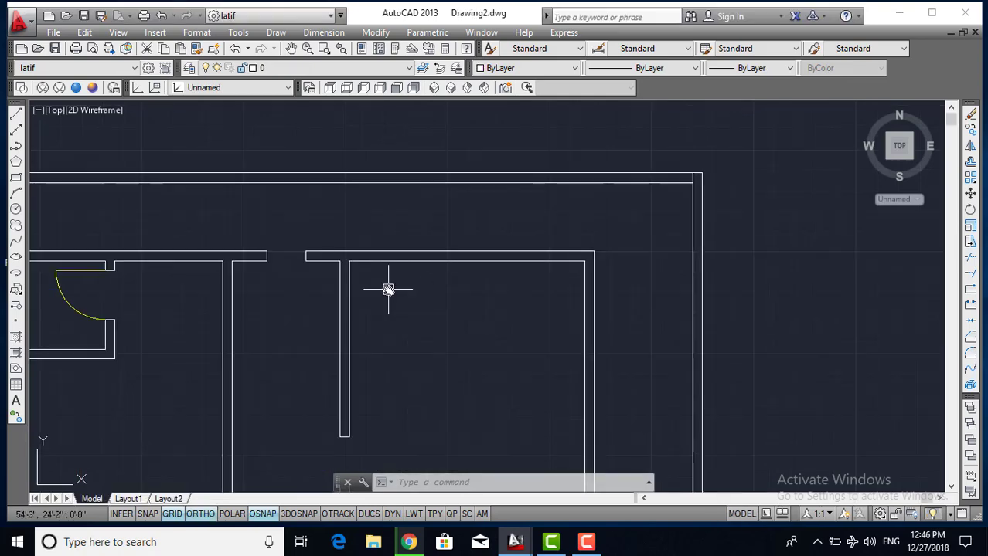
scroll(388, 290, up, 2)
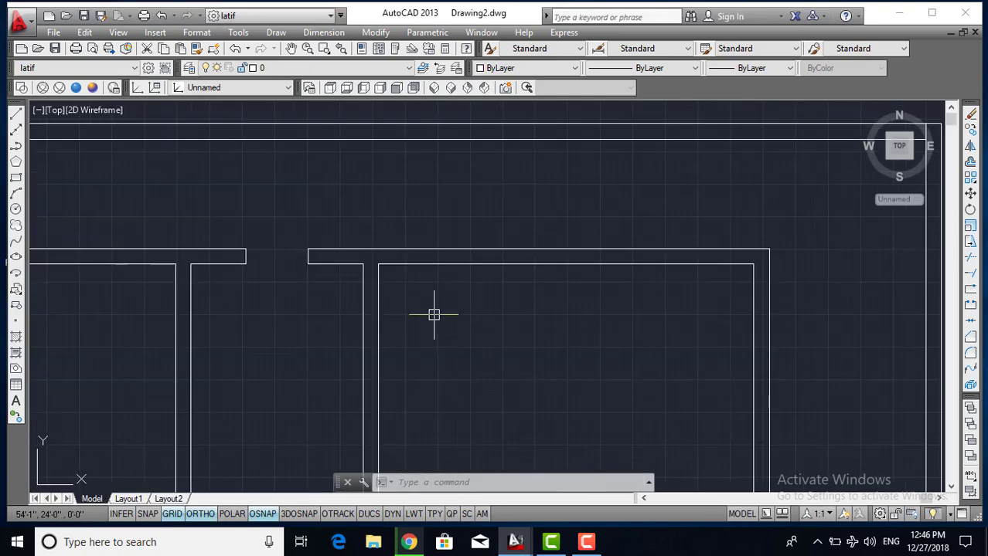
Offset the room's left inner wall line 3' into the room
text(o)
key(Return)
text(3')
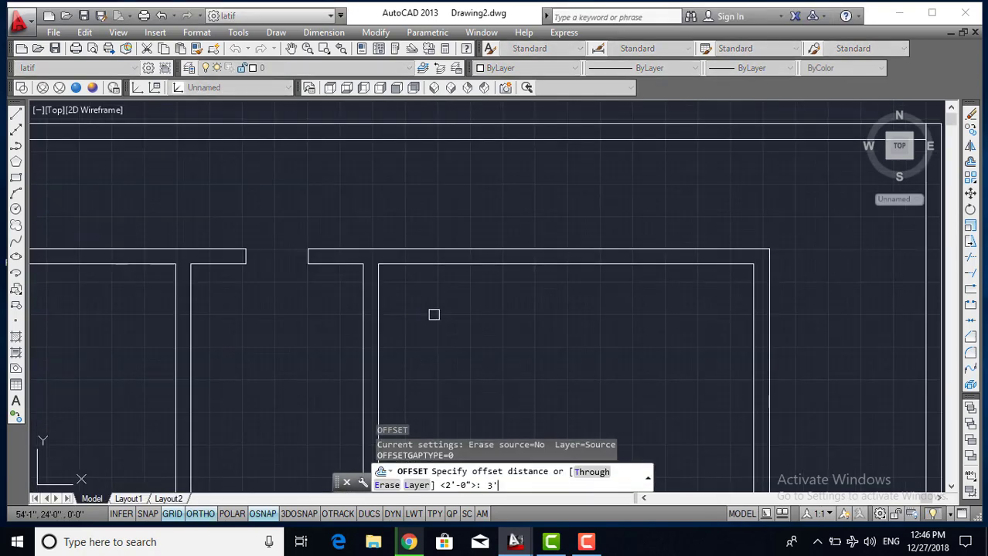
key(Return)
click(378, 302)
click(461, 306)
key(Return)
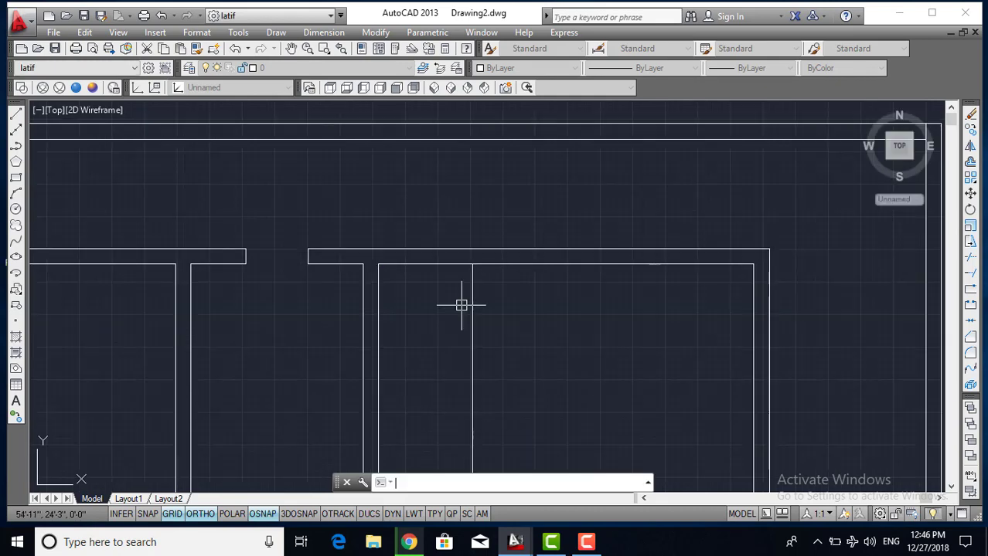
Offset that new line a further 6' to the right
text(o)
key(Return)
text(6)
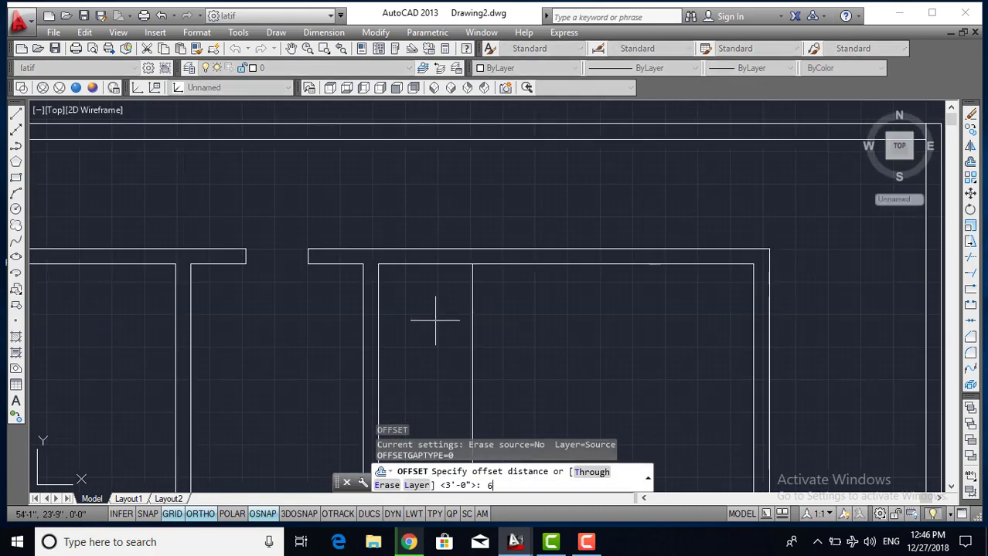
key(Return)
click(472, 294)
click(541, 310)
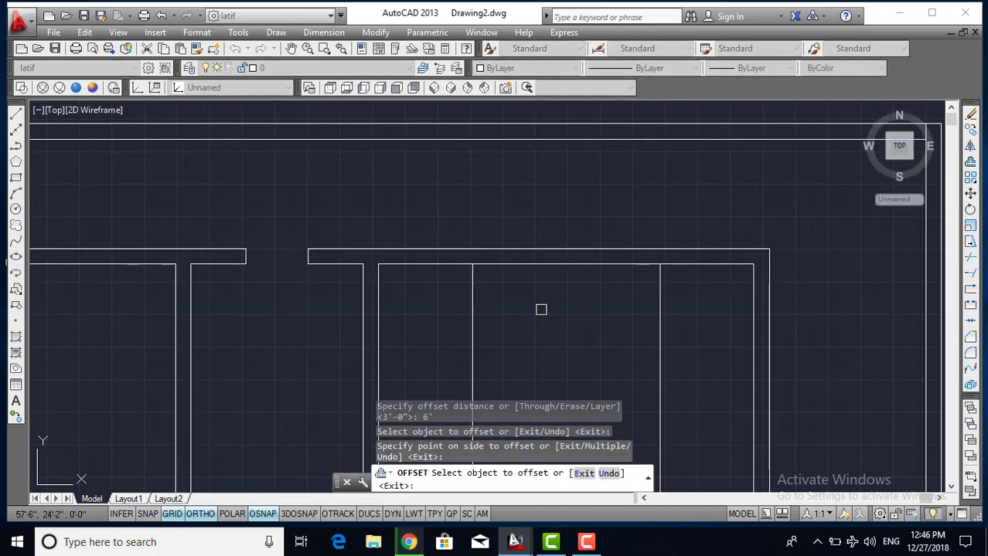
key(Escape)
Extend both new lines up to the top wall
text(ex)
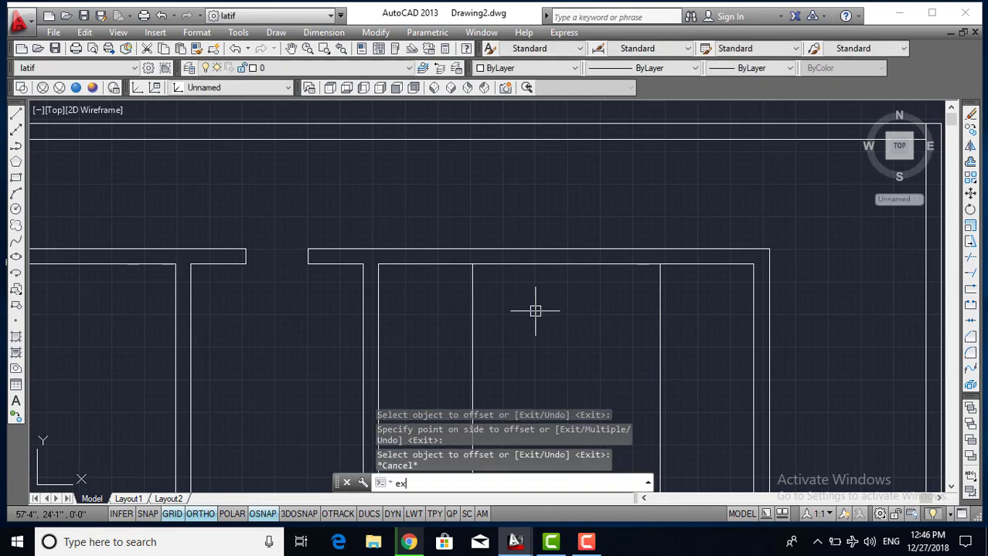
key(Return)
key(Return)
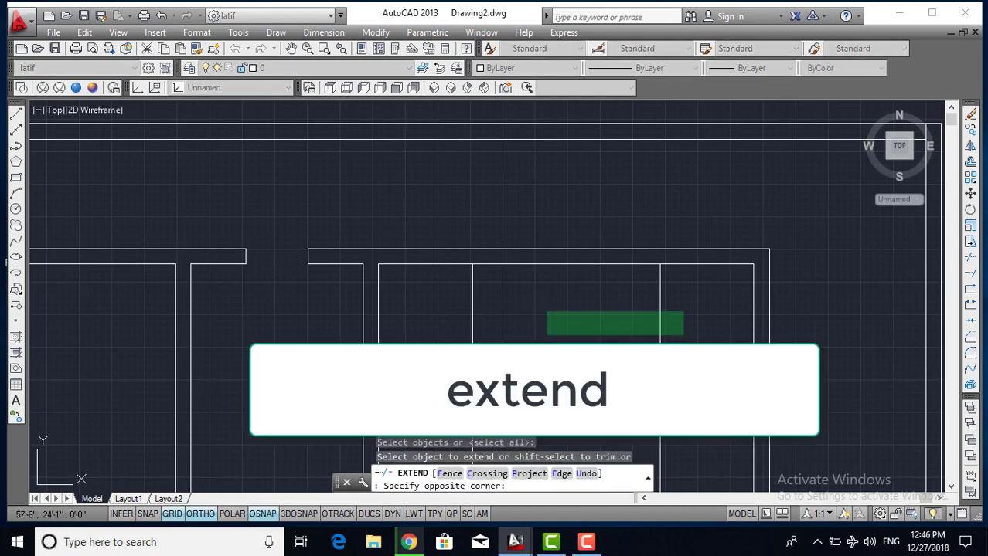
click(684, 336)
click(465, 286)
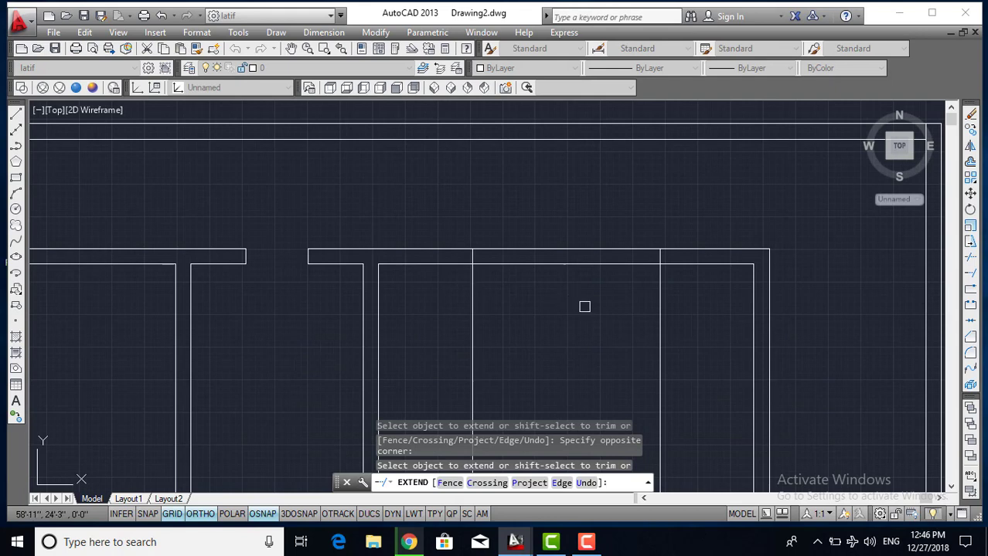
key(Escape)
text(TR)
Trim the lines inside the room and cut the 6' window opening from the top wall
key(Return)
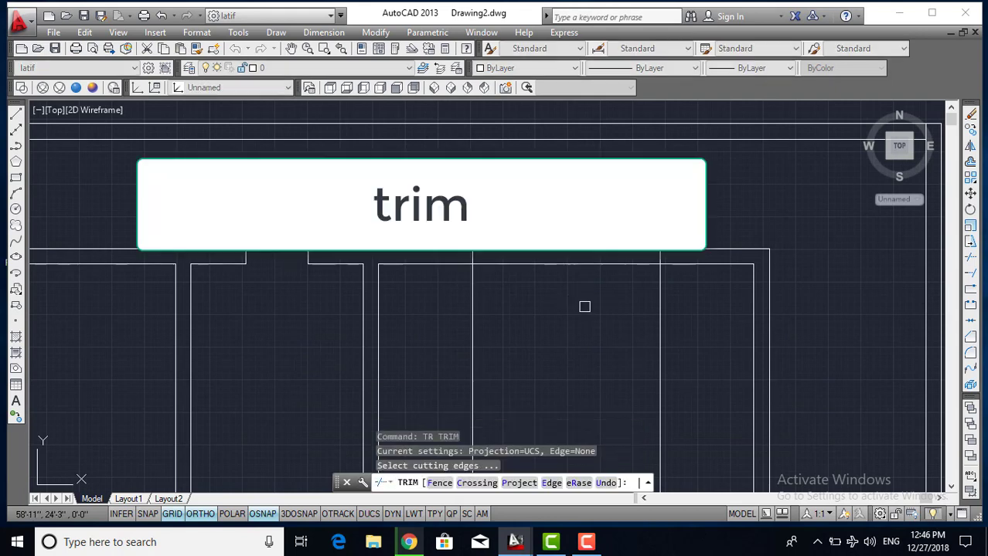
key(Return)
click(689, 334)
click(479, 305)
click(575, 300)
click(545, 227)
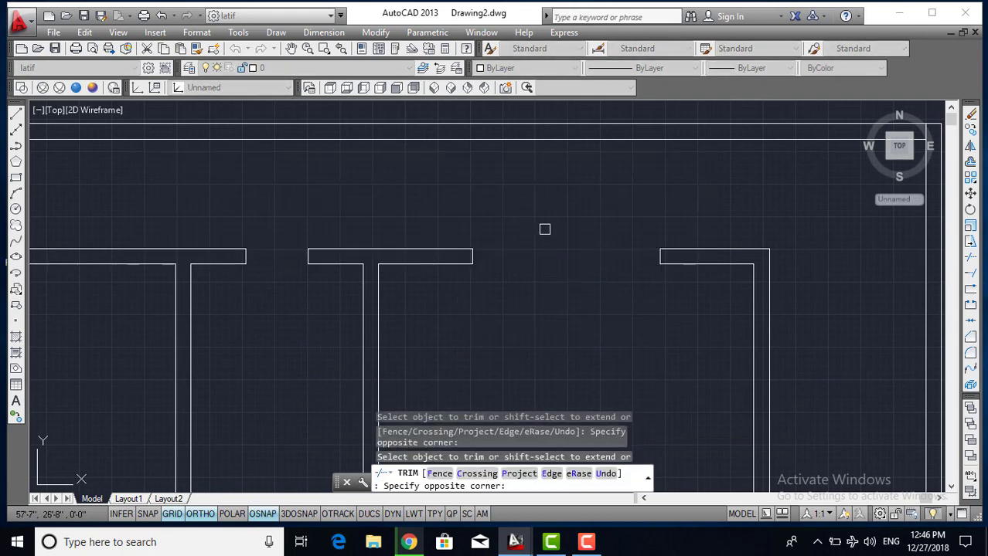
key(Escape)
middle_drag(569, 282, 577, 205)
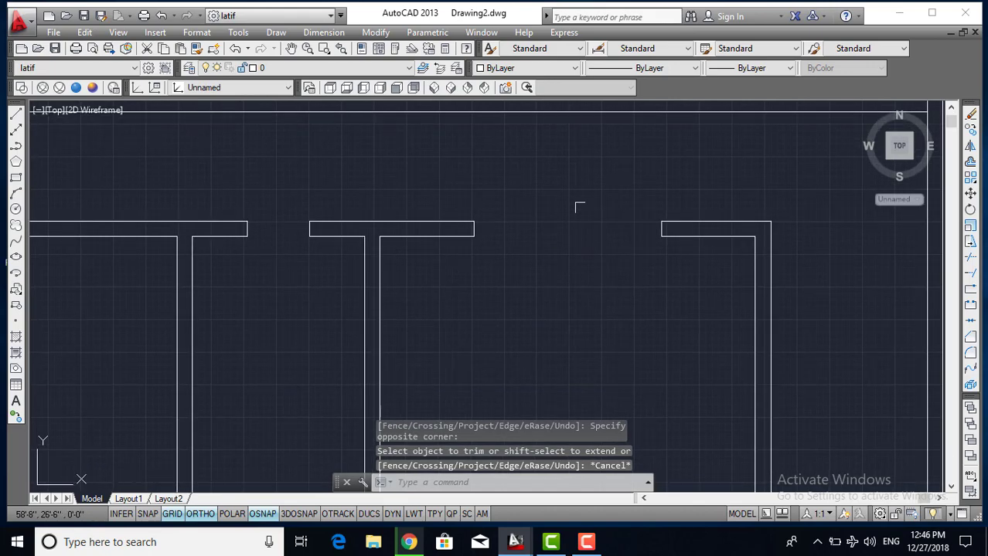
scroll(577, 278, down, 2)
mouse_move(577, 278)
middle_down()
mouse_move(512, 257)
mouse_move(505, 292)
middle_up()
scroll(530, 288, up, 1)
scroll(530, 288, down, 4)
scroll(523, 264, up, 2)
Measure 5'-3" from the bedroom's outer wall corner to the side-wall window start in Lesson 2
key(ctrl+Tab)
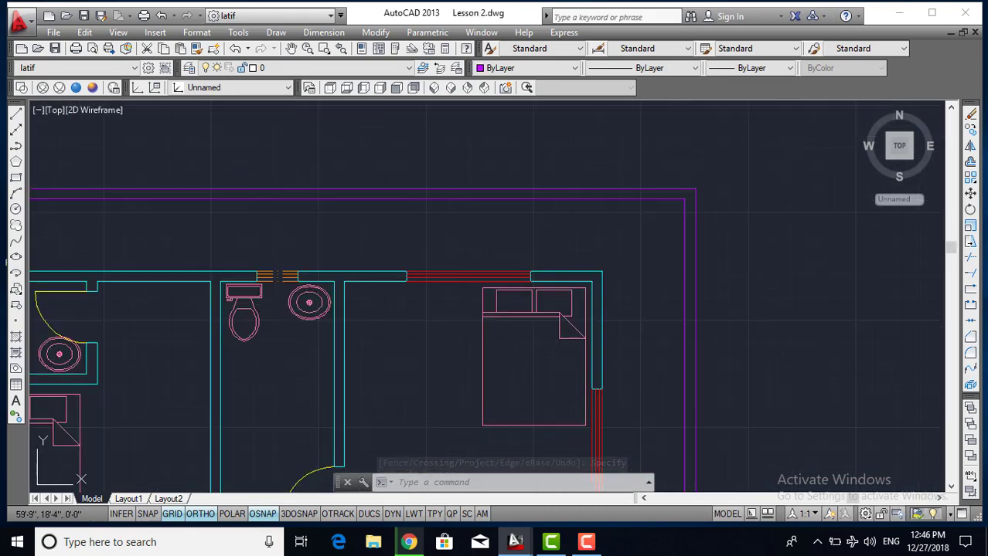
middle_drag(503, 258, 443, 143)
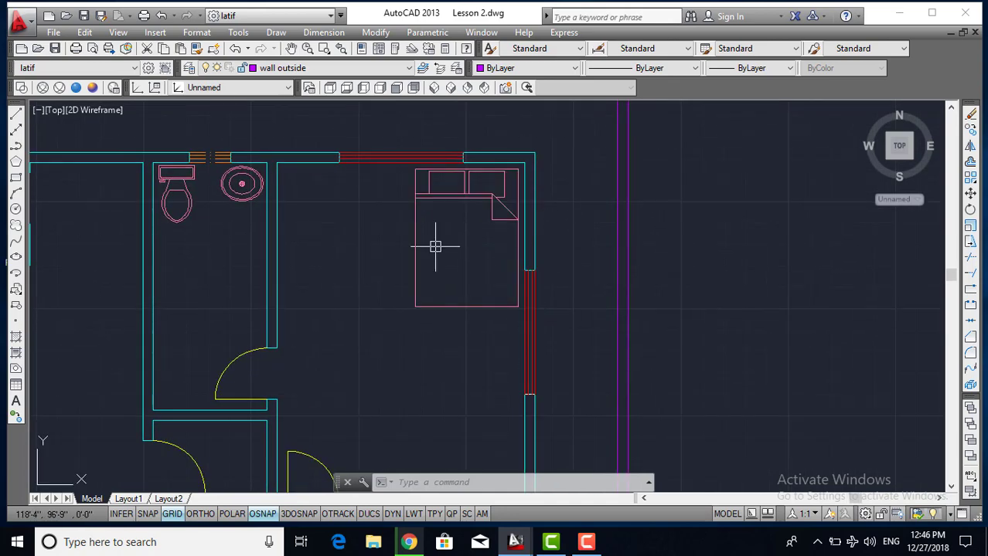
text(di)
key(Return)
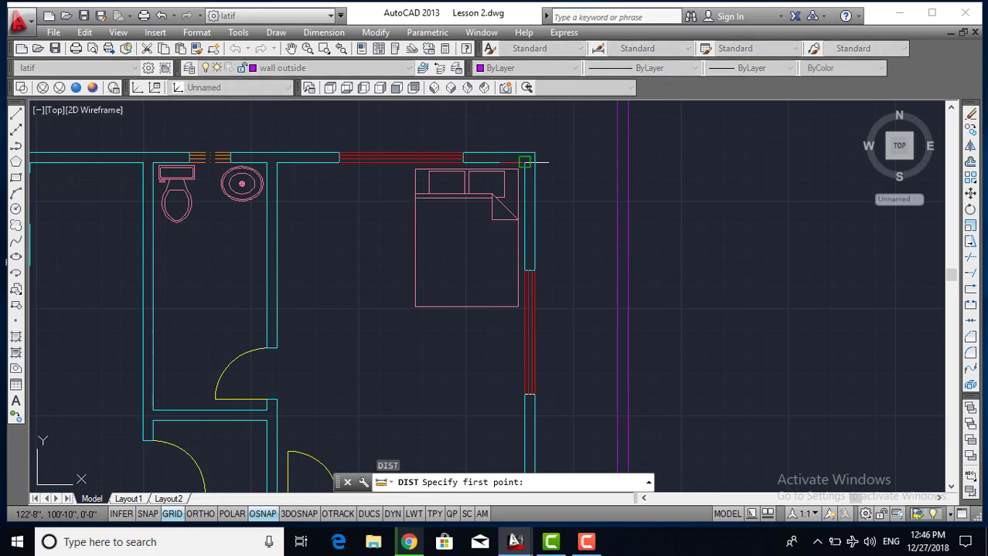
click(524, 163)
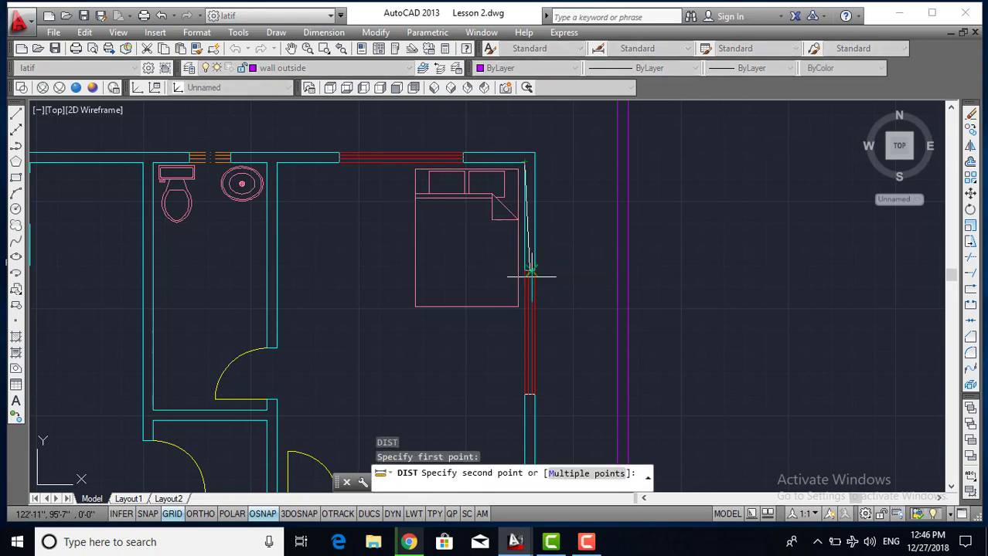
scroll(523, 265, up, 4)
click(514, 258)
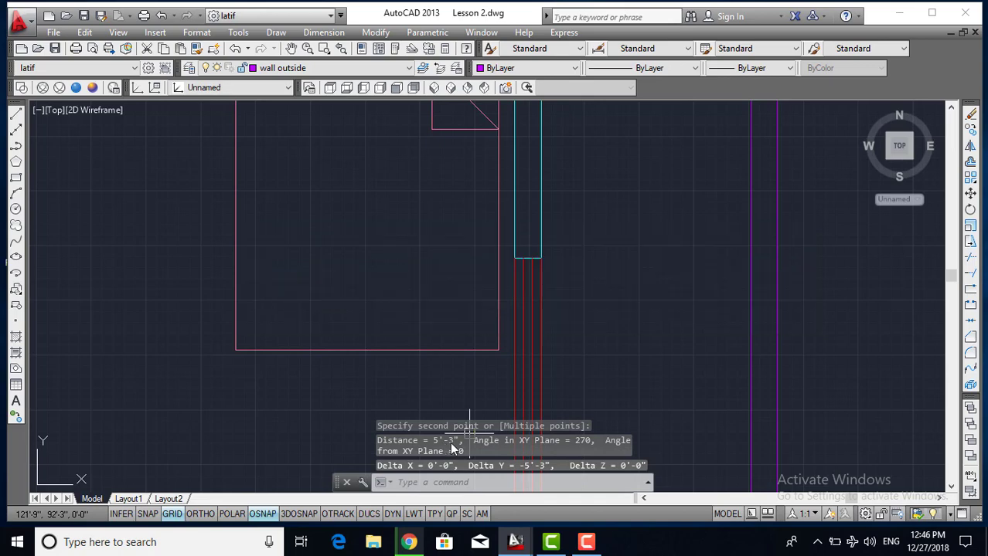
scroll(463, 348, up, 3)
scroll(450, 381, up, 2)
middle_drag(450, 380, 450, 378)
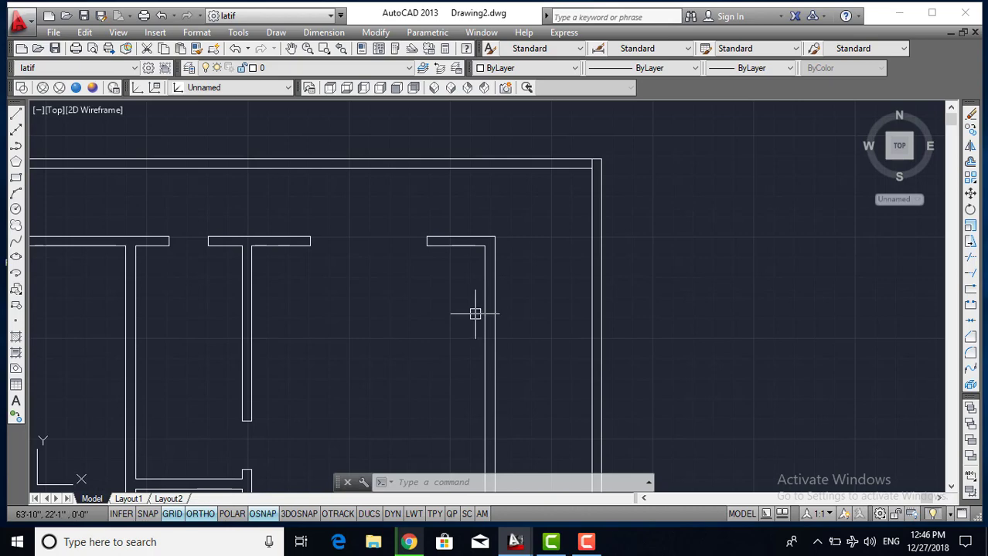
Offset the room's short top wall line 5'-3" downward
text(o)
key(Return)
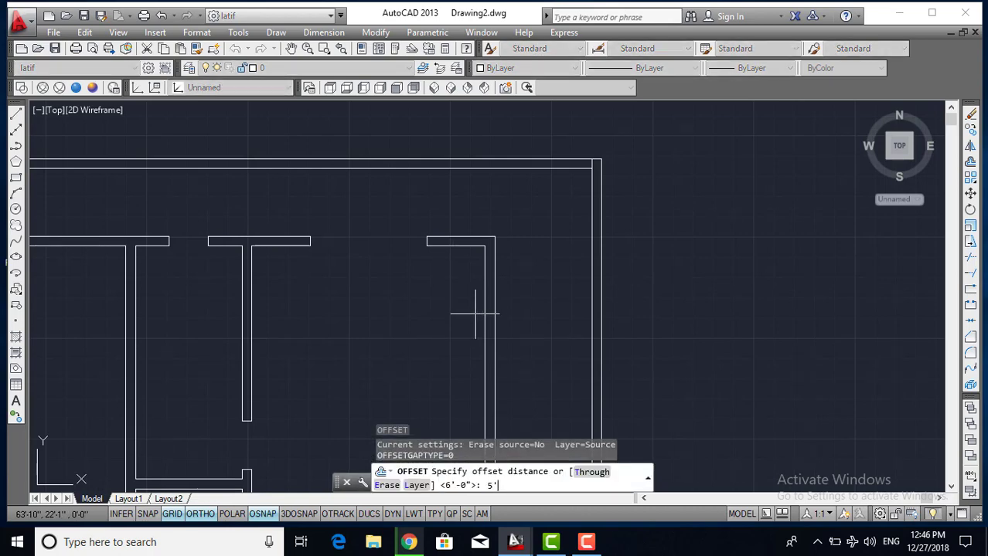
text(3)
key(Return)
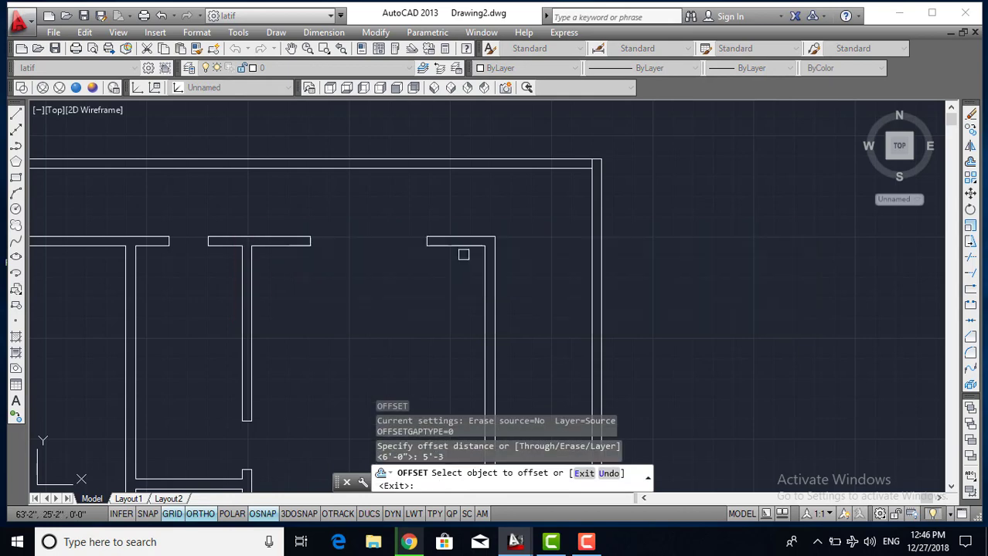
click(462, 246)
click(462, 246)
scroll(422, 231, up, 1)
scroll(422, 231, up, 1)
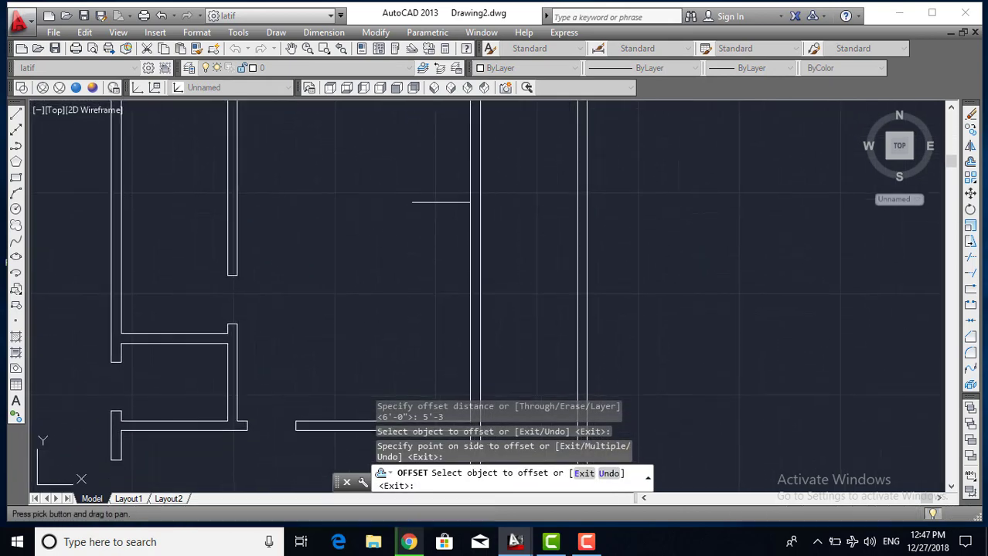
scroll(421, 230, up, 1)
key(Escape)
scroll(440, 243, down, 2)
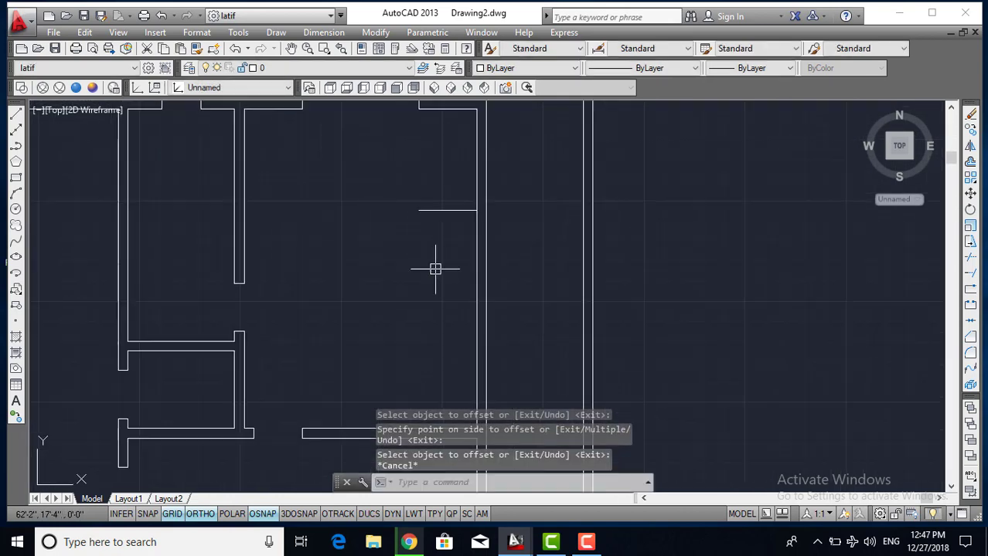
Offset that new line a further 6' down
text(o)
key(Return)
text(6')
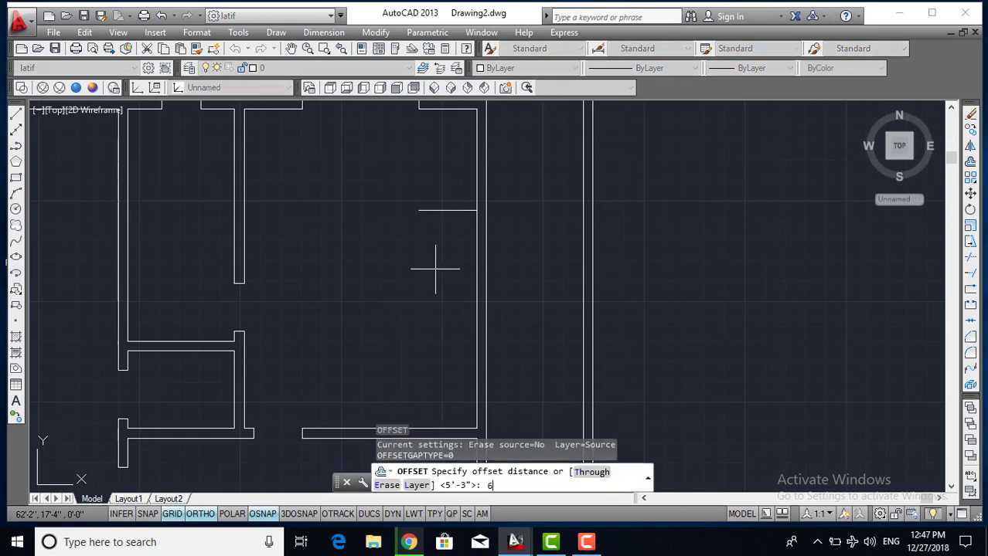
key(Return)
click(437, 210)
click(426, 285)
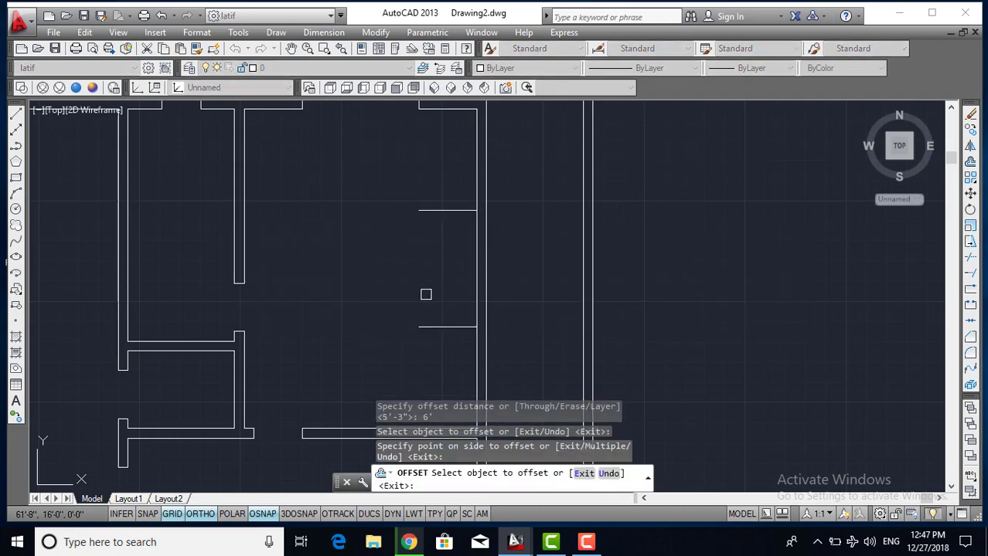
key(Escape)
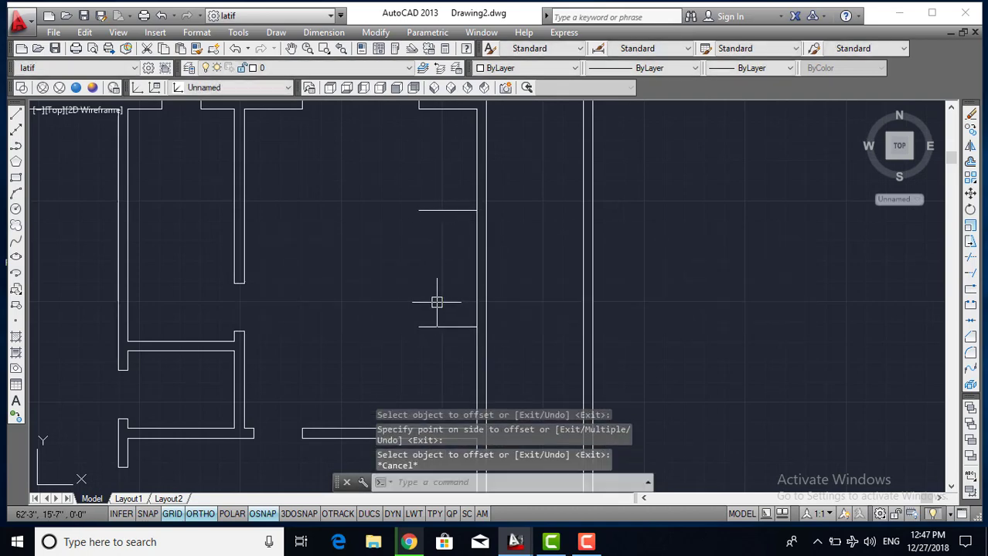
Extend both short lines left and right to the wall edges
text(ex)
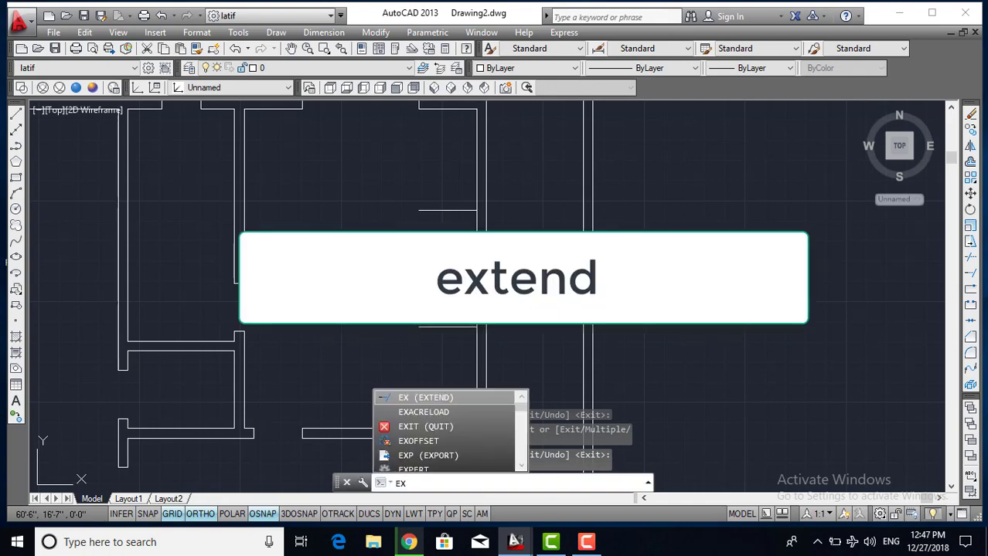
key(Return)
click(441, 347)
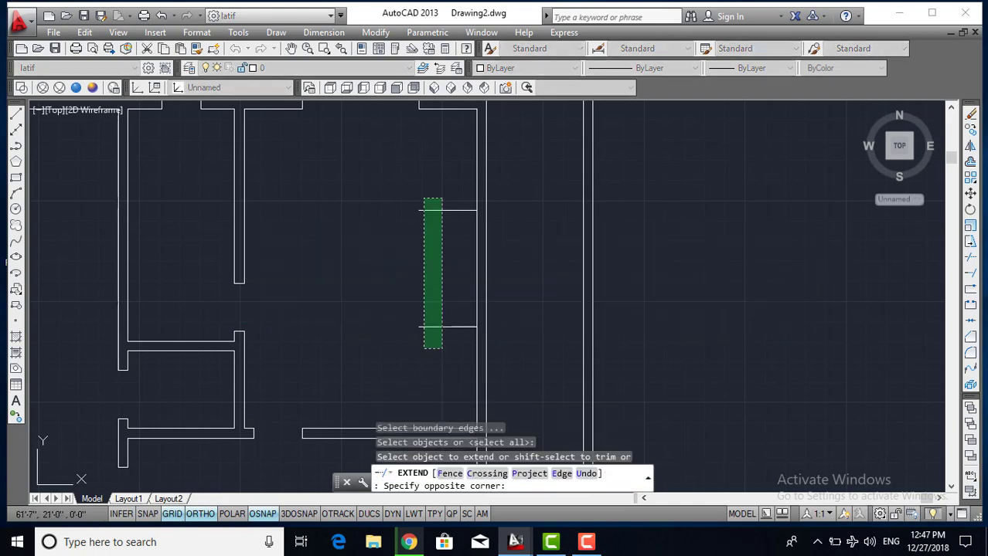
click(422, 198)
click(465, 340)
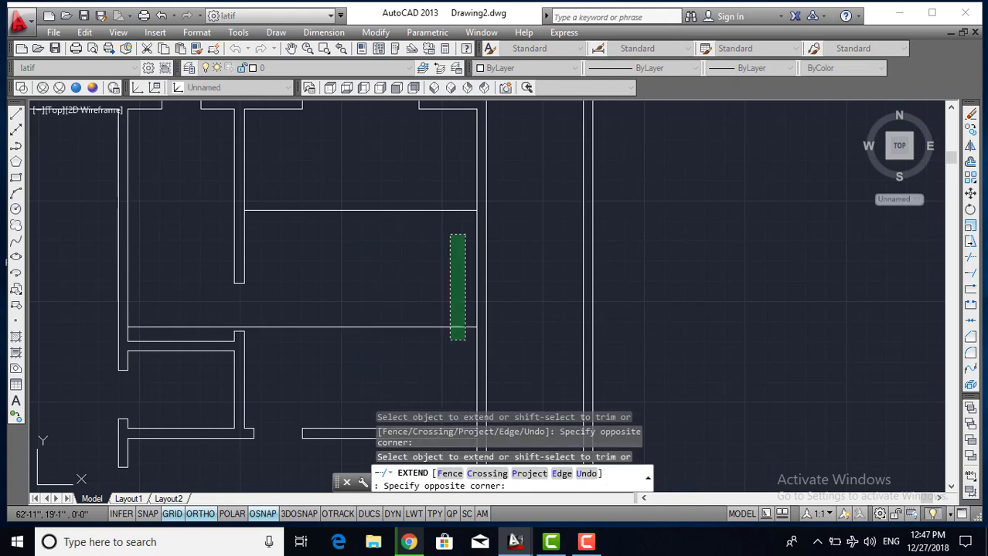
click(446, 203)
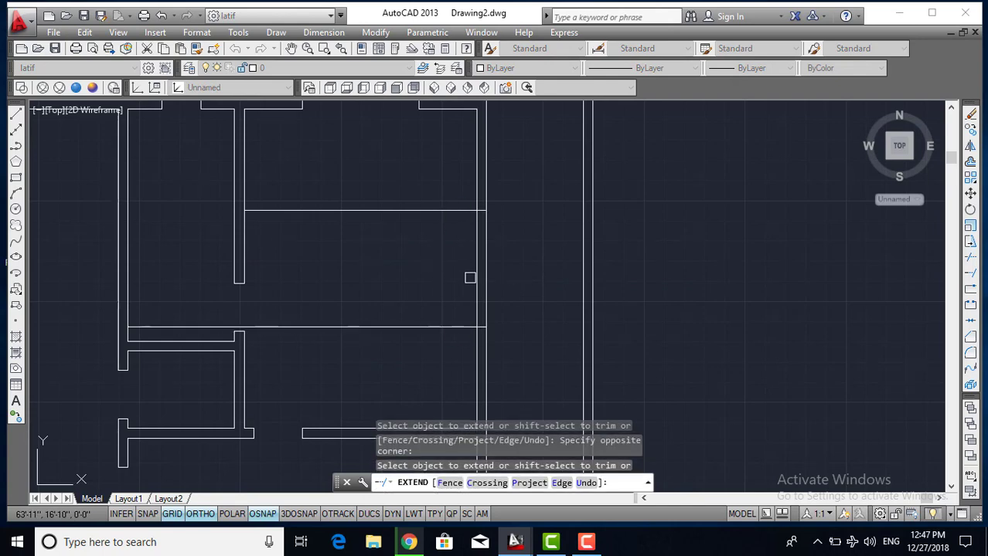
key(Escape)
Trim out the side wall between the two lines to form the 6' window opening
text(tr)
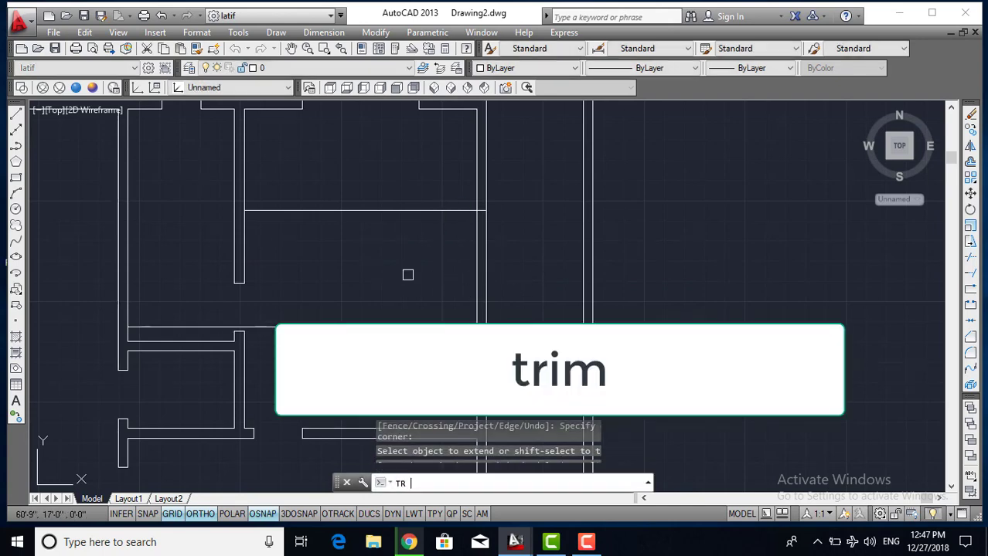
key(Return)
key(Return)
click(458, 350)
click(413, 199)
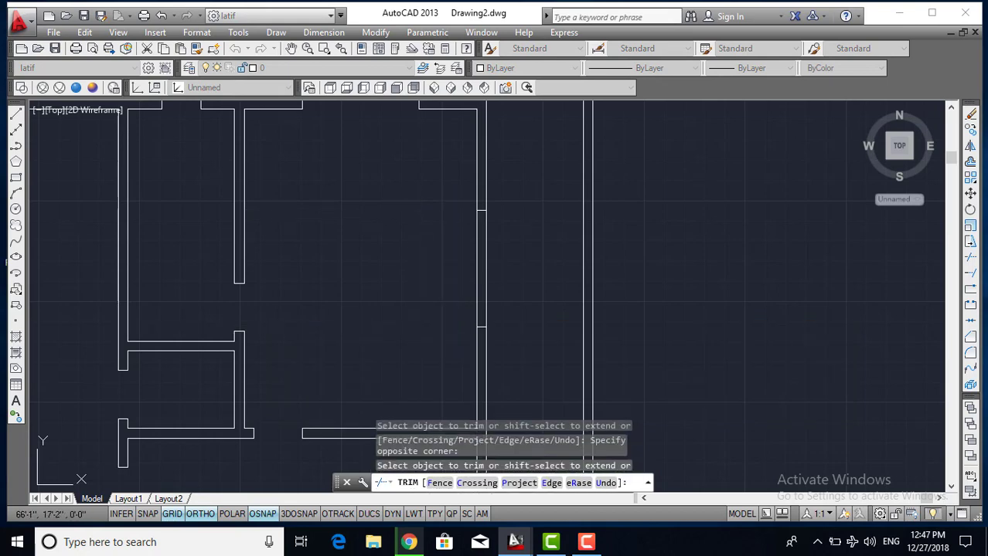
key(Escape)
scroll(441, 244, down, 3)
Measure the Lesson 2 window with DIST, reading 6'-0" long
scroll(436, 225, up, 2)
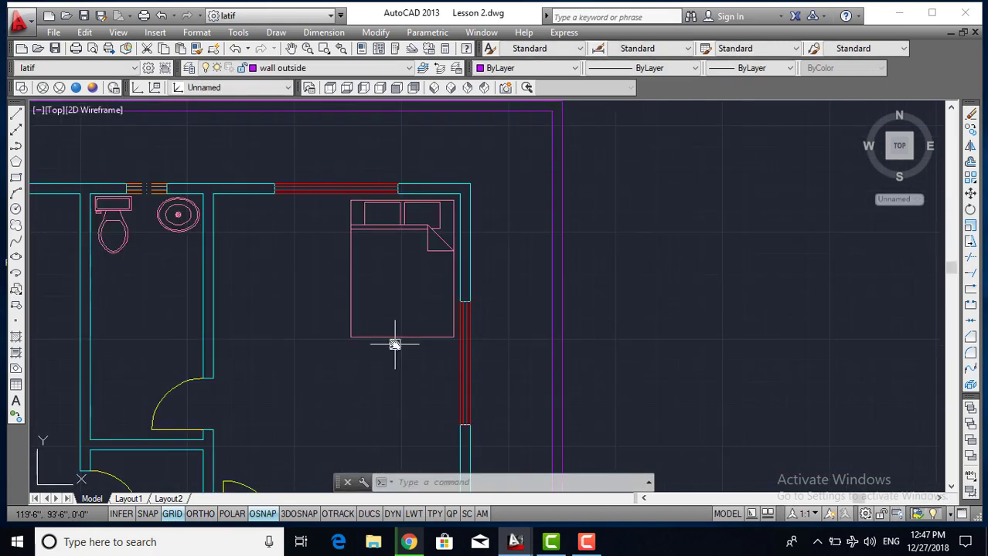
scroll(464, 186, down, 2)
scroll(463, 280, down, 2)
mouse_move(463, 280)
middle_down()
mouse_move(463, 228)
mouse_move(434, 282)
mouse_move(437, 313)
middle_up()
scroll(502, 235, up, 4)
scroll(430, 266, down, 2)
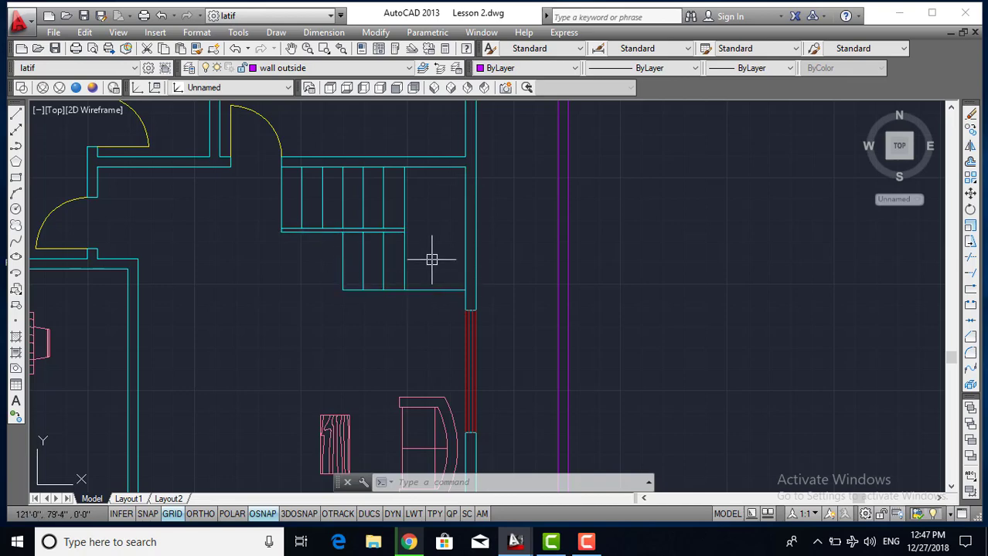
text(di)
key(Return)
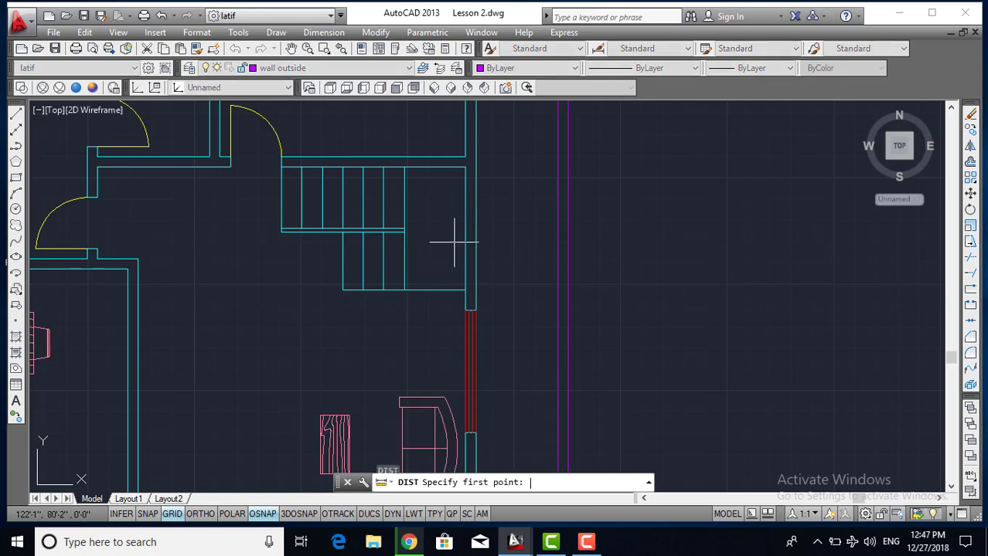
click(464, 167)
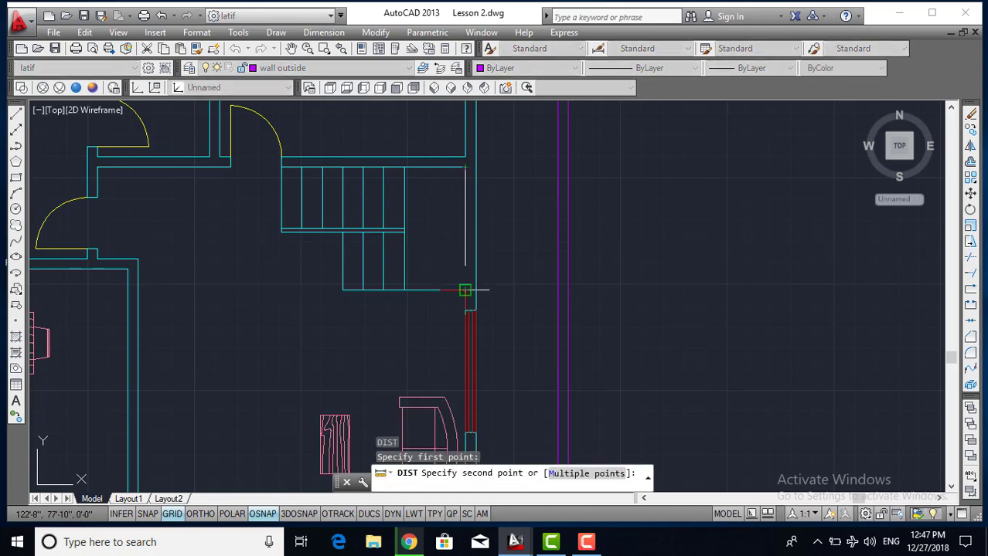
click(464, 291)
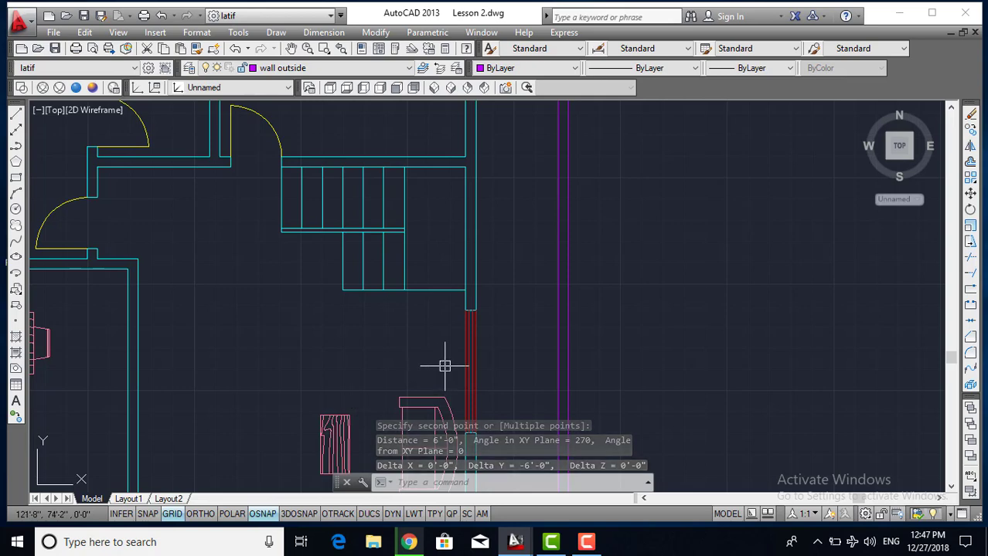
Measure the wall thickness with DIST, reading 1'-0"
scroll(444, 366, up, 2)
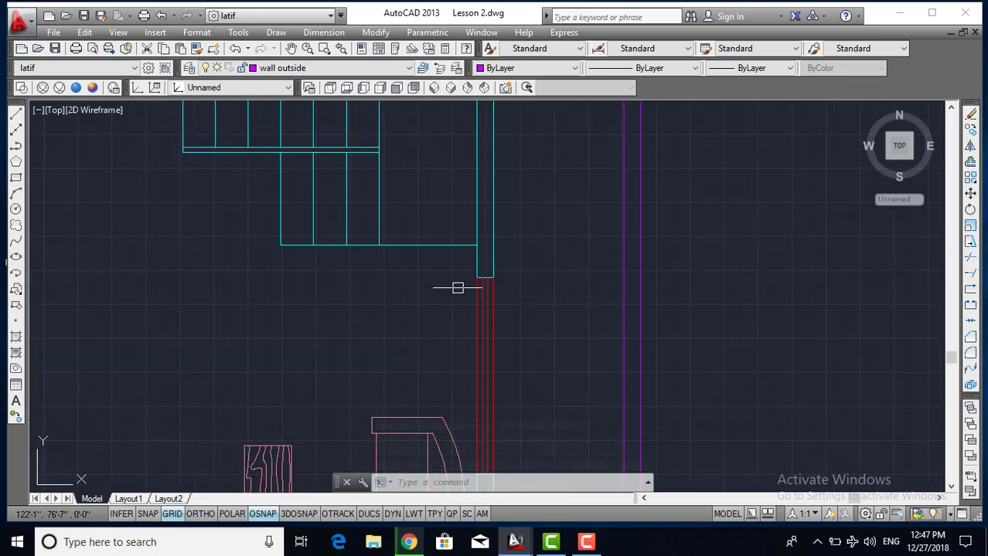
text(di)
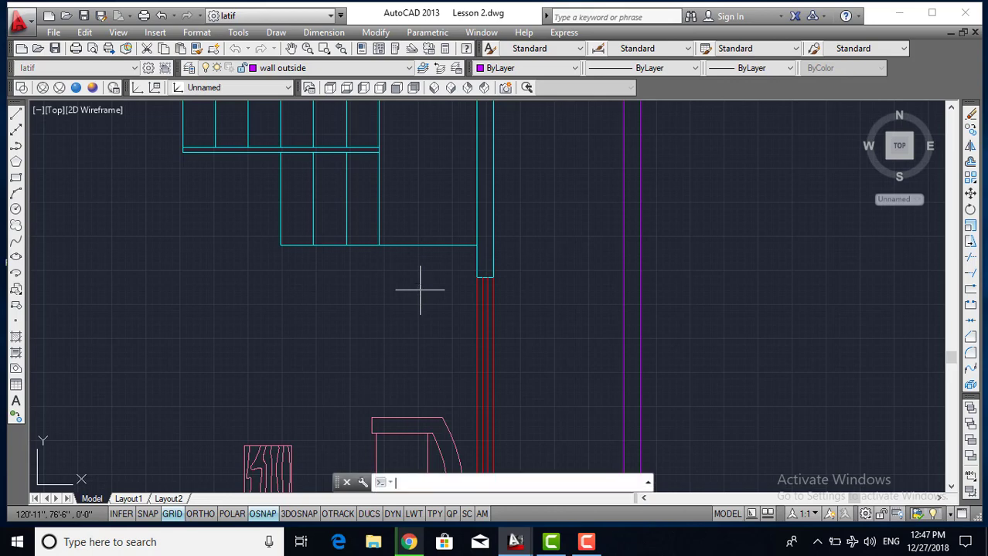
key(Return)
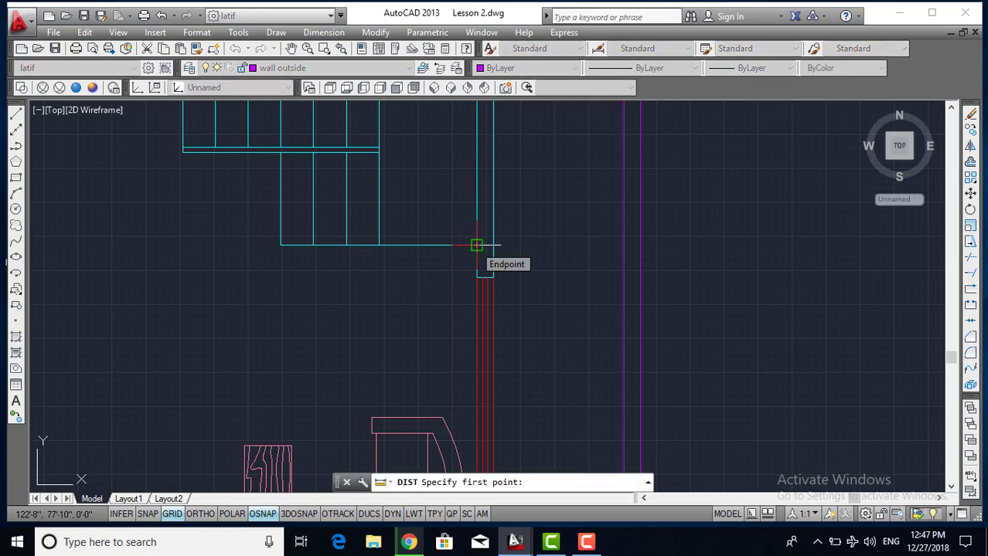
click(476, 245)
click(476, 279)
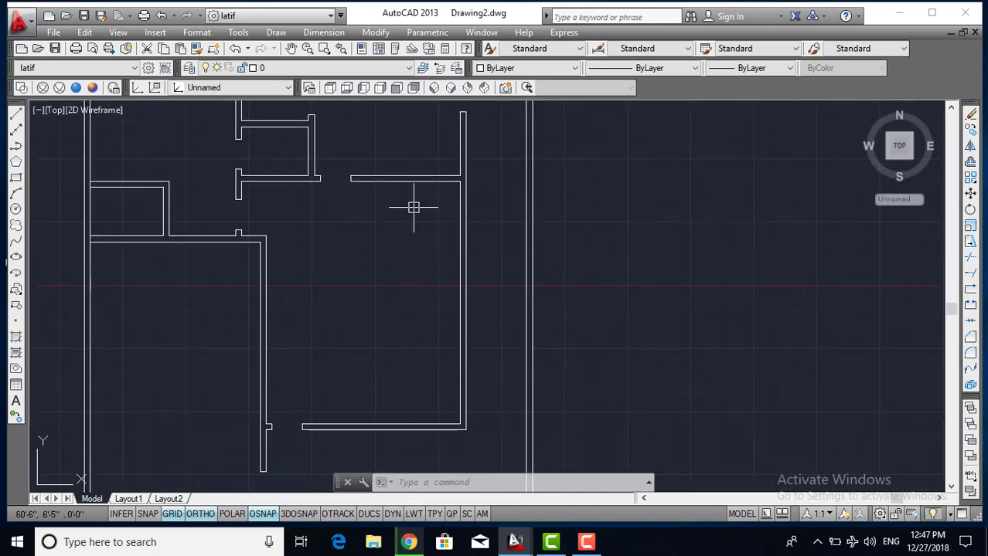
Offset the upper horizontal wall line 7' downward in Drawing2
text(o)
key(Return)
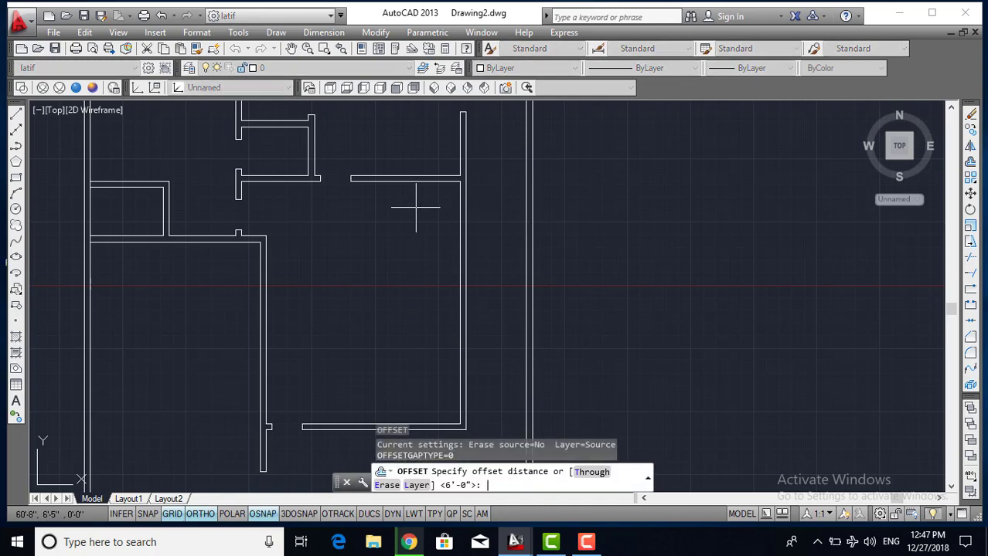
key(Return)
click(419, 179)
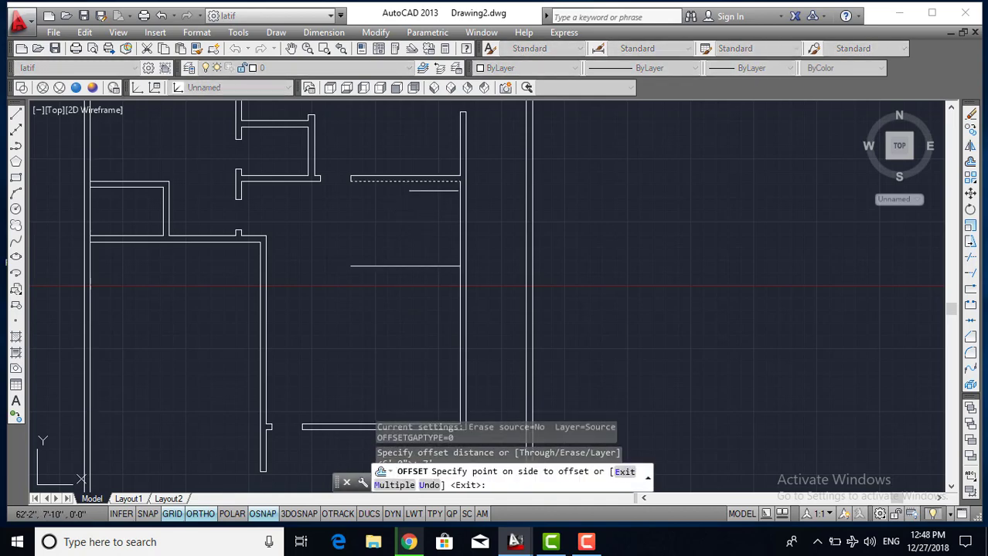
click(432, 279)
key(Escape)
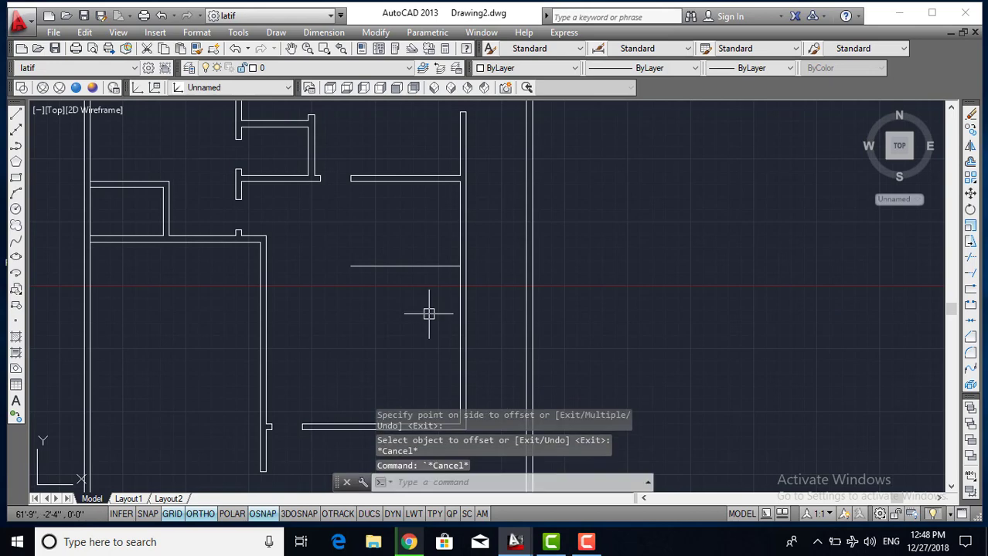
middle_drag(419, 308, 402, 296)
Offset the new line a further 6' downward
text(p)
key(Return)
text(6)
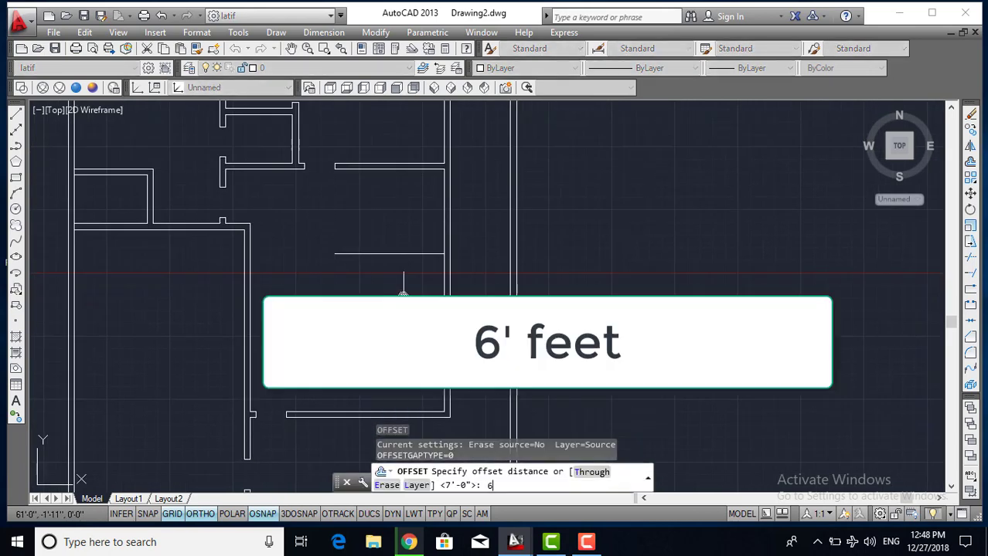
key(Return)
click(407, 253)
click(394, 338)
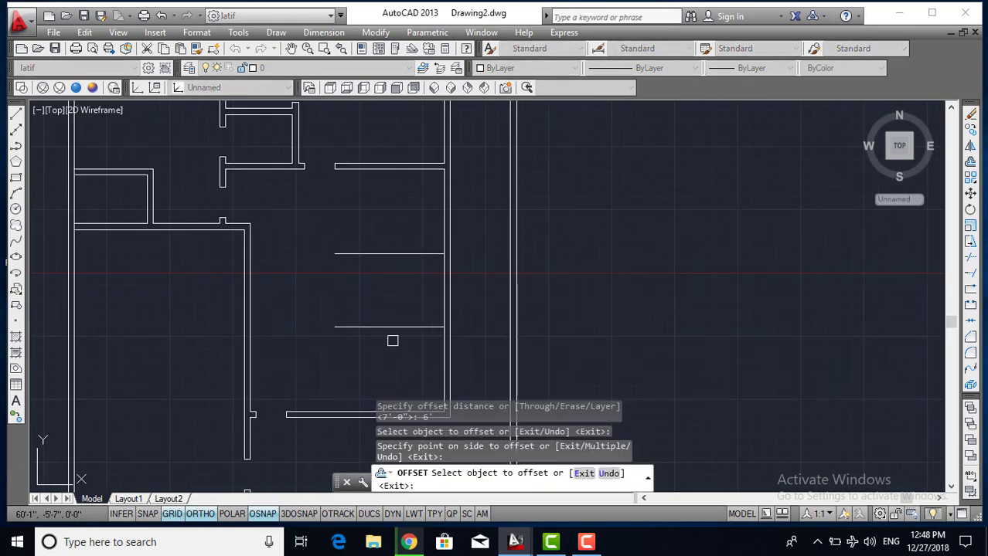
key(Escape)
scroll(386, 311, up, 2)
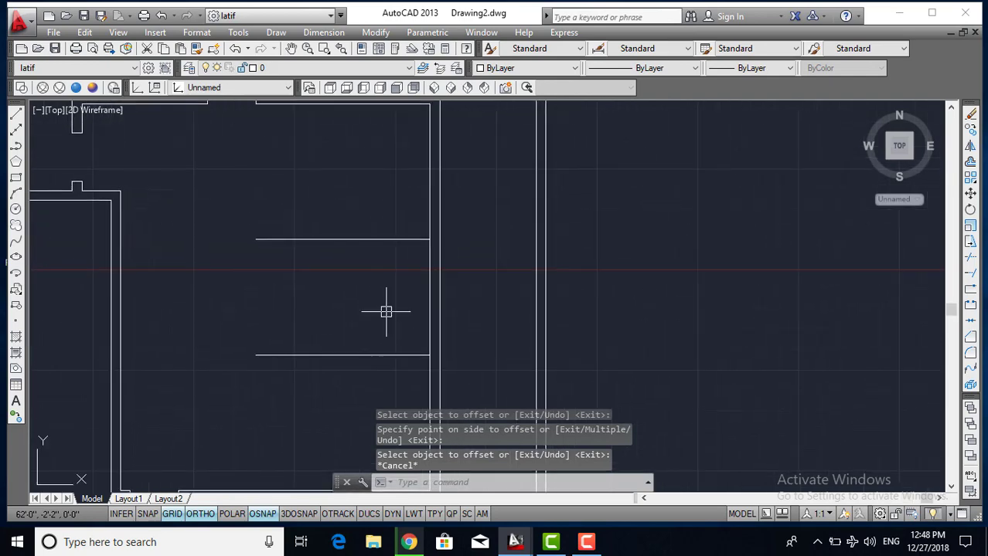
Extend both lines to the outer wall and trim out the wall between them
text(e)
key(Return)
key(Return)
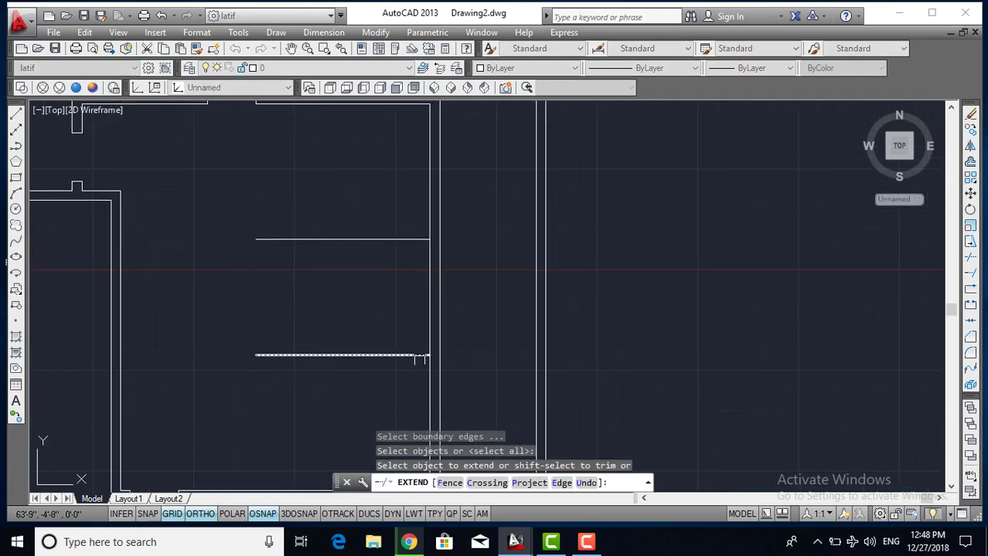
drag(418, 243, 397, 365)
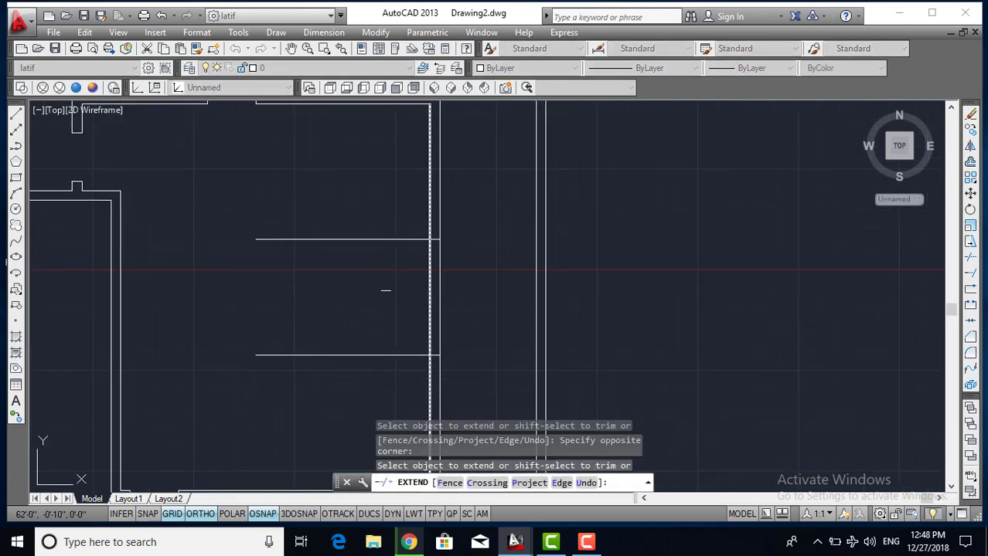
key(Escape)
text(tr)
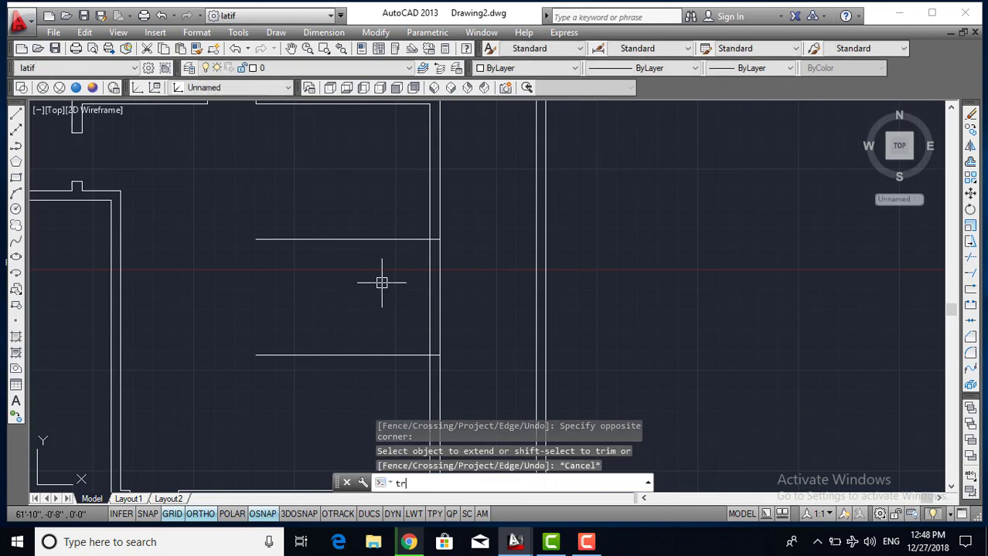
key(Return)
key(Return)
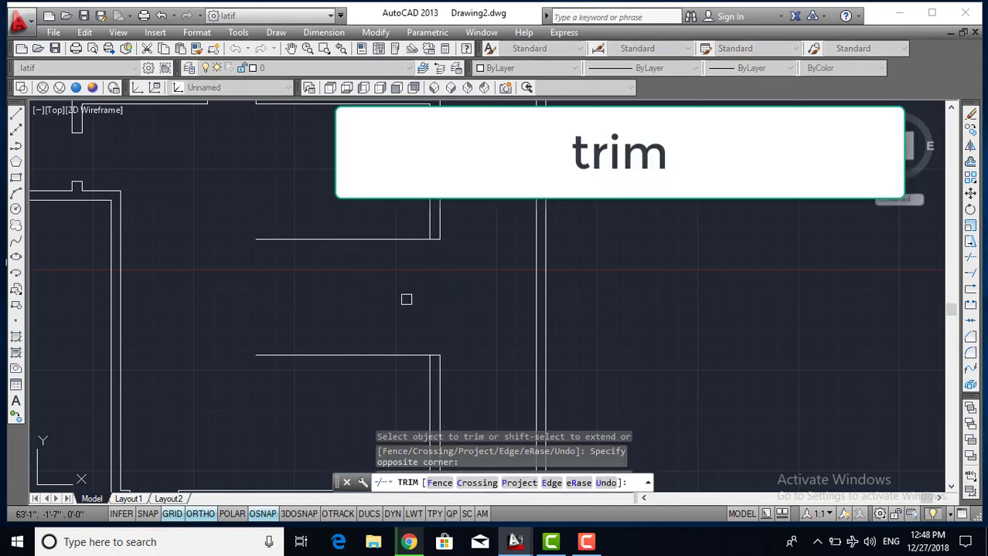
click(406, 306)
click(380, 381)
key(Escape)
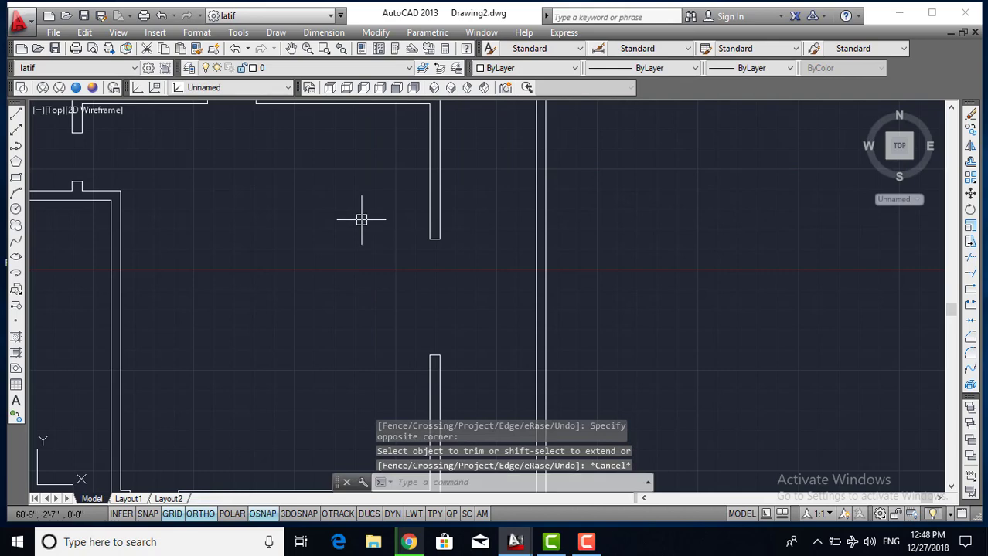
scroll(380, 320, down, 2)
Measure the window opening at the wall corner, reading 3'-0"
scroll(354, 291, down, 2)
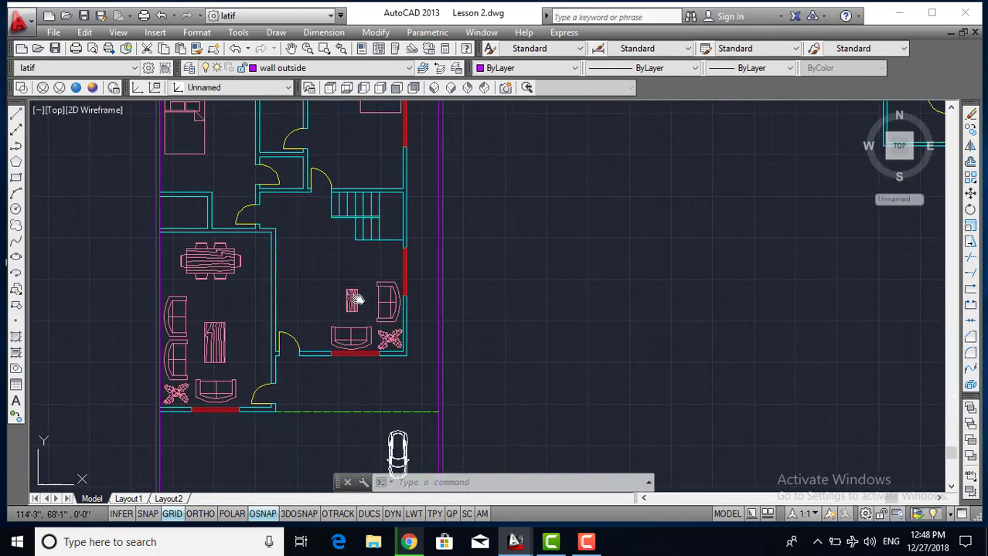
scroll(409, 270, up, 3)
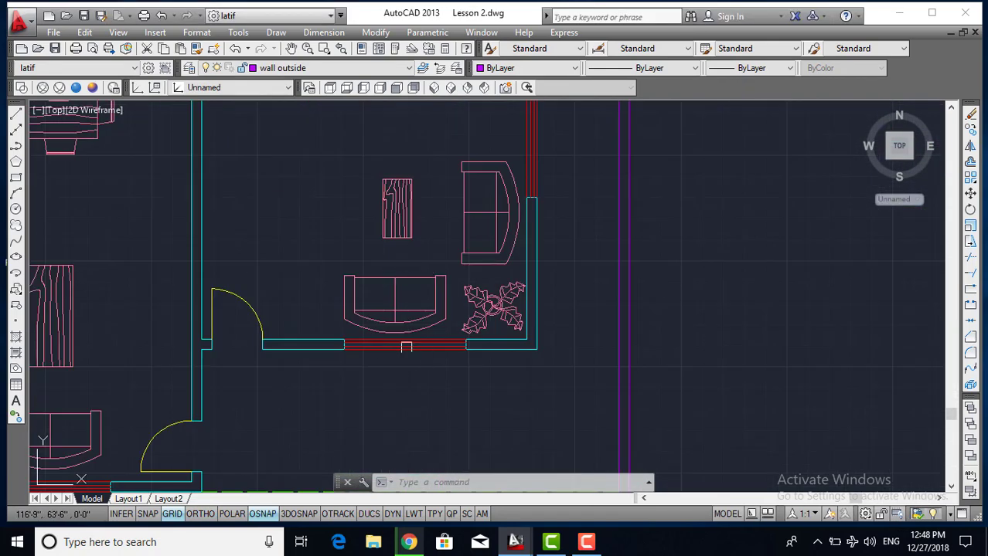
scroll(483, 336, up, 2)
scroll(470, 332, up, 2)
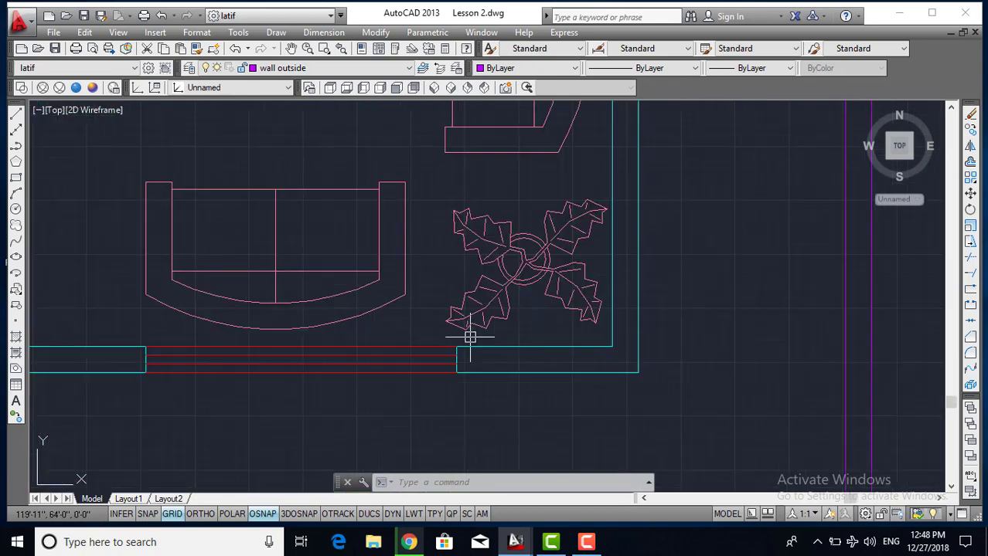
text(p)
key(Return)
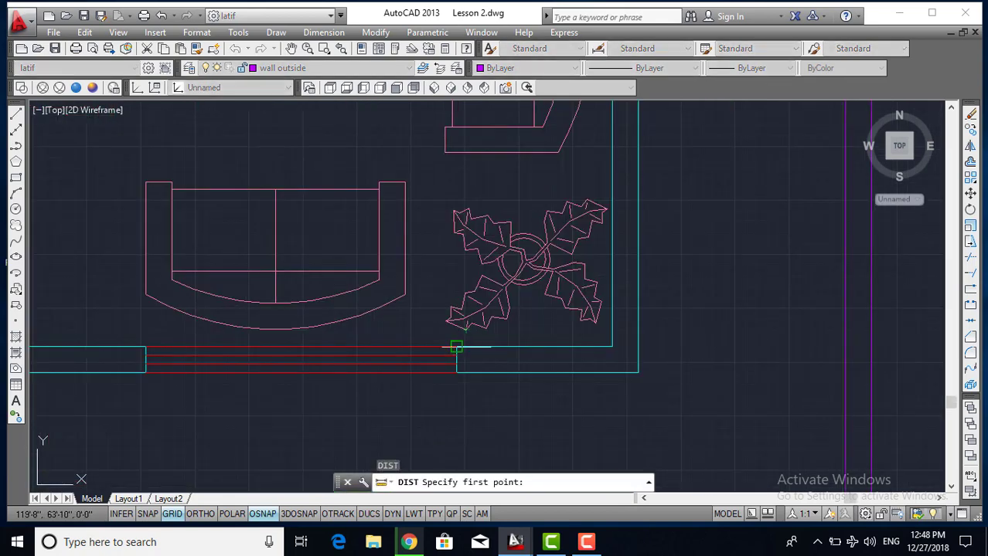
click(456, 347)
click(594, 347)
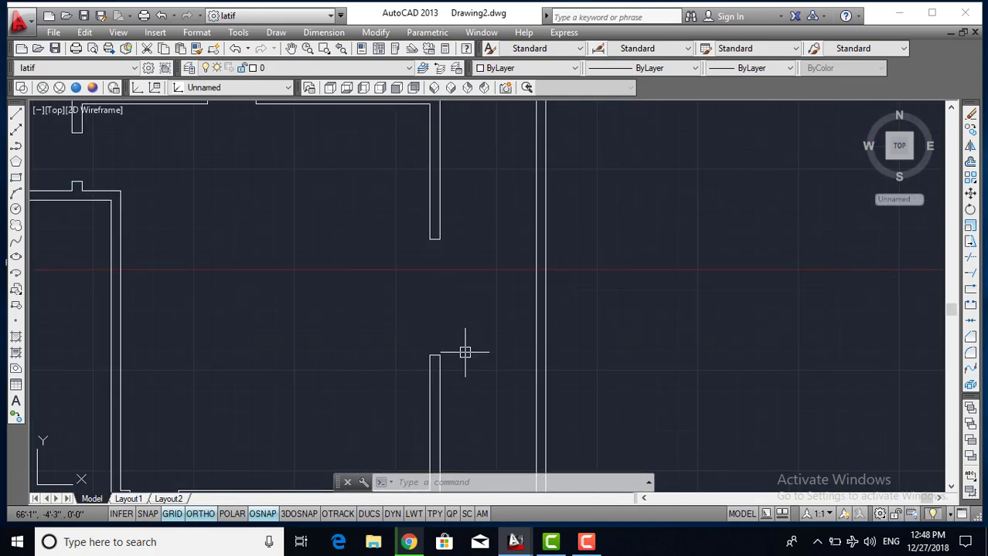
Offset the right vertical wall line 3' to the left
scroll(402, 319, up, 3)
middle_drag(403, 319, 421, 303)
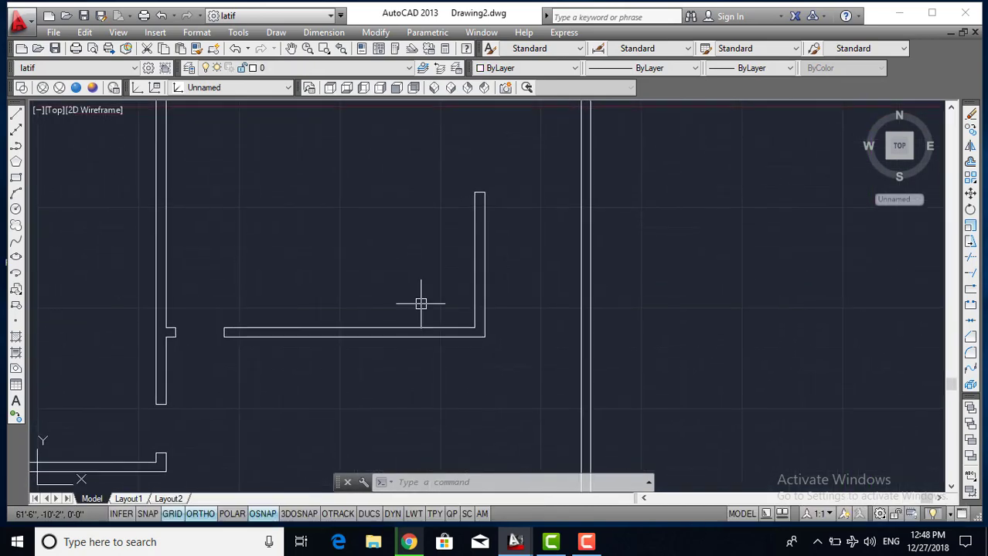
text(d)
key(BackSpace)
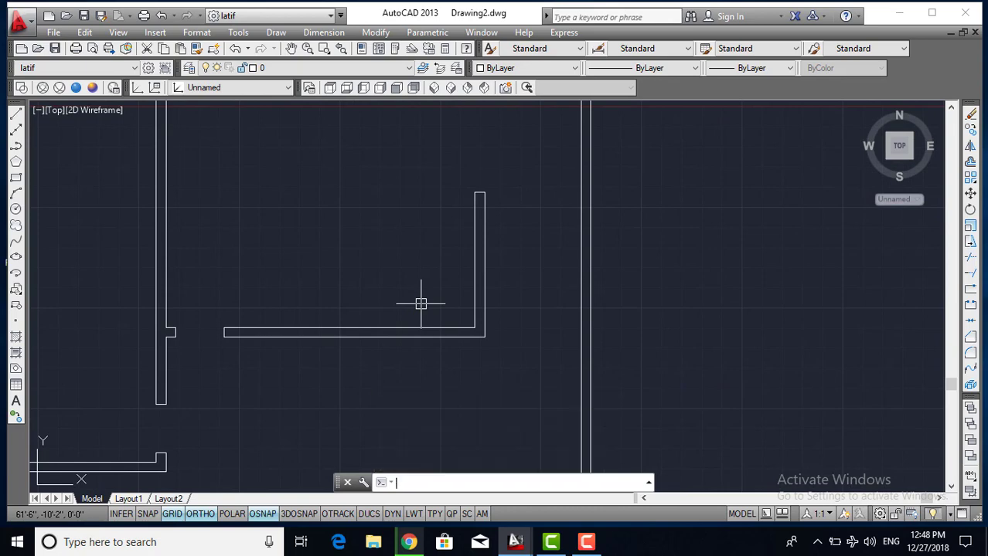
key(Return)
text(3')
key(Return)
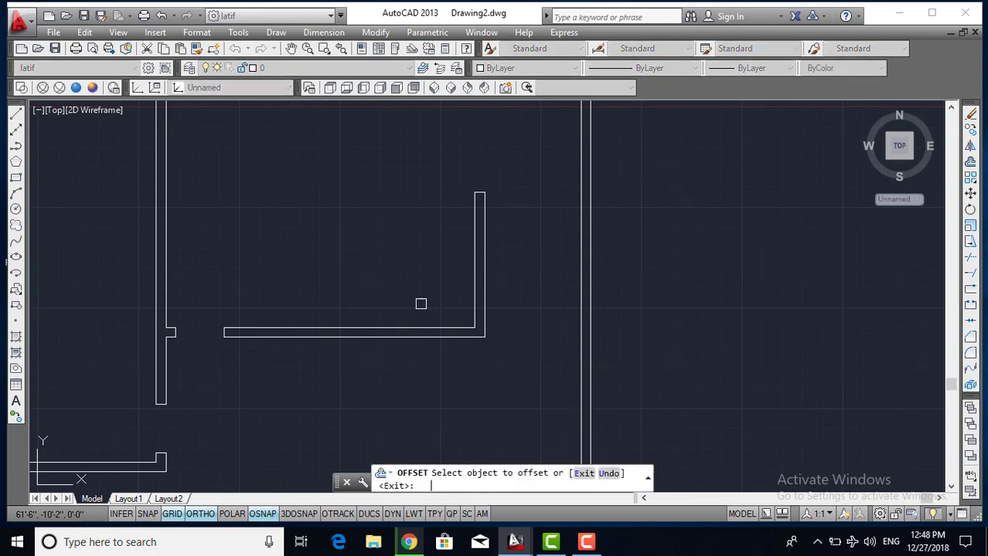
click(476, 323)
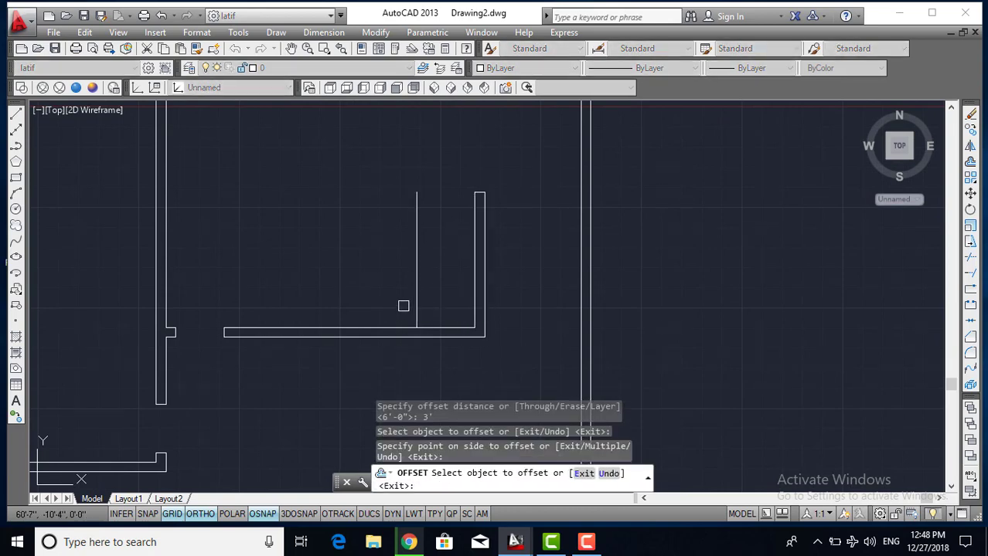
click(403, 305)
key(Escape)
Offset the new vertical line a further 6' to the left
key(Return)
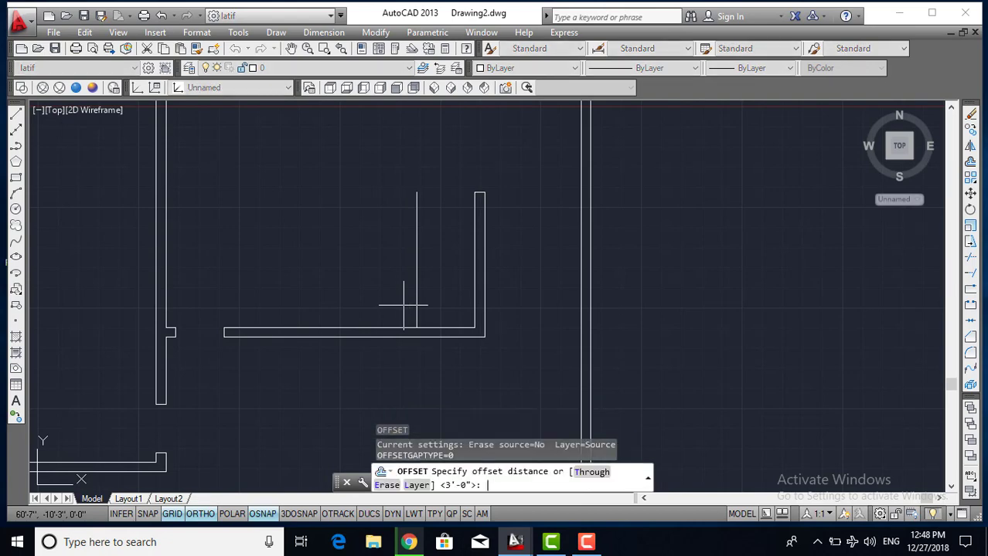
text(6)
key(Return)
click(415, 323)
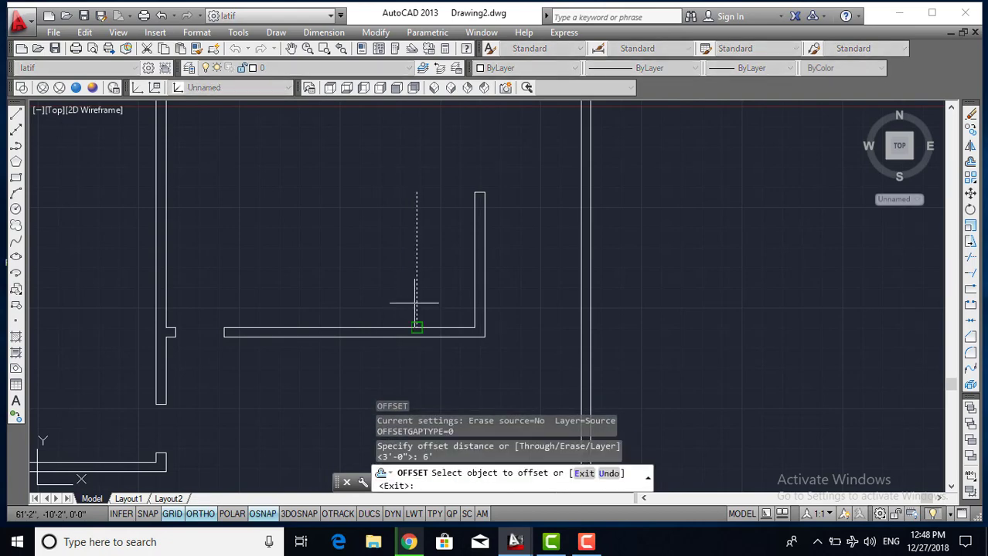
click(310, 279)
key(Escape)
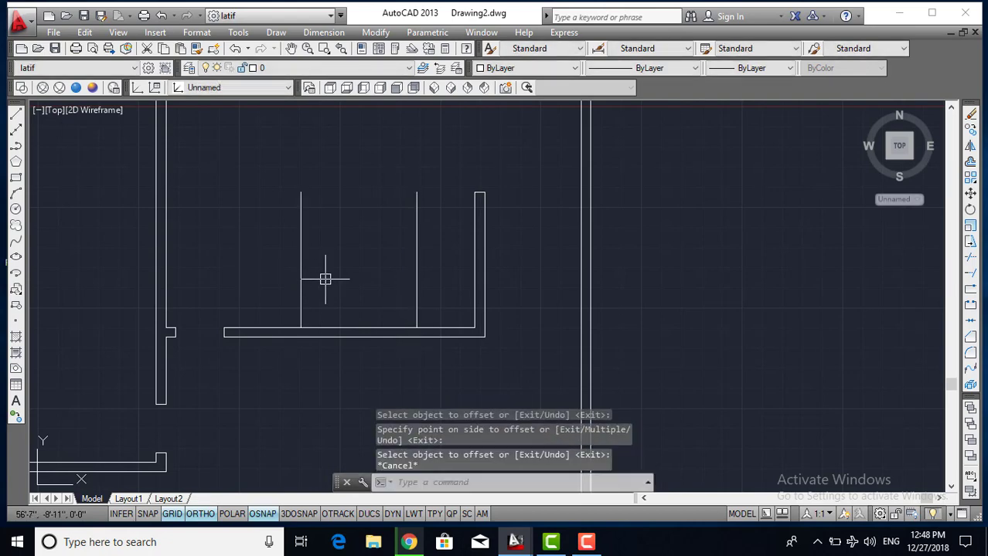
Extend both vertical guide lines down to the lower wall
text(ex)
key(Return)
key(Return)
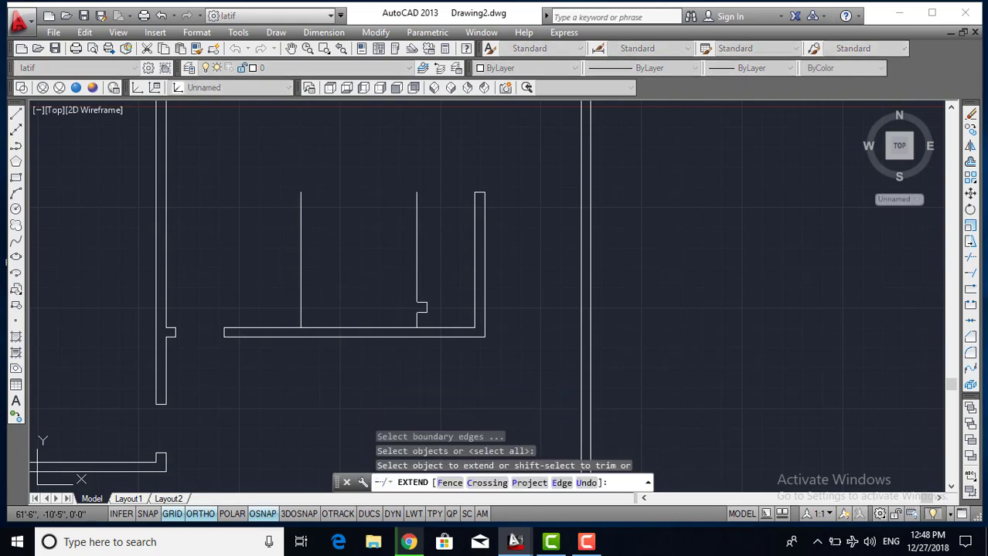
click(430, 316)
click(282, 286)
key(Escape)
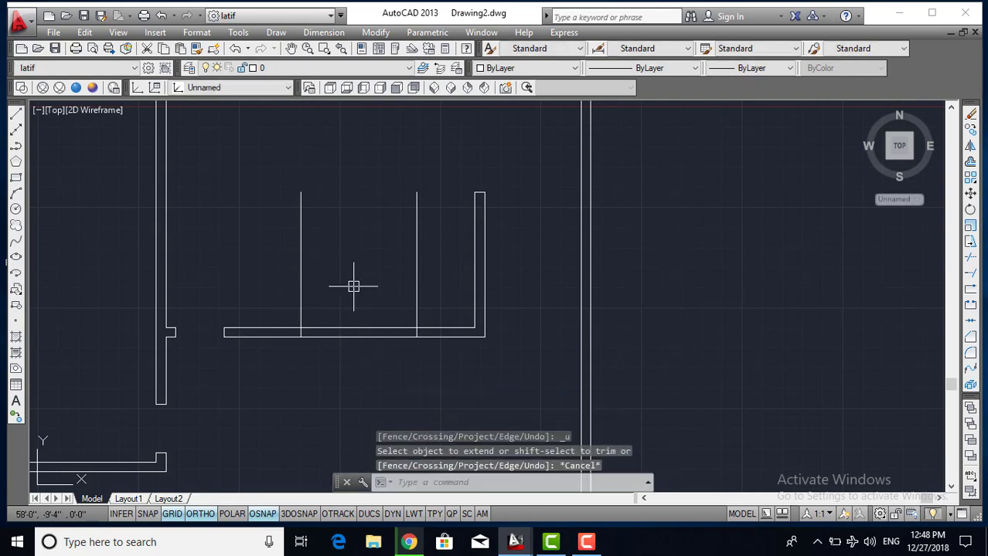
Trim out the wall segment between the guide lines and remove the lines above it
text(tr)
key(Return)
key(Return)
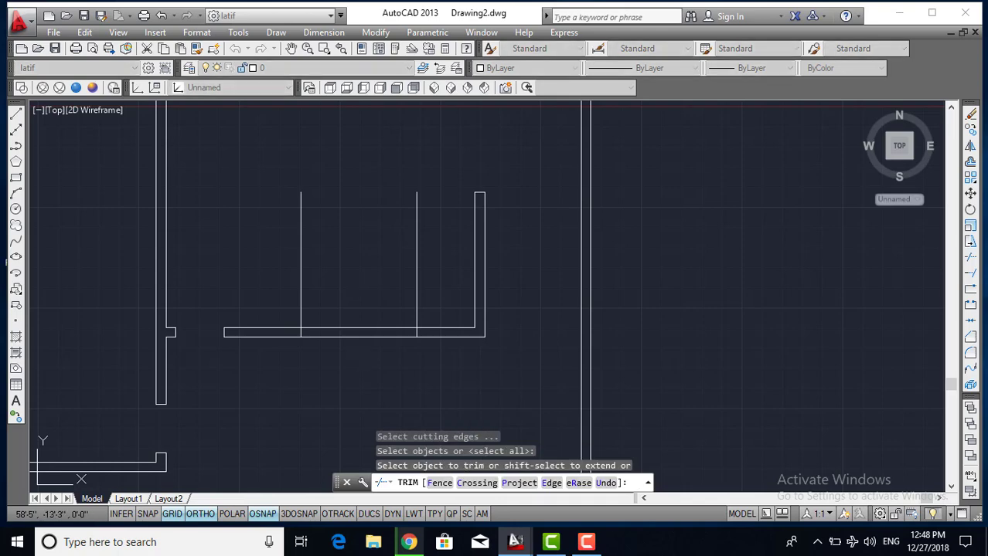
click(353, 284)
click(357, 352)
click(437, 309)
click(278, 269)
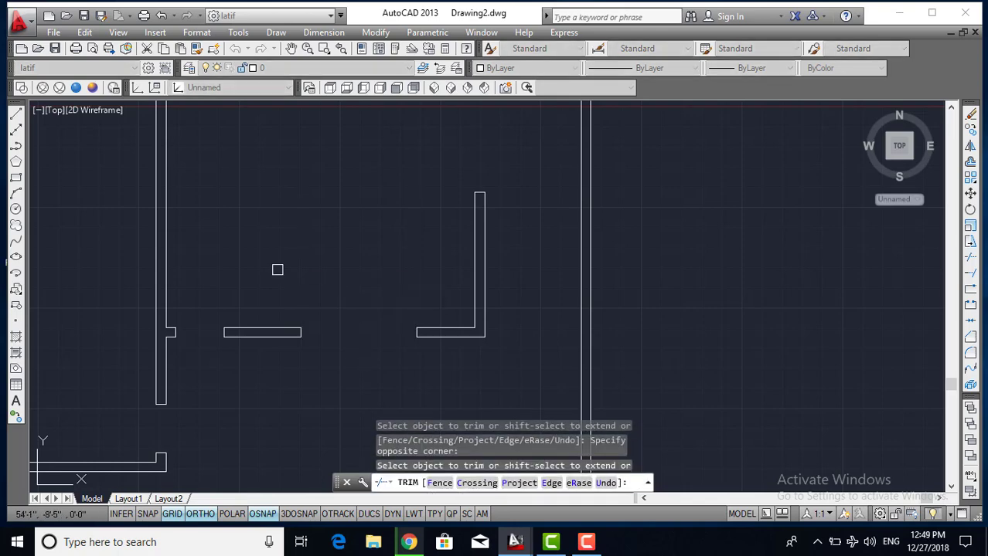
key(Escape)
Measure the Lesson 2 window with DIST, reading 4'-0"
scroll(307, 313, down, 2)
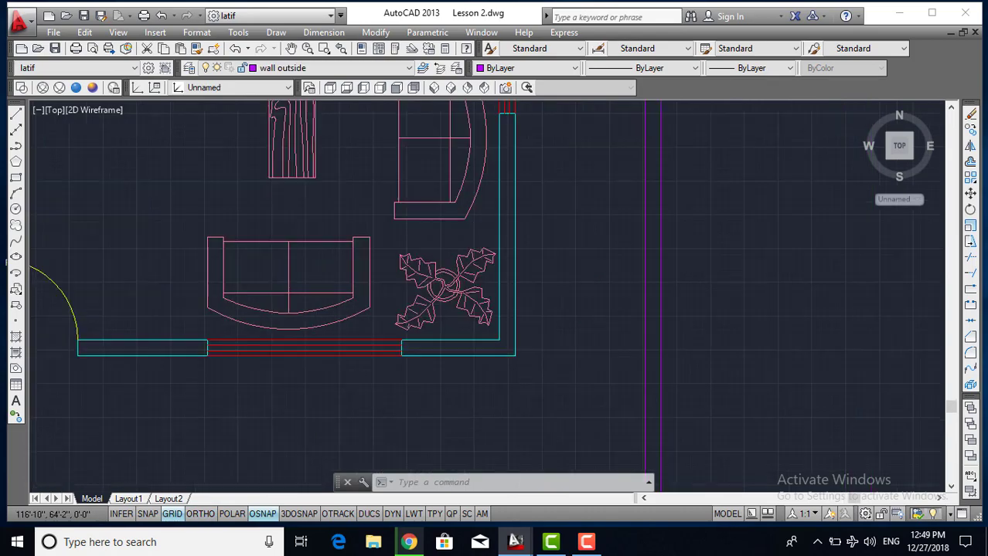
scroll(270, 332, down, 3)
middle_drag(268, 335, 458, 267)
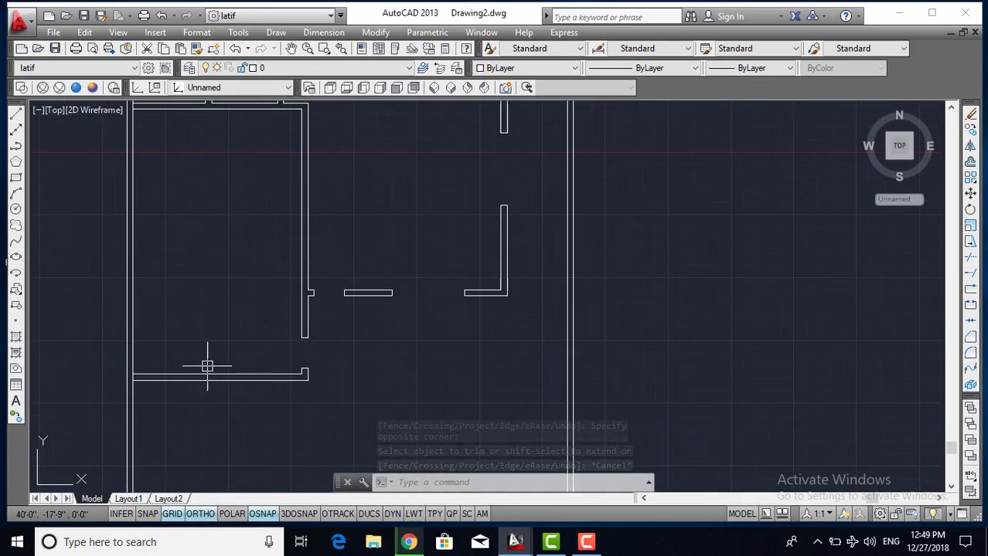
mouse_move(204, 364)
middle_down()
mouse_move(313, 331)
mouse_move(306, 340)
middle_up()
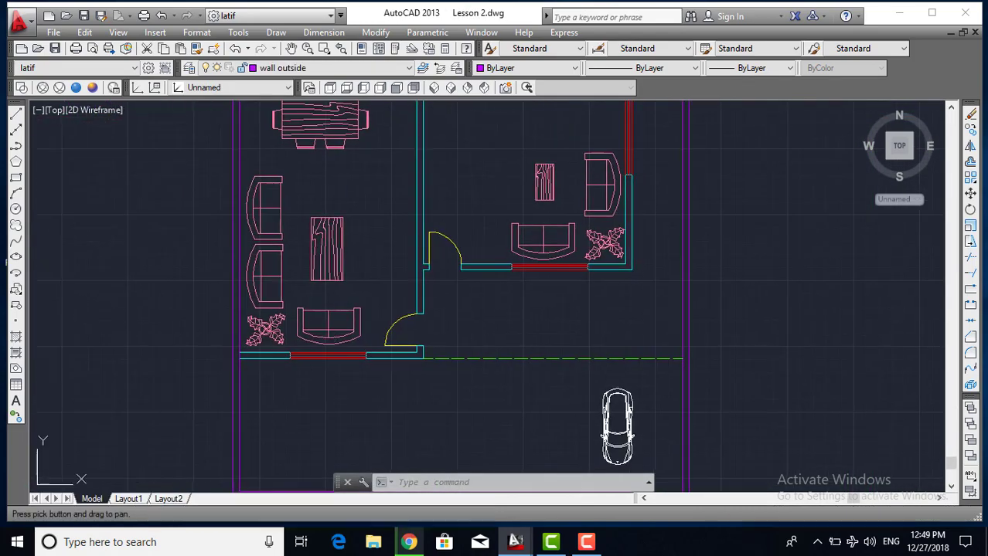
scroll(287, 346, up, 3)
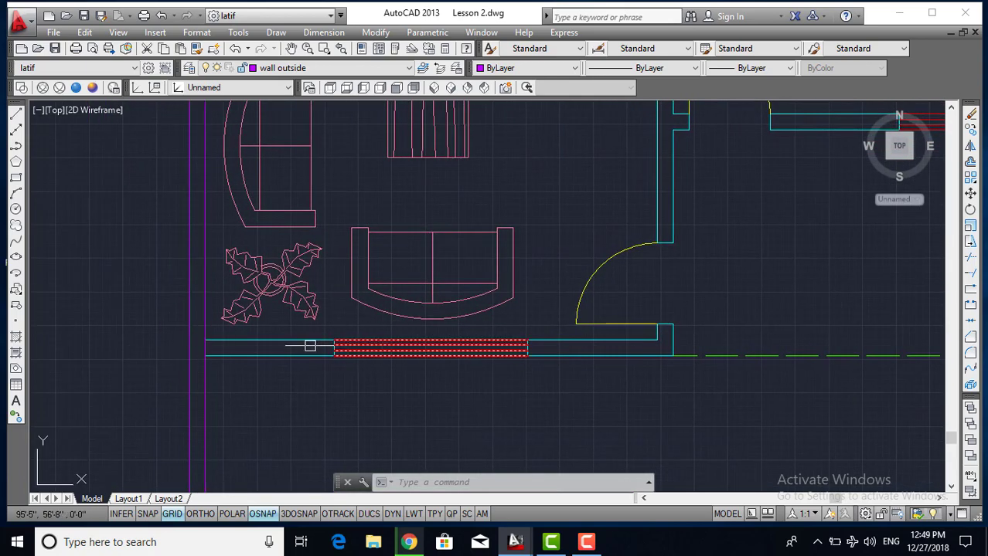
scroll(309, 346, up, 2)
text(di)
key(Return)
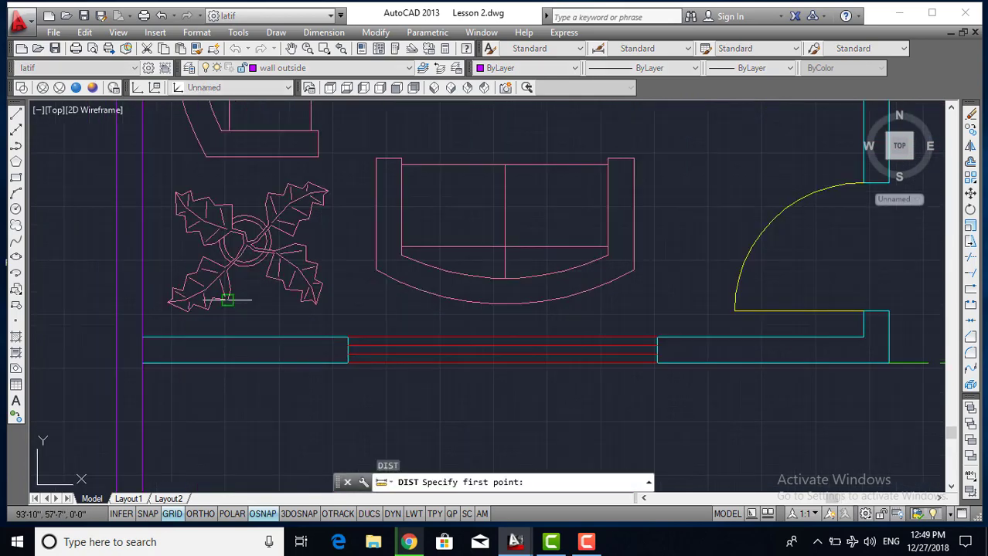
click(142, 336)
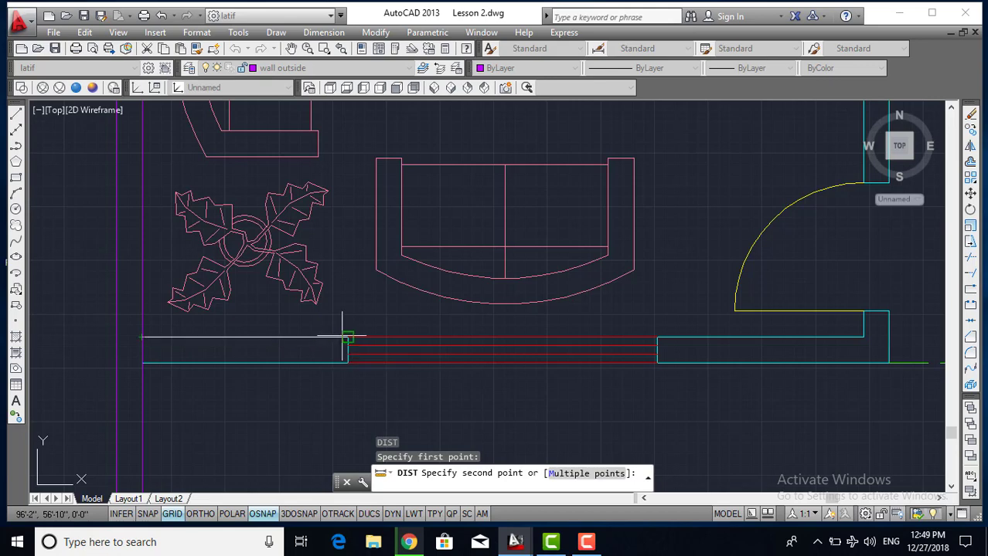
click(347, 337)
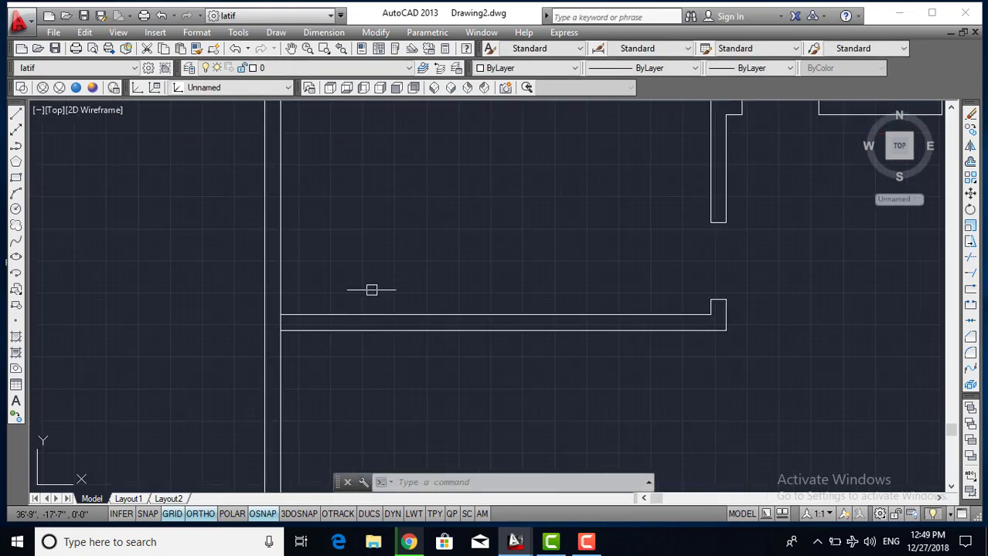
Offset the vertical line 4' to the right in Drawing2
middle_drag(371, 290, 368, 337)
text(o)
key(Return)
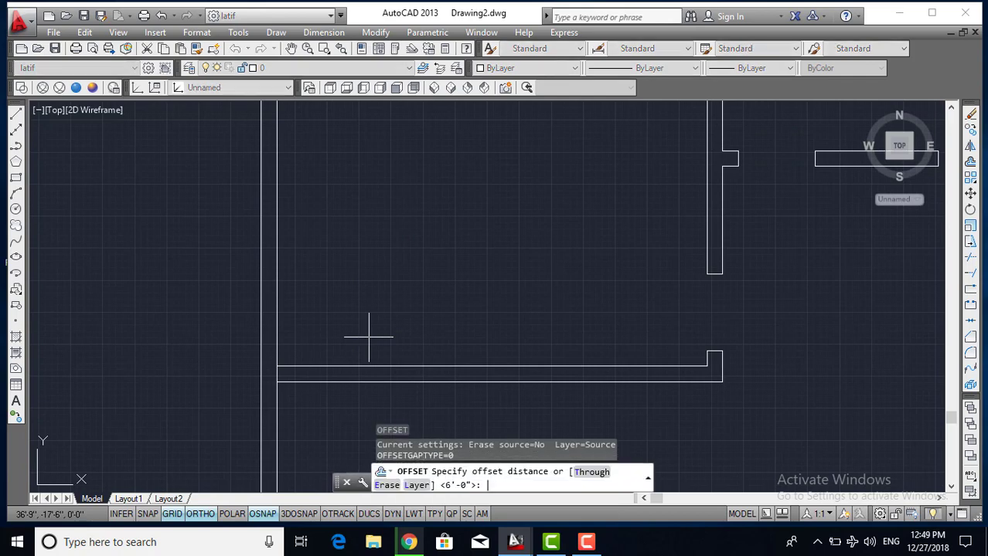
text(4)
key(Return)
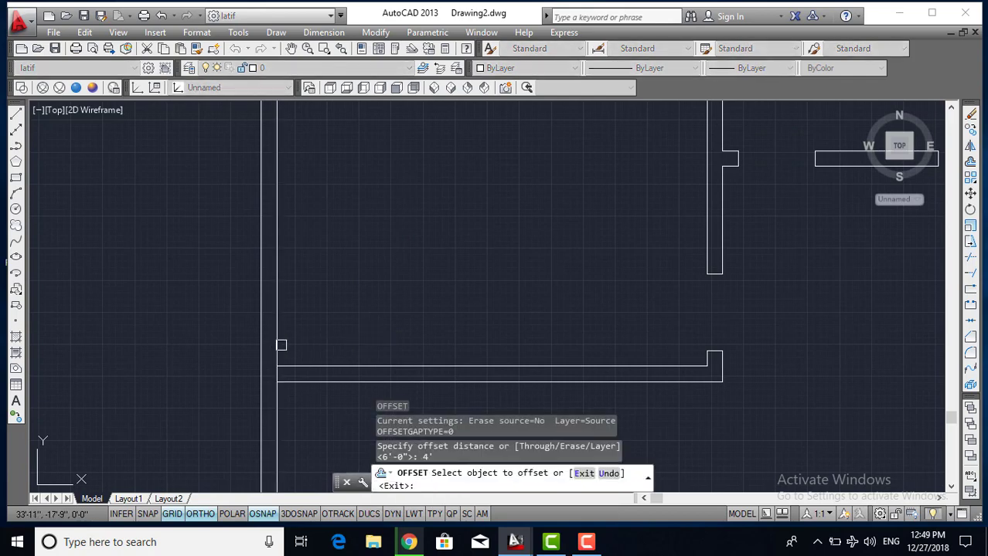
click(281, 346)
click(397, 342)
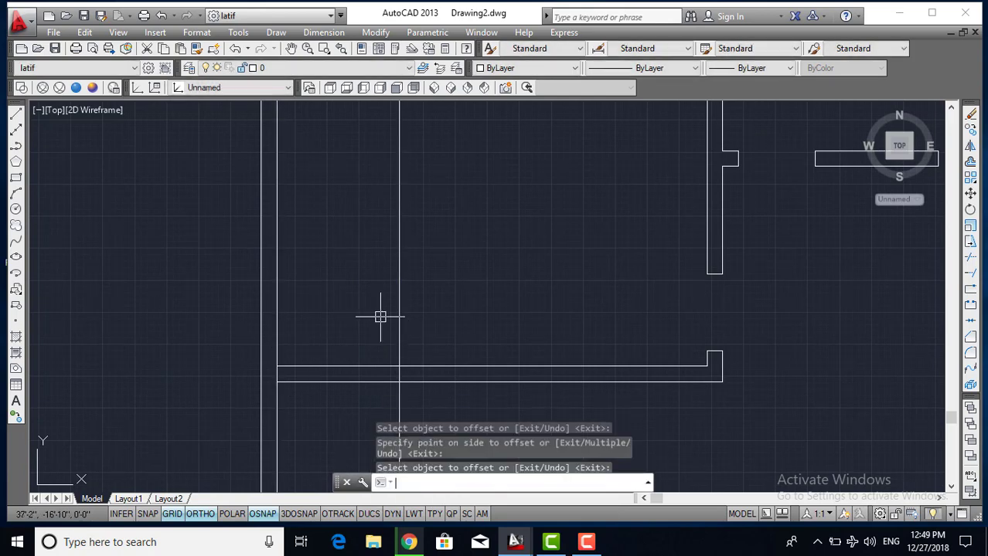
key(Escape)
Offset the new vertical line a further 6' to the right
middle_drag(478, 343, 408, 309)
scroll(330, 388, down, 5)
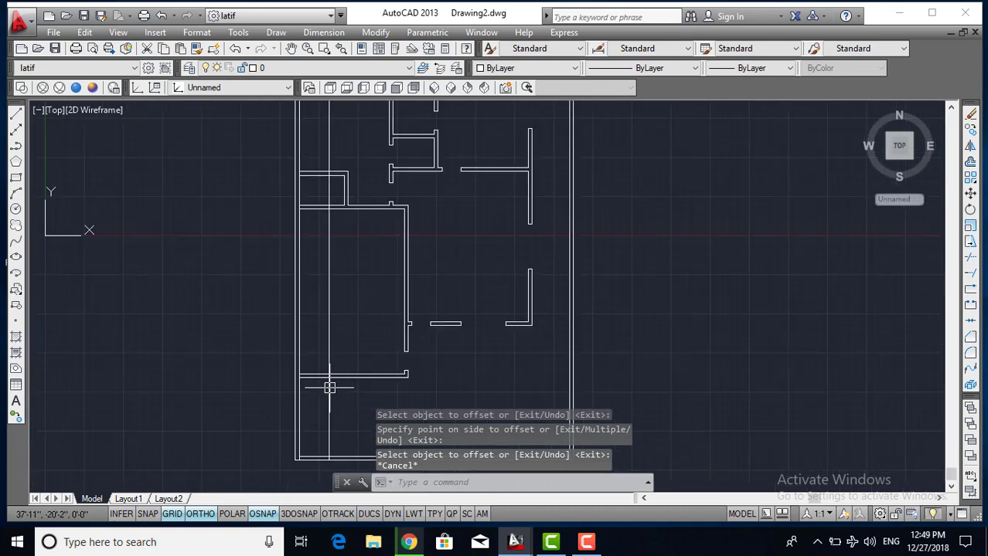
scroll(329, 388, up, 5)
mouse_move(348, 293)
middle_down()
mouse_move(311, 315)
mouse_move(273, 307)
middle_up()
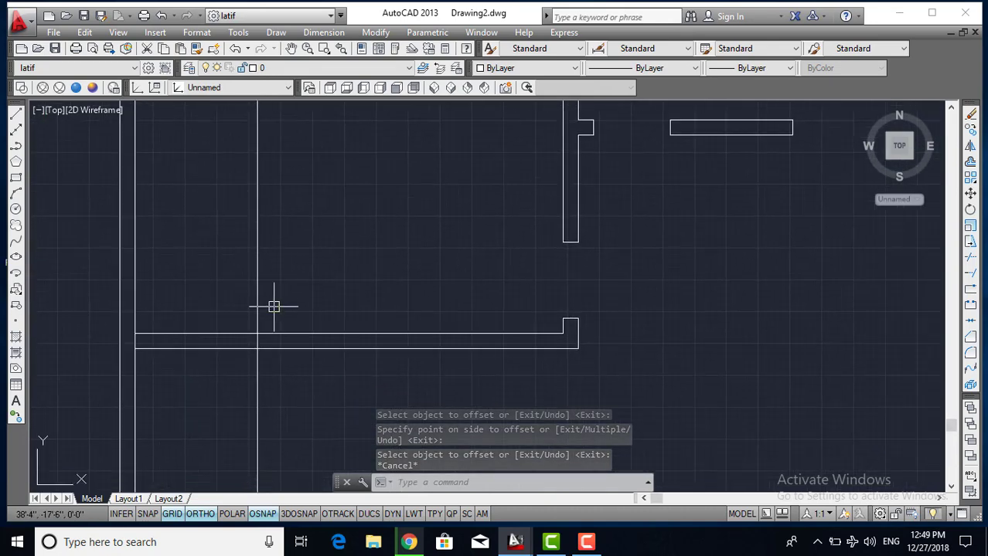
key(Return)
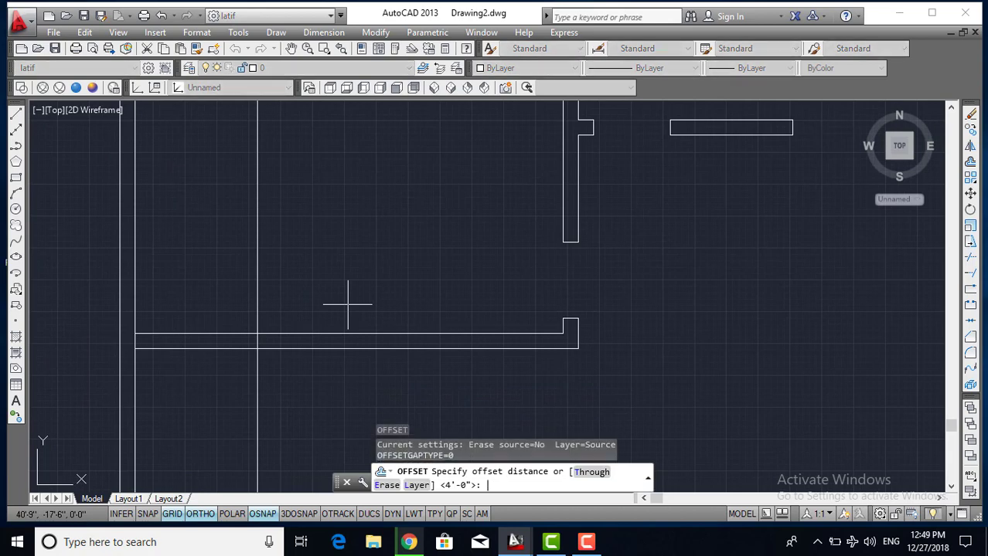
text(6')
key(Return)
click(260, 309)
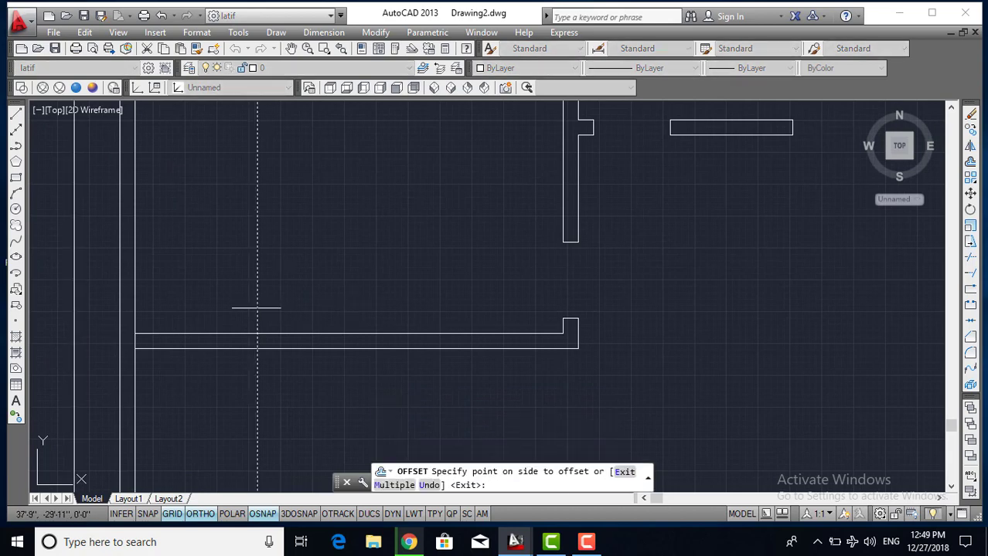
click(397, 313)
key(Escape)
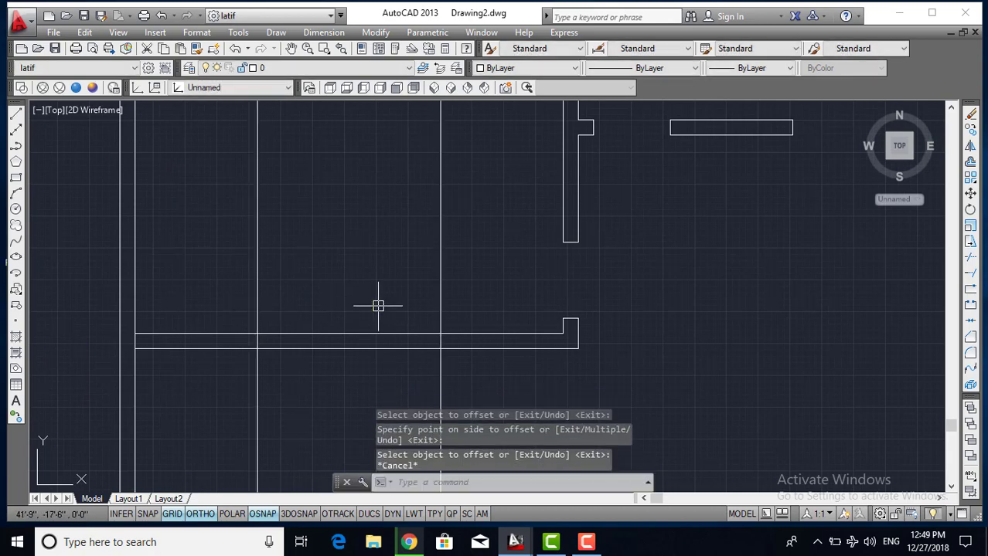
Trim away the guide line ends and the wall segment between them
text(tr)
key(Return)
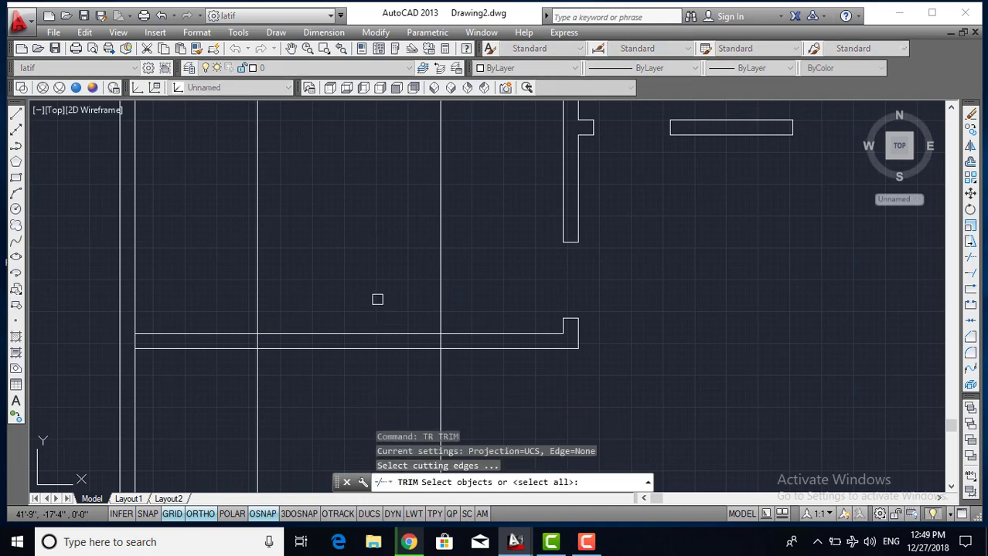
click(463, 306)
click(217, 266)
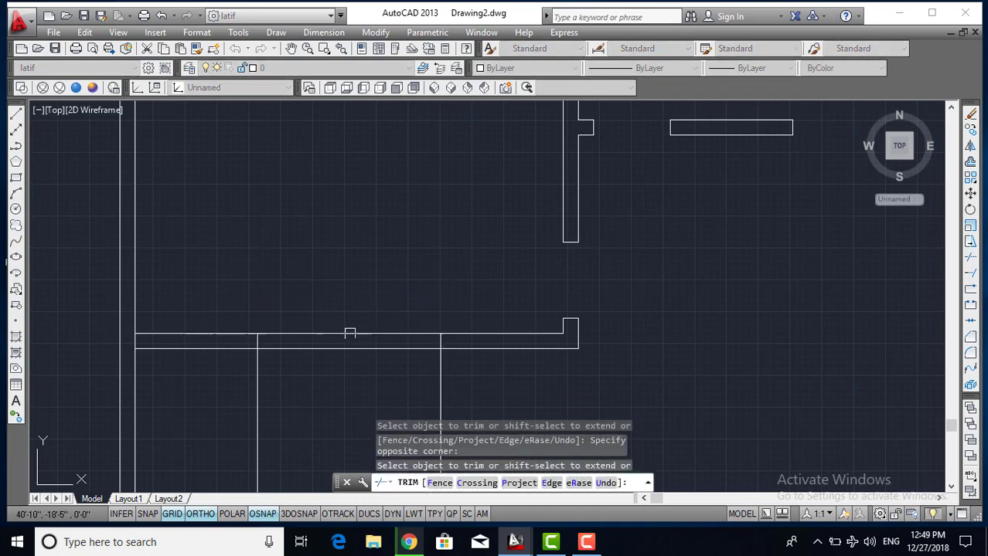
middle_drag(451, 406, 425, 350)
click(232, 324)
click(269, 246)
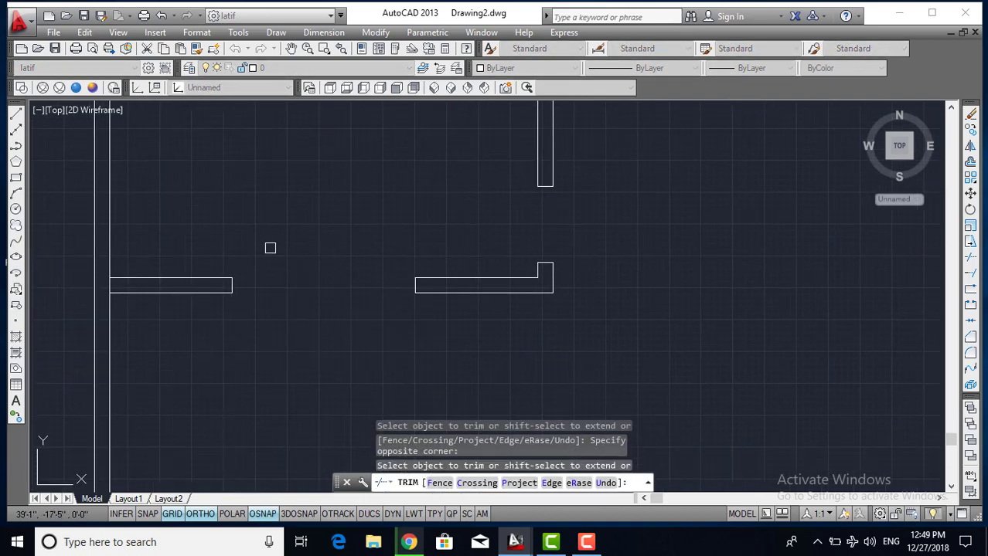
key(Escape)
Pan around the plan to centre the T-shaped walls, then open the Layer Properties Manager with LA
scroll(271, 248, down, 4)
middle_drag(270, 248, 289, 383)
scroll(289, 383, down, 2)
middle_drag(286, 267, 287, 231)
scroll(280, 346, down, 2)
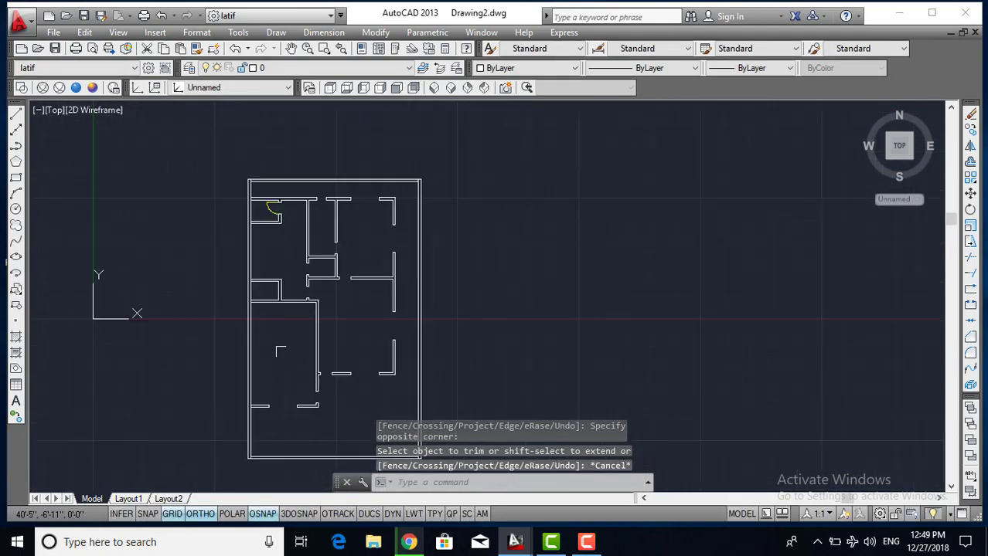
middle_drag(280, 347, 282, 260)
scroll(301, 313, up, 5)
scroll(274, 227, down, 1)
scroll(282, 267, down, 3)
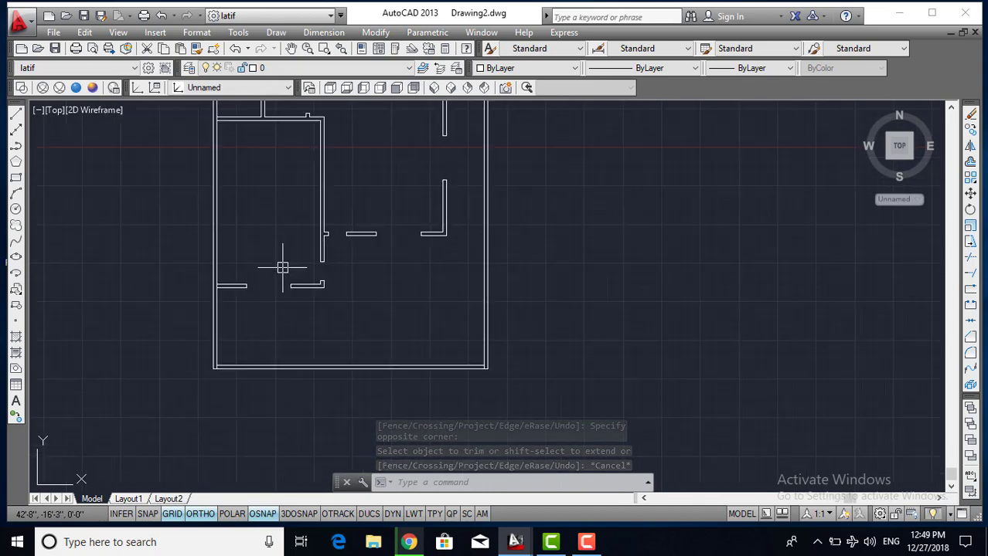
middle_drag(272, 272, 260, 335)
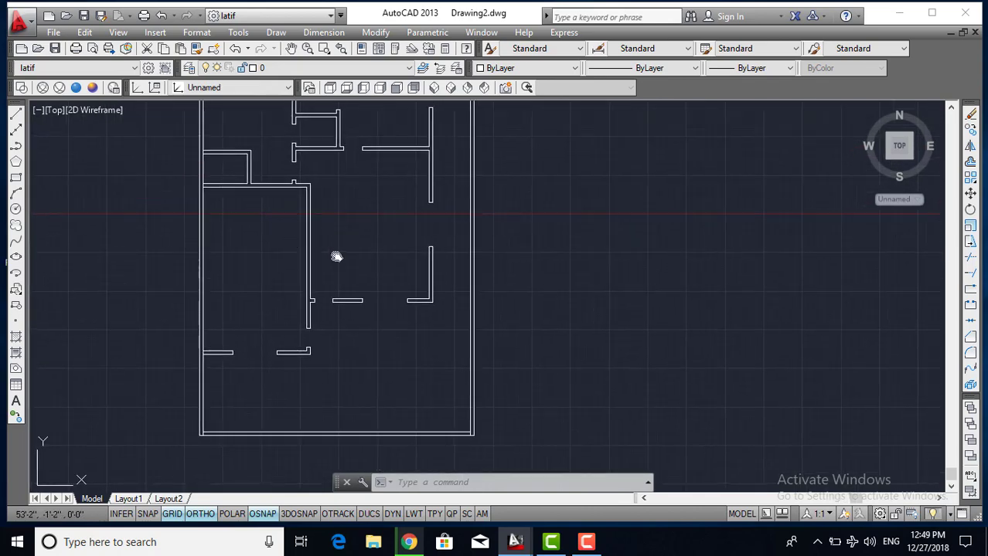
mouse_move(343, 221)
middle_down()
mouse_move(321, 290)
mouse_move(360, 307)
middle_up()
middle_drag(366, 243, 356, 288)
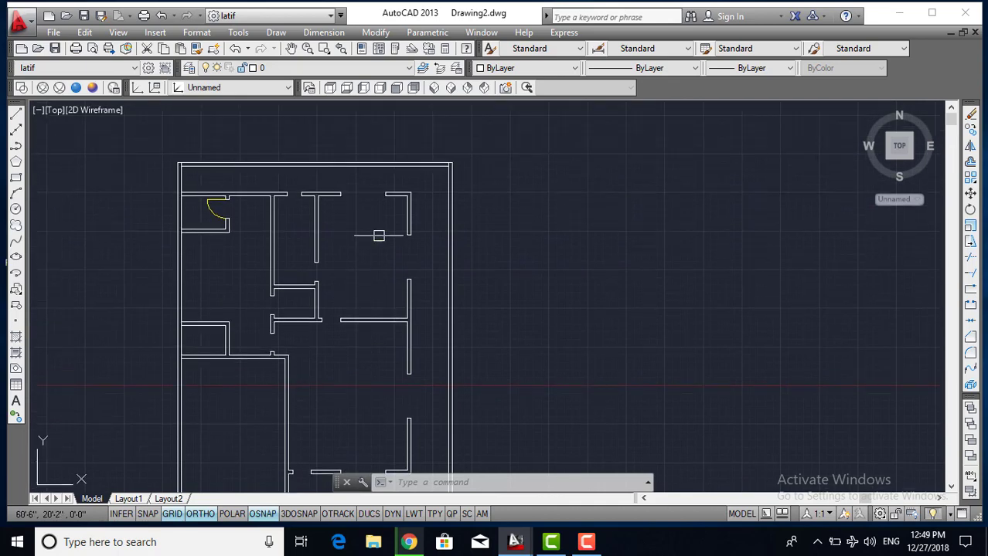
scroll(371, 234, up, 3)
scroll(364, 274, up, 3)
scroll(249, 258, up, 3)
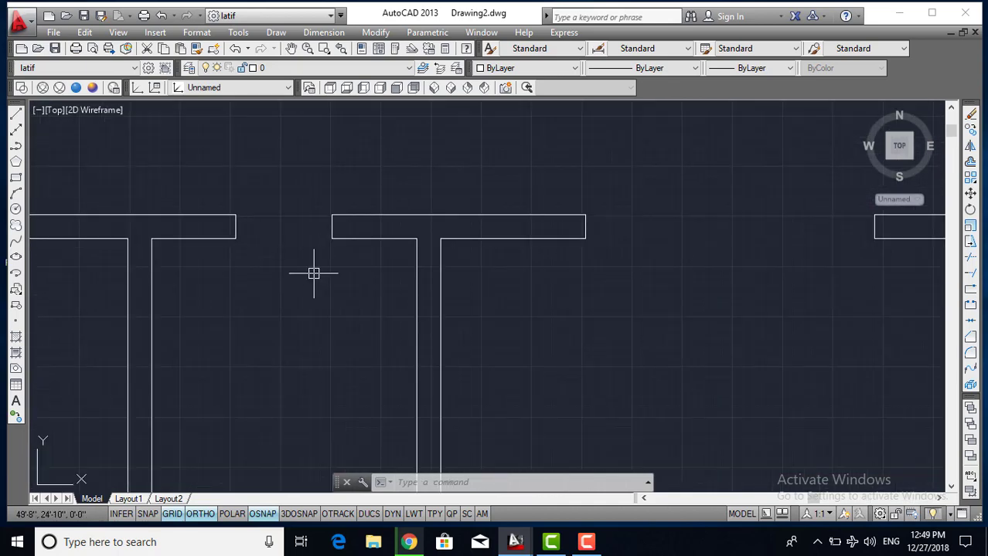
middle_drag(307, 269, 374, 290)
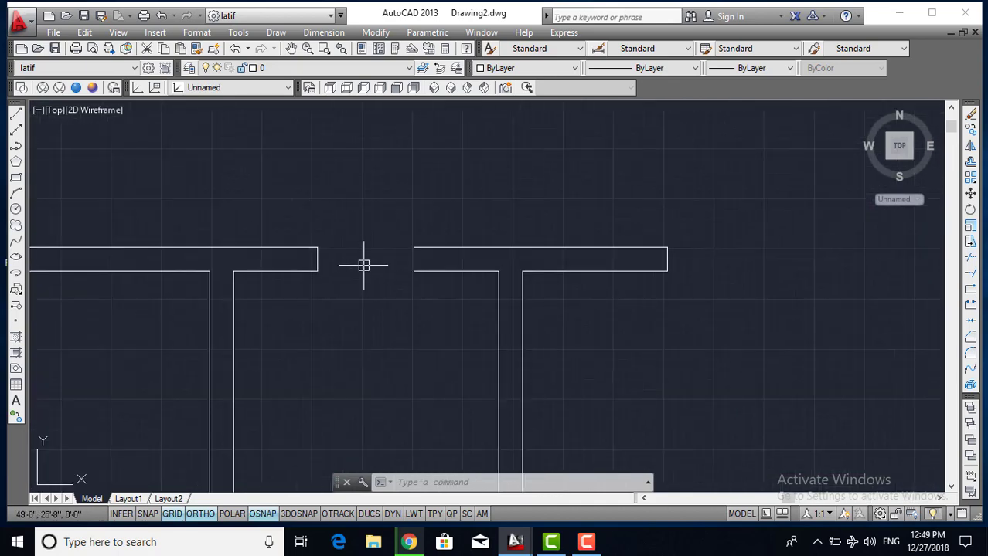
text(La)
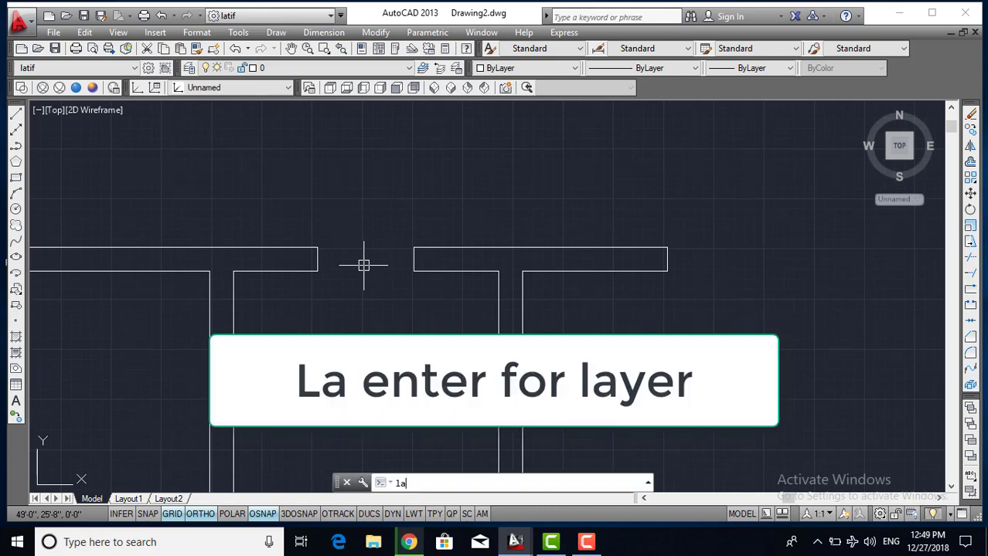
key(Return)
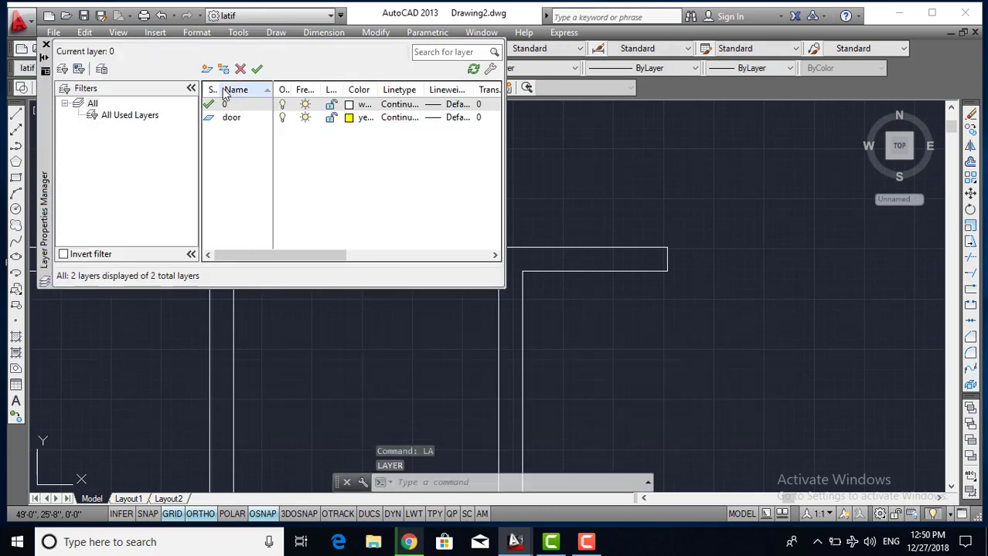
Create a new layer named ven and give it colour 15
click(206, 68)
text(ven)
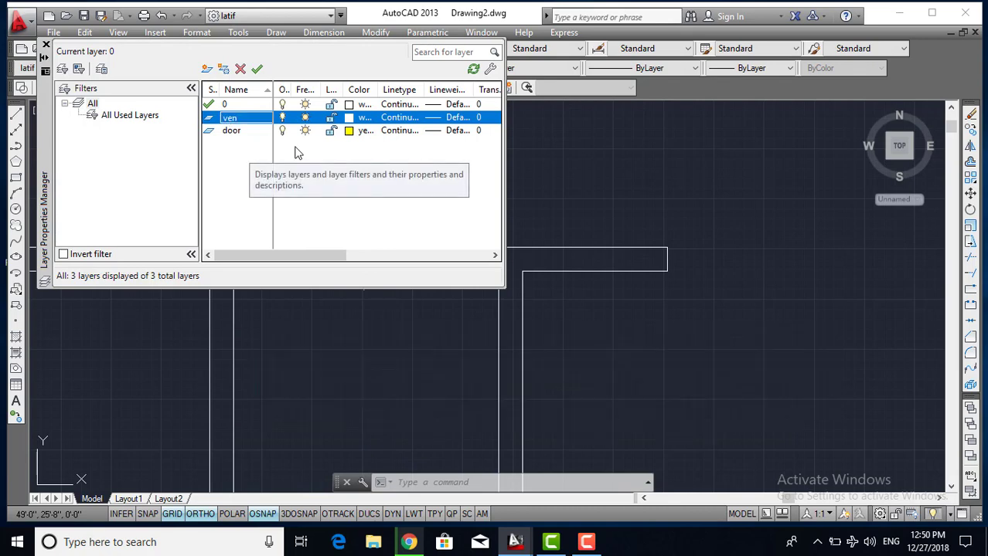
click(349, 118)
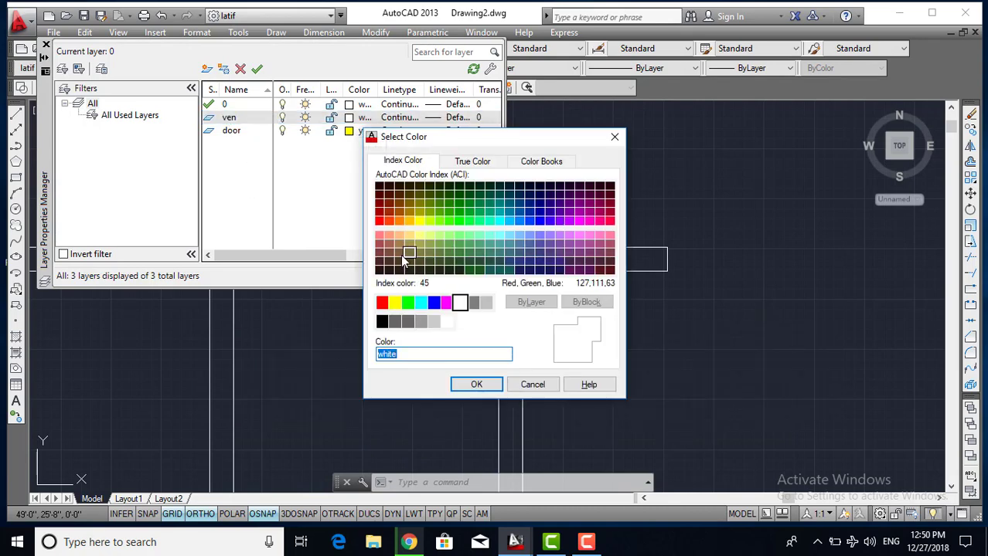
click(381, 238)
click(380, 213)
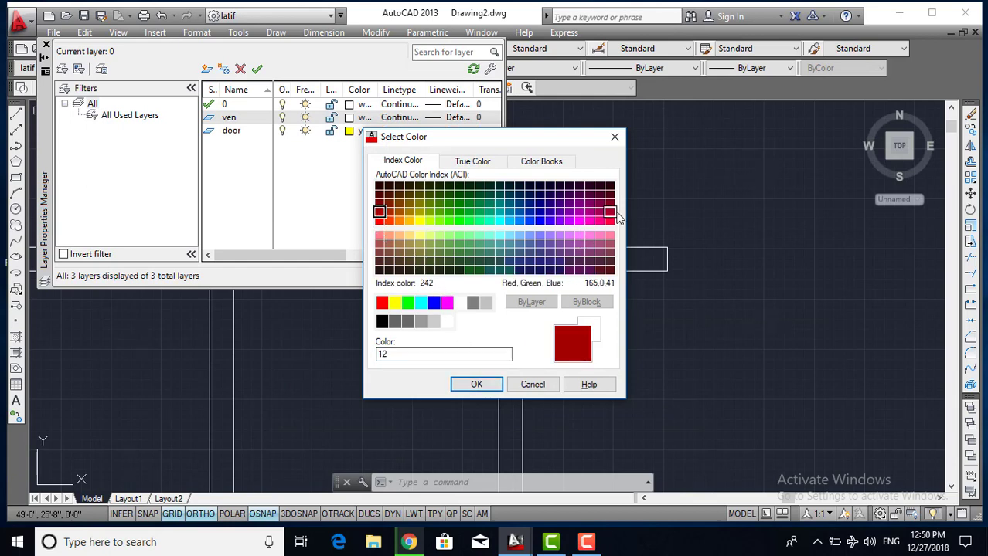
click(609, 205)
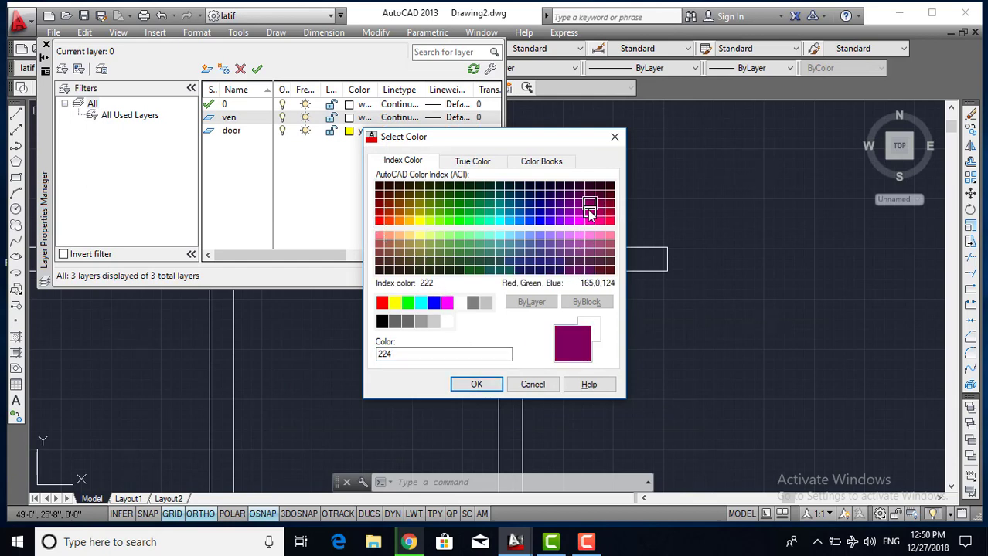
click(379, 257)
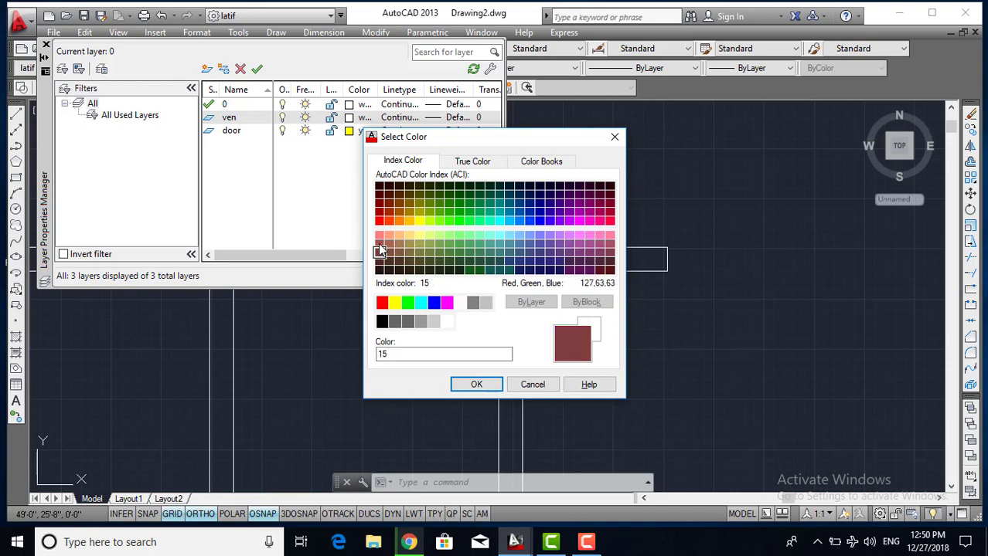
click(477, 384)
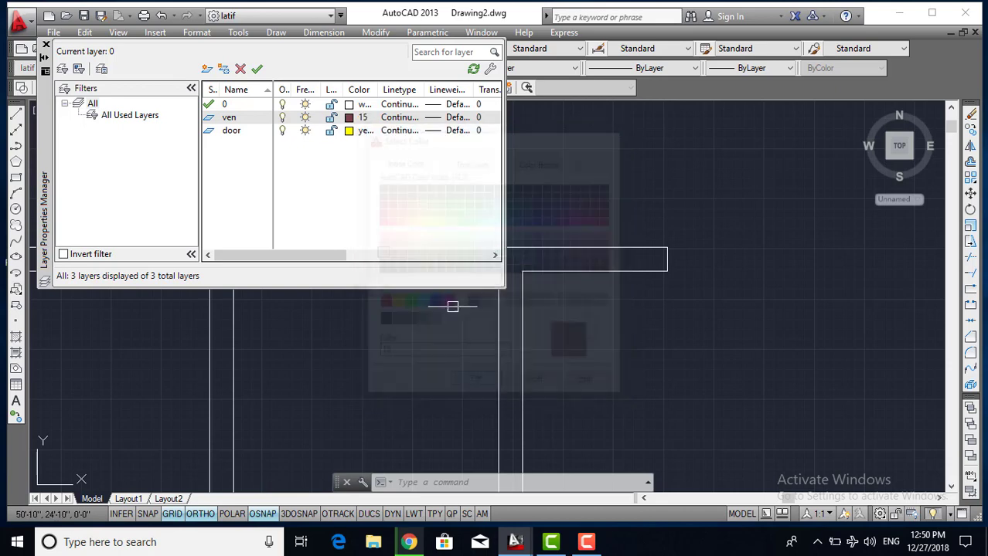
Load the ACAD_ISO02W100 linetype from acad.lin and assign it to the ven layer
click(405, 118)
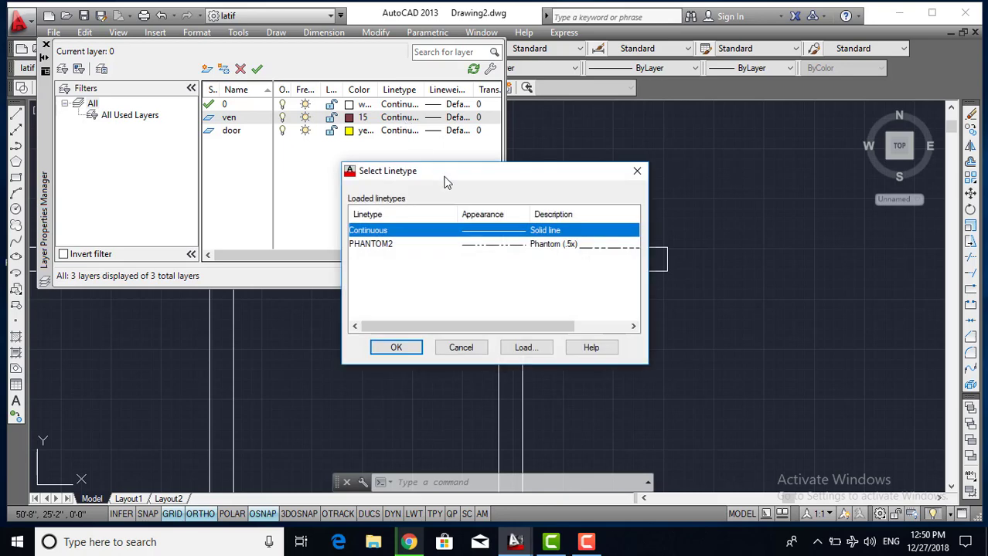
click(527, 346)
click(485, 245)
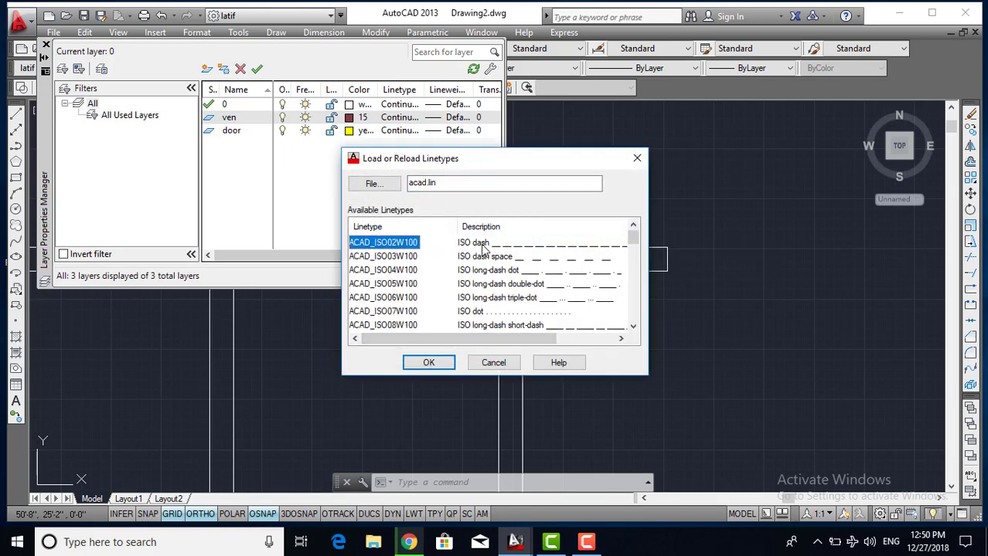
click(429, 363)
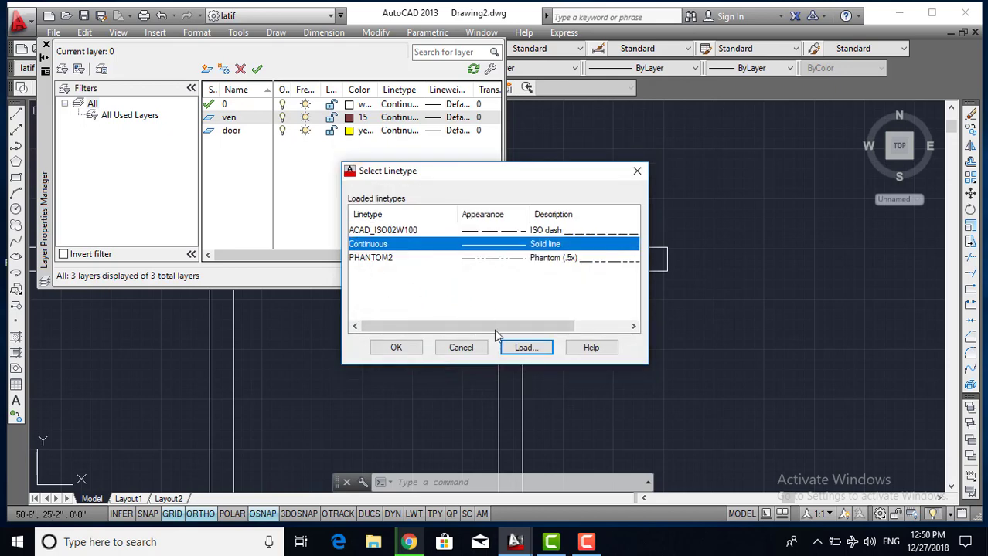
click(500, 231)
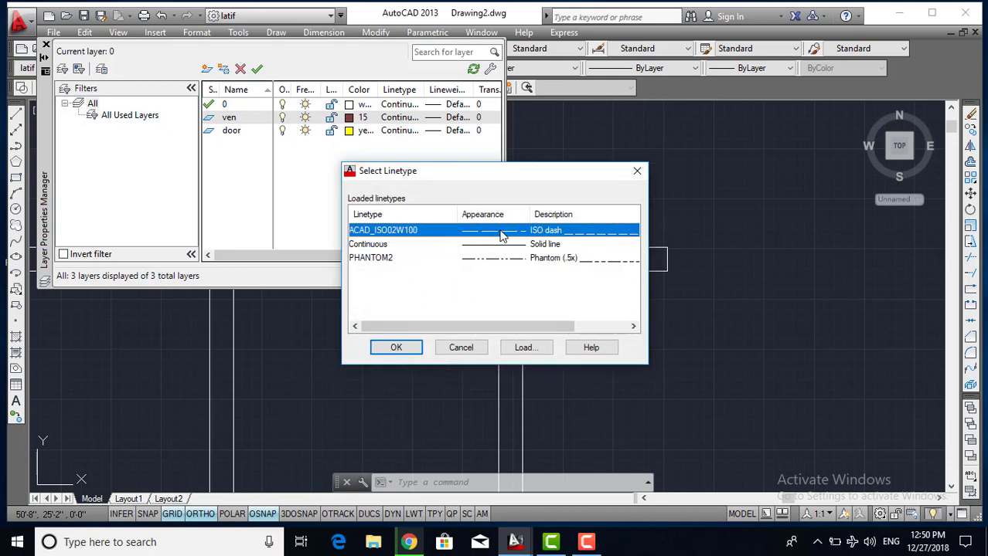
click(397, 348)
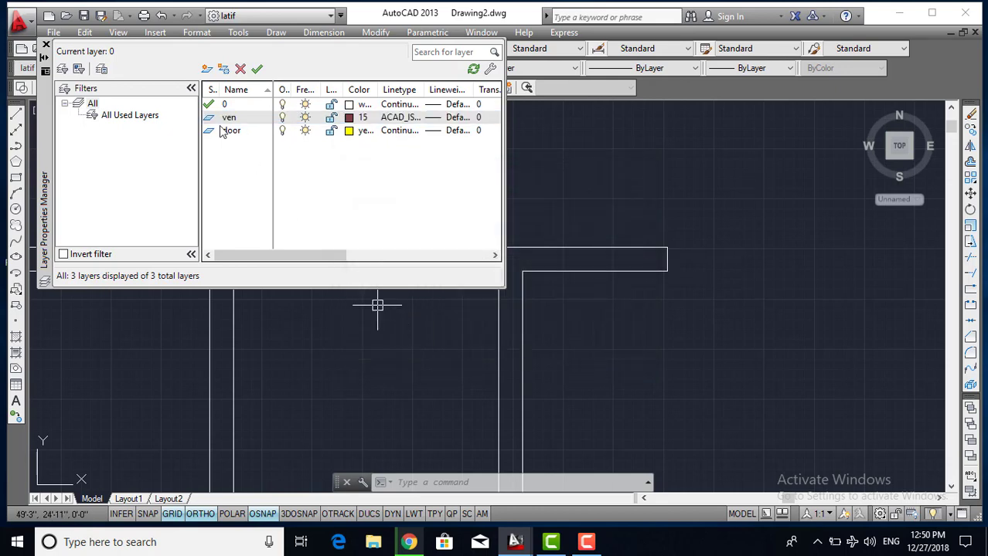
click(207, 70)
Name the new layer win and set its colour to red
text(win)
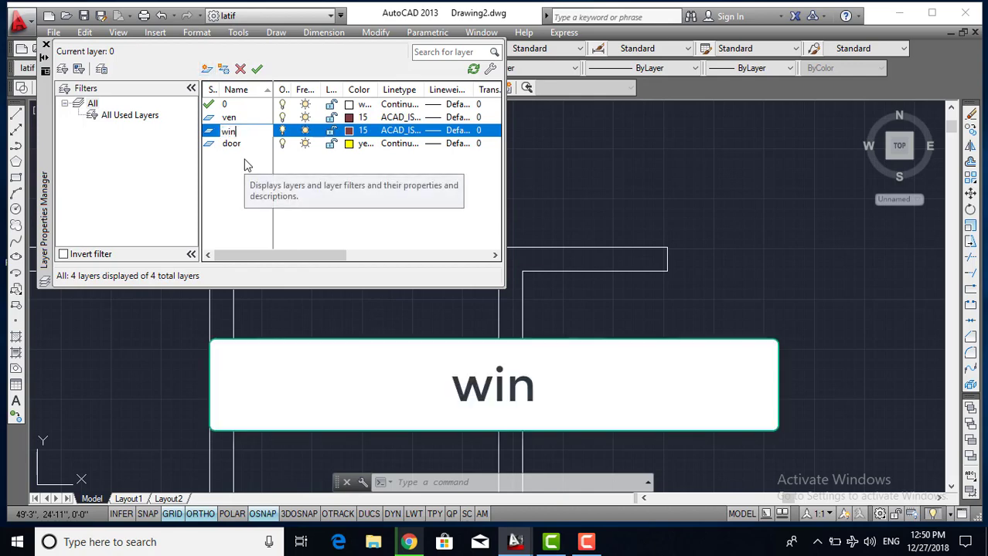
click(351, 131)
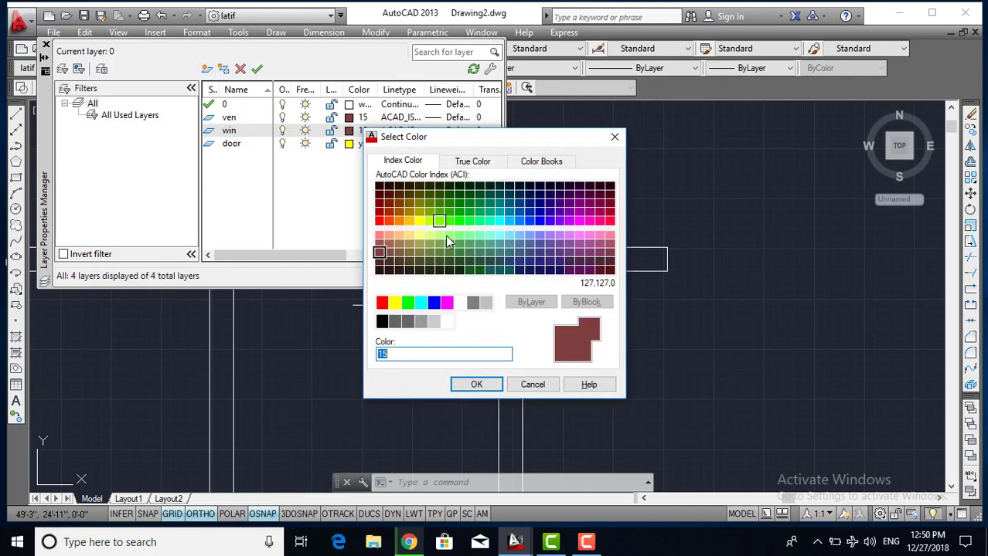
click(381, 302)
click(476, 384)
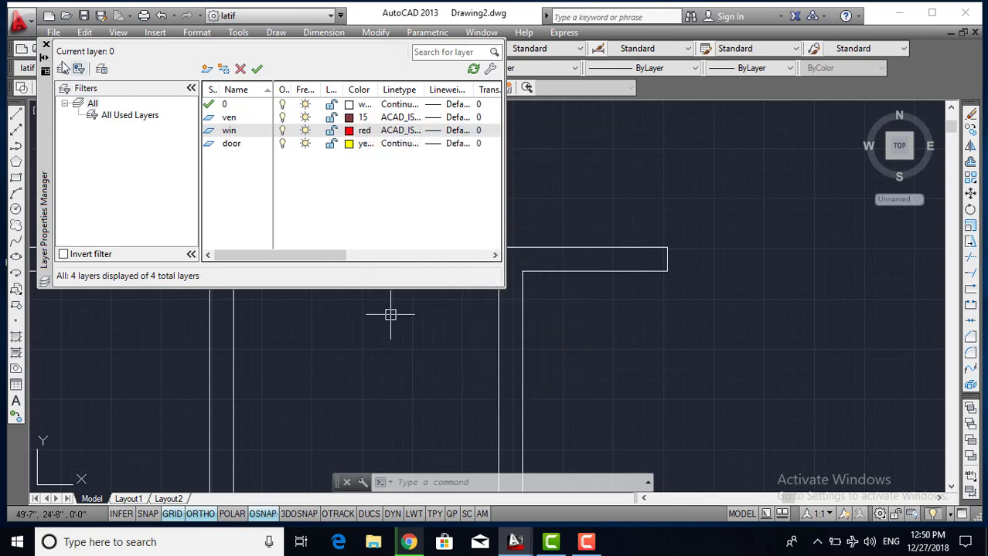
Add another layer named 'wall inside room'
click(207, 69)
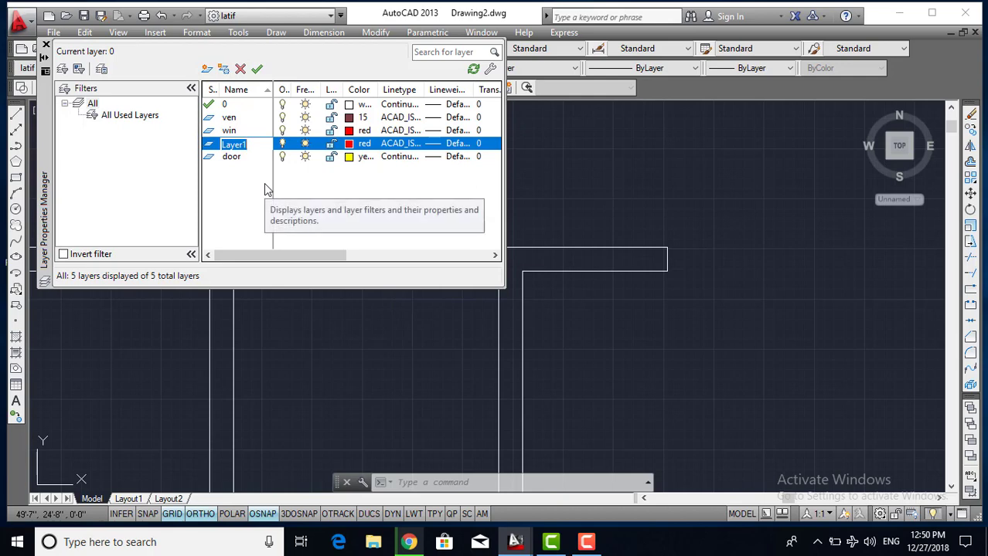
text(w)
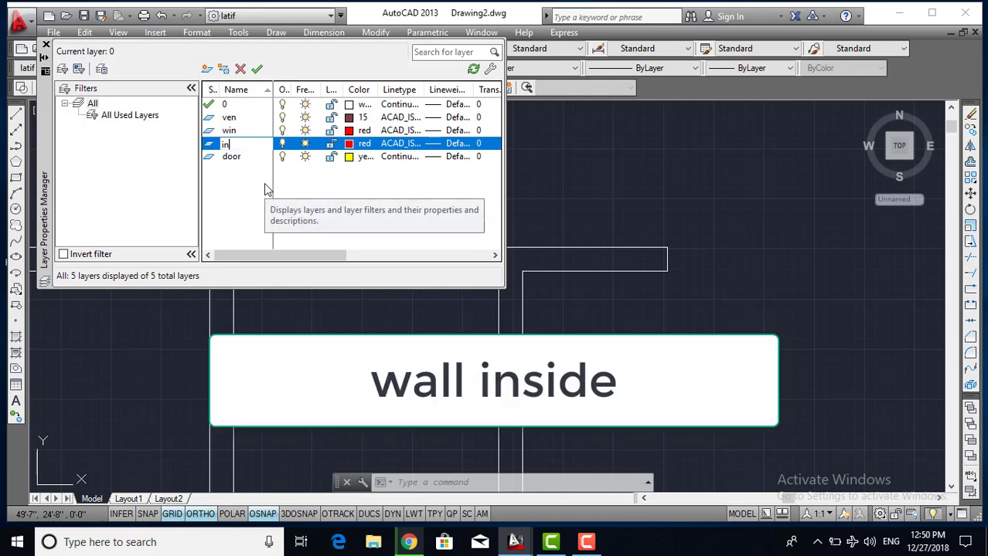
text(all in)
text(side r)
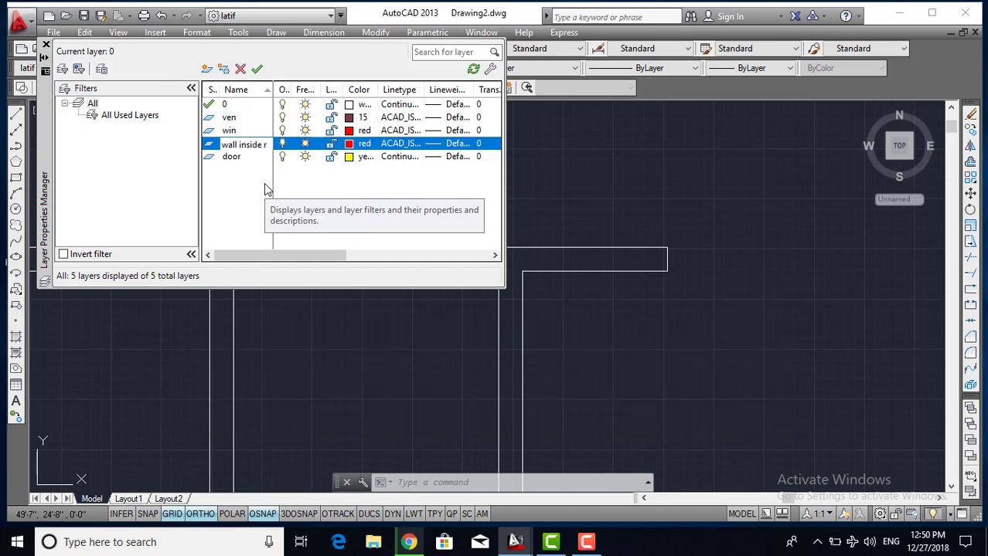
text(oom)
key(Return)
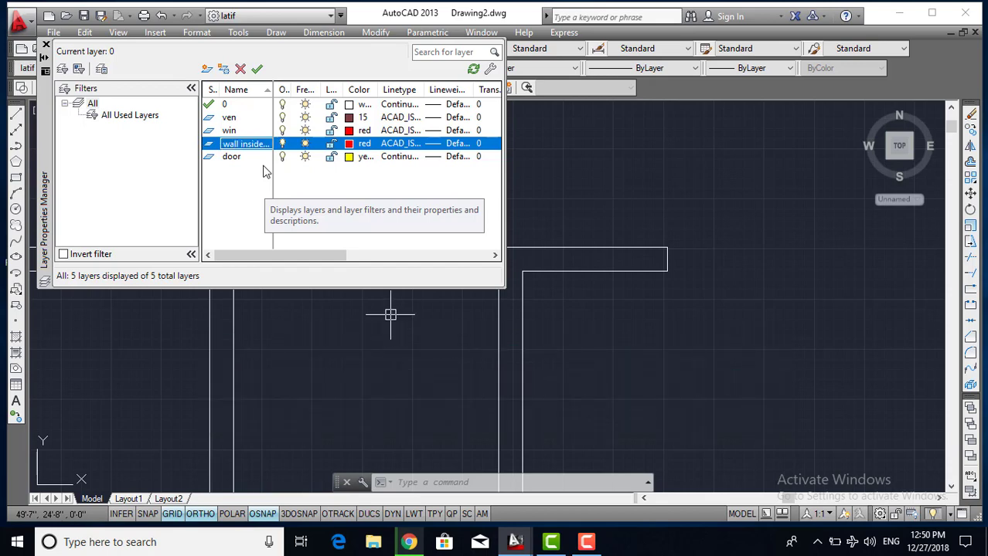
click(207, 69)
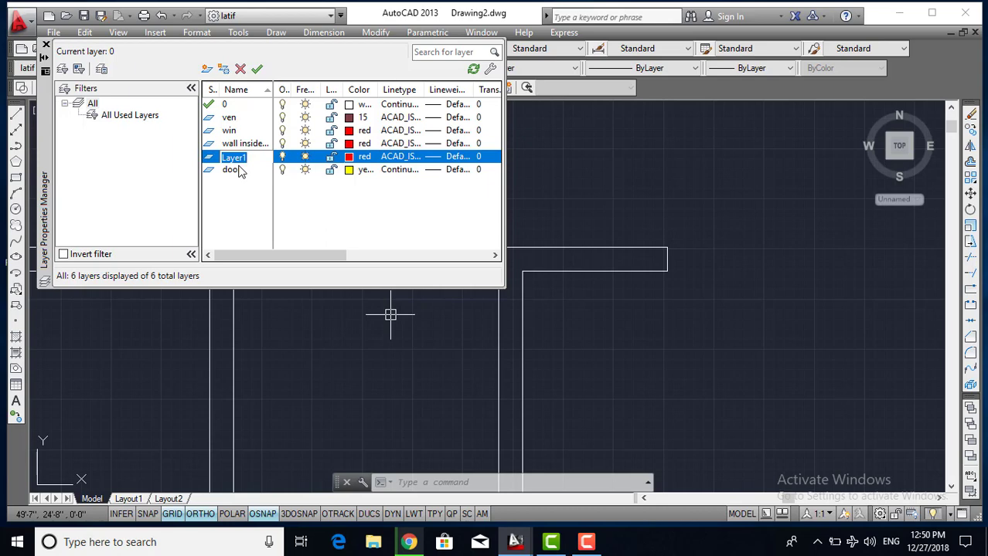
Name the new layer wall outside and set the wall inside layer to cyan
text(wall)
text( bo)
key(Return)
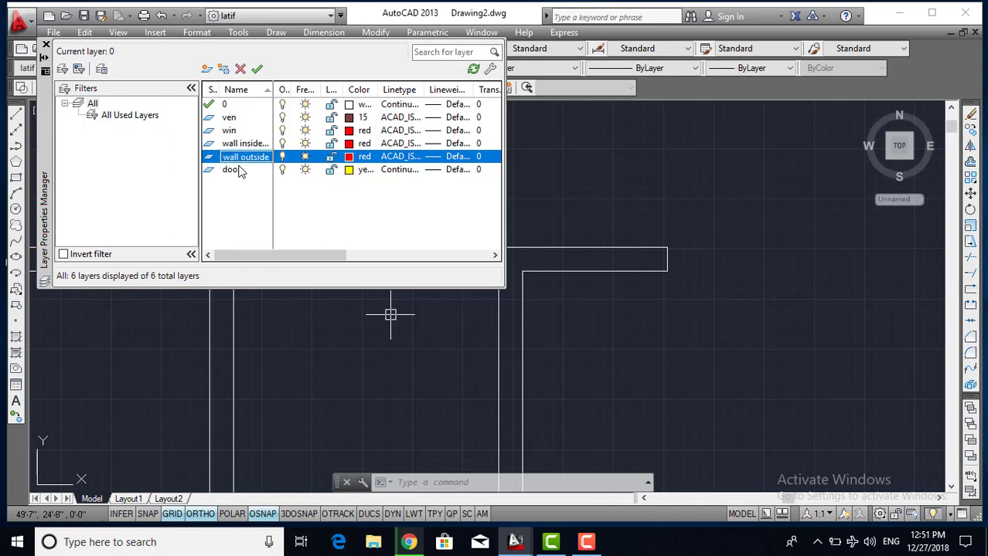
click(353, 145)
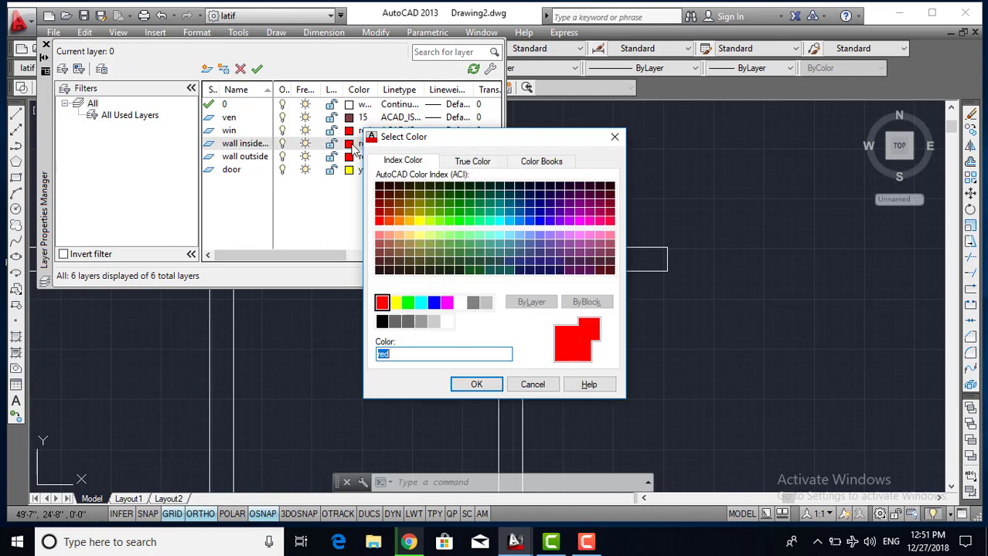
click(421, 302)
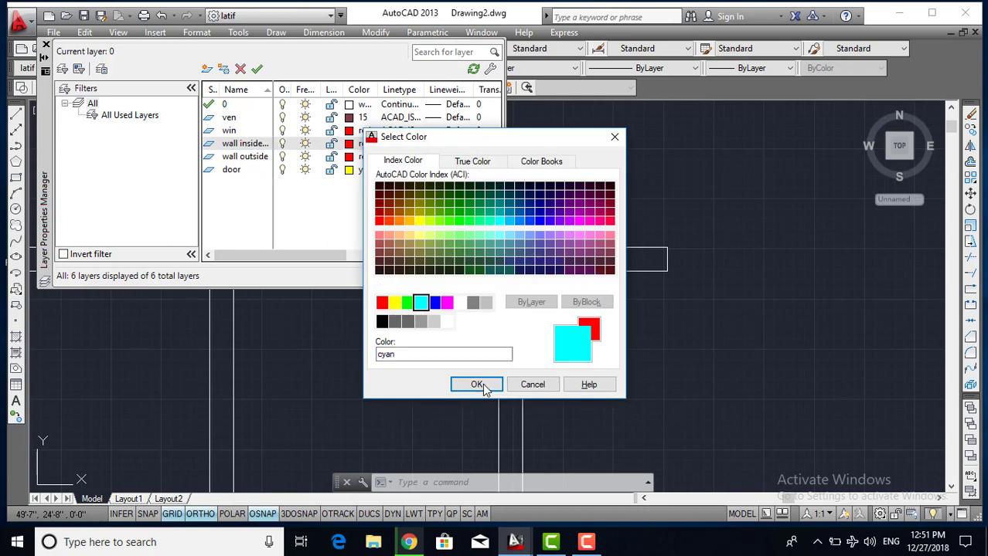
click(474, 384)
Give the wall outside layer colour 200 purple and close the layer manager
click(258, 158)
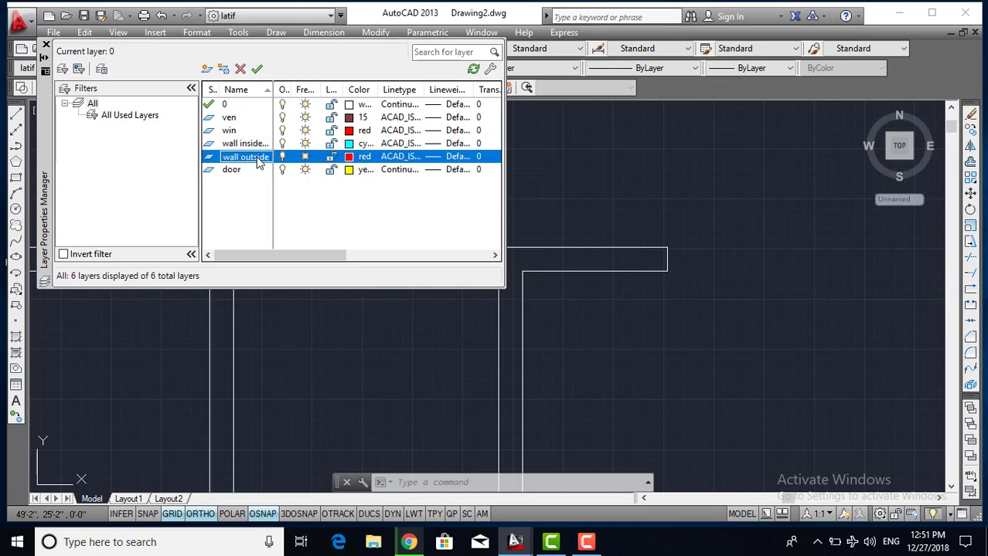
click(348, 158)
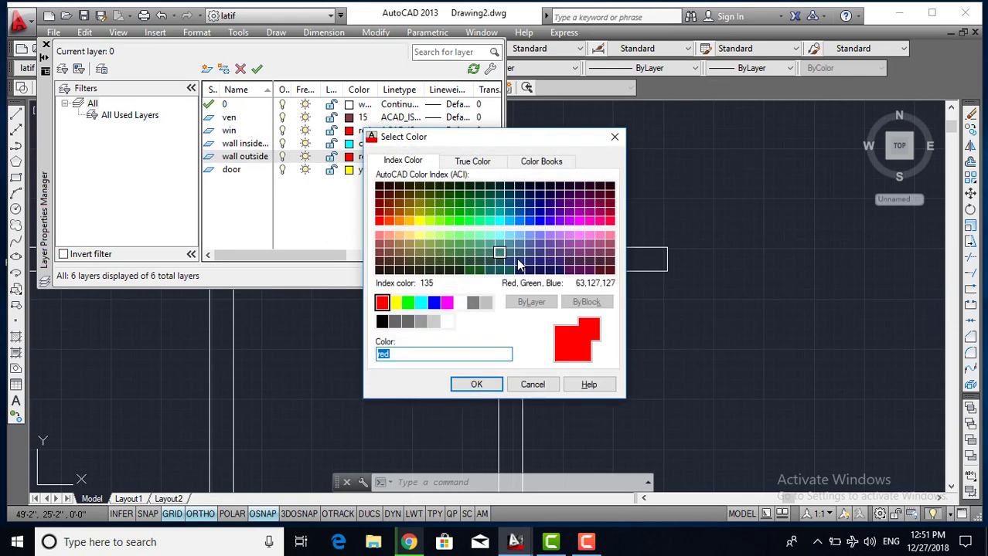
click(561, 237)
click(551, 236)
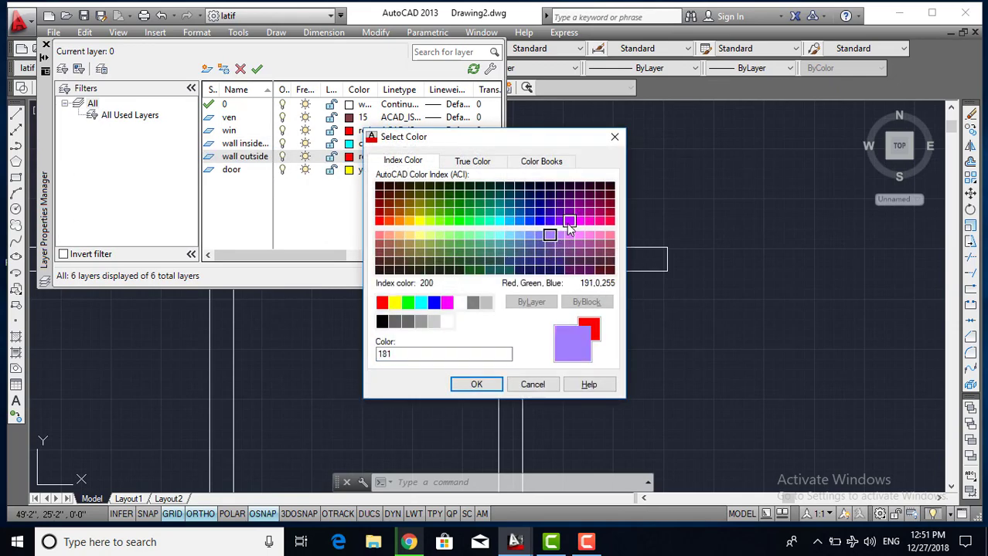
click(569, 221)
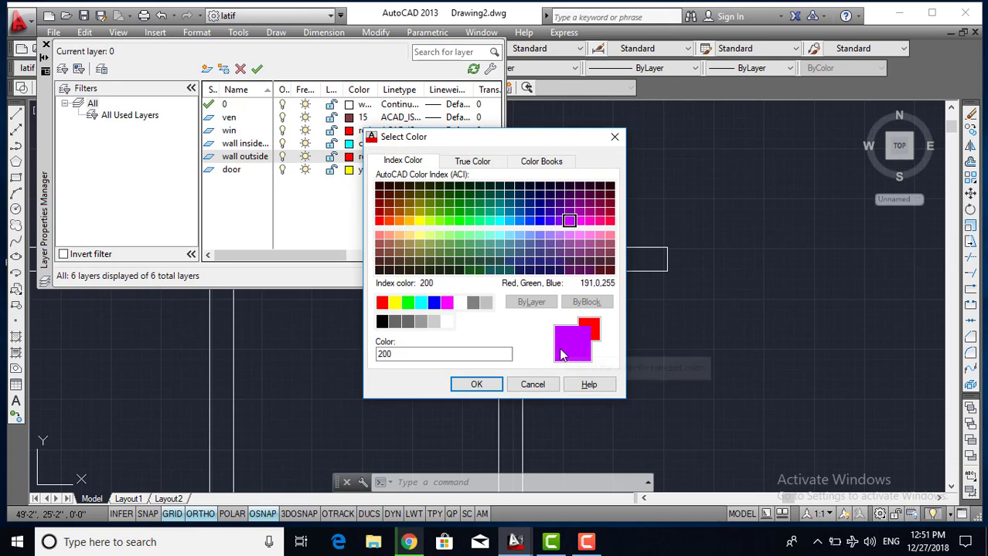
click(477, 384)
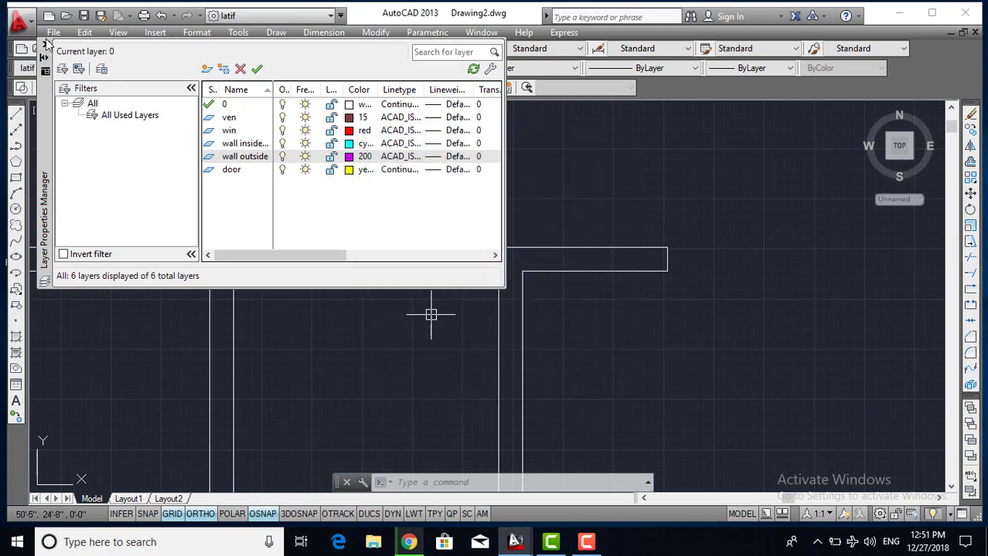
click(46, 44)
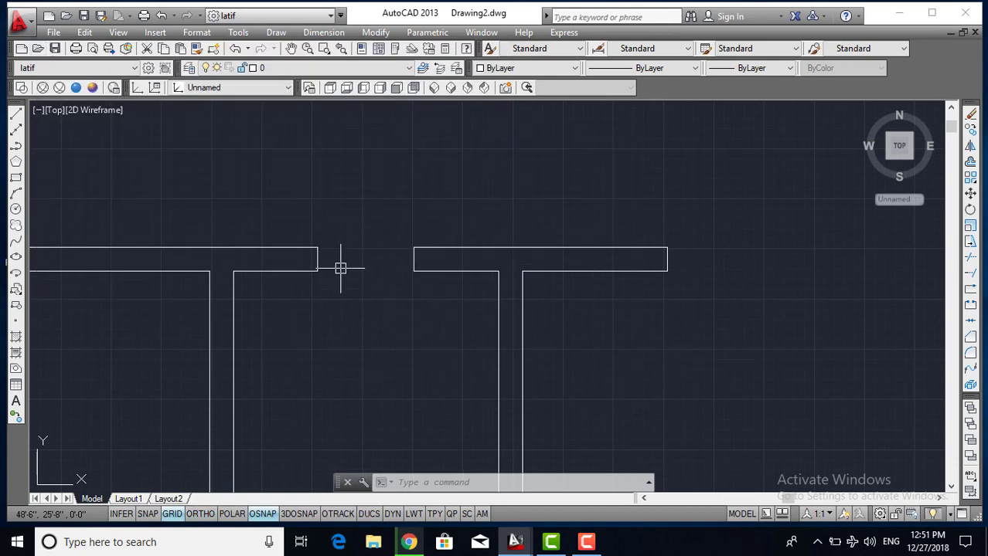
Draw a line across the top of the gap in the upper interior wall
text(l)
key(Return)
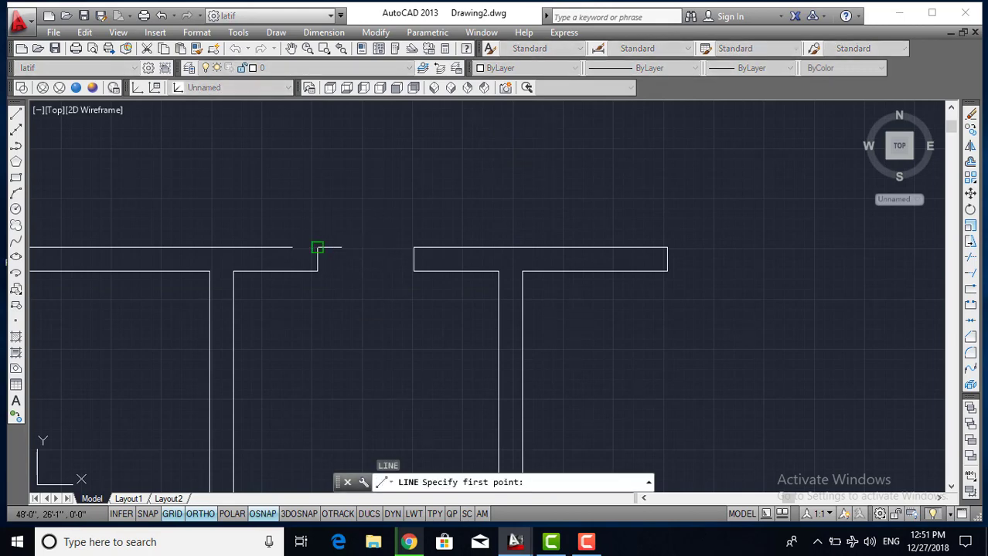
click(317, 248)
click(413, 248)
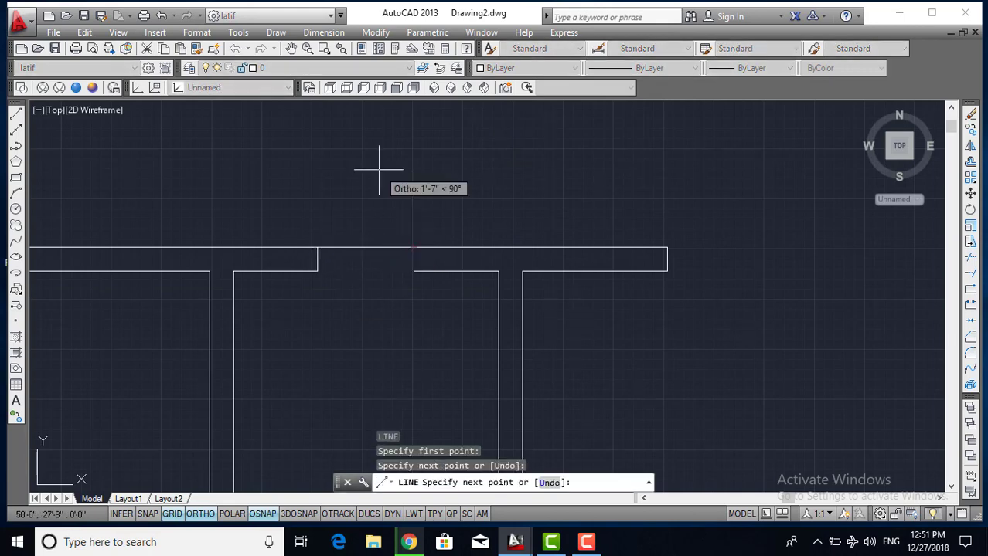
key(Escape)
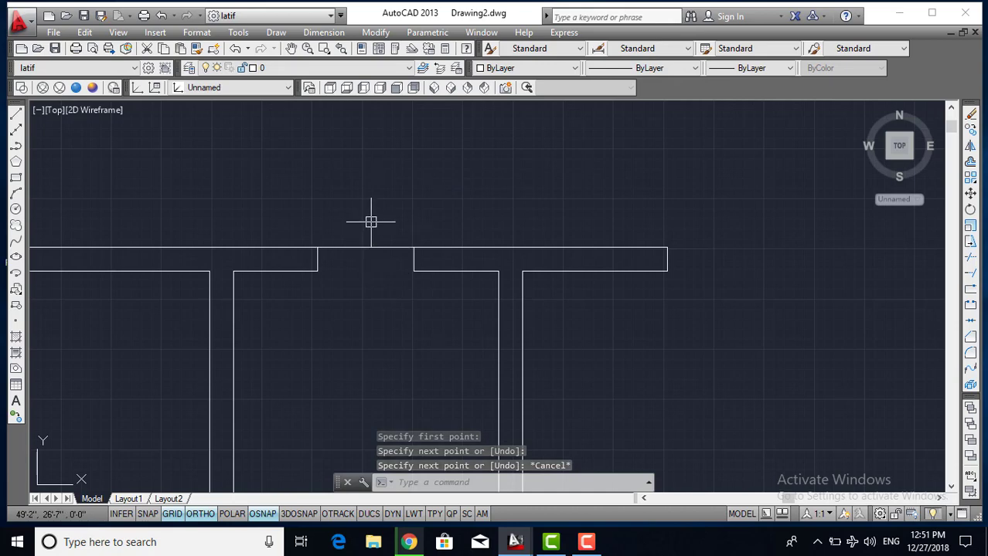
Start the OFFSET command with a distance of 2
text(o)
key(Return)
text(2)
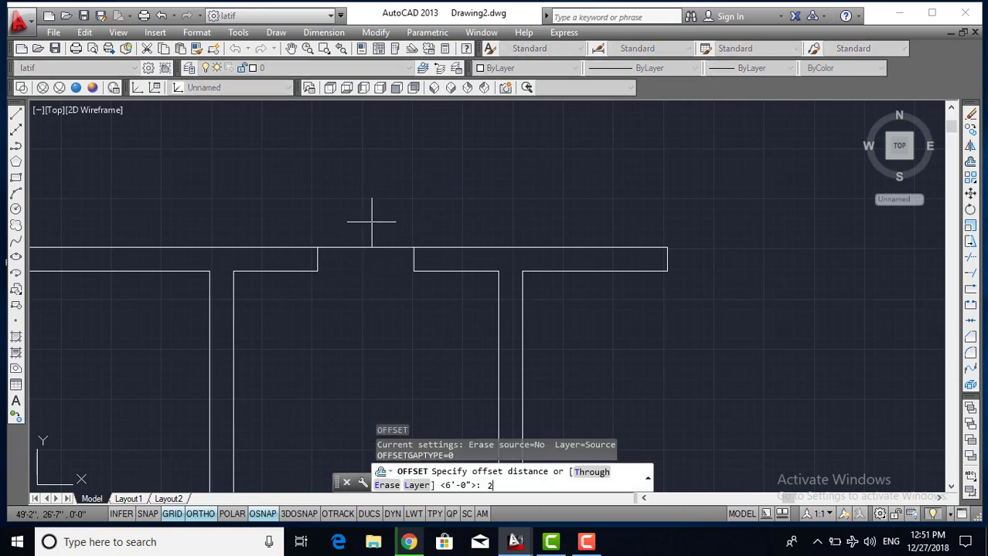
key(Return)
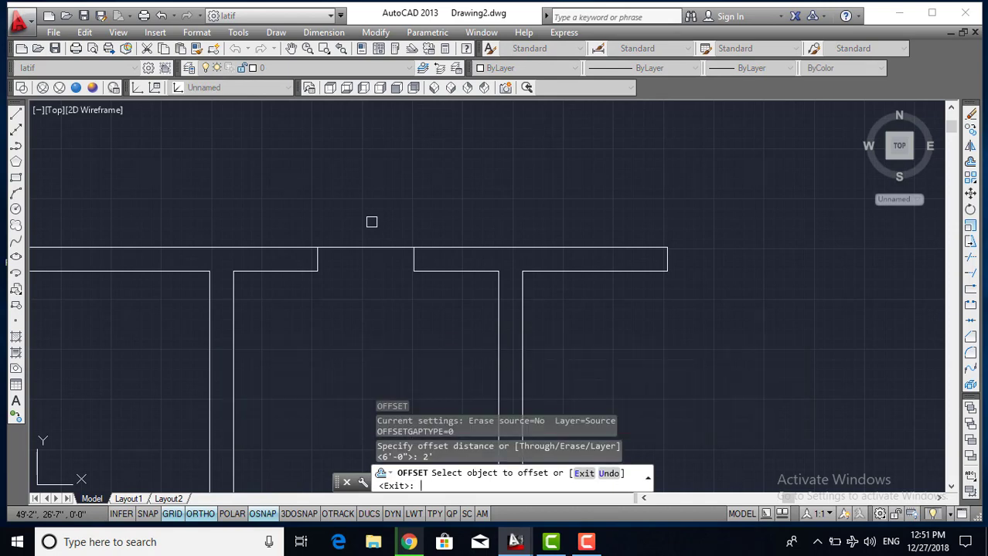
key(Escape)
key(Return)
text(2)
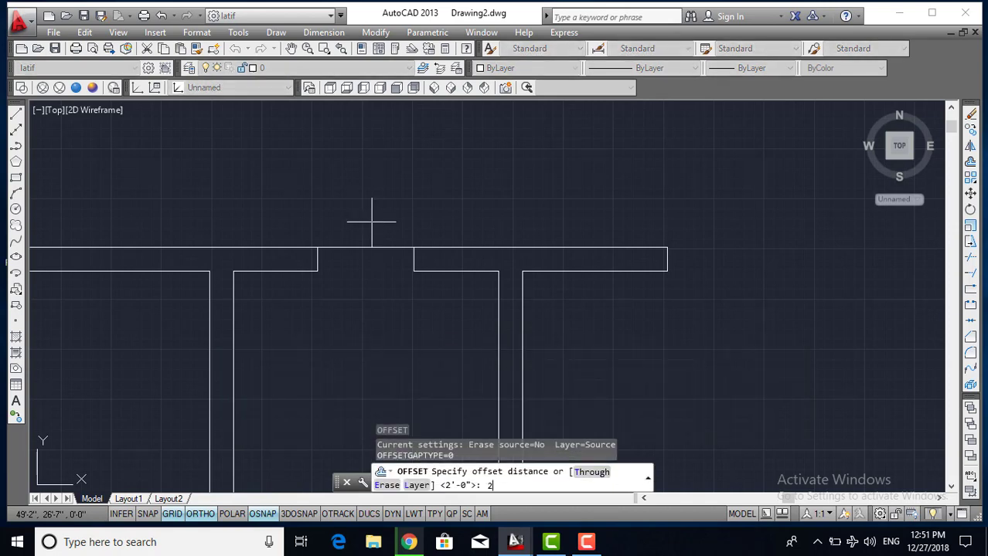
key(Return)
Offset successive parallel lines down into the ventilator opening
click(385, 249)
click(372, 293)
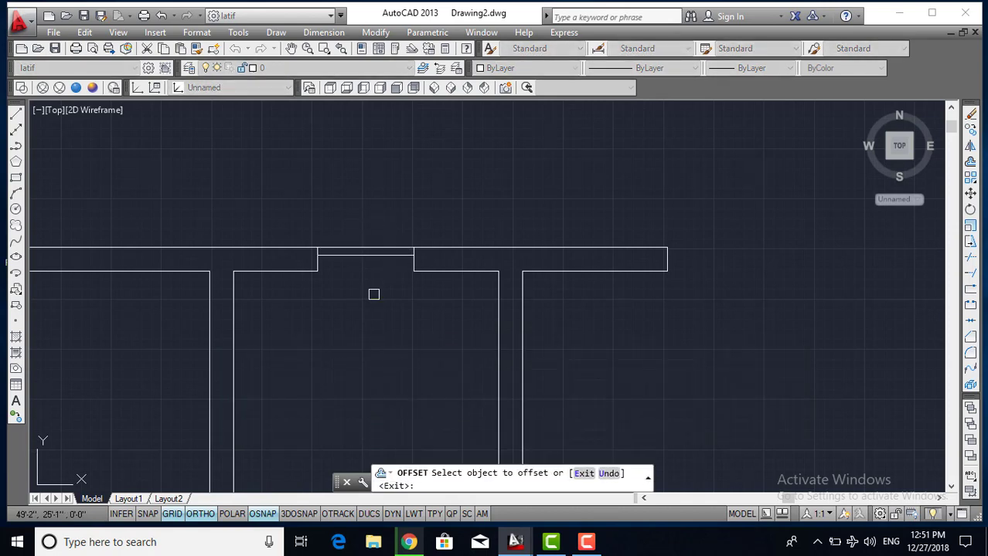
click(370, 256)
click(375, 304)
click(375, 261)
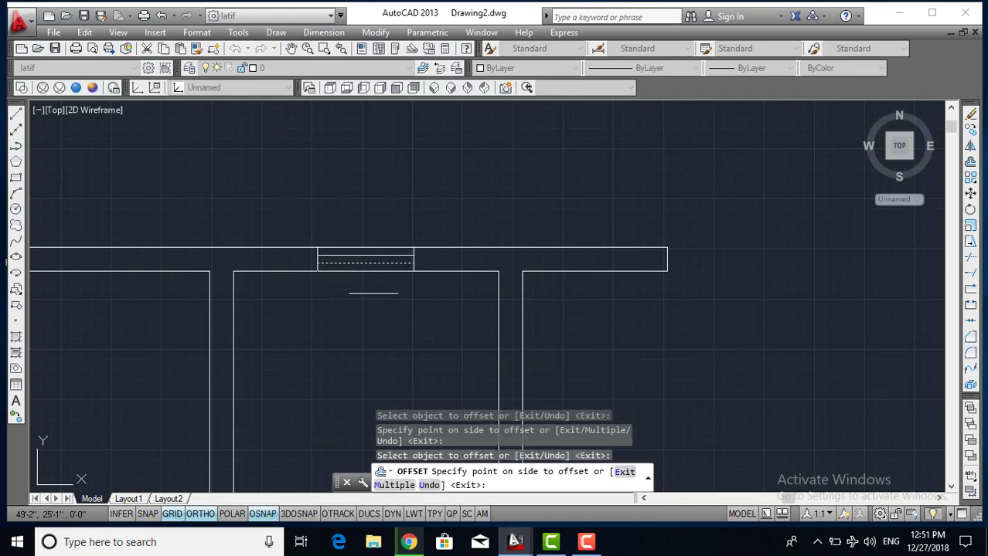
click(372, 299)
key(Escape)
Move the lines in the gap onto the ven layer
click(377, 293)
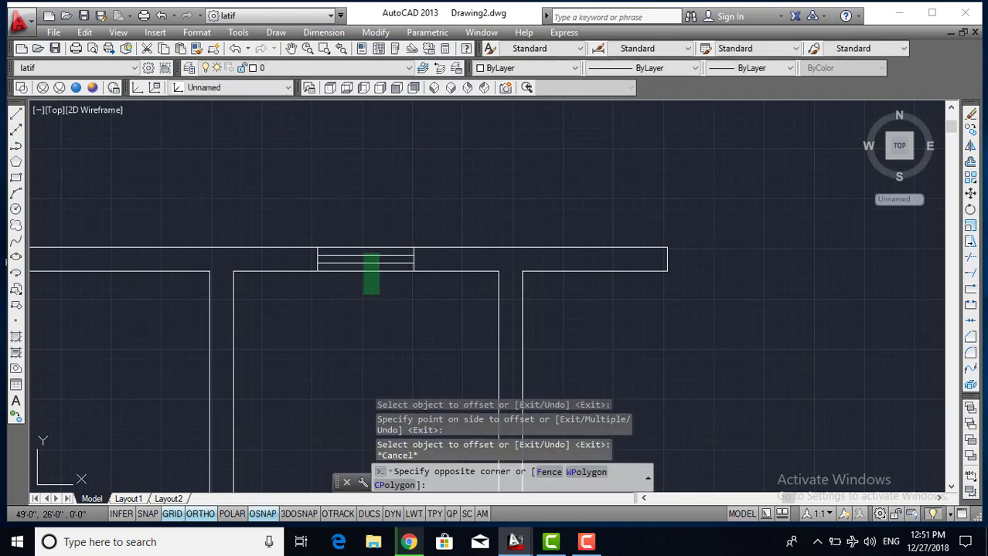
click(360, 254)
click(320, 68)
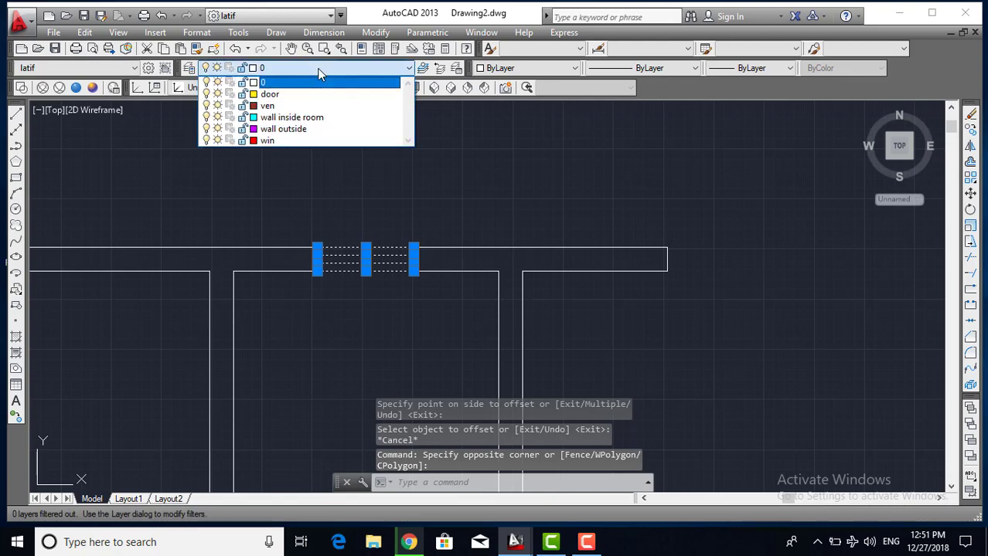
click(320, 102)
key(Escape)
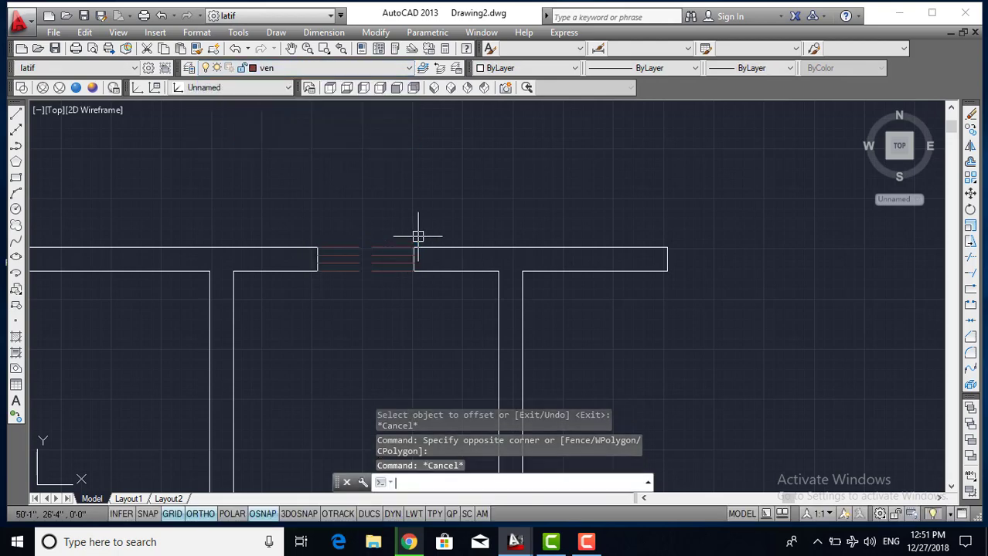
scroll(384, 289, down, 3)
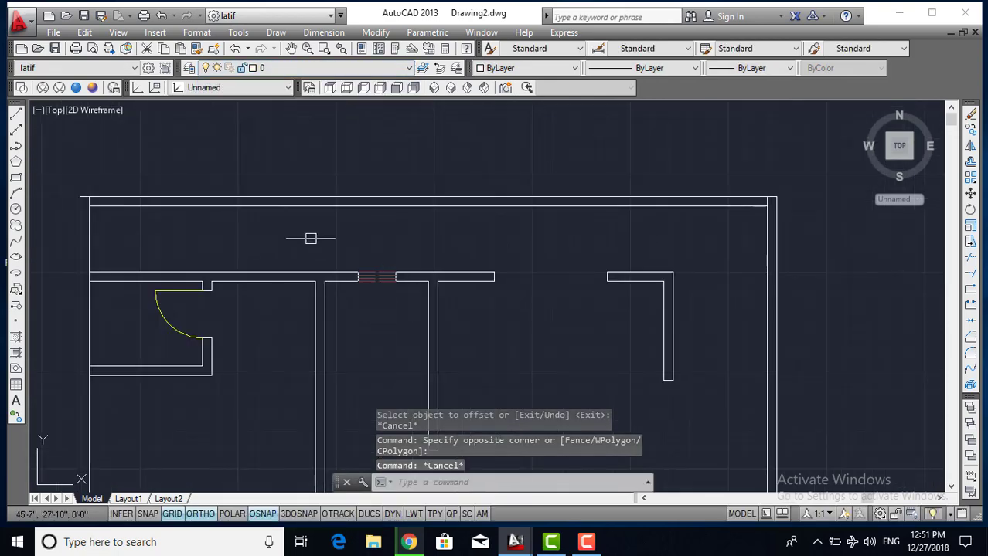
middle_drag(310, 238, 401, 203)
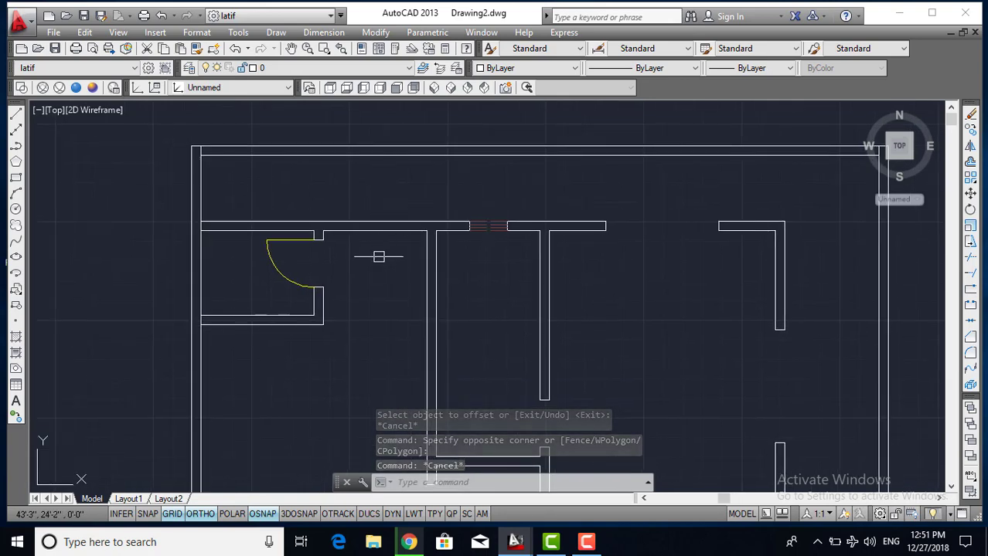
Select the top outer wall of the floor plan
scroll(387, 257, down, 2)
middle_drag(388, 265, 344, 227)
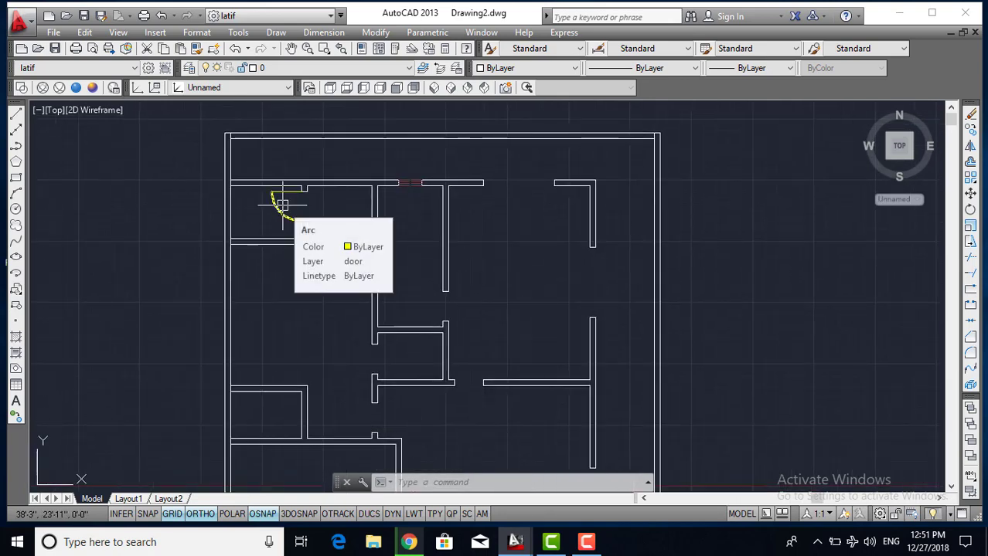
scroll(394, 214, up, 4)
middle_drag(459, 158, 448, 201)
scroll(393, 221, down, 2)
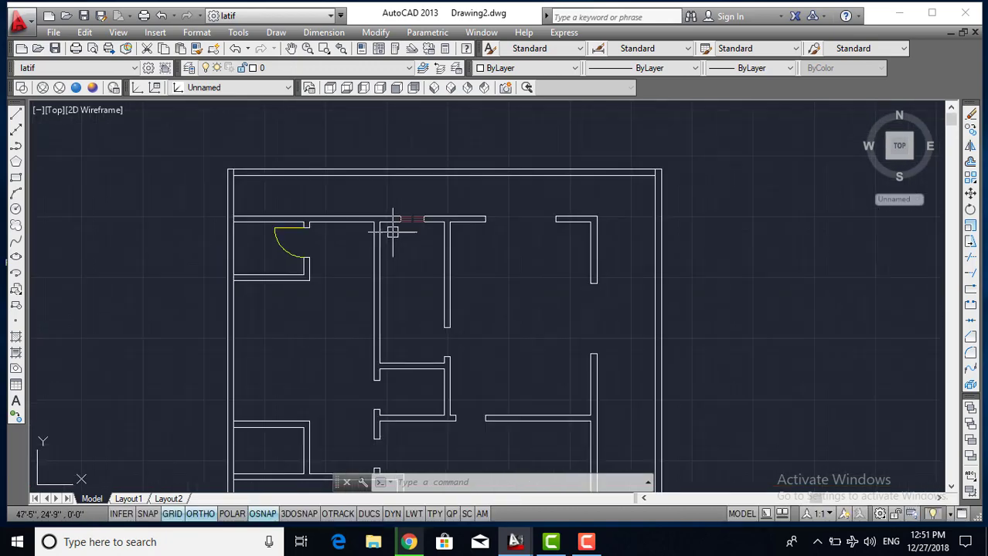
scroll(388, 197, up, 2)
scroll(388, 196, up, 1)
middle_drag(422, 384, 414, 234)
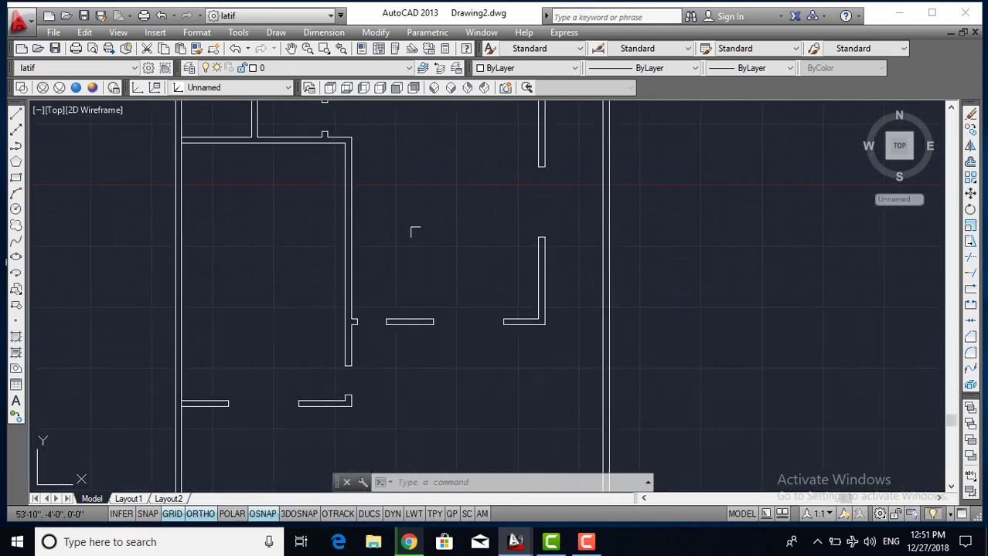
mouse_move(407, 327)
middle_down()
mouse_move(389, 129)
mouse_move(394, 402)
middle_up()
mouse_move(394, 155)
middle_down()
mouse_move(396, 417)
mouse_move(401, 402)
middle_up()
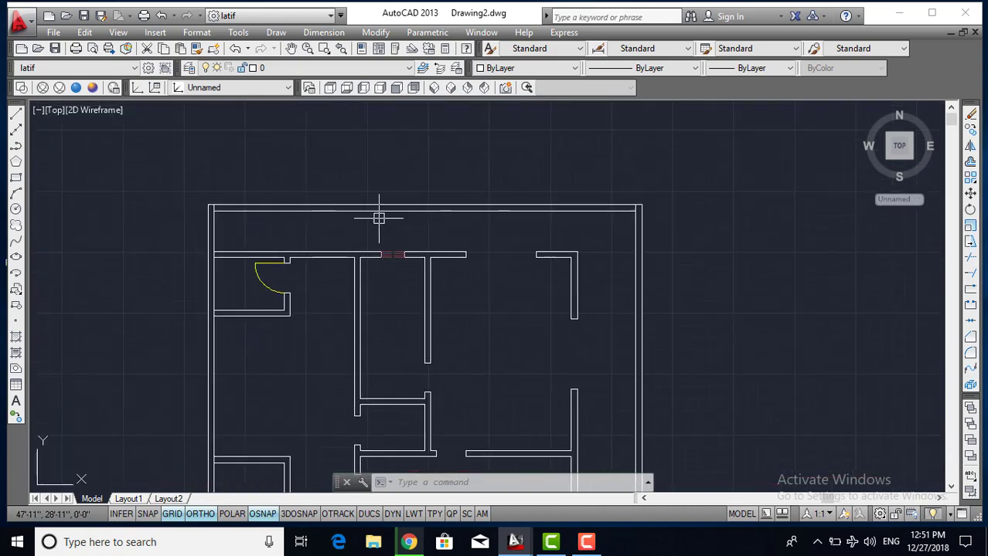
click(379, 217)
click(339, 180)
Add the other outer walls and put them all on the wall outside layer
click(233, 231)
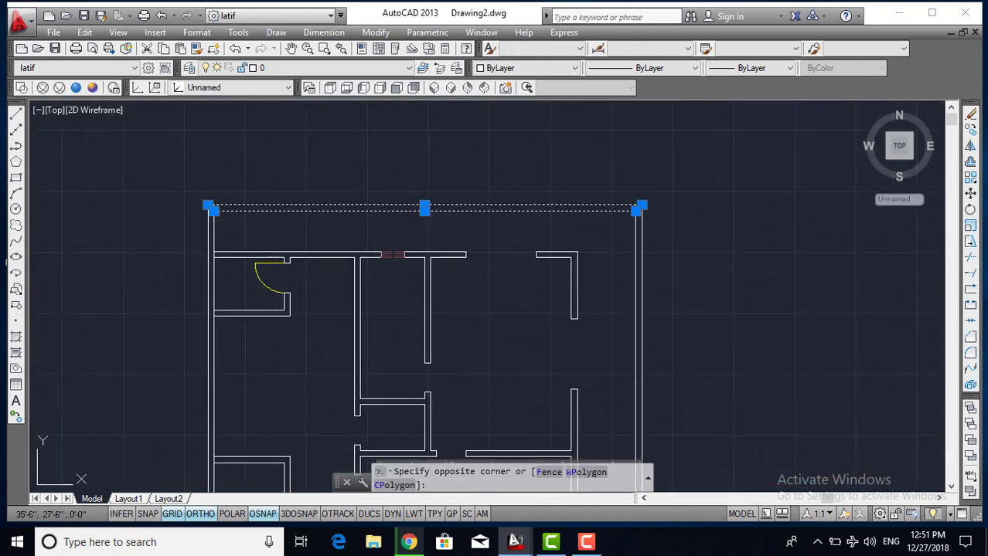
middle_drag(591, 266, 384, 172)
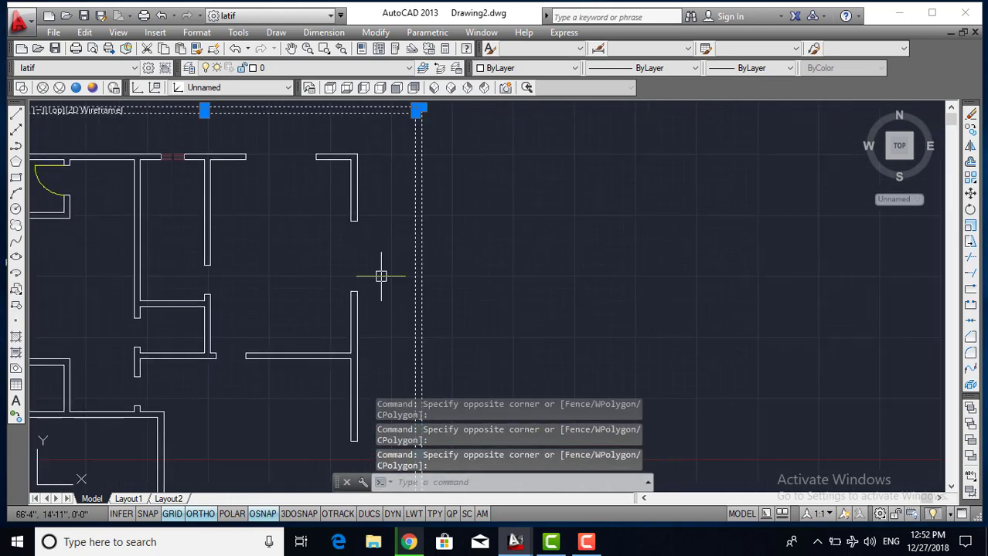
middle_drag(382, 276, 337, 296)
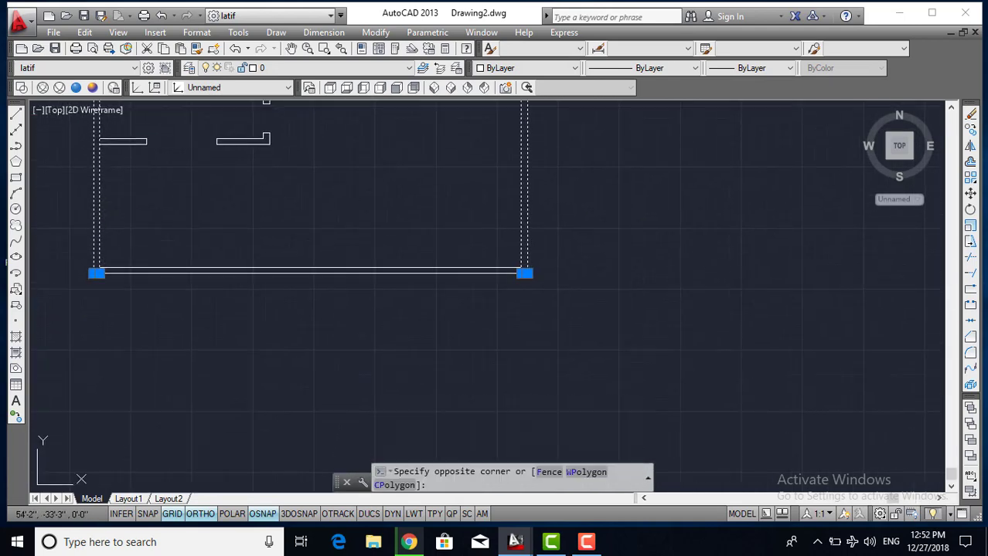
click(298, 228)
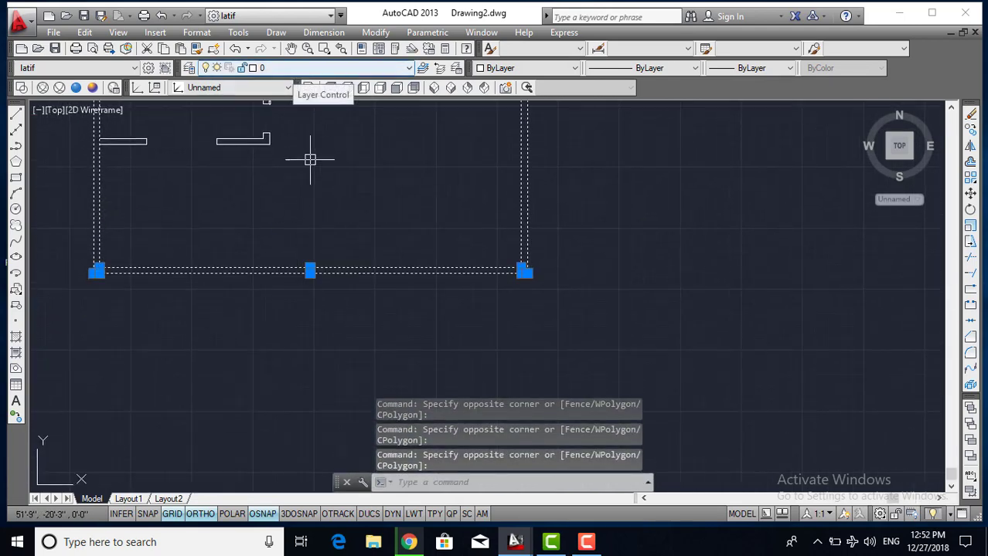
scroll(311, 234, down, 3)
middle_drag(311, 234, 299, 463)
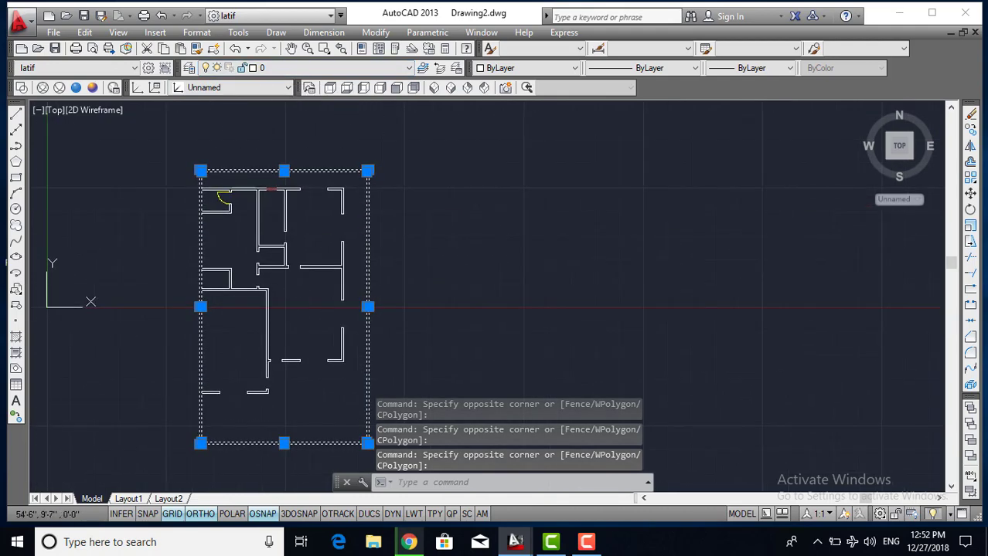
click(313, 68)
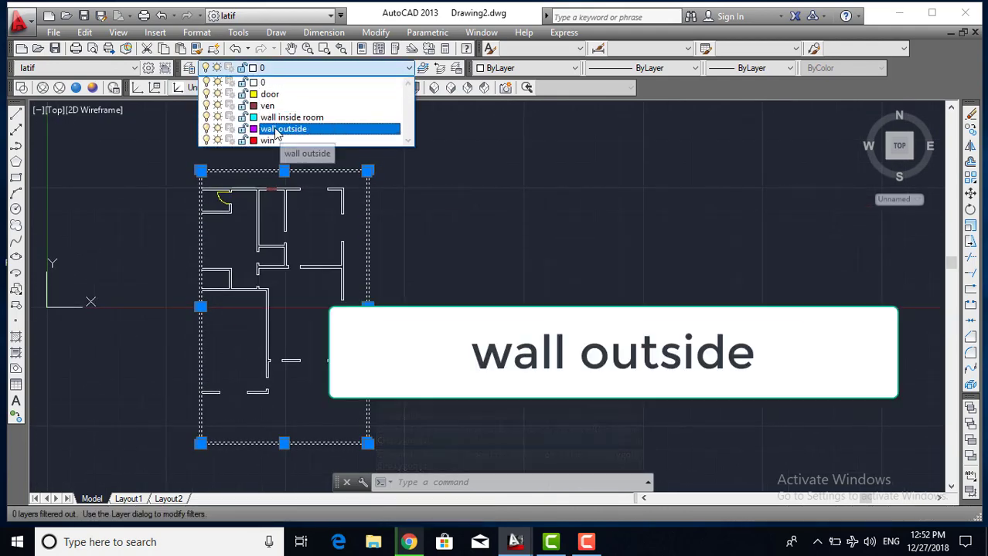
click(294, 130)
Set both the wall inside and wall outside layers to the Continuous linetype
key(Escape)
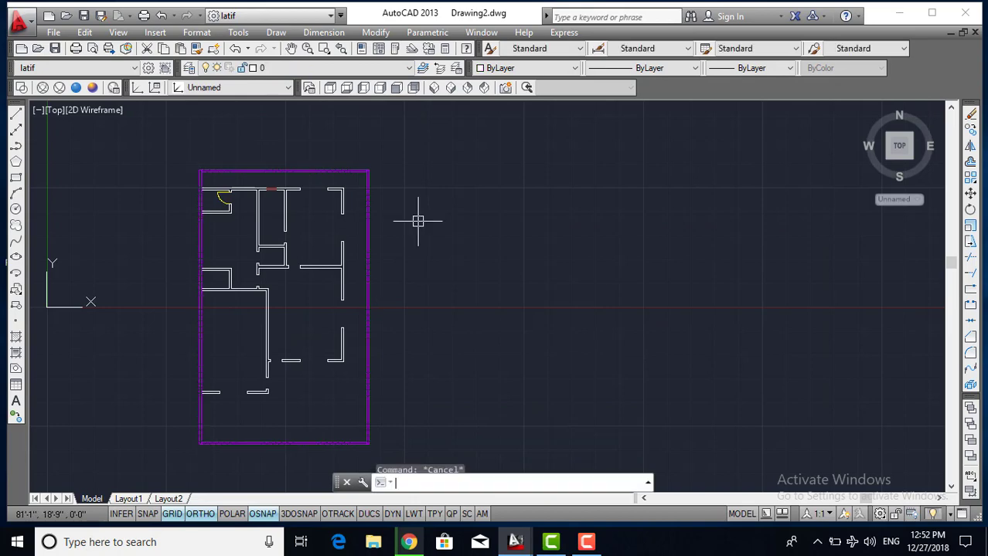
scroll(327, 248, up, 4)
mouse_move(327, 248)
middle_down()
mouse_move(330, 268)
mouse_move(340, 266)
middle_up()
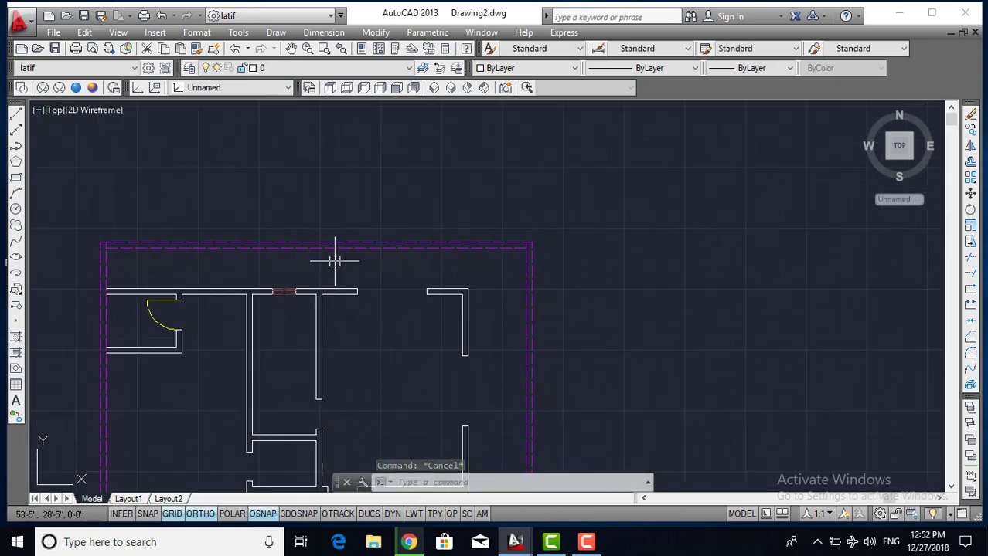
text(la)
key(Return)
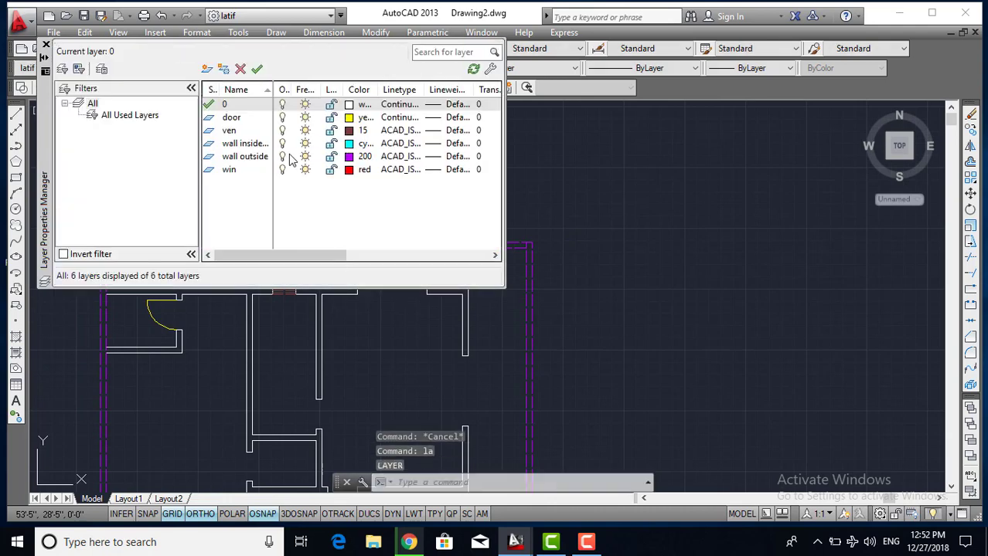
click(258, 145)
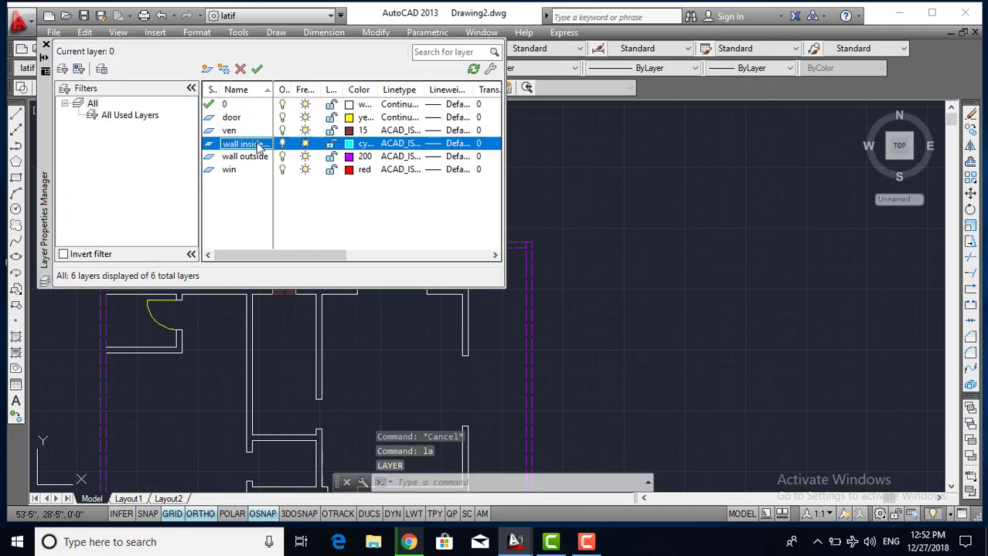
click(402, 145)
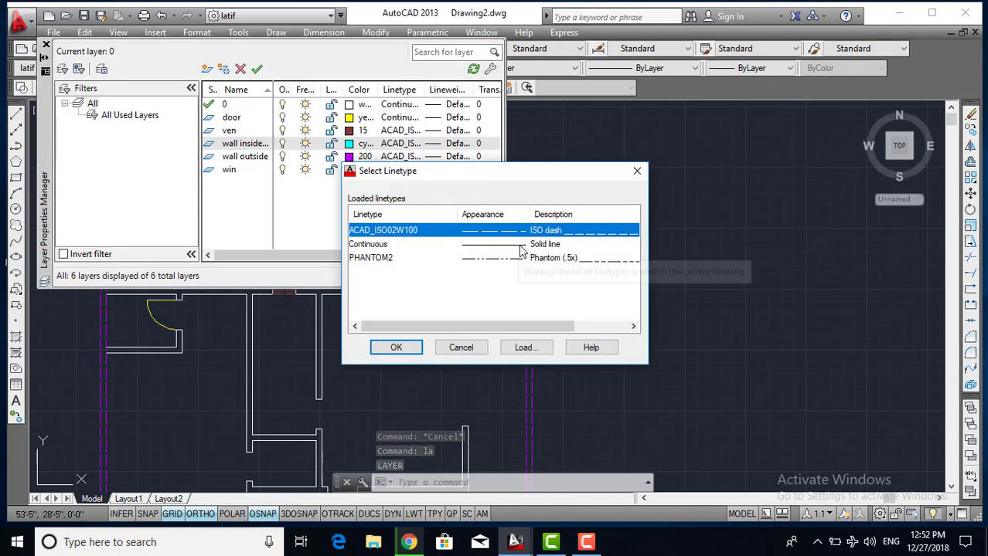
click(516, 246)
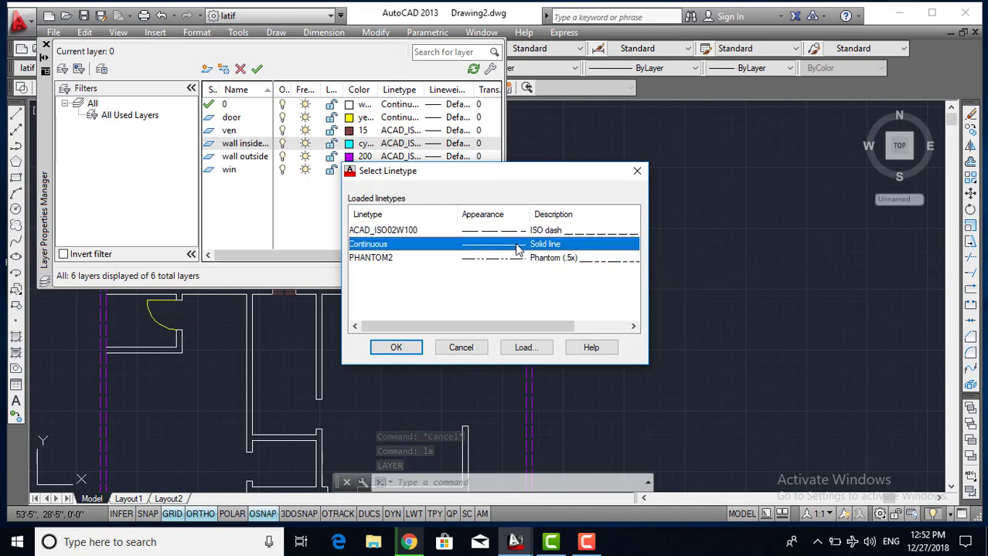
click(396, 347)
click(400, 157)
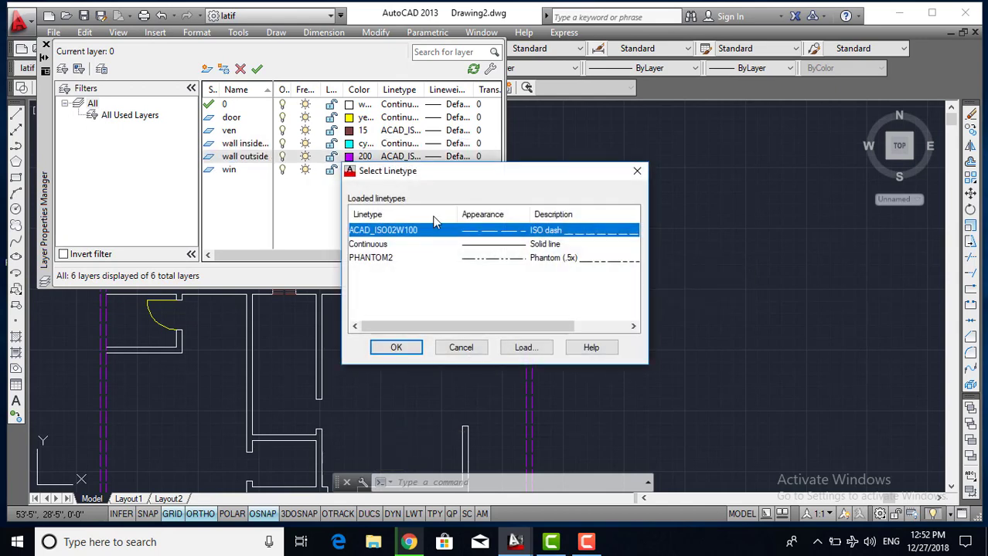
click(504, 245)
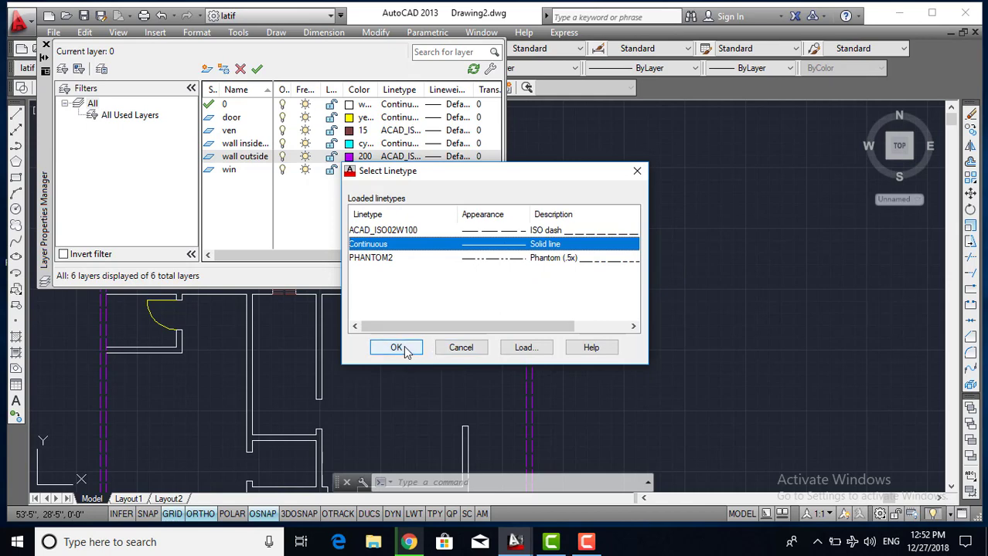
click(396, 349)
click(46, 45)
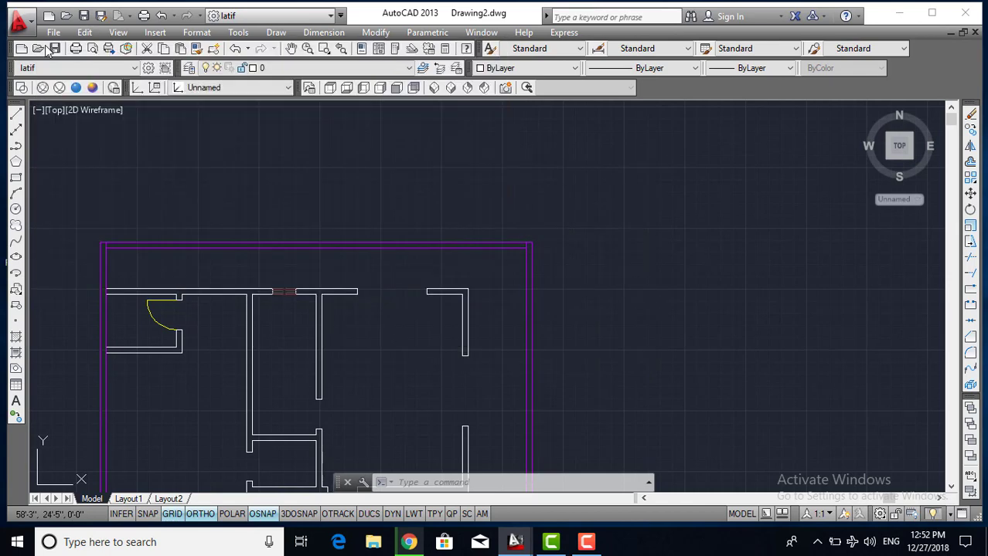
middle_drag(421, 285, 479, 186)
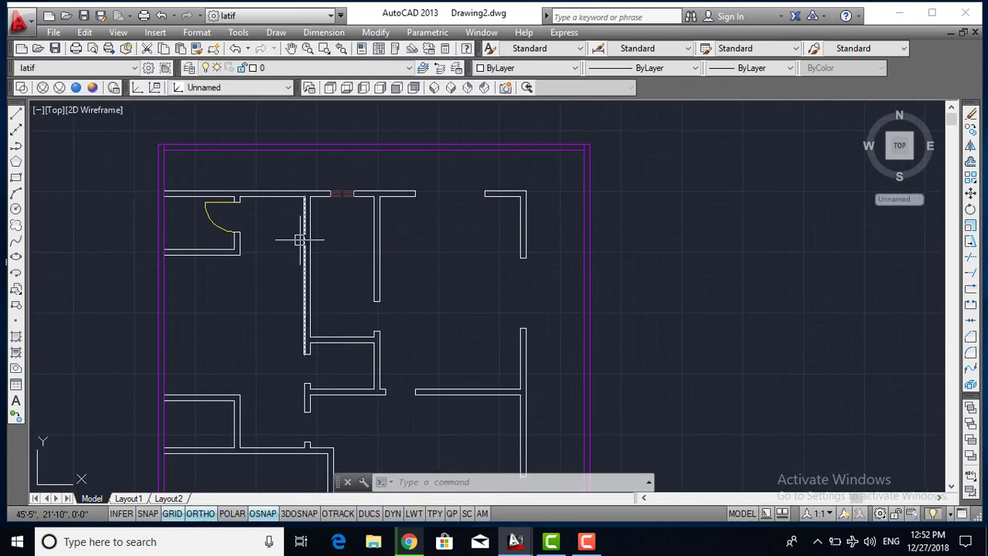
scroll(250, 224, up, 3)
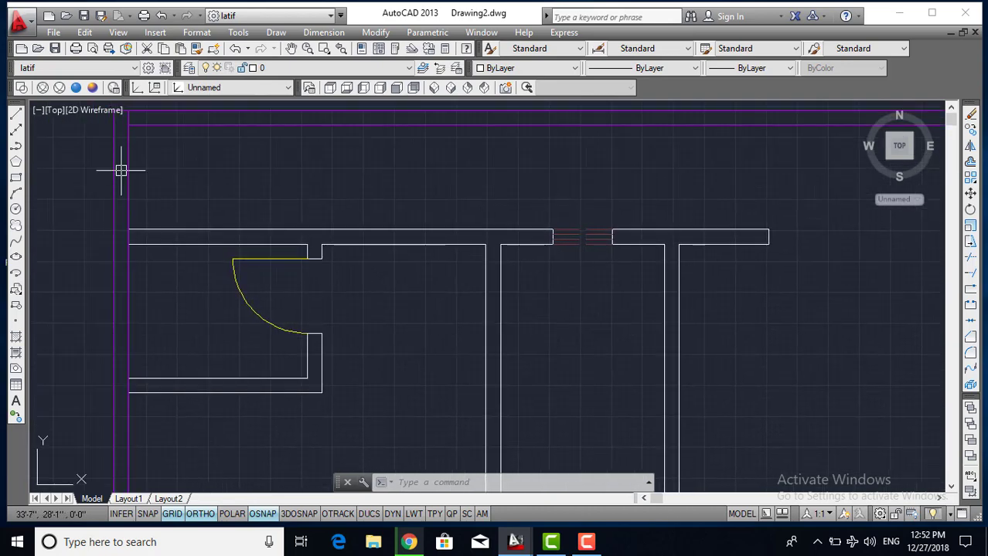
scroll(121, 170, down, 2)
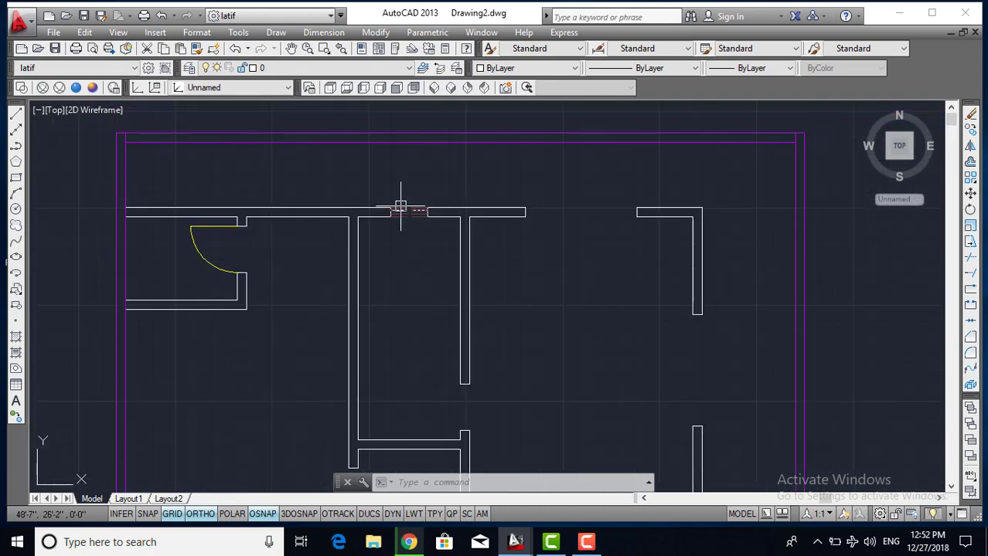
scroll(290, 191, down, 2)
middle_drag(365, 323, 372, 222)
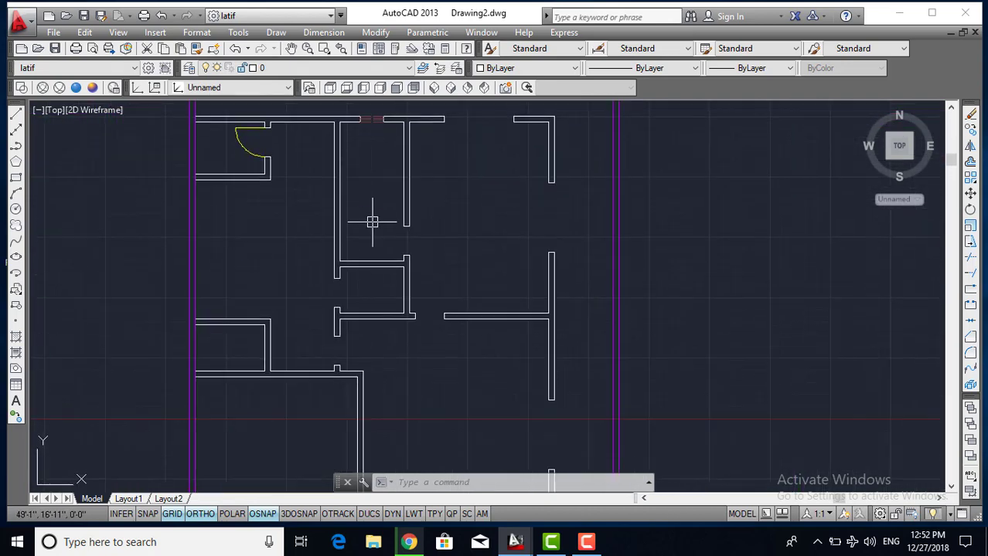
middle_drag(402, 380, 407, 139)
scroll(407, 249, down, 3)
middle_drag(407, 249, 392, 210)
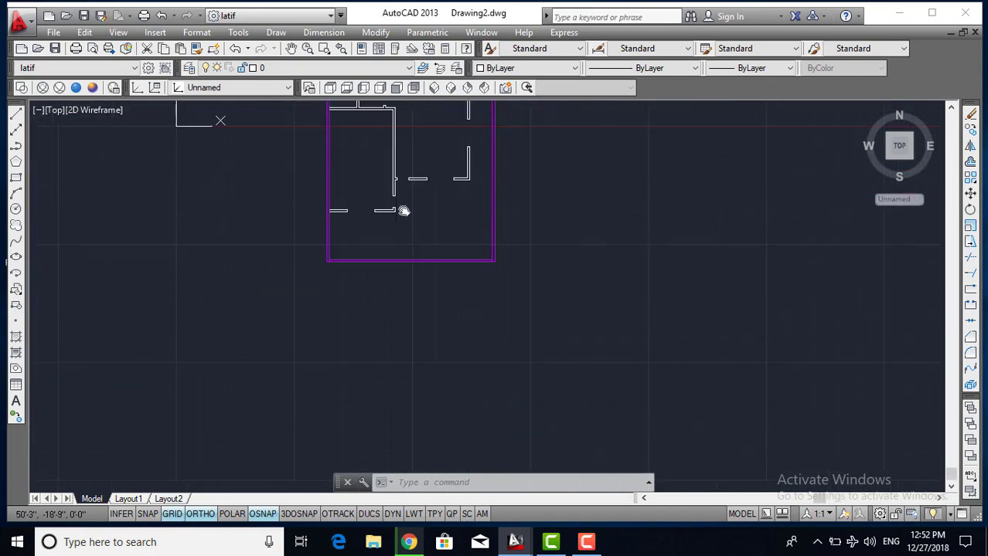
scroll(391, 165, up, 4)
middle_drag(391, 165, 385, 290)
scroll(385, 298, up, 2)
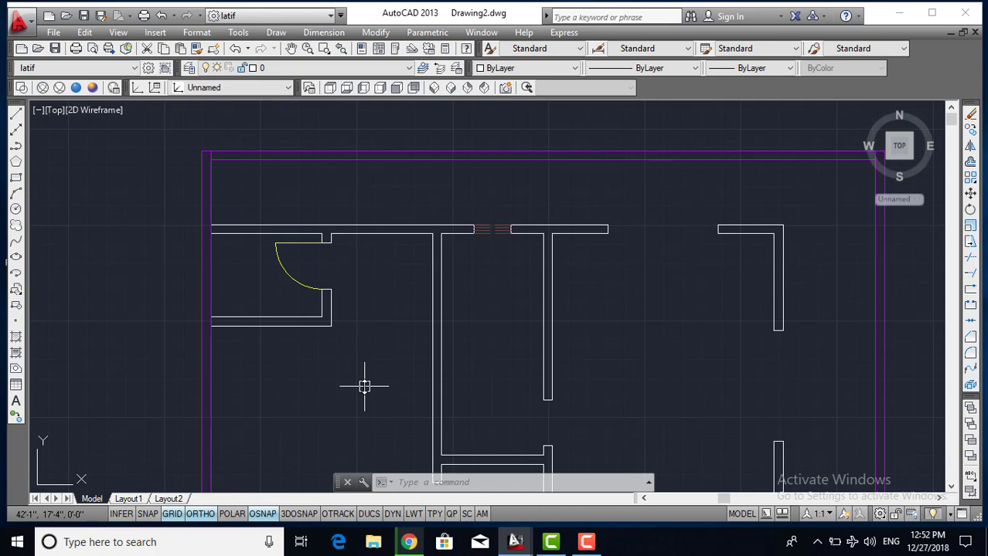
Turn off the wall outside, door and ven layers using LAYOFF on each object
text(1off)
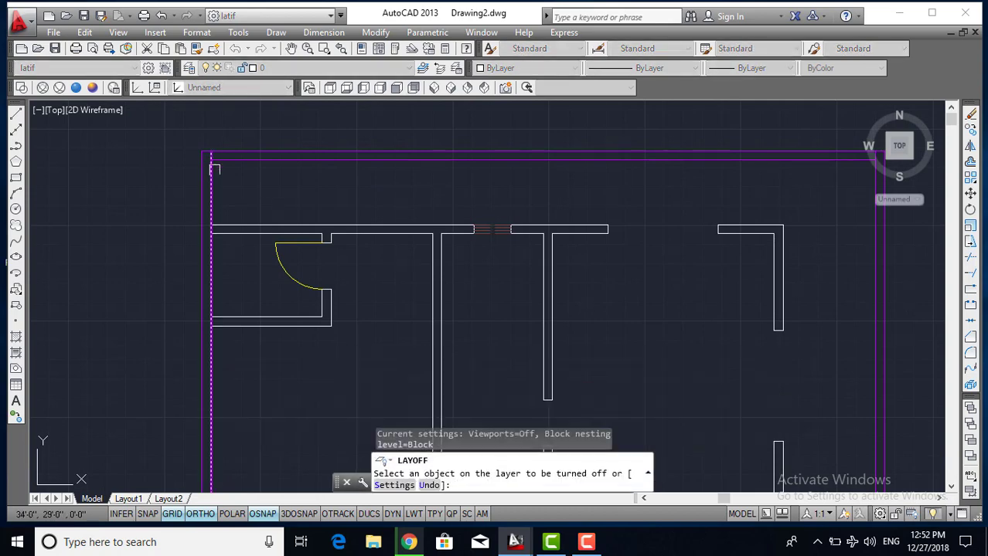
click(212, 183)
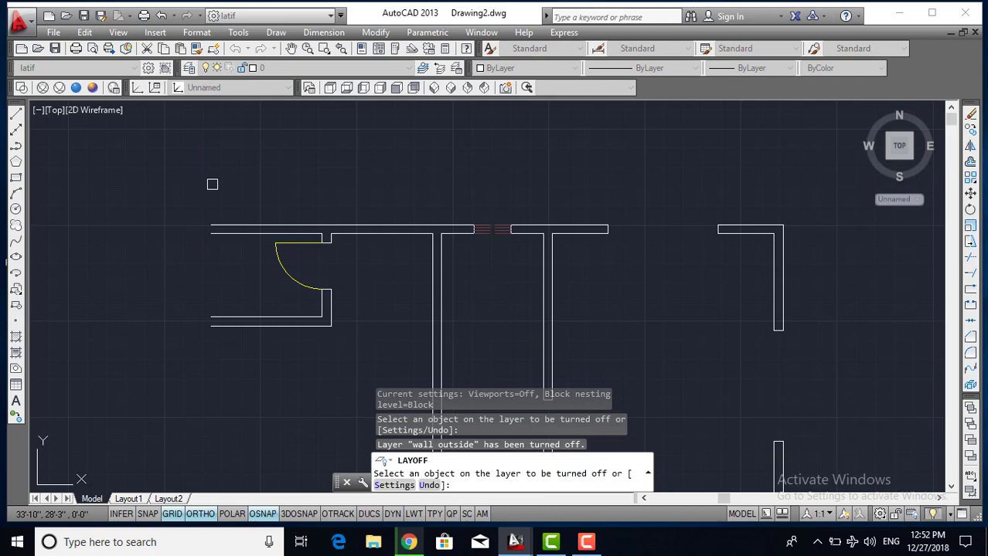
click(287, 268)
click(496, 231)
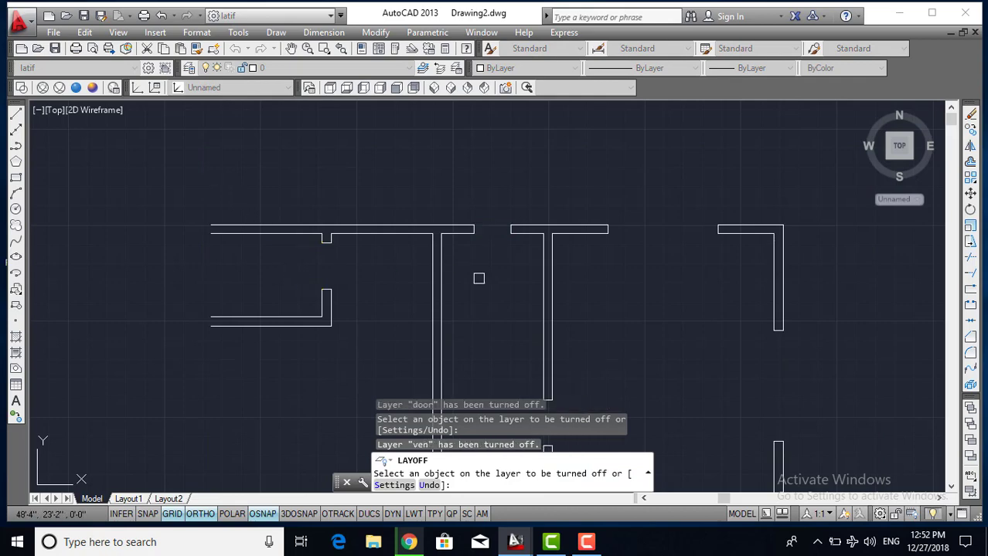
key(Escape)
scroll(479, 278, down, 4)
mouse_move(463, 276)
middle_down()
mouse_move(441, 280)
mouse_move(394, 196)
middle_up()
scroll(485, 378, down, 2)
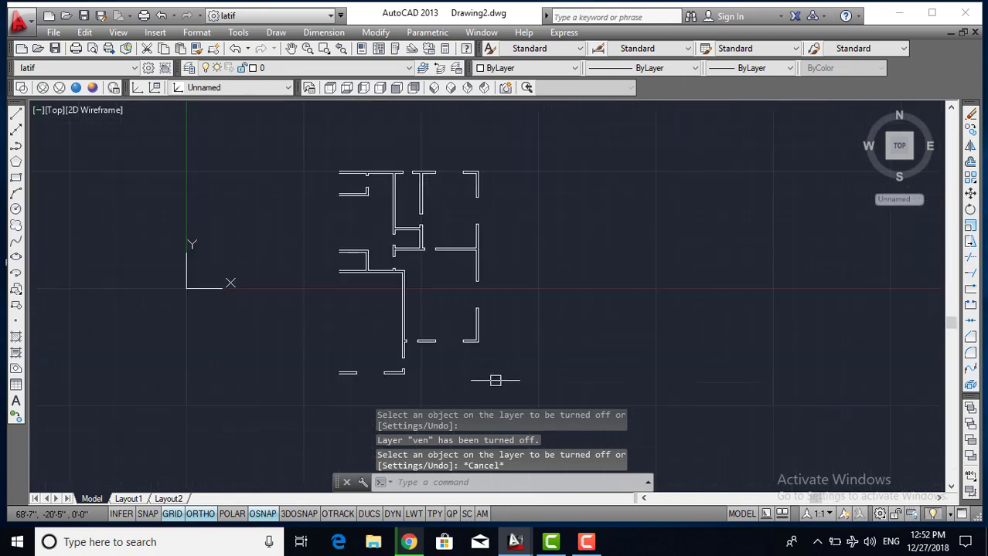
middle_drag(496, 380, 459, 281)
click(518, 366)
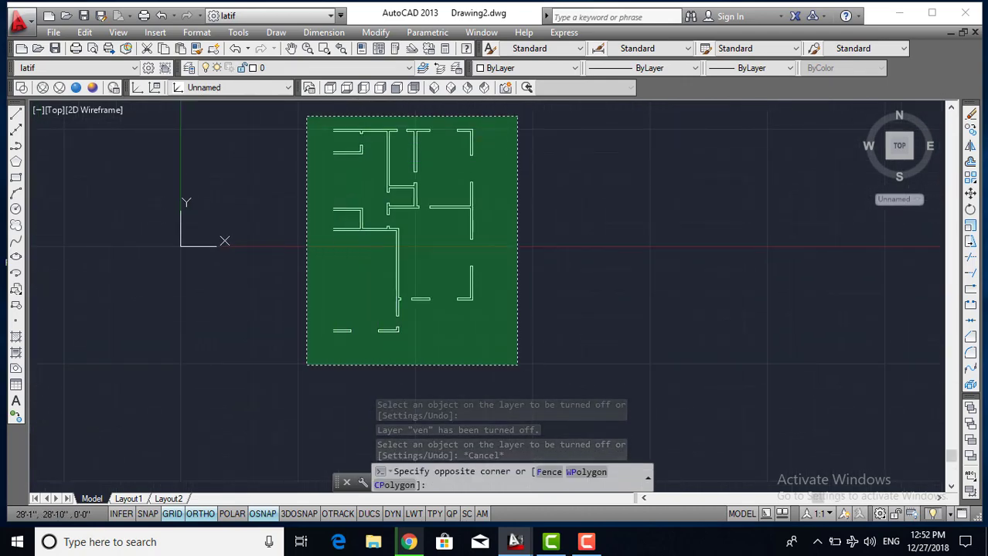
Move all remaining wall lines onto the cyan wall inside room layer
click(298, 113)
click(374, 68)
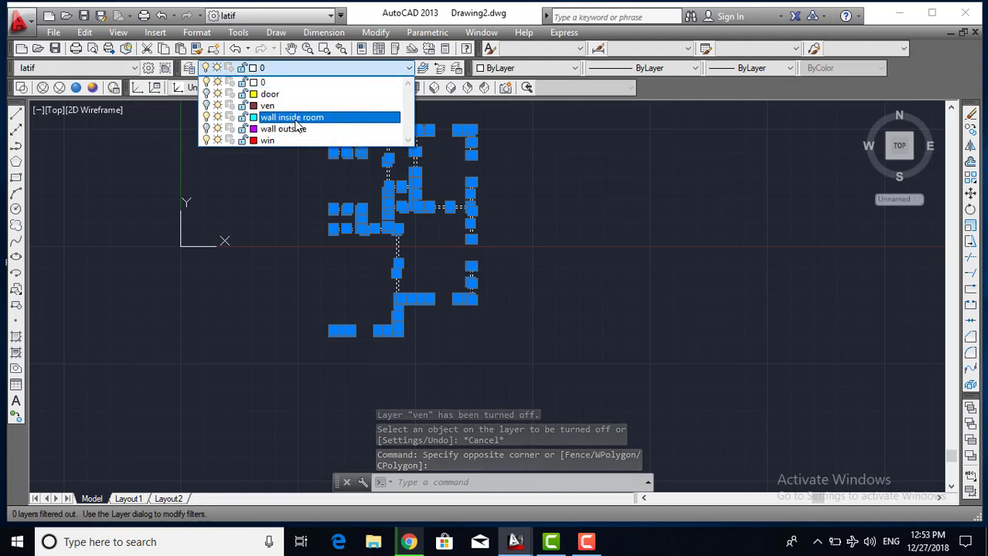
click(300, 118)
key(Escape)
key(Escape)
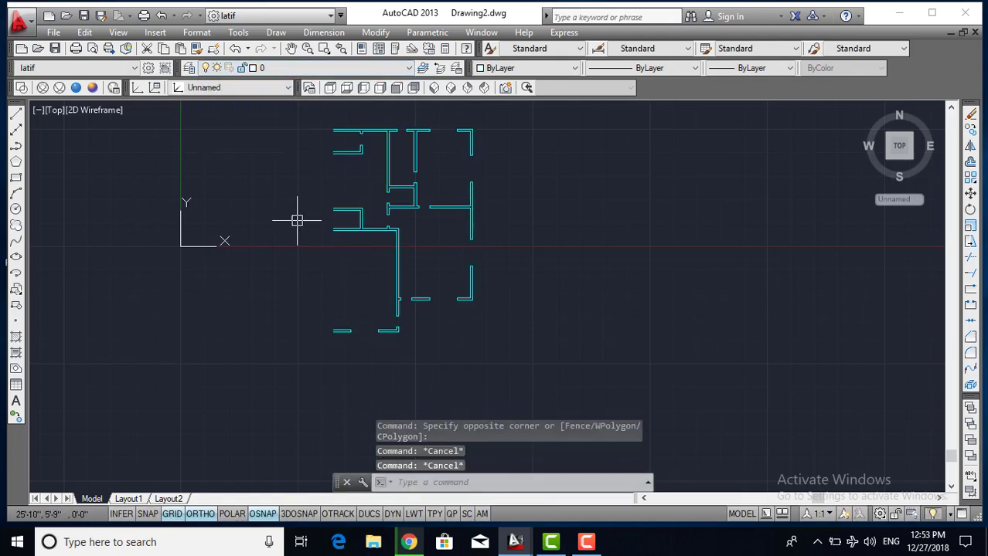
mouse_move(308, 222)
middle_down()
mouse_move(313, 292)
mouse_move(298, 223)
middle_up()
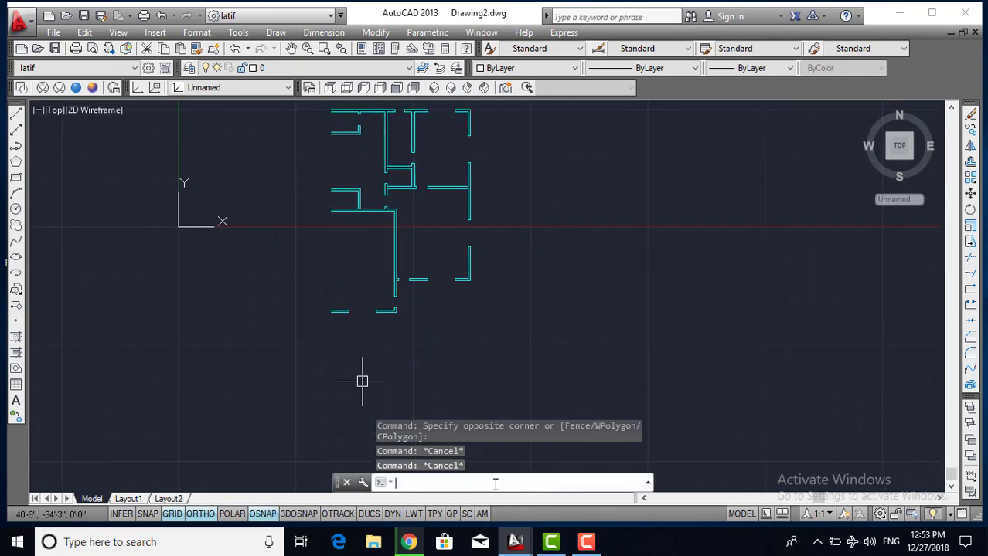
Close the upper-left wall end with a vertical line between its two corners
middle_drag(355, 158, 383, 229)
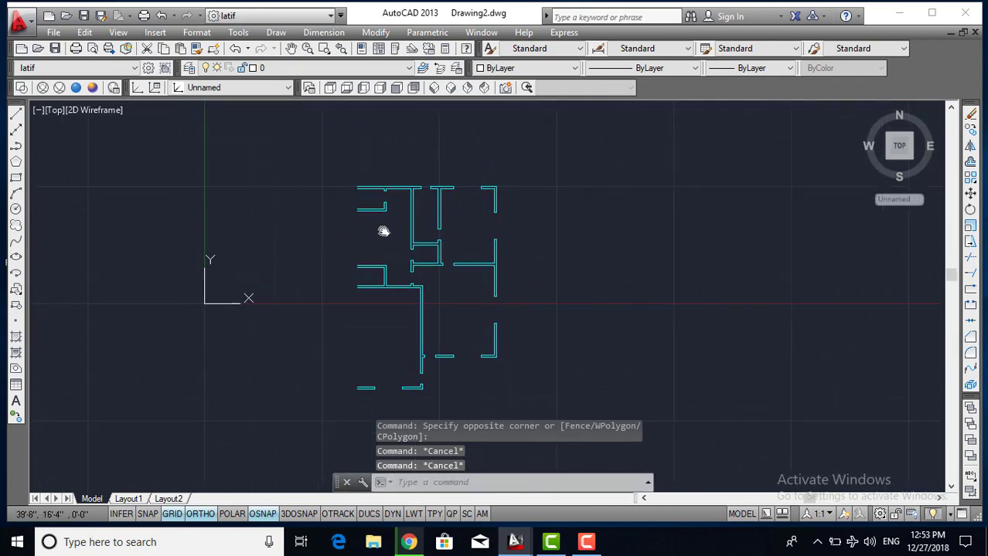
scroll(363, 197, up, 3)
scroll(345, 194, up, 2)
scroll(340, 192, up, 2)
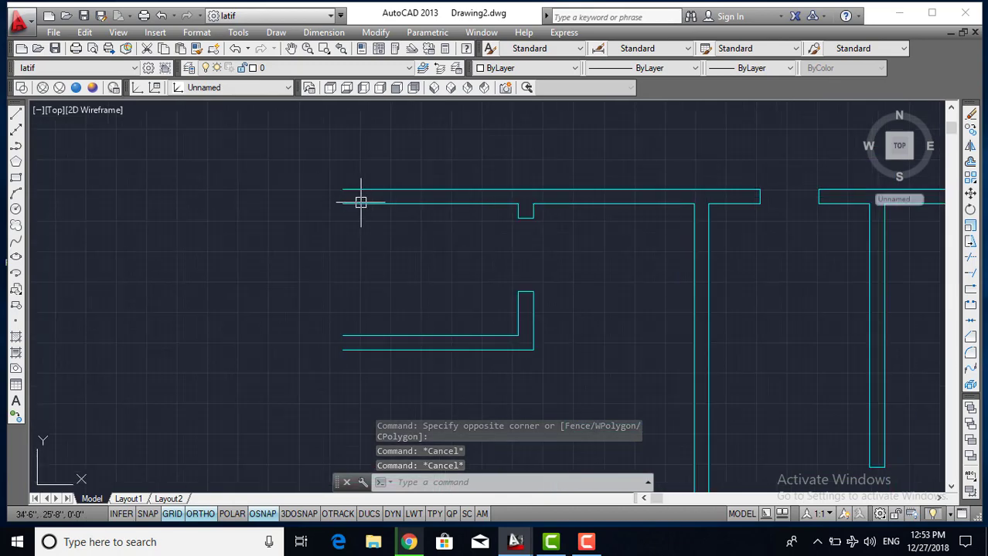
middle_drag(358, 199, 374, 244)
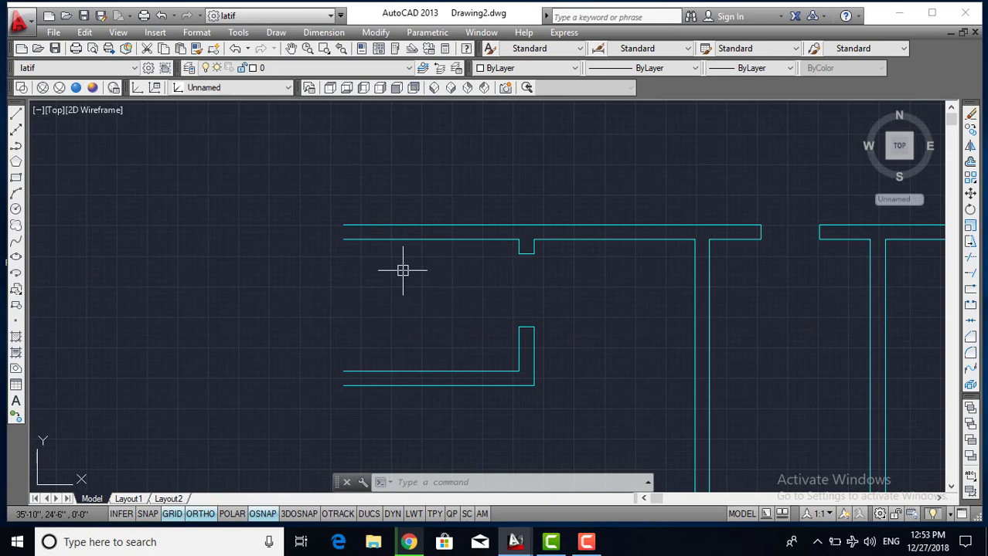
text(l)
key(Return)
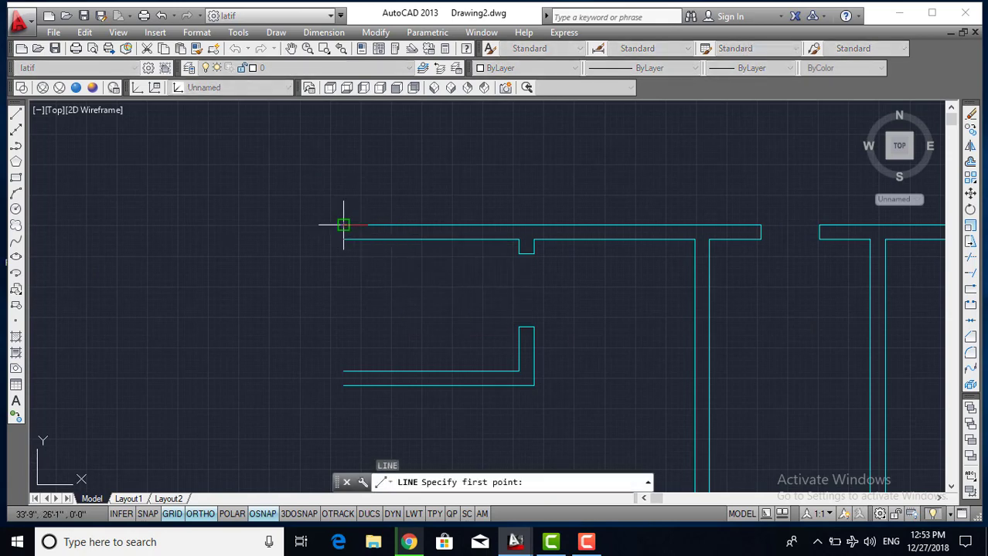
scroll(343, 224, up, 5)
click(342, 211)
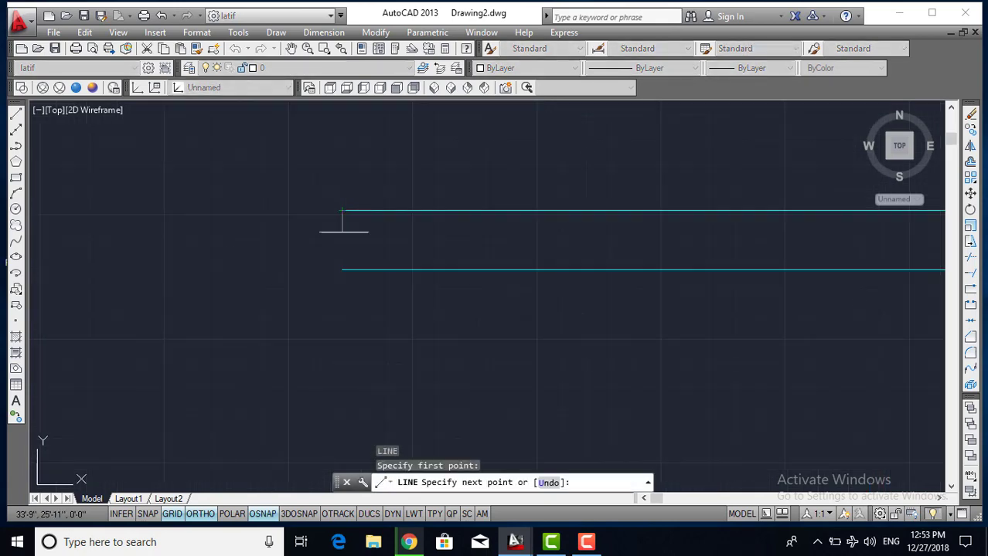
click(341, 270)
key(Escape)
Cap the lower wall end with a line running left from its endpoint
scroll(375, 258, down, 2)
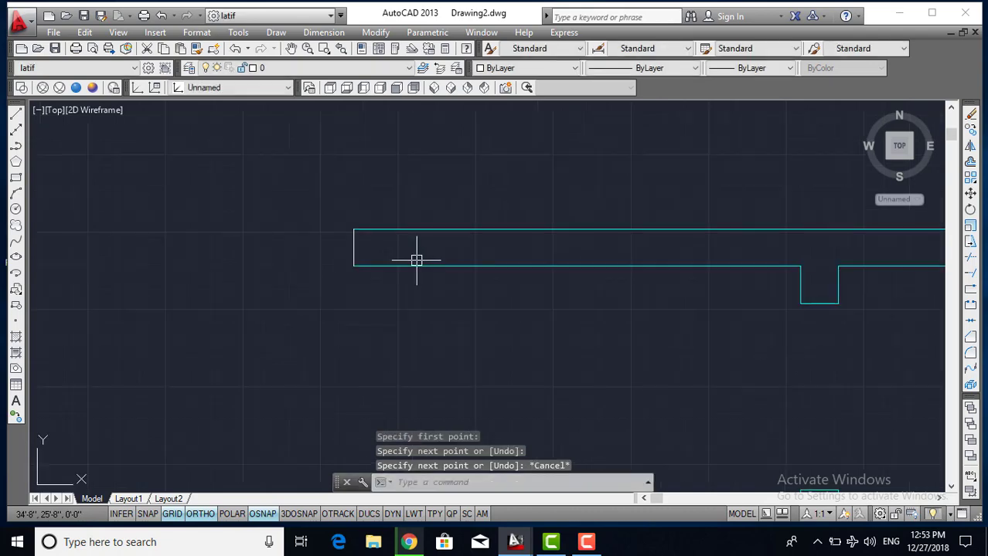
mouse_move(414, 258)
middle_down()
mouse_move(386, 218)
mouse_move(394, 156)
middle_up()
scroll(368, 242, down, 2)
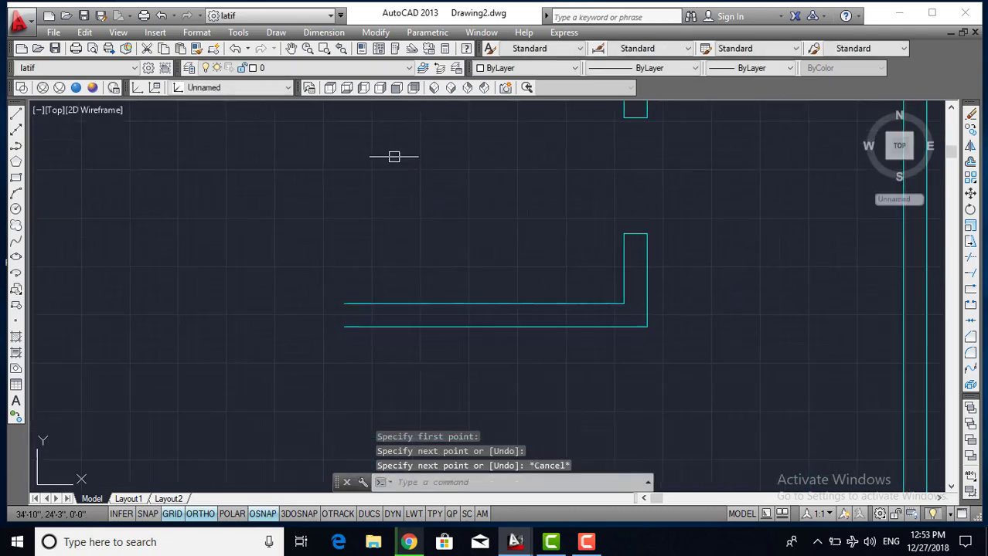
key(Return)
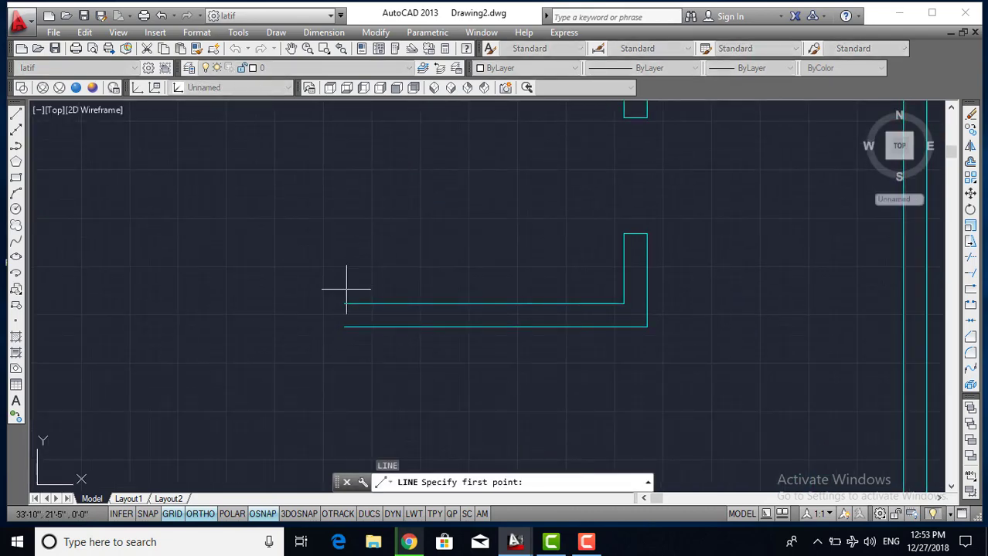
click(344, 302)
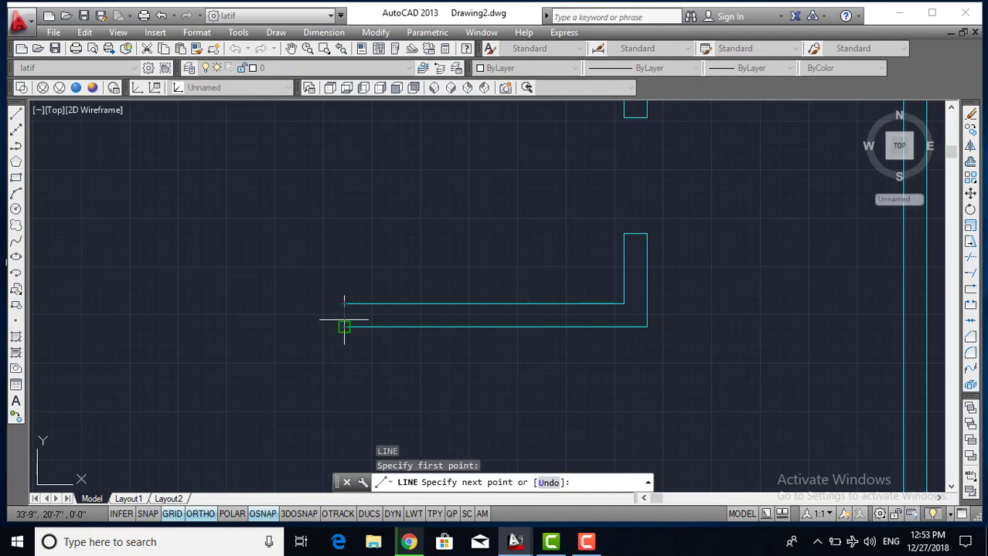
click(287, 276)
scroll(287, 276, down, 2)
key(Return)
scroll(348, 269, up, 2)
scroll(348, 269, down, 1)
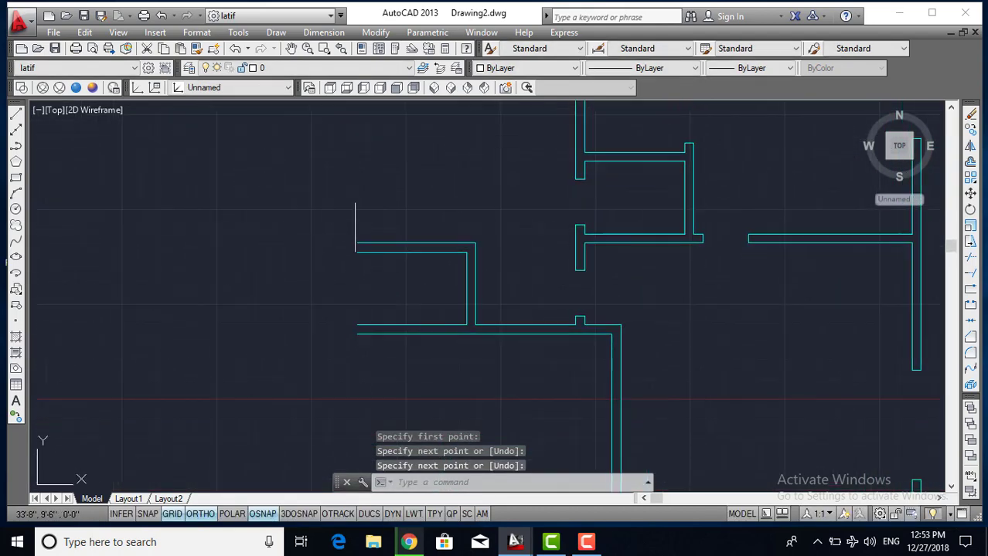
scroll(356, 228, up, 2)
Cap two more wall ends: a 0'-3" downward line and a short leftward line
text(l)
key(Return)
click(359, 265)
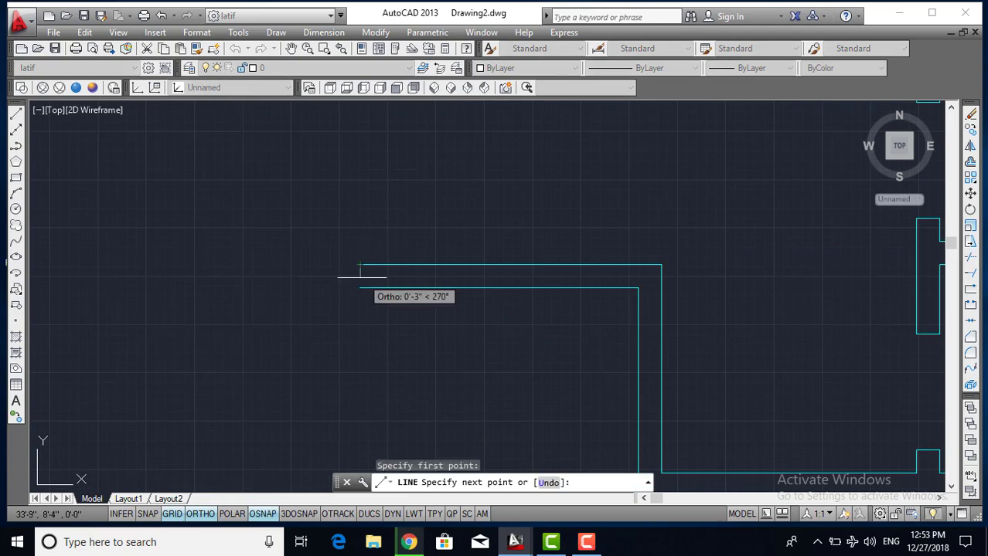
click(359, 282)
key(Return)
scroll(306, 208, down, 2)
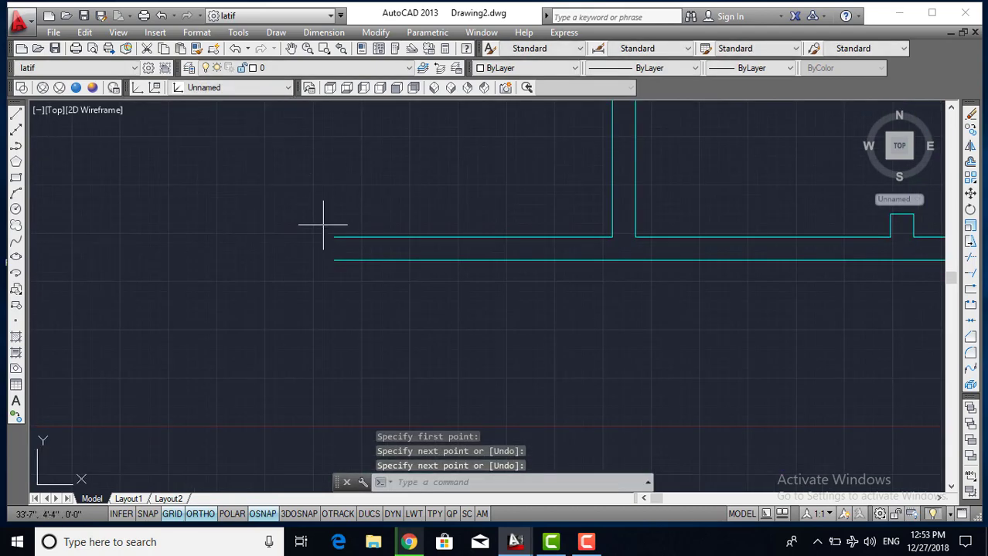
text(l)
key(Return)
click(334, 236)
click(276, 235)
key(Return)
Close another wall end with a short downward line from its upper-left corner
scroll(277, 237, down, 3)
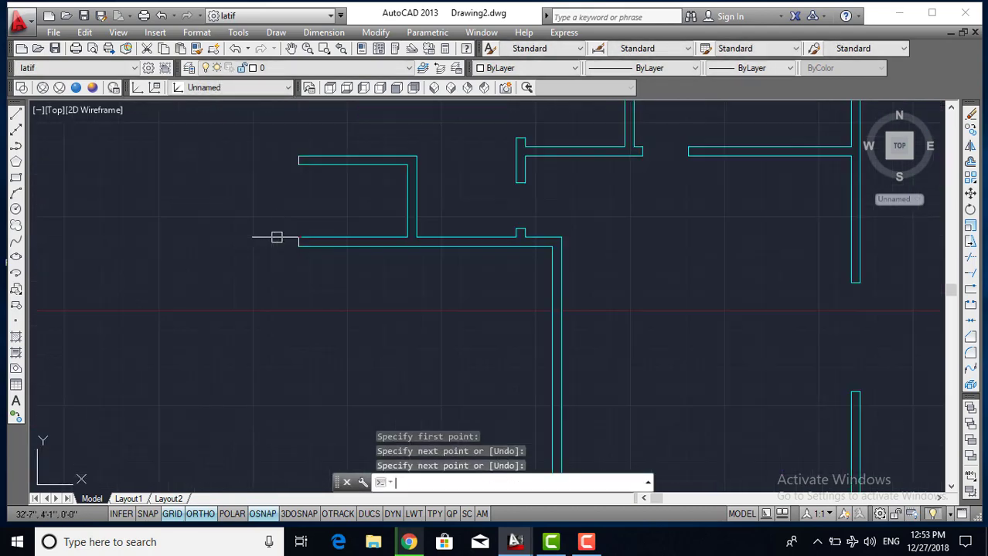
scroll(278, 309, down, 3)
scroll(342, 143, up, 3)
scroll(337, 250, up, 2)
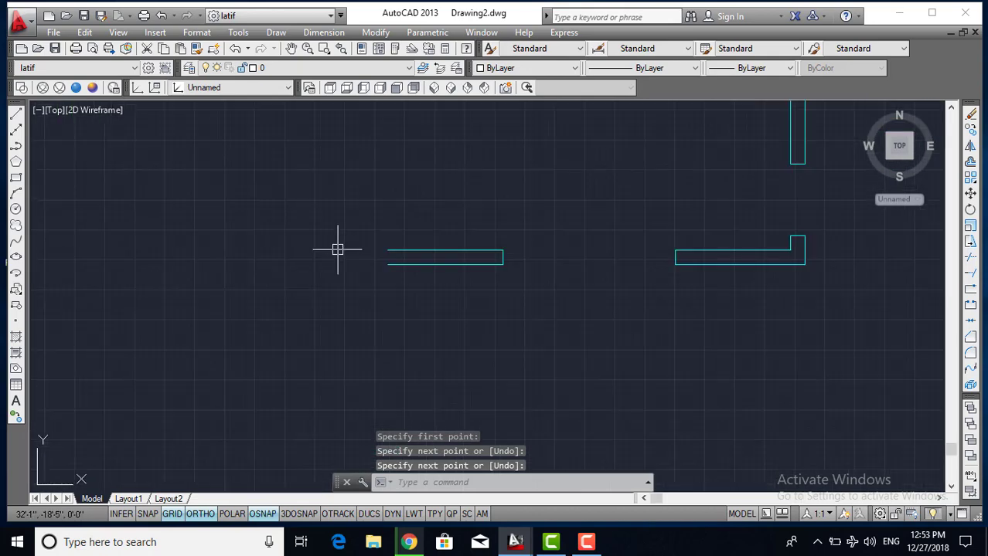
scroll(401, 253, up, 3)
text(l)
key(Return)
click(365, 245)
click(365, 258)
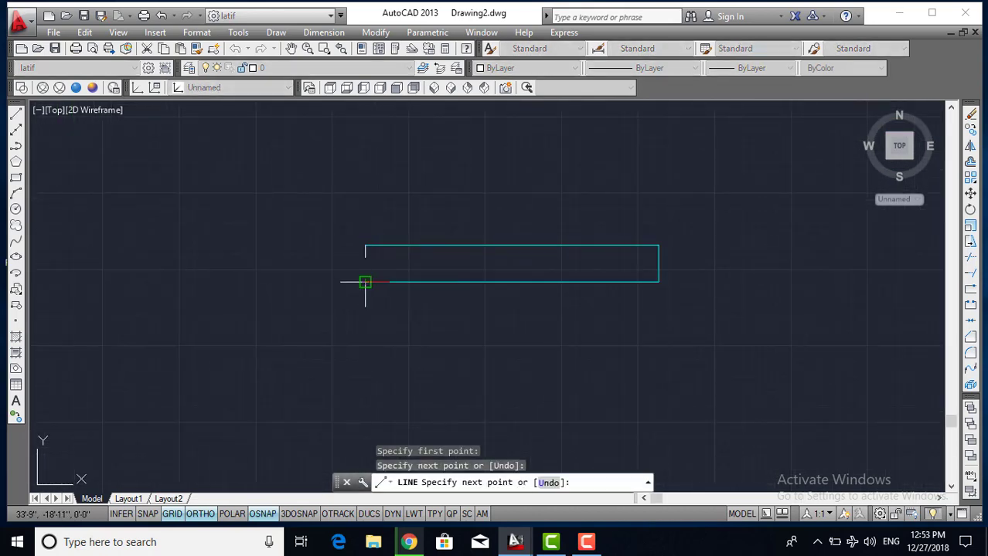
scroll(365, 282, down, 2)
key(Return)
scroll(325, 278, down, 3)
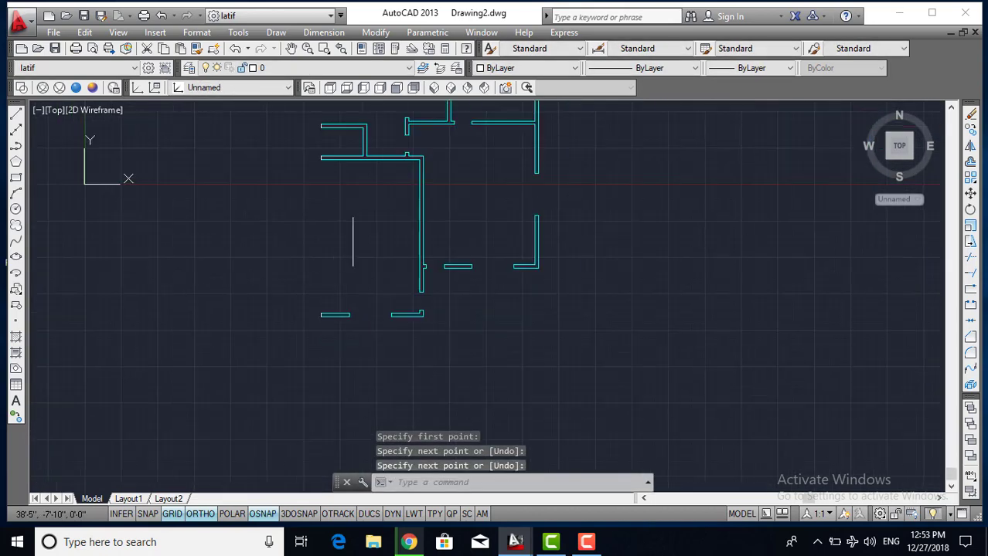
middle_drag(353, 241, 368, 320)
mouse_move(357, 203)
middle_down()
mouse_move(367, 298)
mouse_move(386, 300)
middle_up()
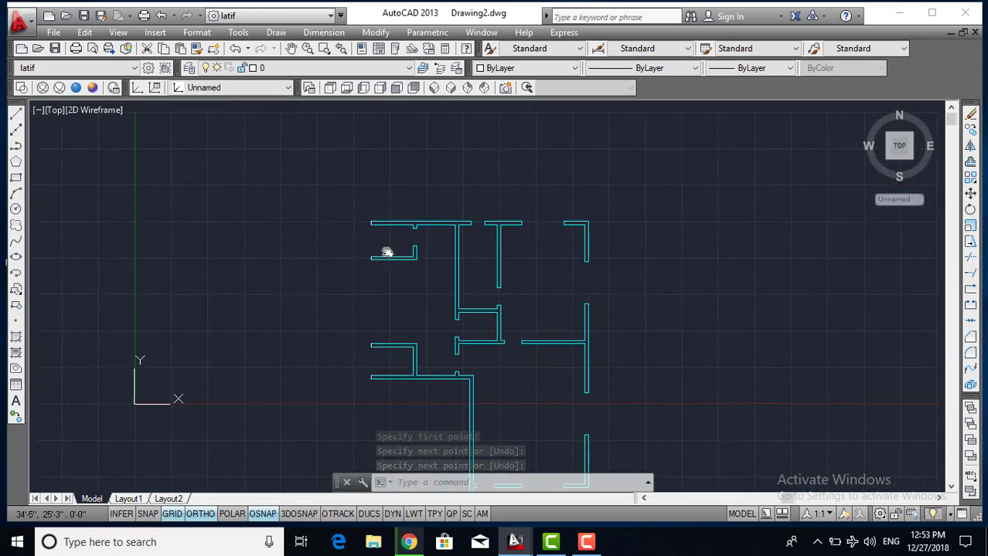
scroll(388, 252, up, 4)
Start MATCHPROP and pick the top wall line as the property source
text(m)
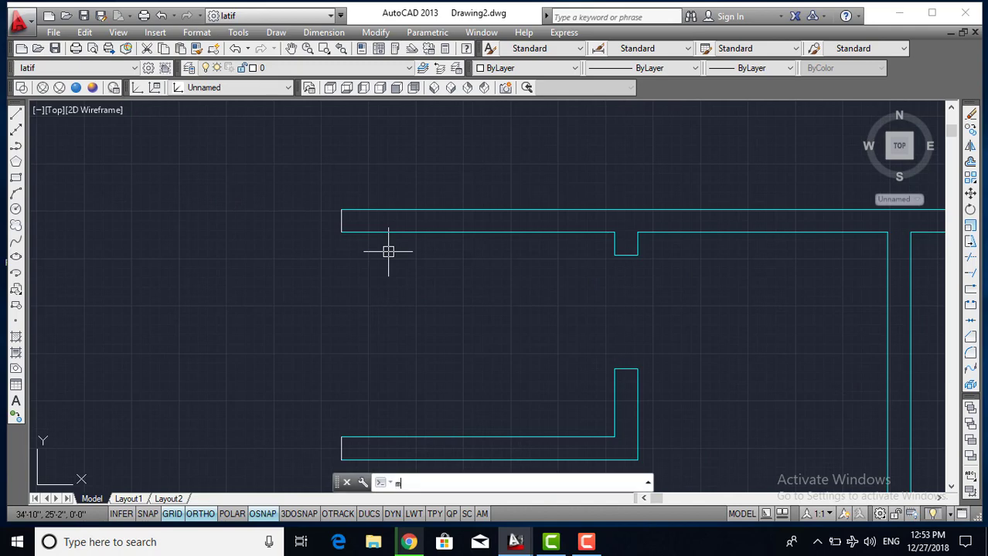
text(a)
key(Return)
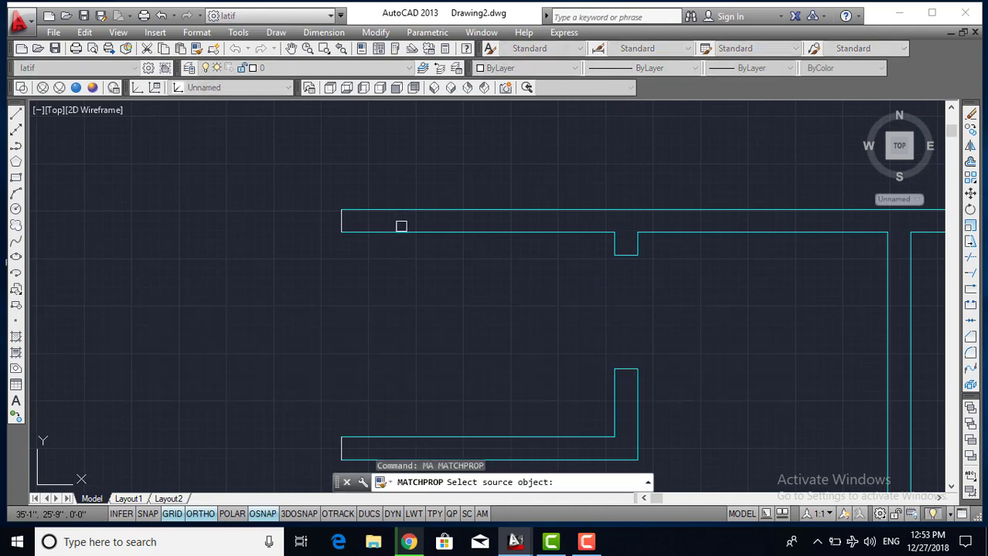
click(399, 231)
click(357, 203)
click(318, 252)
Window-select the cap lines and other walls so they take the top wall's properties
scroll(319, 252, down, 2)
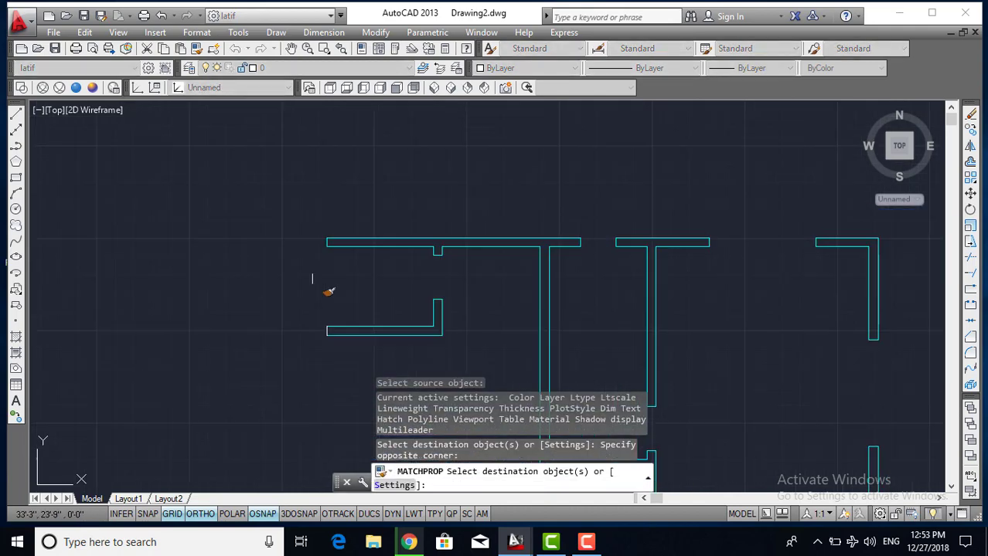
scroll(347, 247, down, 1)
click(347, 247)
click(308, 201)
scroll(308, 200, up, 2)
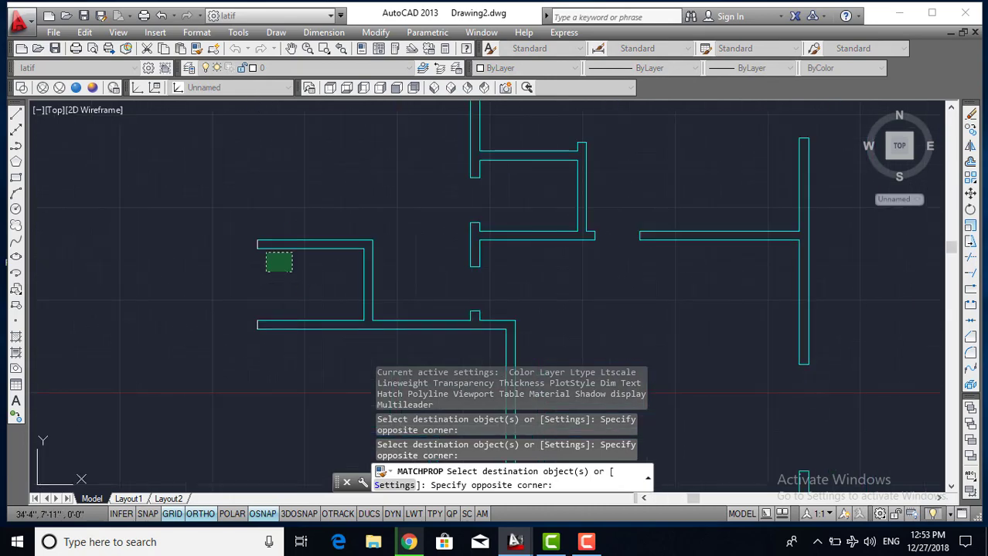
click(266, 272)
middle_drag(291, 373, 272, 243)
scroll(274, 255, down, 2)
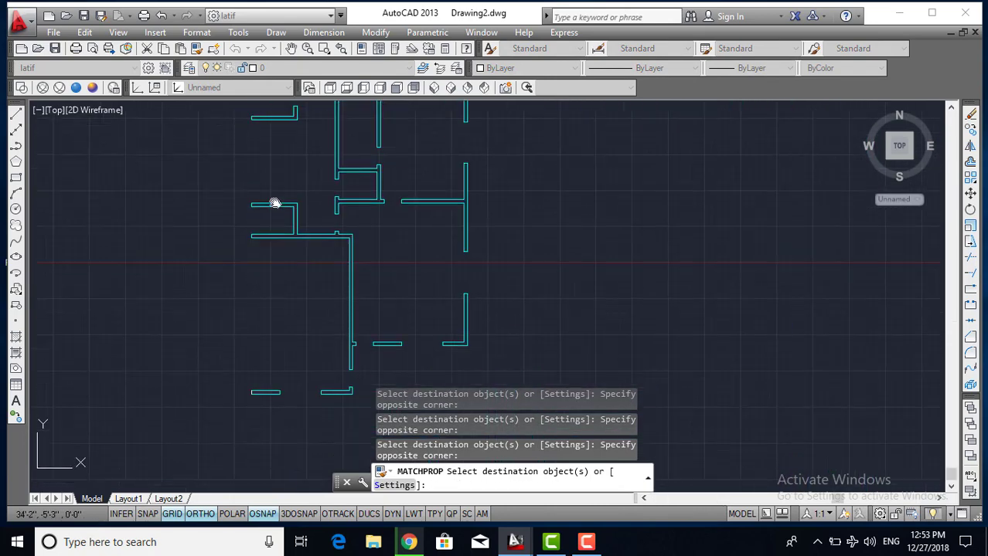
middle_drag(276, 203, 310, 286)
key(Return)
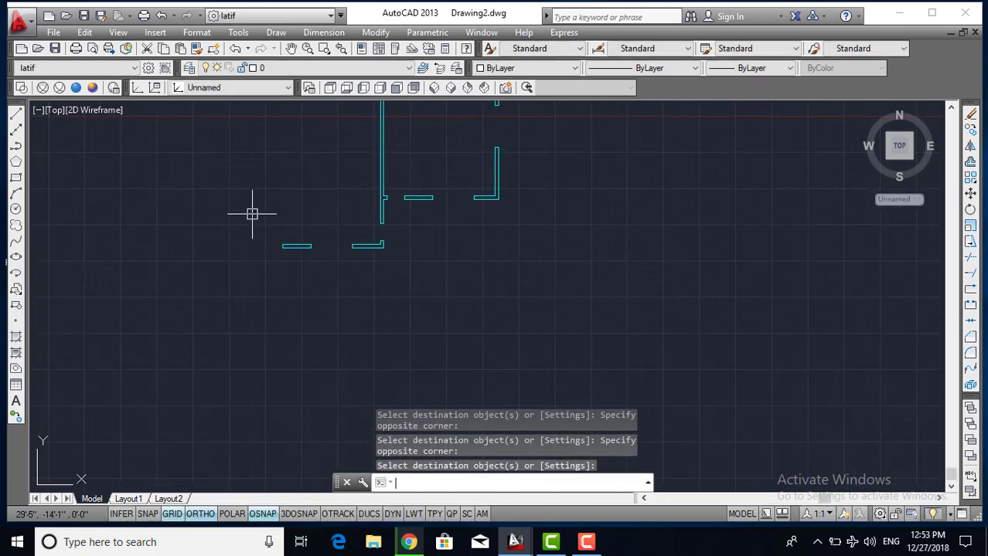
text(1)
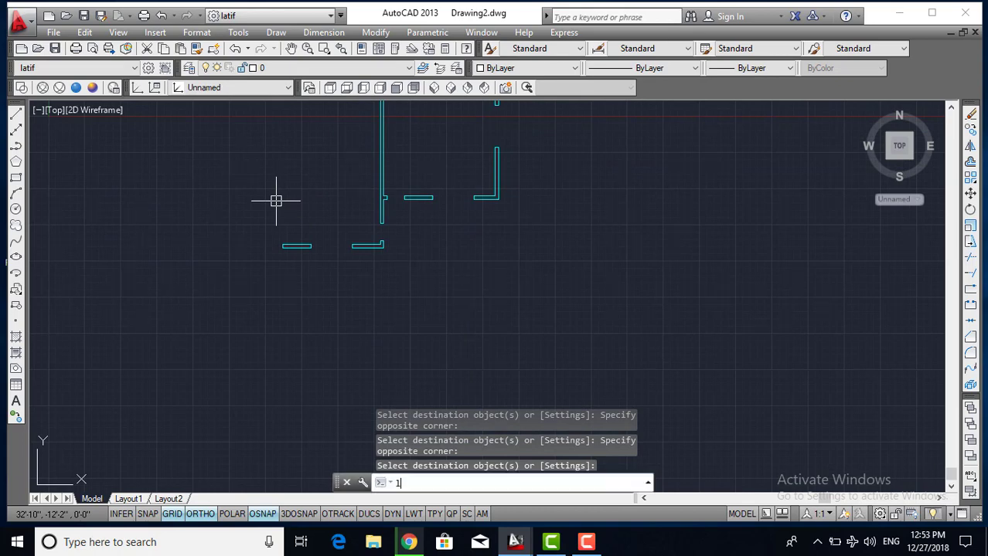
text(on)
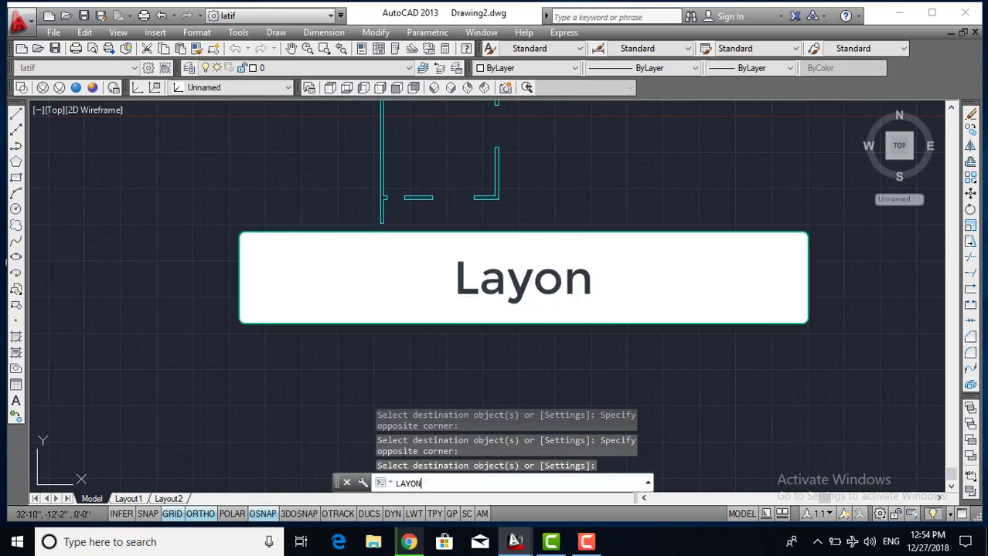
Turn all layers back on and save the plan as Drawing2.dwg
key(Return)
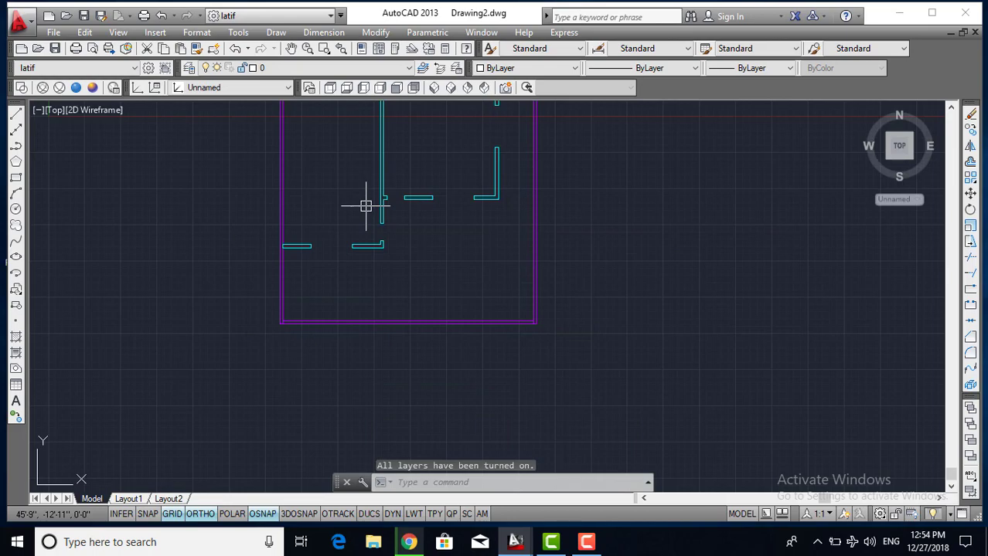
key(ctrl+s)
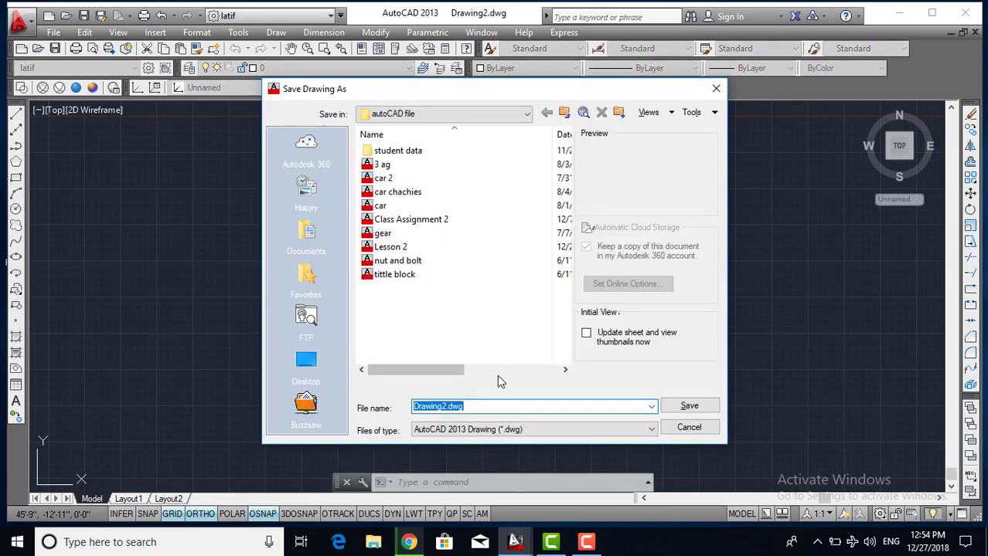
key(Return)
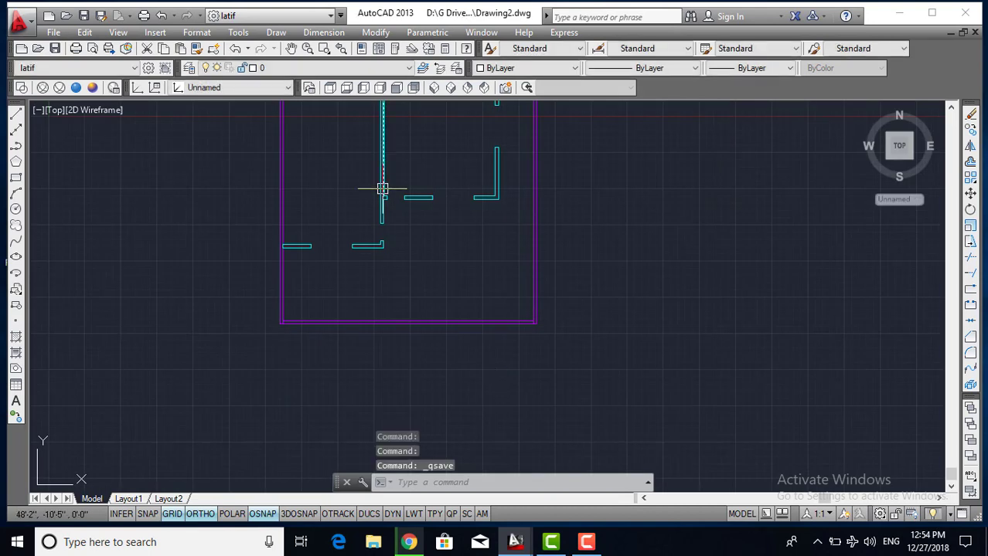
Pan and zoom the view to the top wall's T-junction
middle_drag(382, 189, 372, 254)
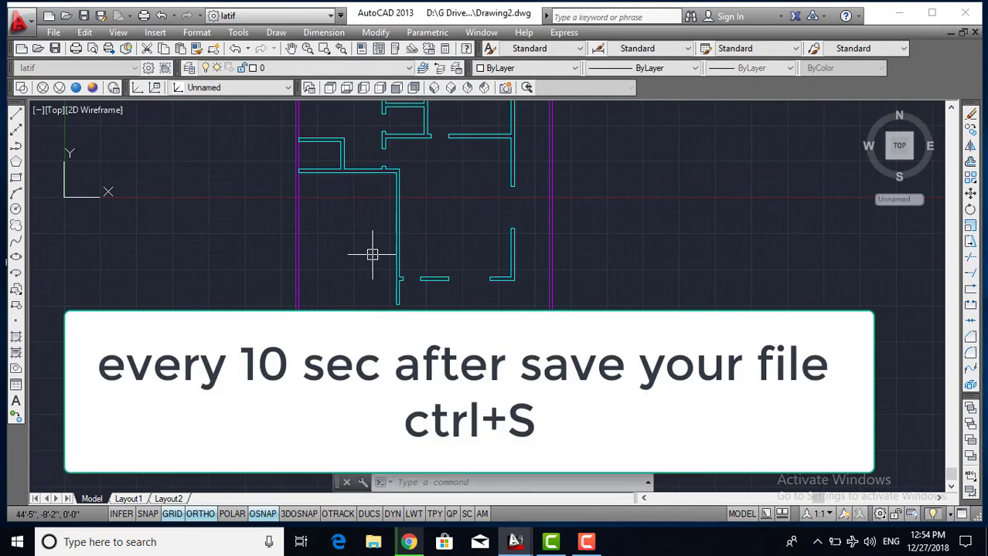
middle_drag(380, 166, 390, 241)
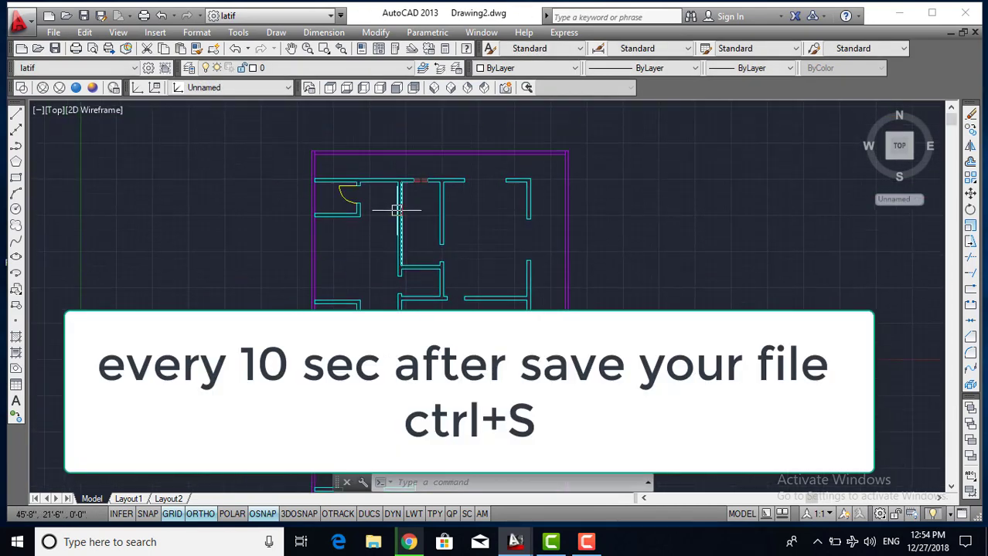
scroll(396, 209, up, 4)
middle_drag(575, 215, 461, 287)
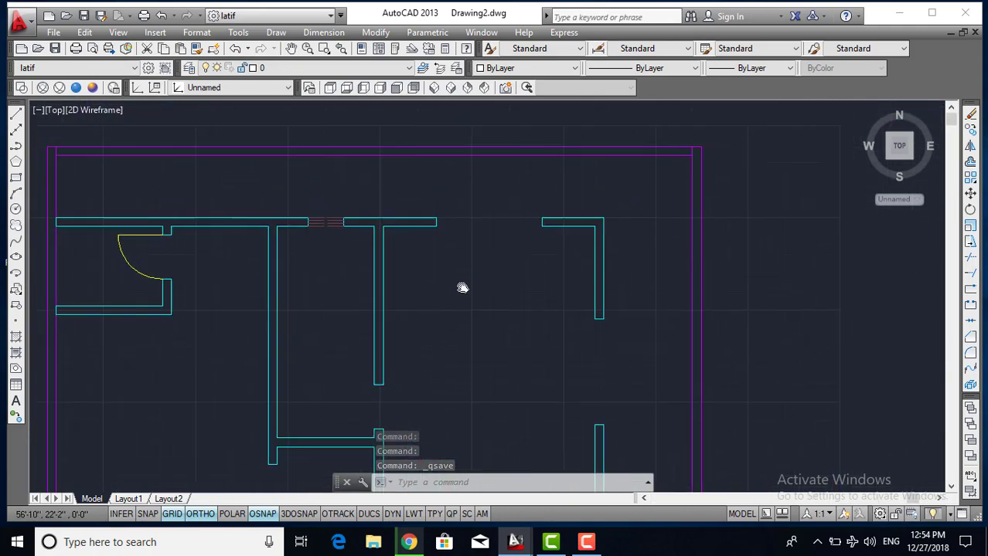
scroll(504, 229, up, 3)
Draw a line spanning the gap in the top wall
text(l)
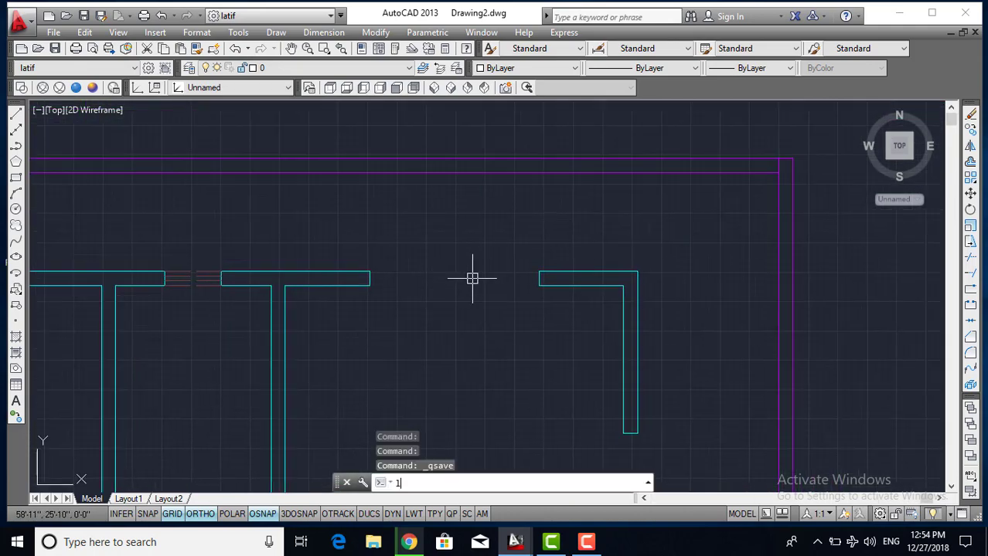
key(Return)
scroll(473, 278, up, 2)
click(313, 268)
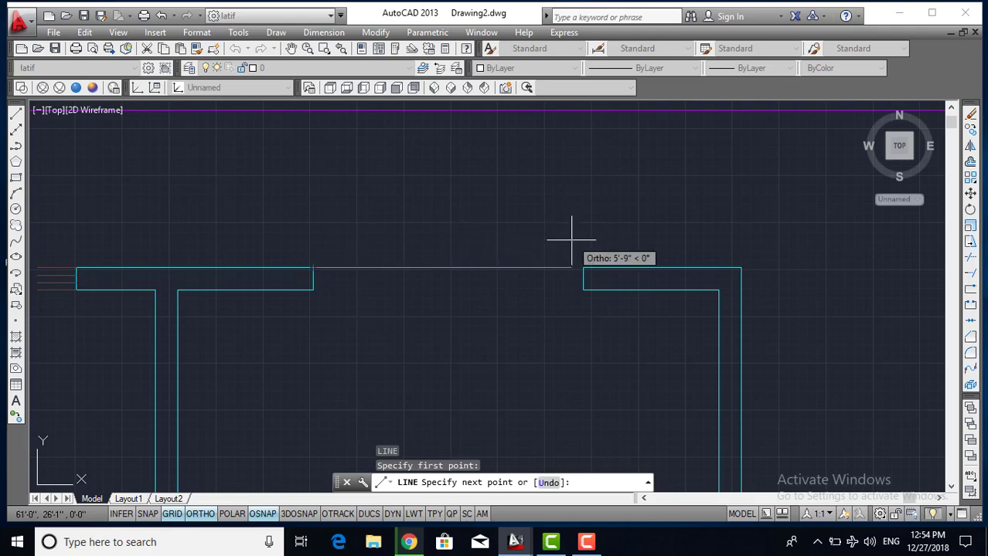
click(482, 191)
key(Escape)
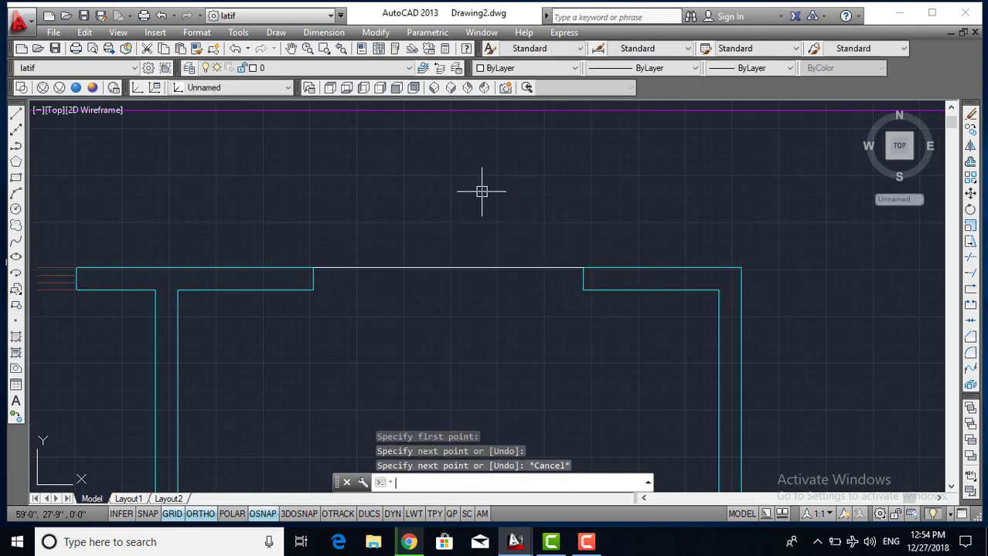
Offset the gap line three times at 2-inch spacing to form parallel window lines
text(o)
key(Return)
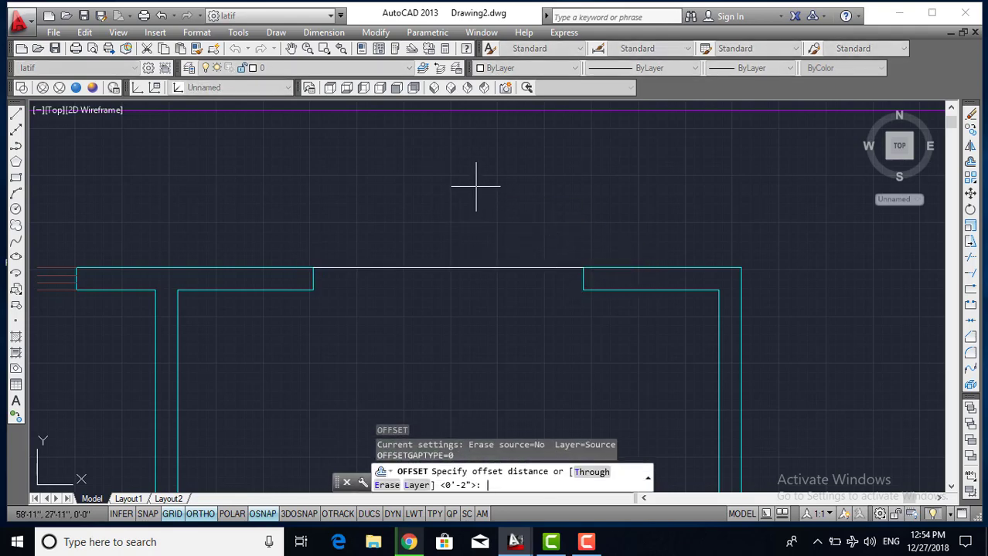
text(2)
key(Return)
click(463, 268)
click(463, 280)
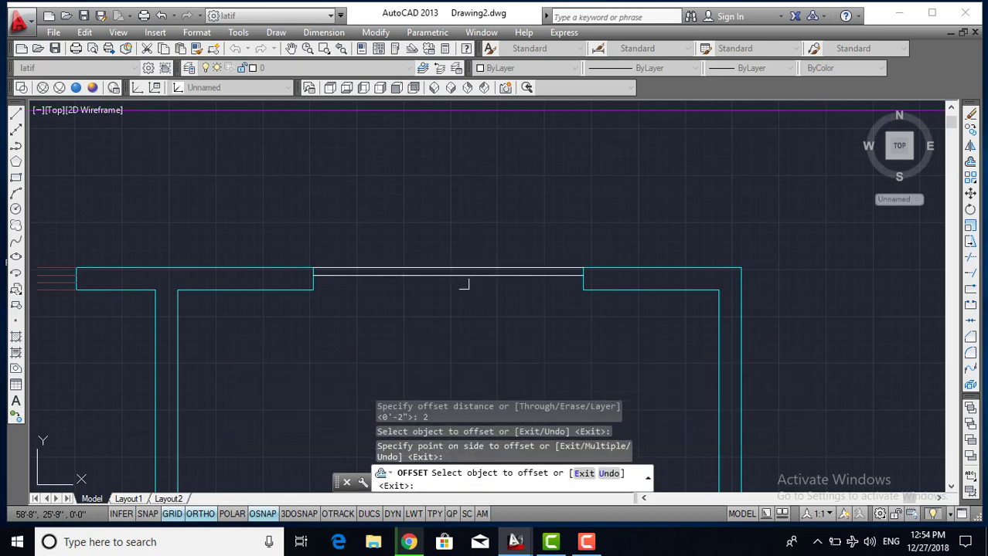
click(463, 275)
click(463, 291)
click(452, 283)
click(452, 298)
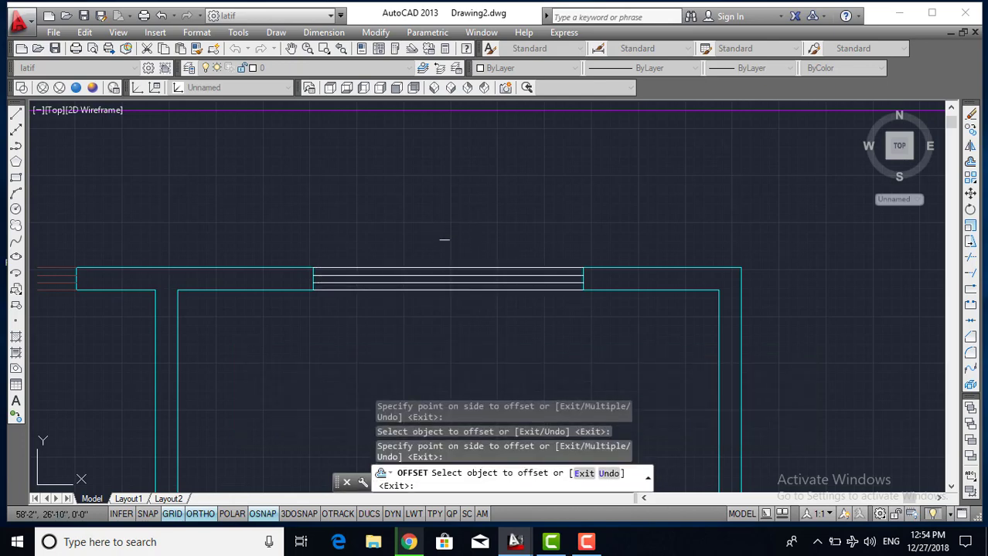
key(Escape)
Move the window lines onto the win layer
click(499, 347)
click(445, 227)
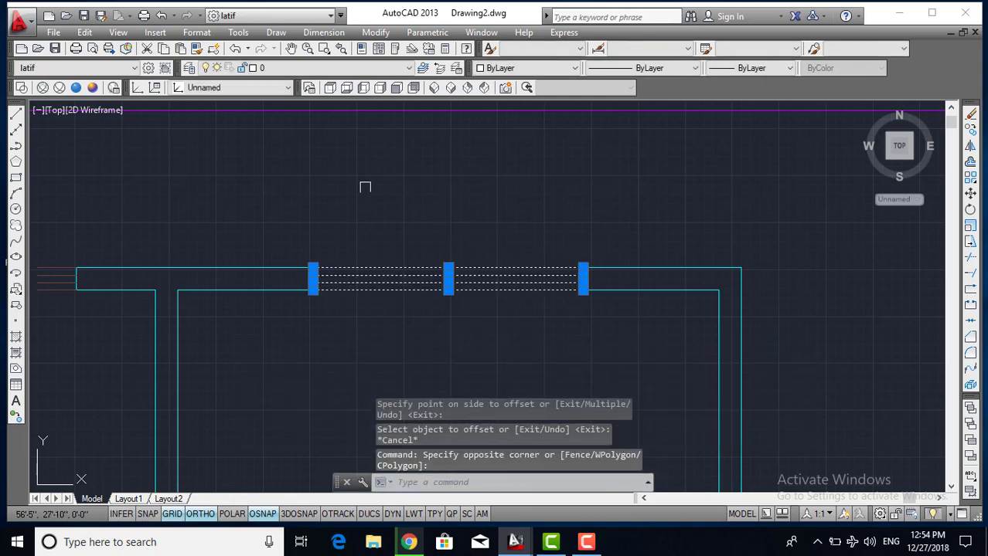
click(325, 68)
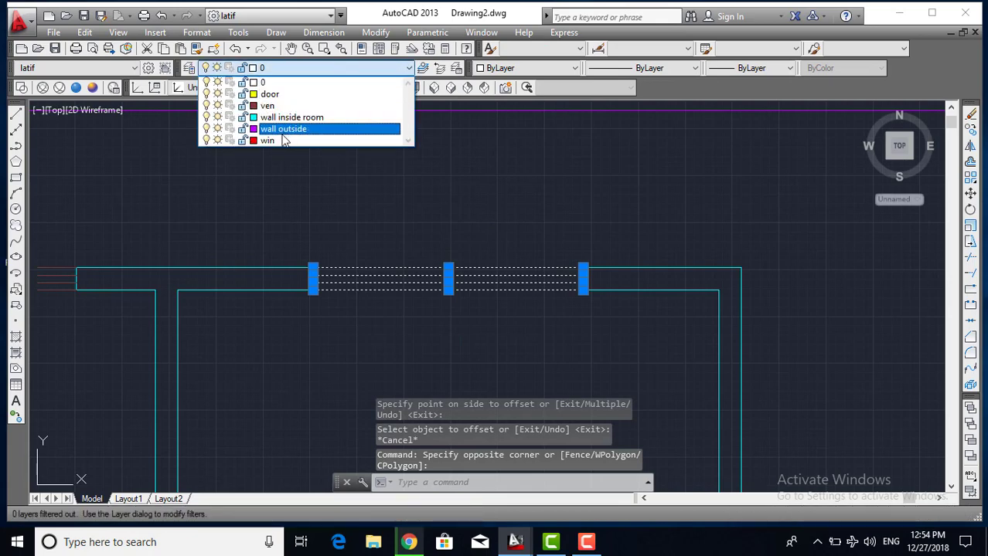
click(276, 139)
key(Escape)
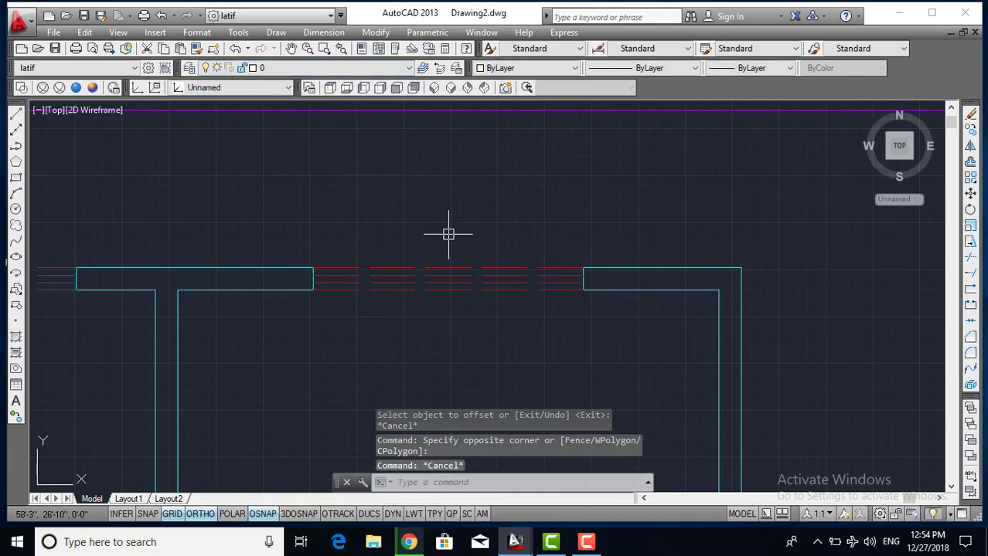
Set the win layer's linetype to Continuous in the Layer Properties Manager
text(1)
key(Return)
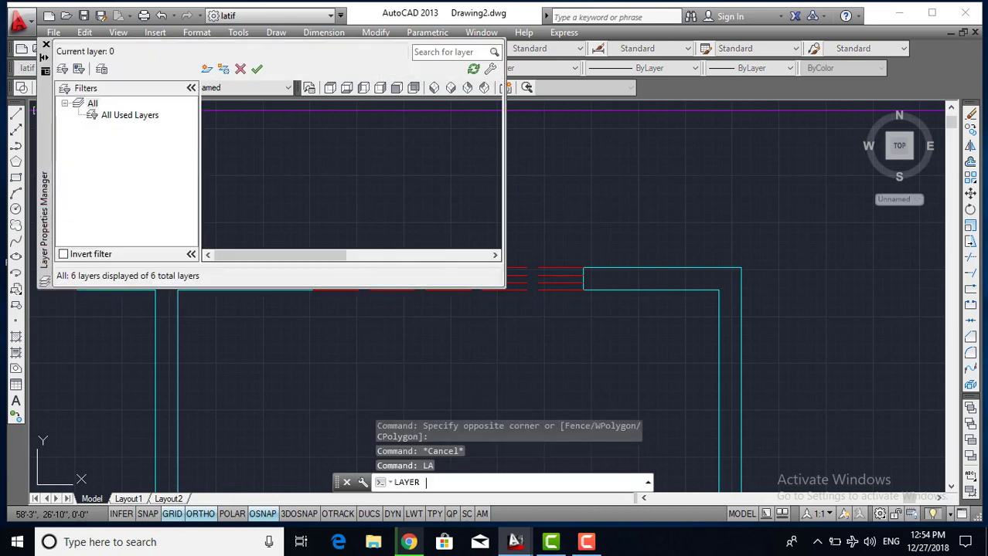
click(400, 171)
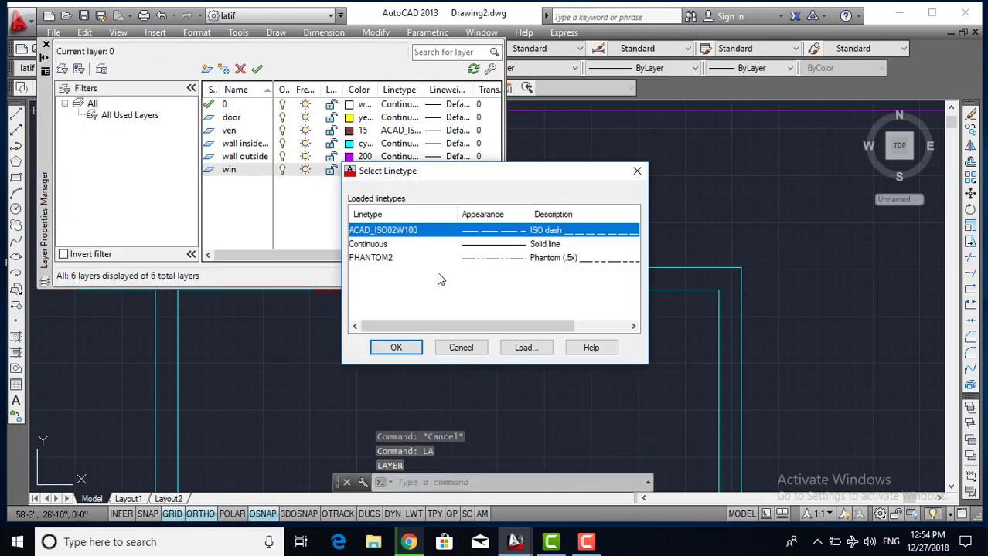
click(521, 246)
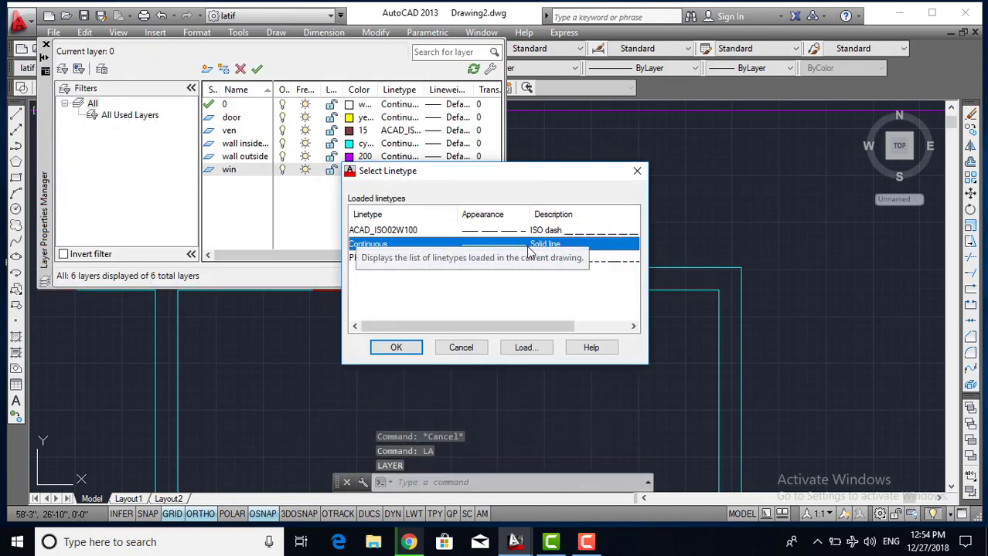
click(391, 348)
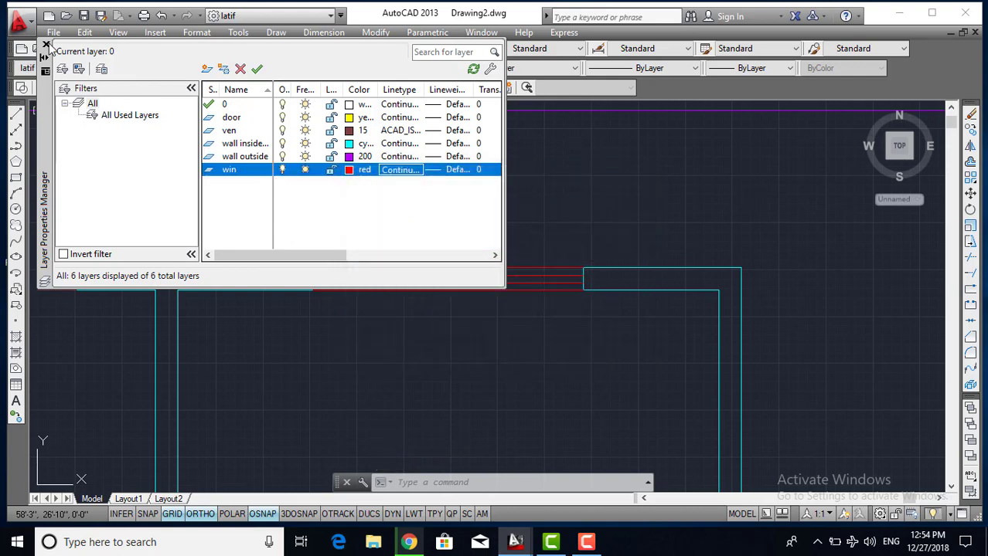
click(47, 45)
scroll(484, 295, down, 3)
middle_drag(474, 381, 443, 210)
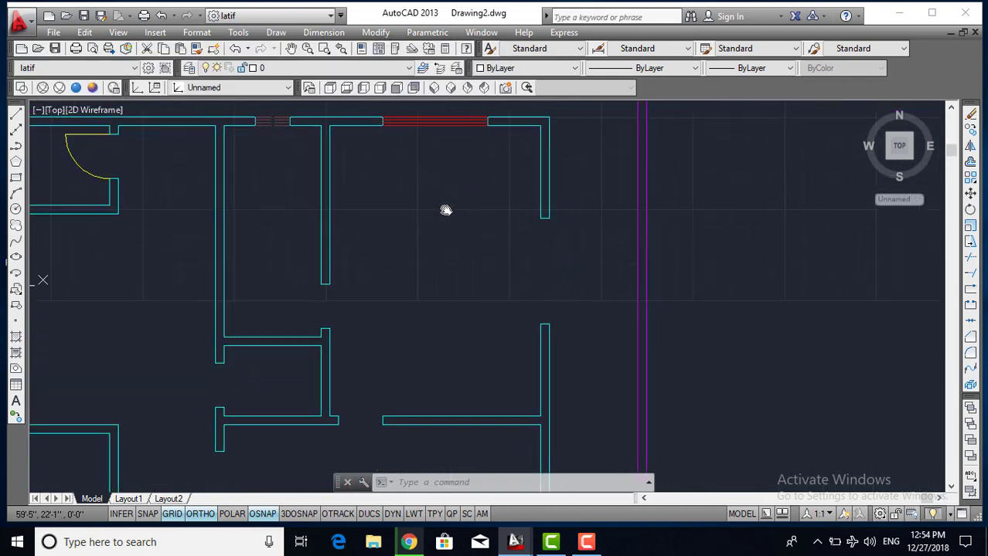
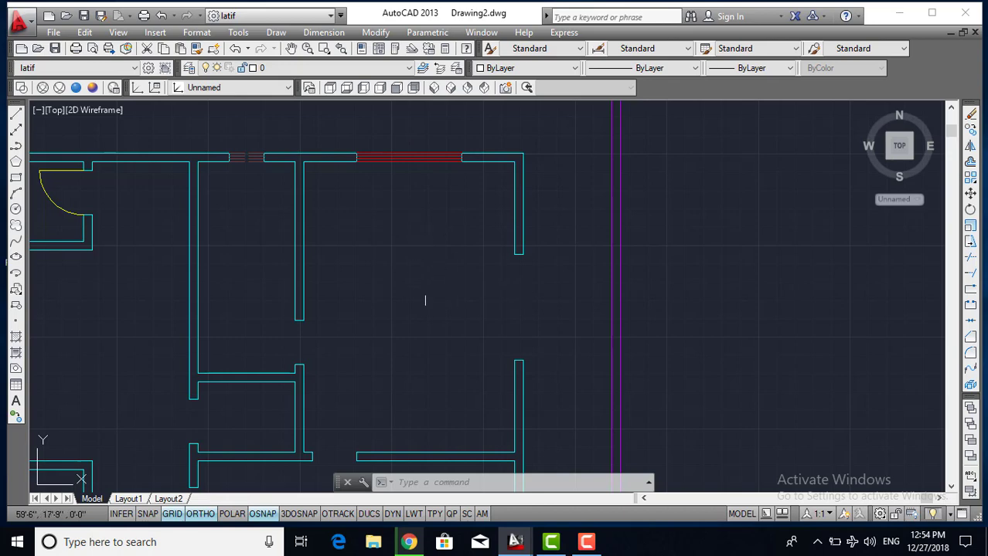
Start copying the red window in the top wall, using its corner as base point
middle_drag(426, 300, 437, 323)
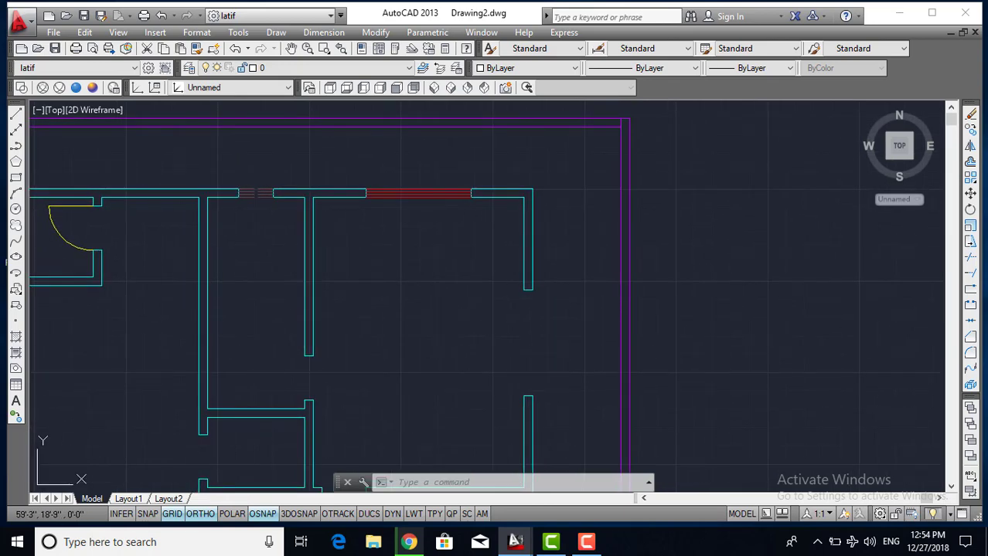
middle_drag(437, 258, 439, 269)
text(cp)
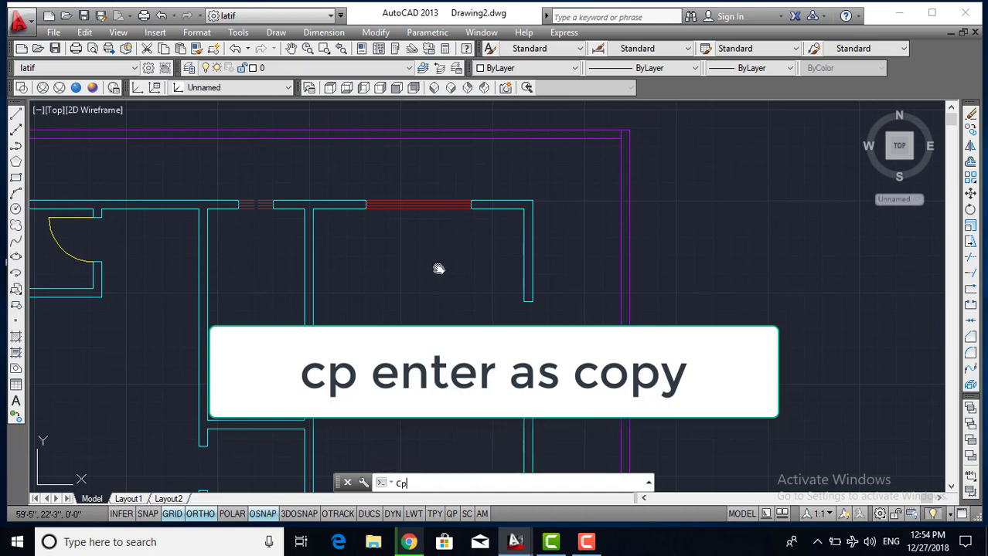
key(Return)
click(439, 269)
click(406, 183)
key(Return)
scroll(403, 239, up, 2)
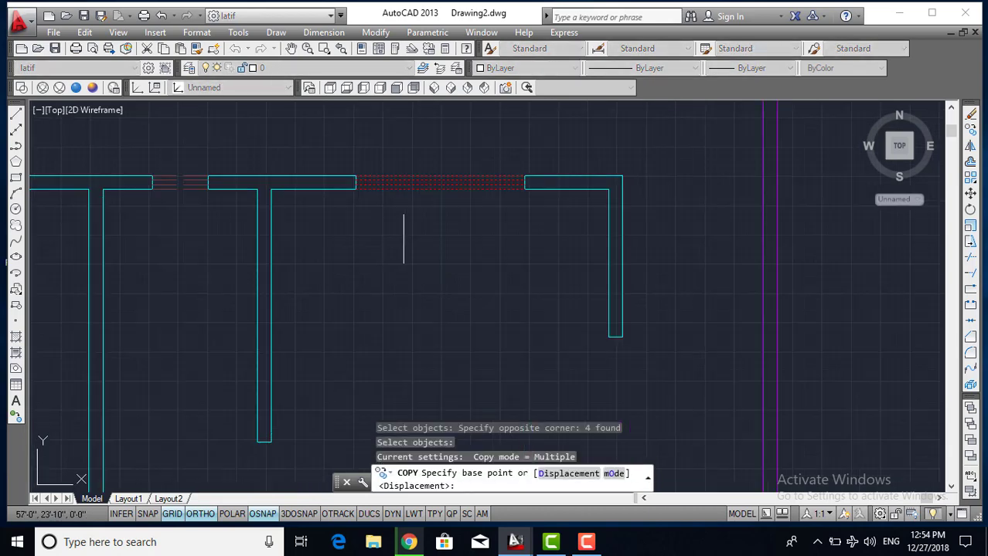
click(524, 176)
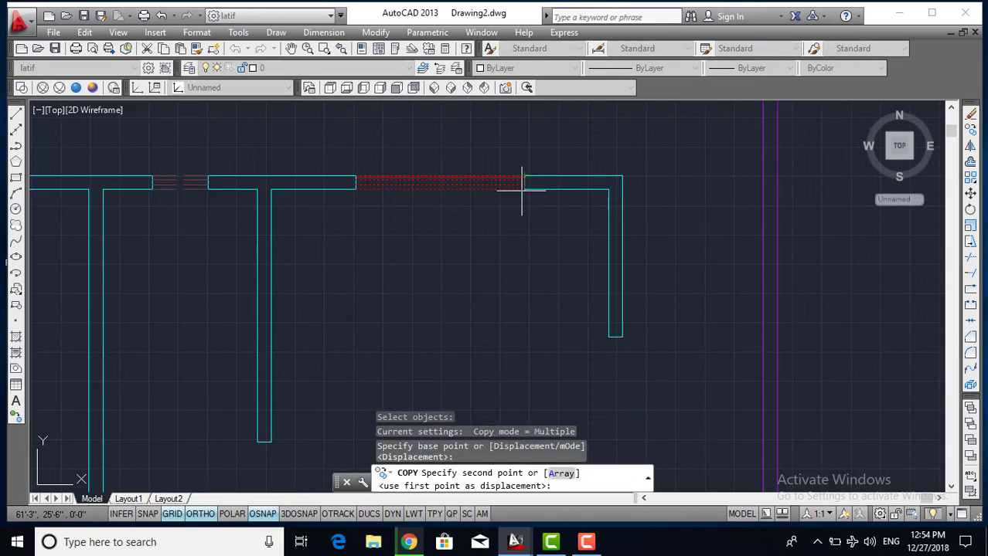
Place red window copies in three wall openings, including the lower wall
middle_drag(509, 282, 448, 239)
scroll(521, 320, up, 3)
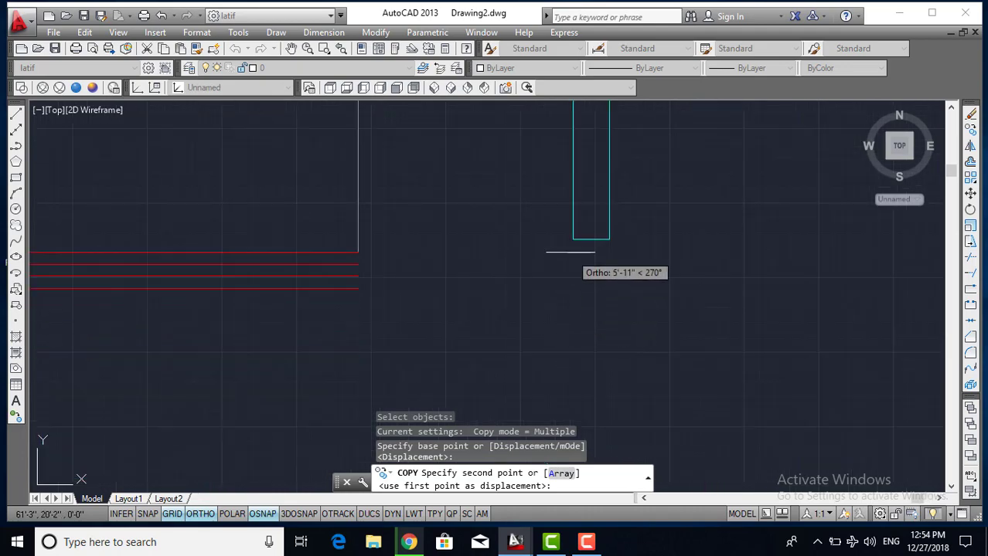
click(573, 239)
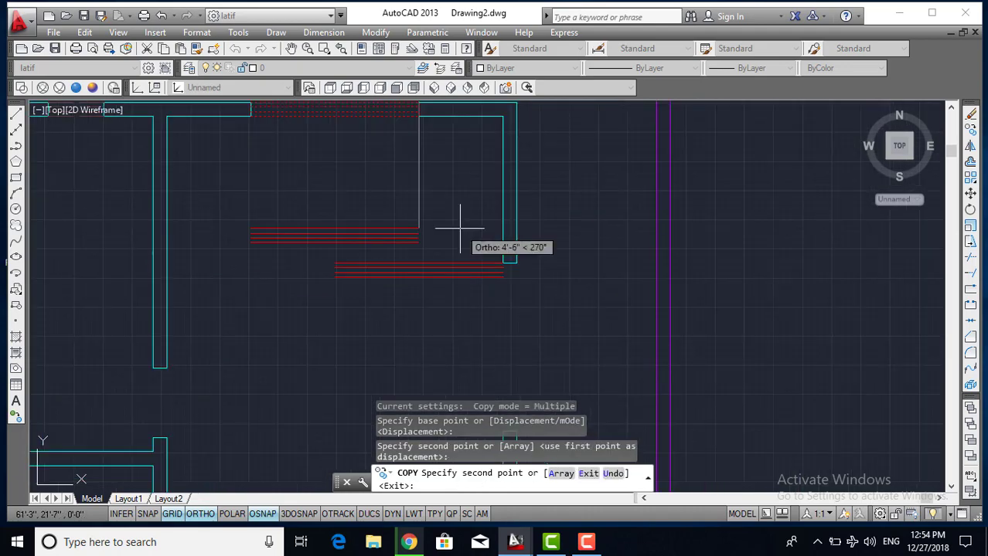
scroll(448, 326, down, 2)
scroll(439, 314, down, 1)
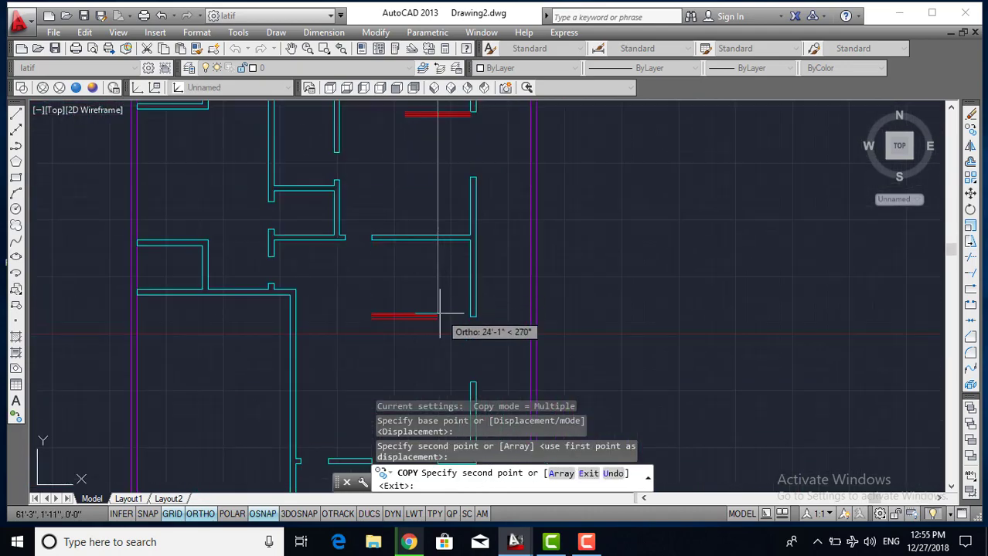
scroll(439, 314, down, 2)
scroll(417, 213, up, 3)
scroll(452, 236, up, 2)
scroll(419, 331, up, 1)
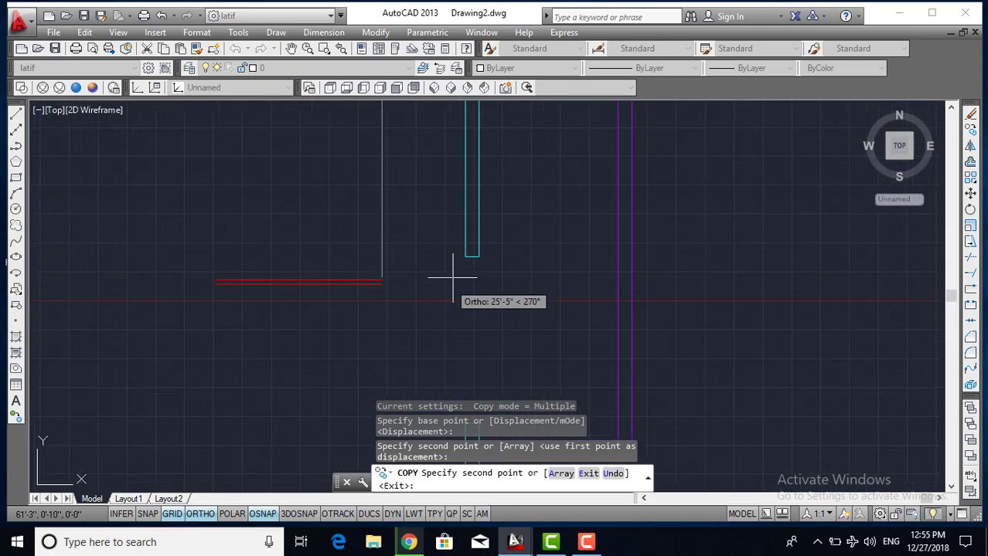
click(464, 263)
scroll(387, 340, down, 3)
scroll(456, 123, up, 1)
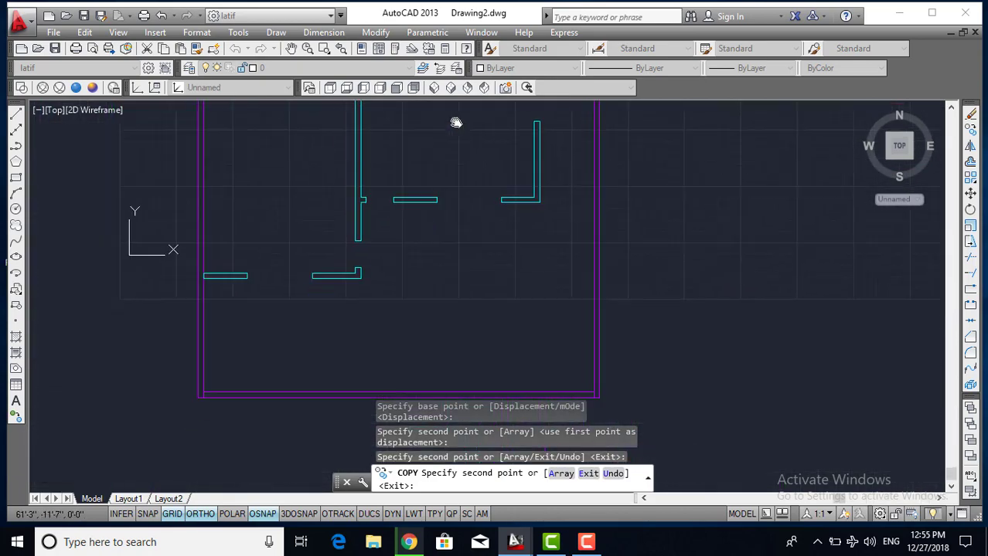
scroll(441, 172, up, 1)
scroll(441, 203, up, 3)
scroll(502, 216, up, 3)
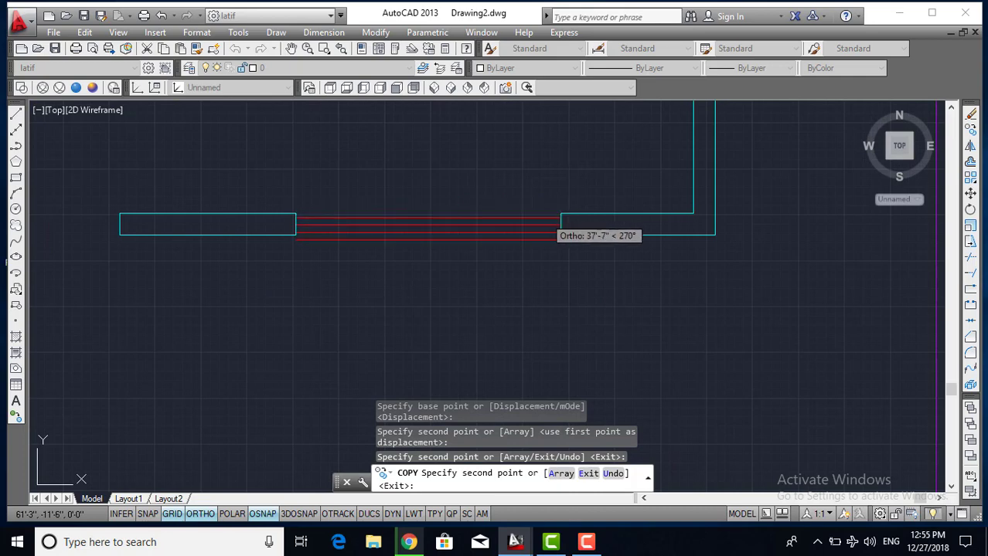
click(398, 255)
Place a final window copy at the short wall's end and end the copy
scroll(287, 279, down, 2)
middle_drag(287, 279, 574, 234)
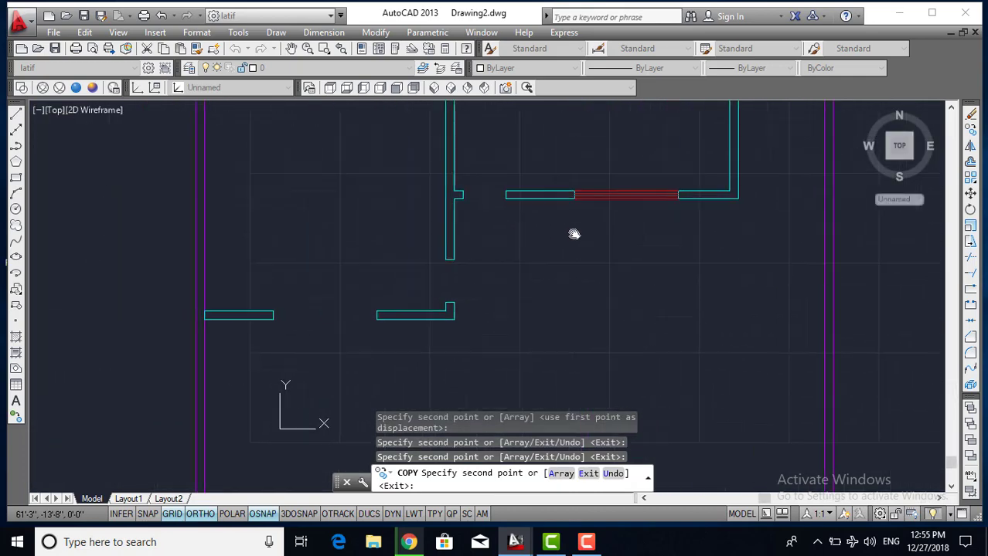
scroll(456, 228, up, 2)
scroll(523, 262, up, 2)
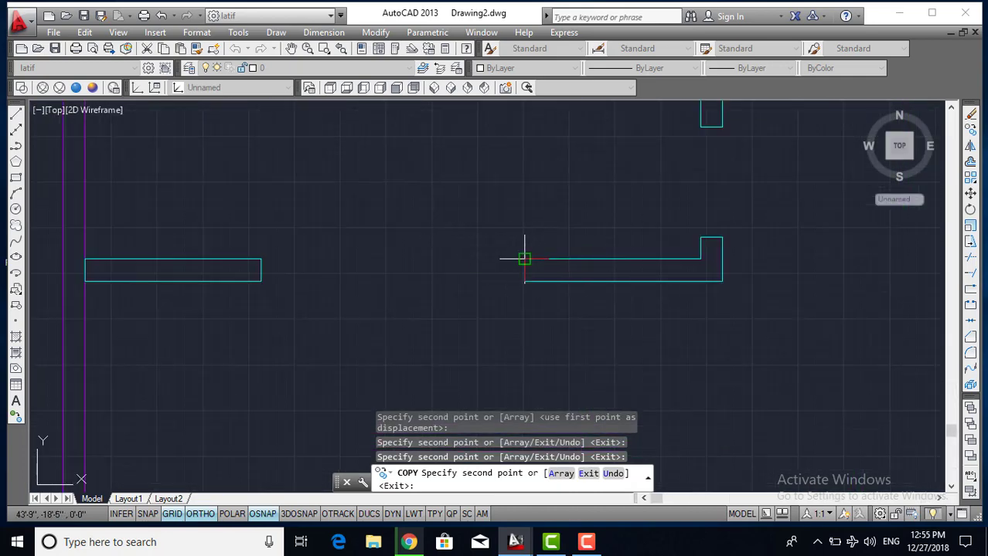
click(524, 259)
scroll(520, 184, down, 3)
mouse_move(520, 183)
middle_down()
mouse_move(425, 368)
mouse_move(432, 224)
mouse_move(415, 298)
mouse_move(410, 217)
middle_up()
key(Escape)
key(Escape)
scroll(415, 254, down, 2)
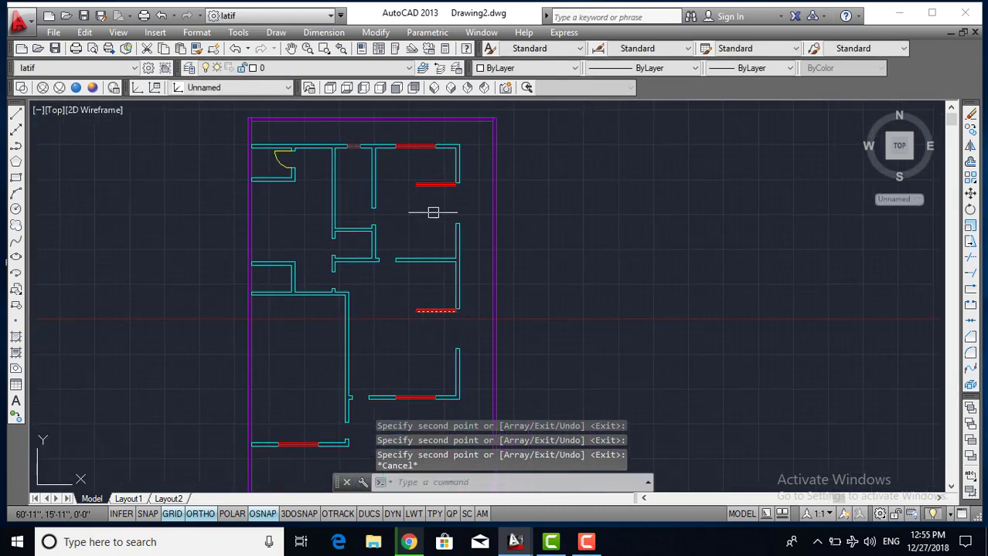
scroll(433, 213, up, 2)
Regenerate the drawing and cancel a stray window selection
scroll(434, 194, up, 2)
scroll(435, 277, up, 2)
text(r)
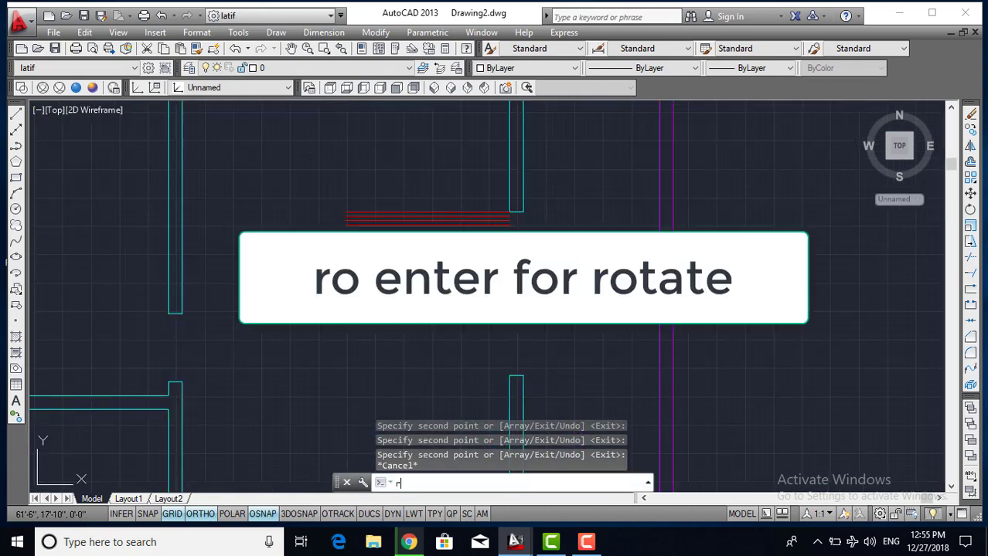
text(e)
key(Return)
click(453, 232)
click(419, 184)
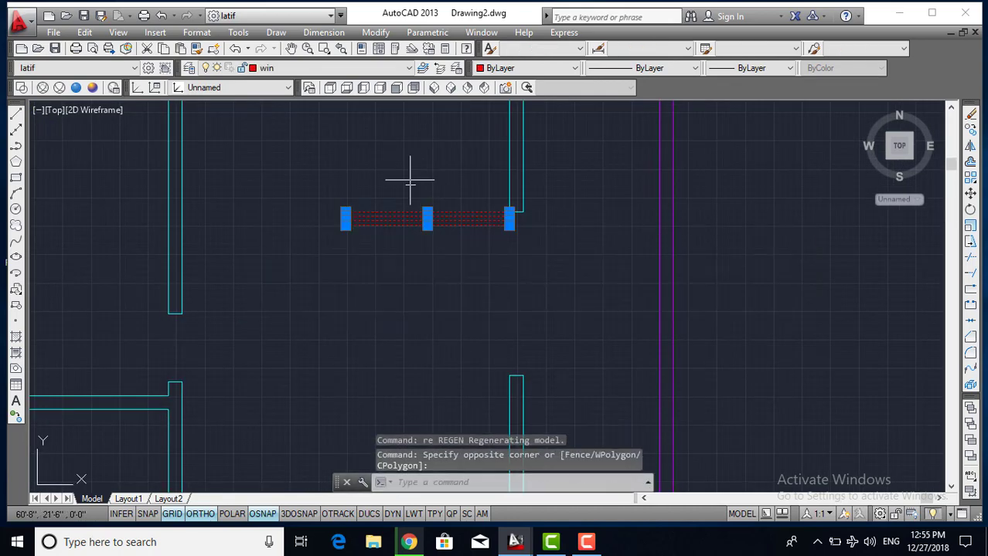
key(Escape)
text(r)
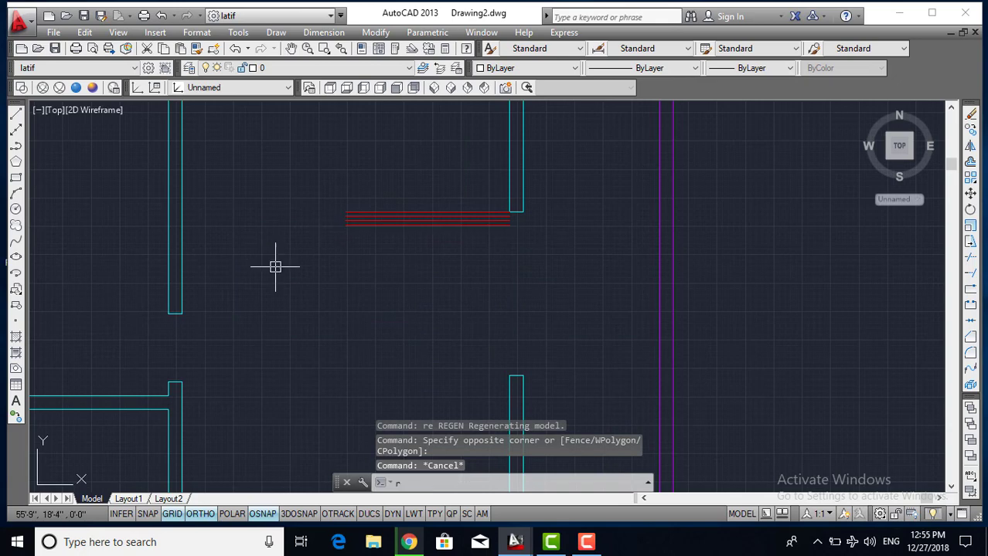
Rotate the first window copy 90° about its corner at the wall
text(o)
key(Return)
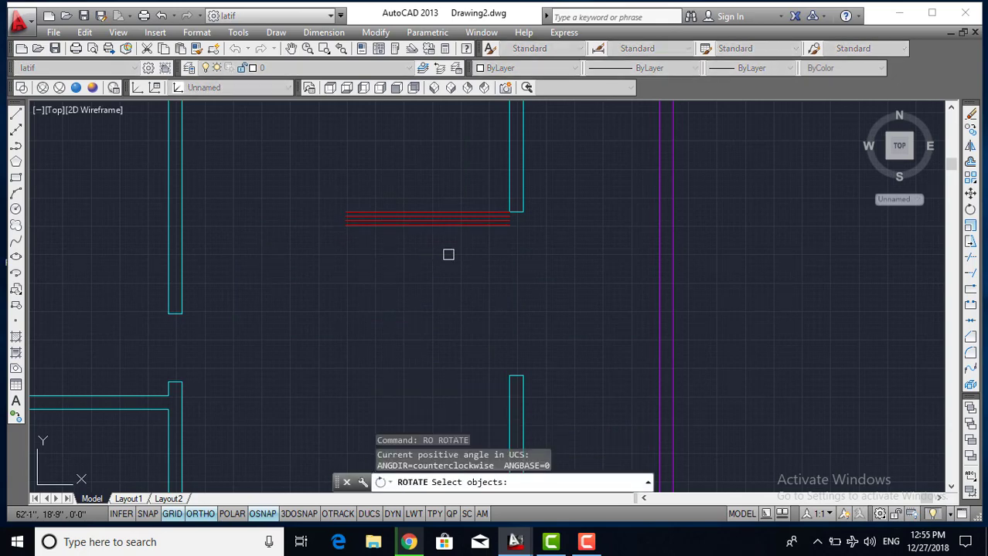
click(448, 255)
click(424, 204)
key(Return)
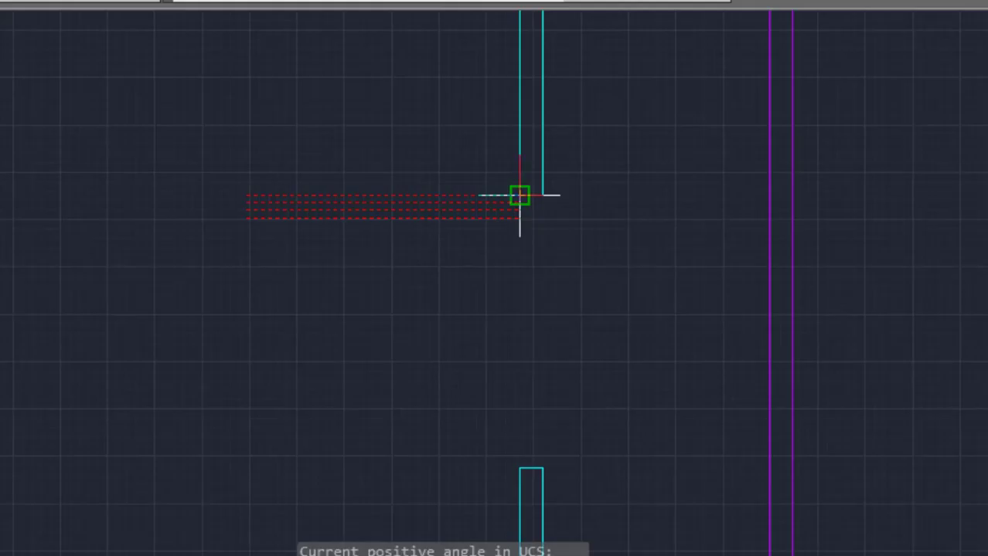
click(510, 211)
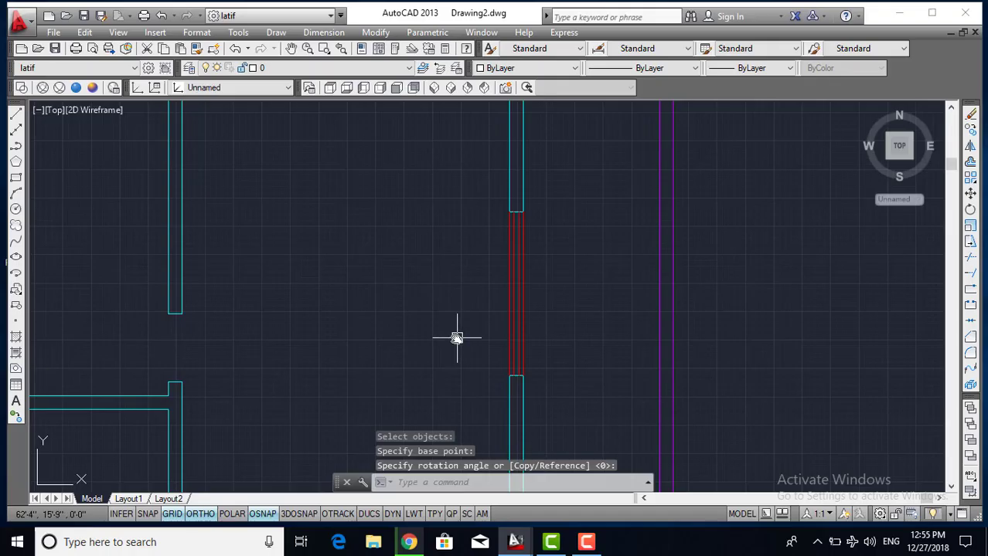
mouse_move(457, 335)
middle_down()
mouse_move(399, 280)
mouse_move(405, 195)
middle_up()
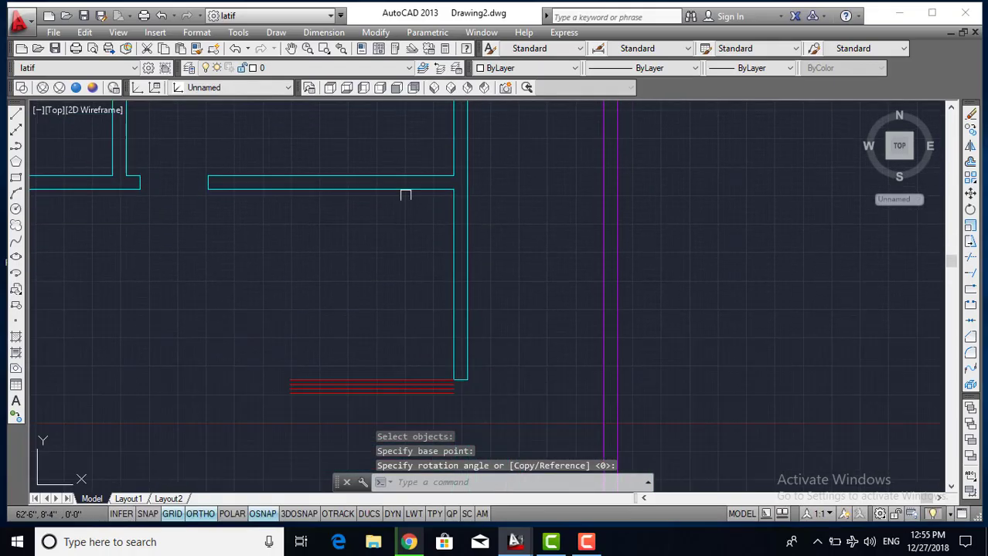
middle_drag(403, 245, 441, 249)
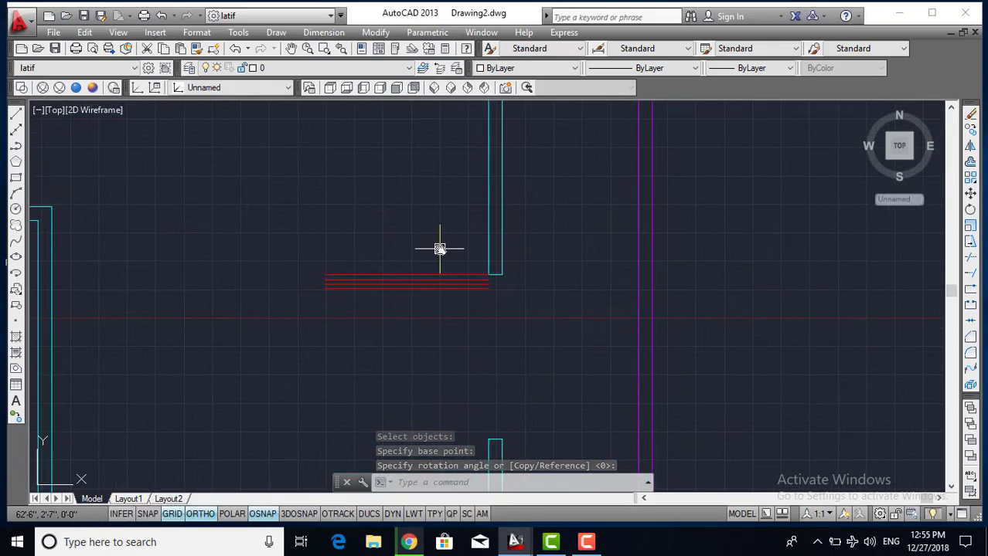
Rotate the second window copy 90° upright into the right wall opening
text(ro)
key(Return)
click(440, 313)
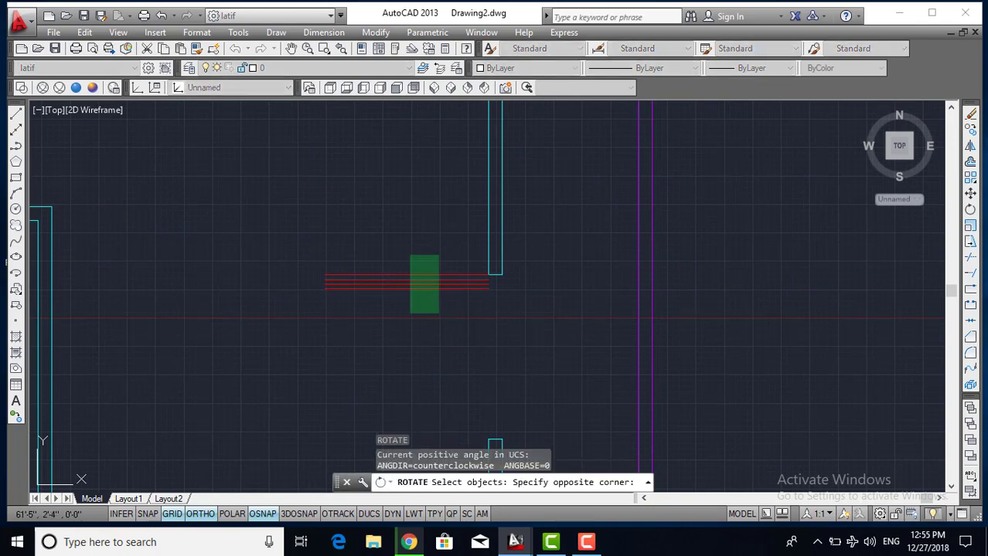
click(410, 255)
key(Return)
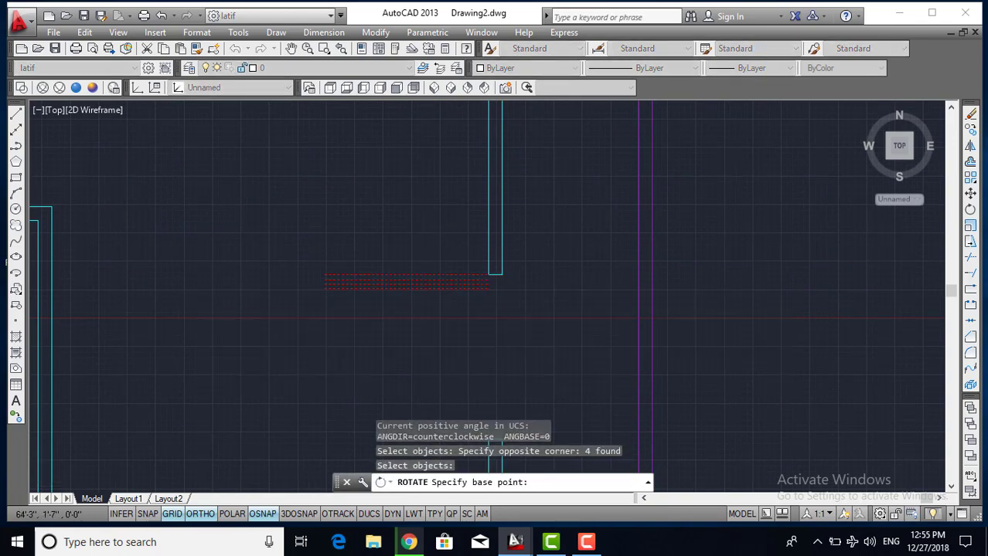
scroll(490, 275, up, 5)
click(492, 276)
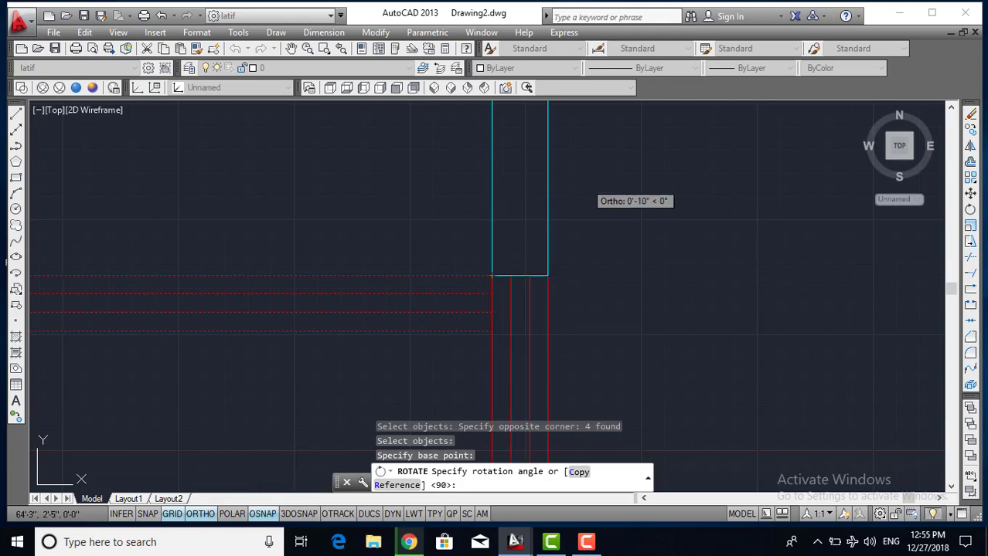
scroll(514, 271, down, 4)
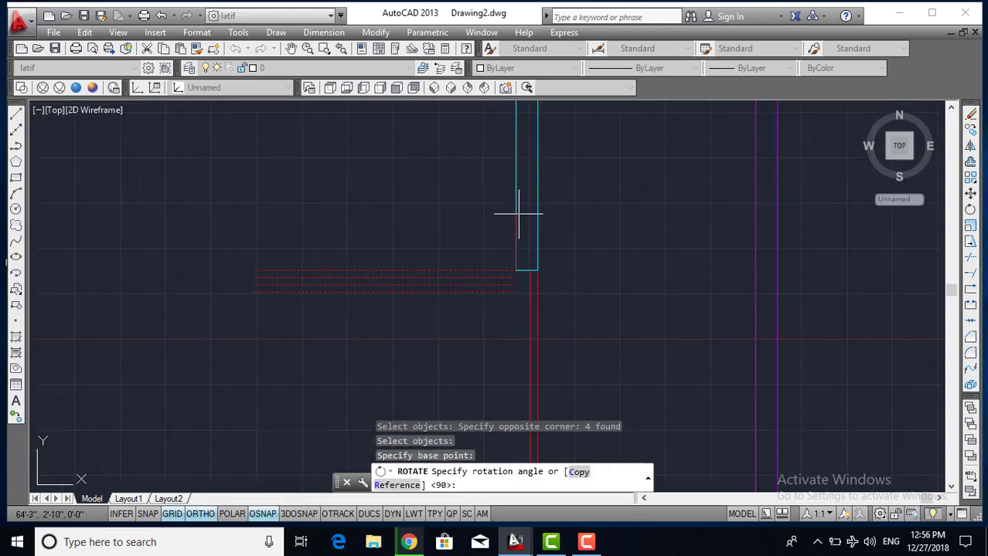
click(516, 118)
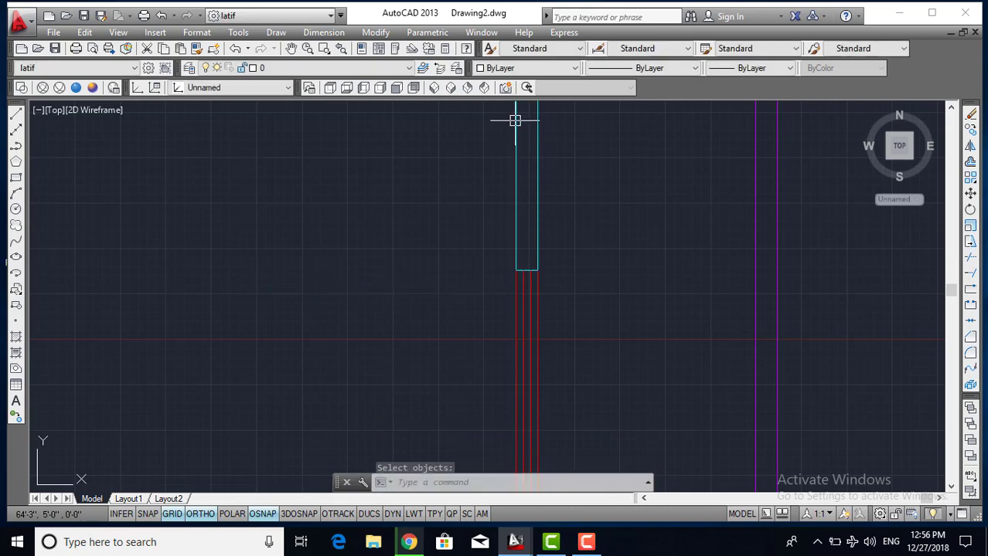
scroll(417, 294, down, 3)
middle_drag(397, 349, 486, 290)
Inspect the bathroom doors in Lesson 2.dwg, then switch back to Drawing2.dwg
scroll(487, 290, down, 3)
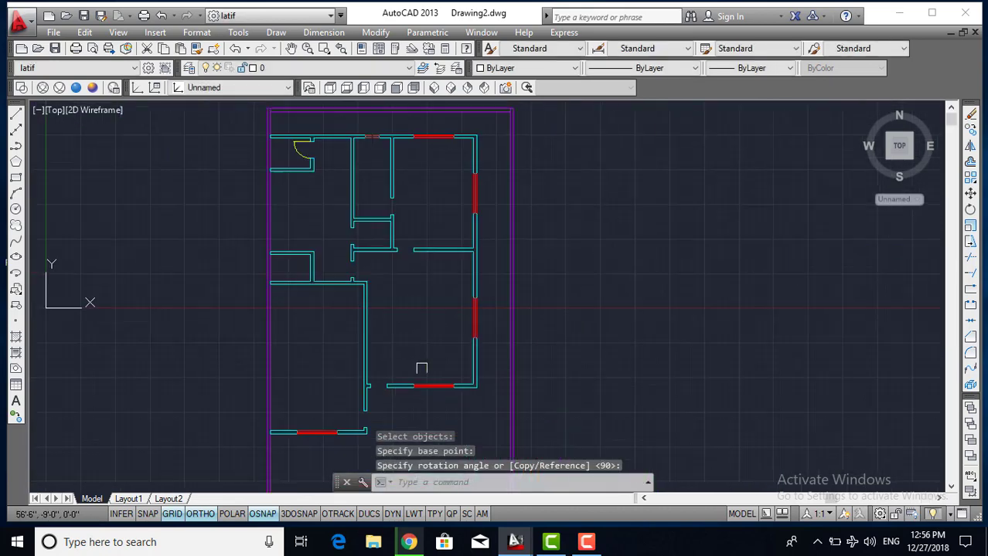
mouse_move(437, 232)
middle_down()
mouse_move(565, 265)
mouse_move(543, 340)
middle_up()
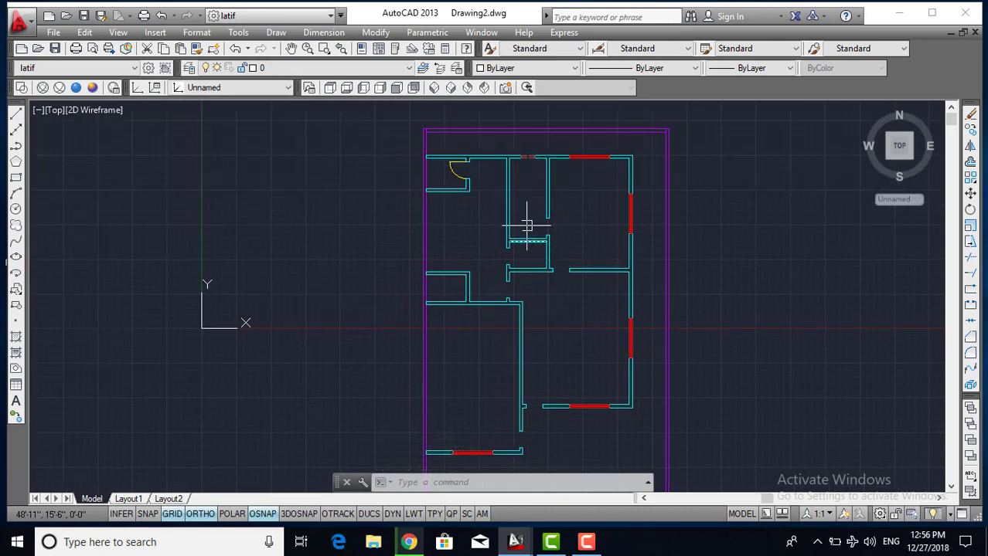
scroll(514, 241, up, 4)
scroll(495, 286, up, 1)
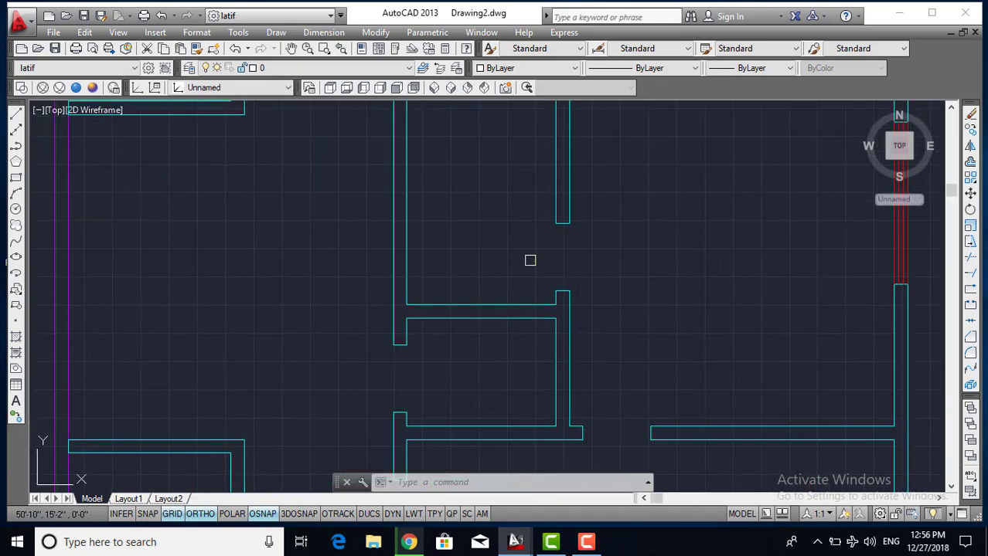
scroll(486, 290, up, 1)
scroll(489, 285, down, 2)
scroll(456, 278, down, 2)
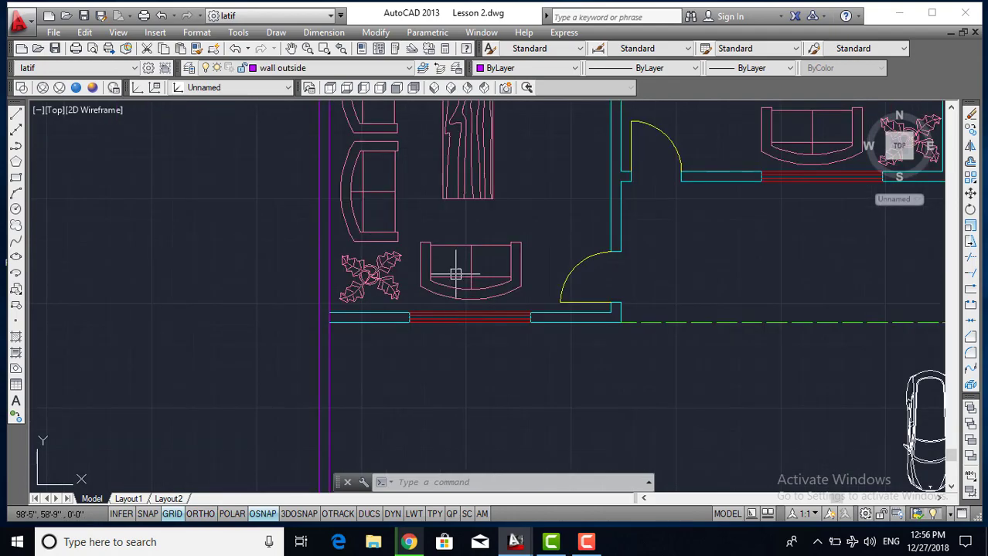
scroll(463, 309, down, 2)
middle_drag(460, 310, 478, 442)
scroll(452, 293, up, 4)
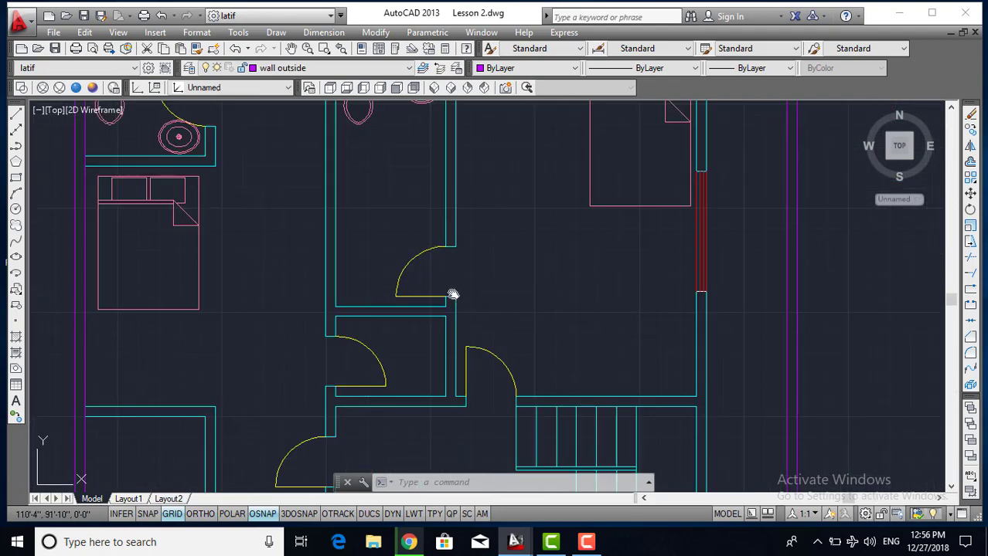
middle_drag(452, 293, 490, 326)
key(ctrl+Tab)
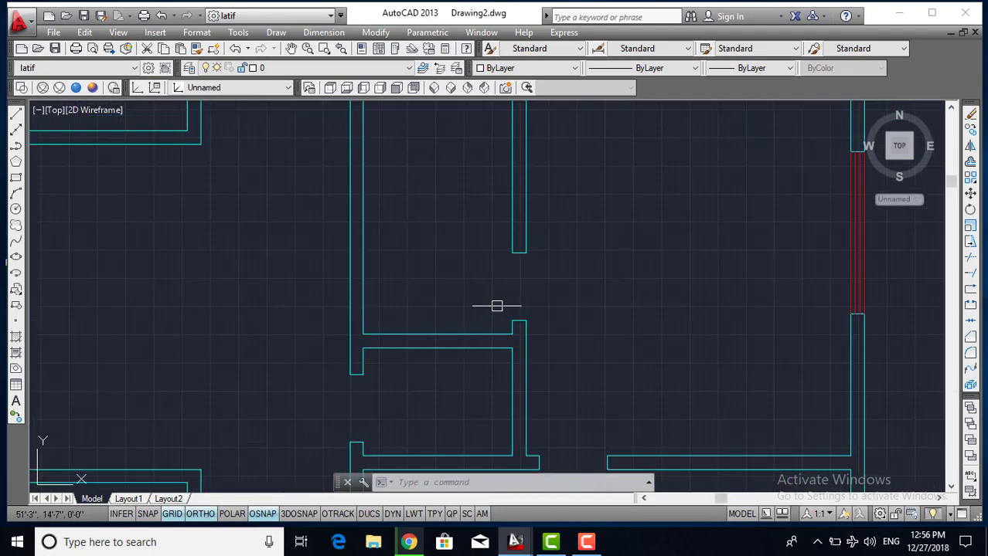
Draw a 2'-6 door leaf line leftward from the interior wall corner
text(l)
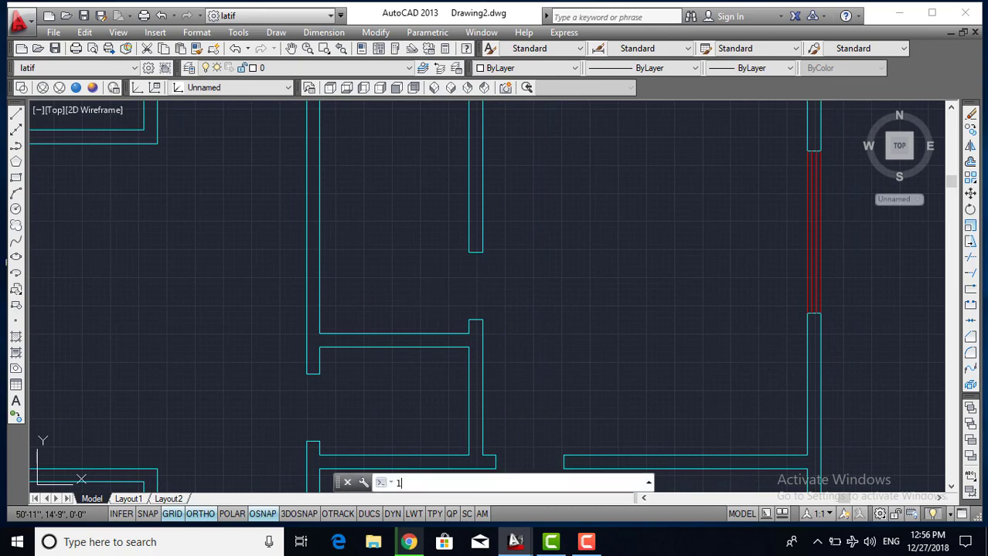
key(Return)
click(469, 320)
text(2'-6)
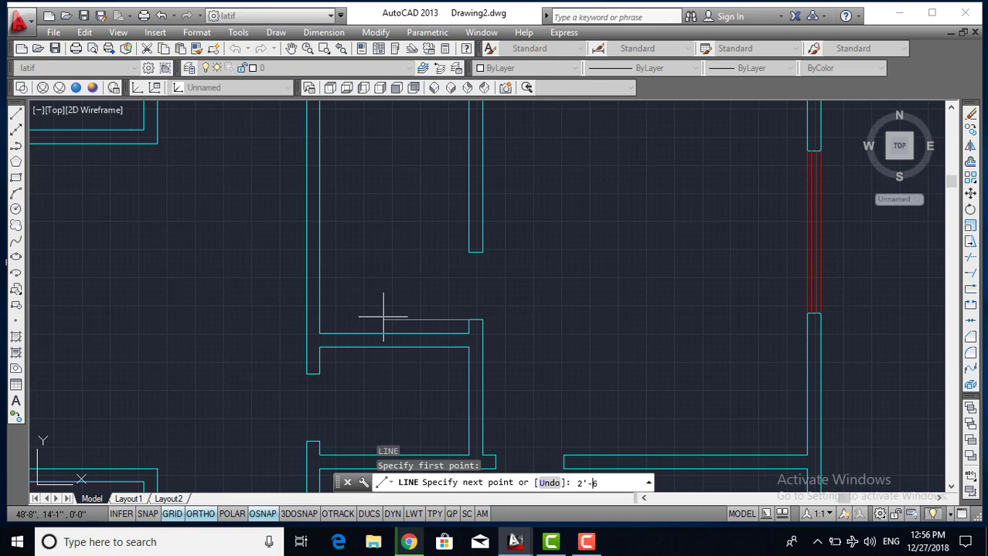
key(Return)
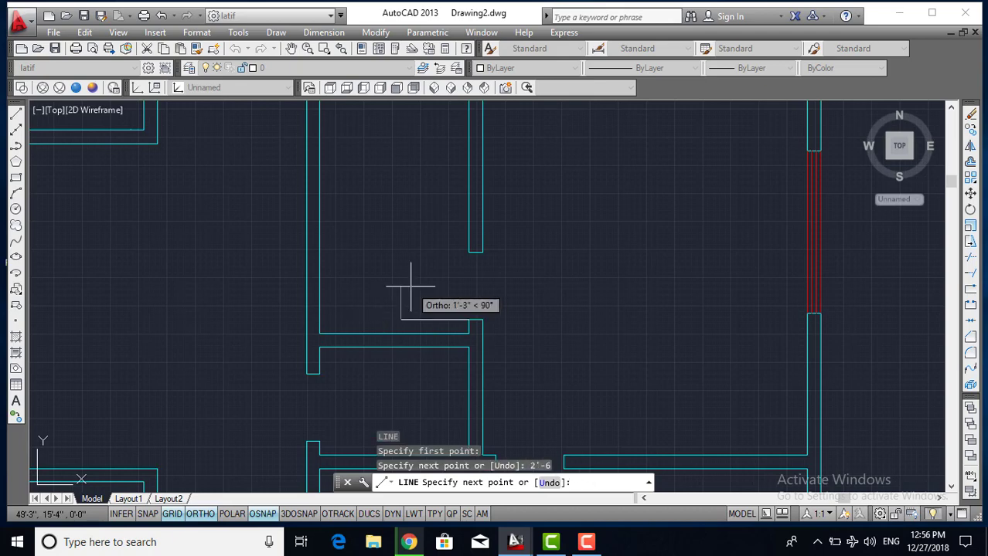
key(Escape)
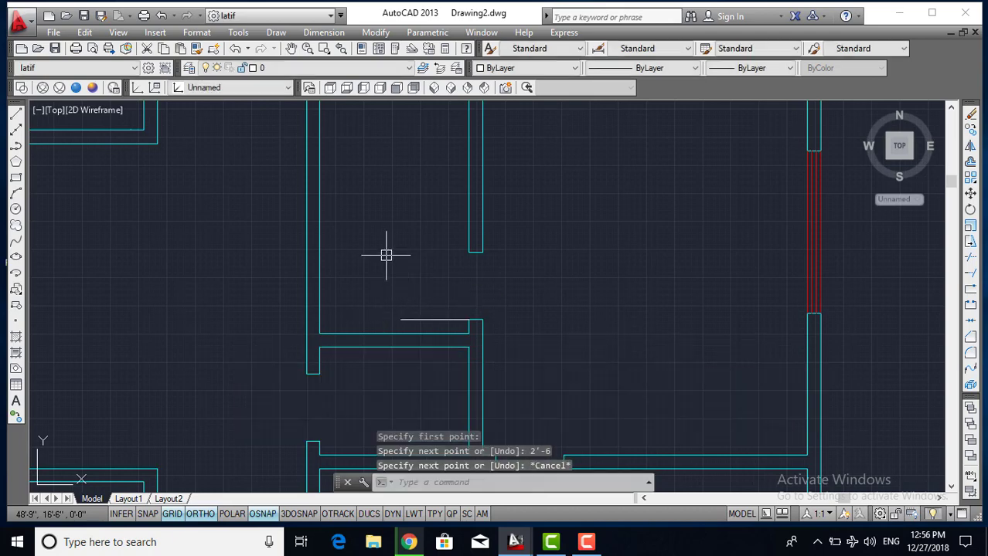
Draw the door swing arc (Start, End, Direction) from the leaf end to the jamb
key(alt+d)
key(a)
key(Return)
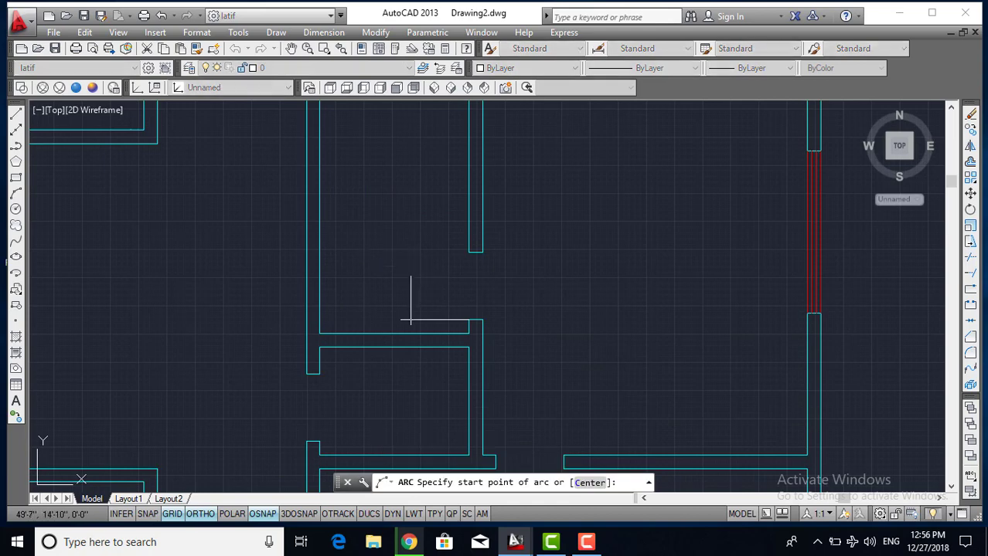
click(401, 319)
click(476, 252)
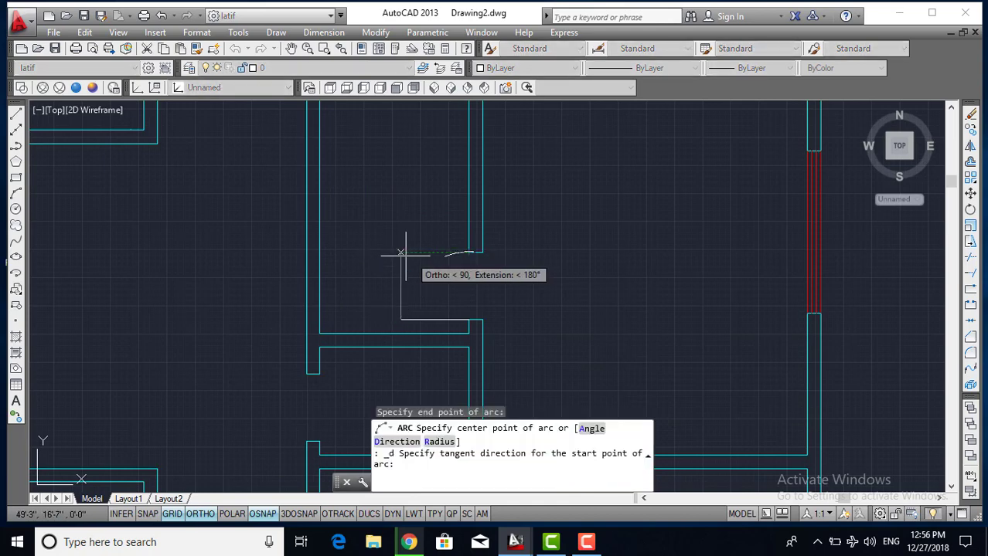
click(357, 240)
scroll(359, 257, down, 2)
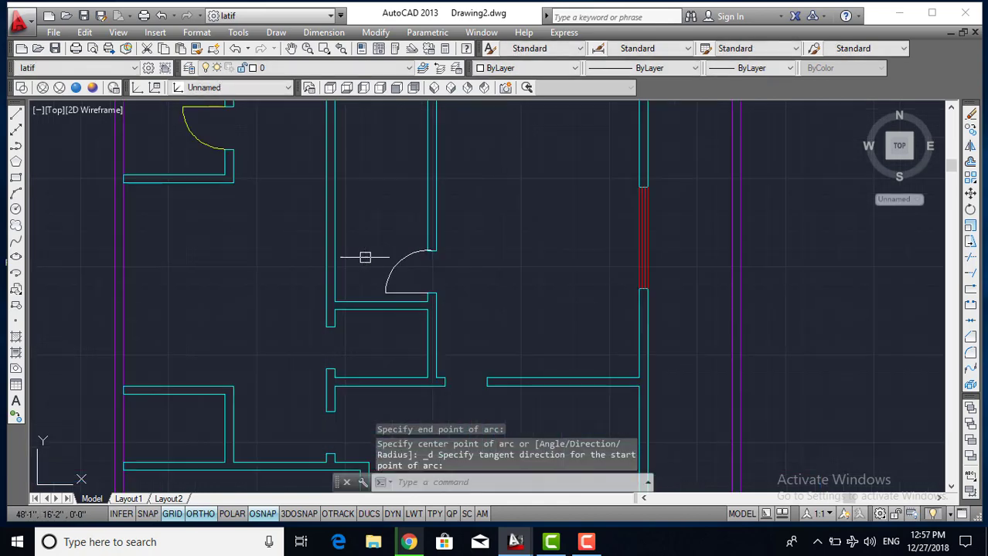
mouse_move(365, 257)
middle_down()
mouse_move(414, 227)
mouse_move(402, 268)
mouse_move(435, 267)
middle_up()
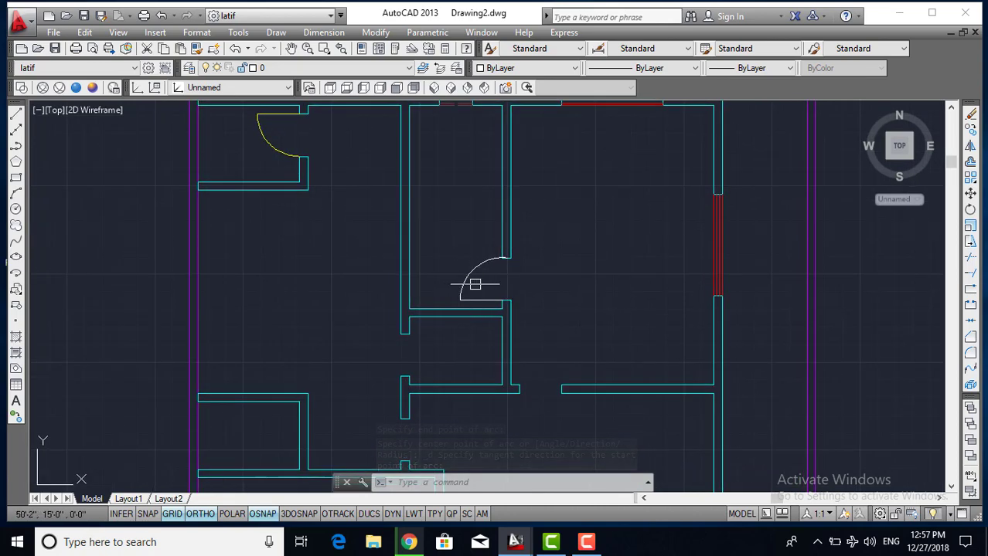
Move the new door's swing arc and leaf line onto the yellow 'door' layer
click(475, 285)
click(464, 294)
scroll(485, 278, up, 5)
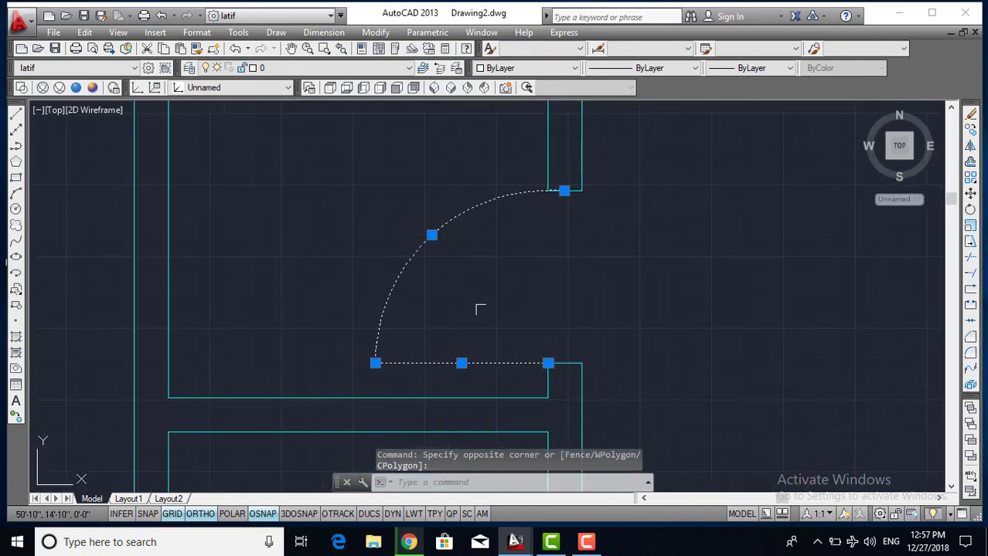
click(430, 337)
click(349, 375)
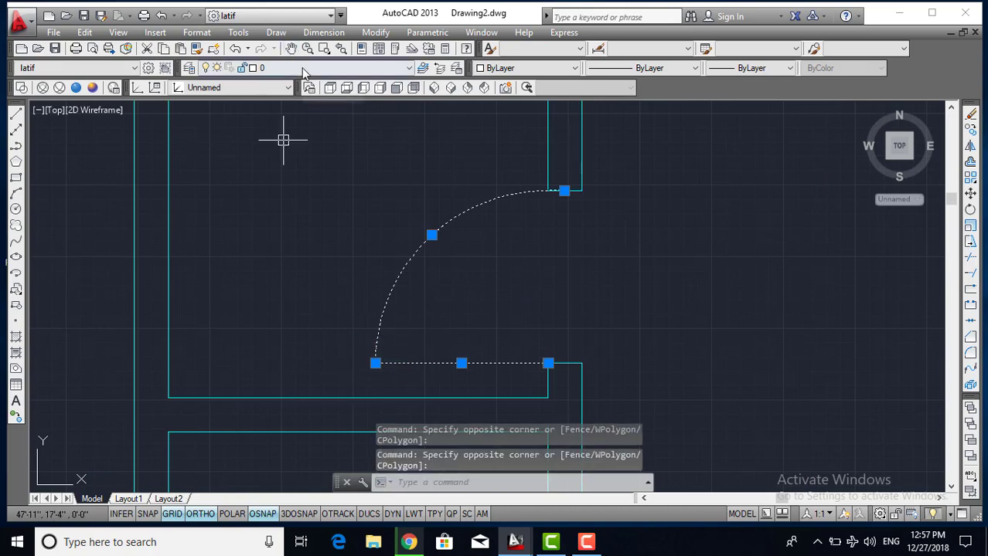
click(304, 71)
click(302, 93)
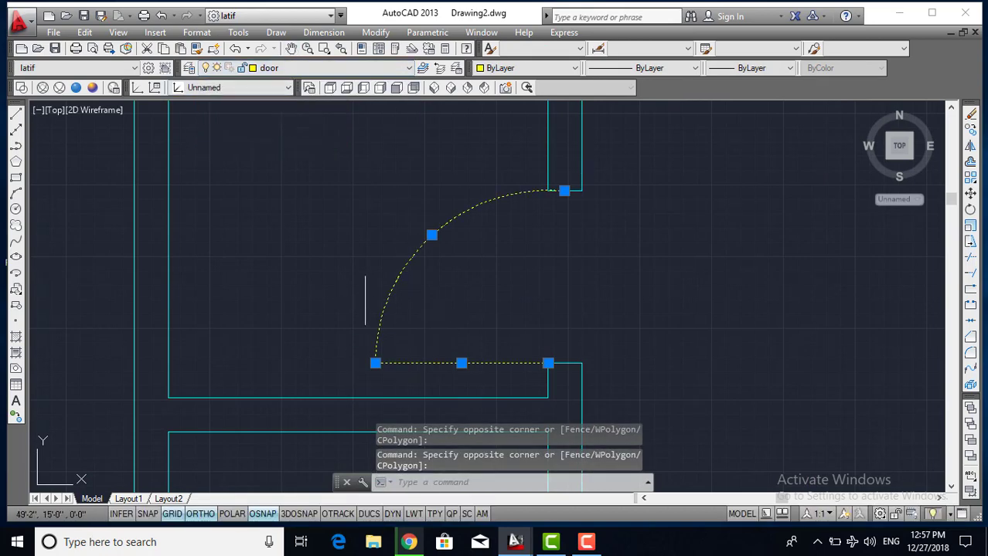
key(Escape)
key(Escape)
scroll(364, 297, down, 2)
scroll(330, 326, down, 4)
scroll(410, 188, up, 1)
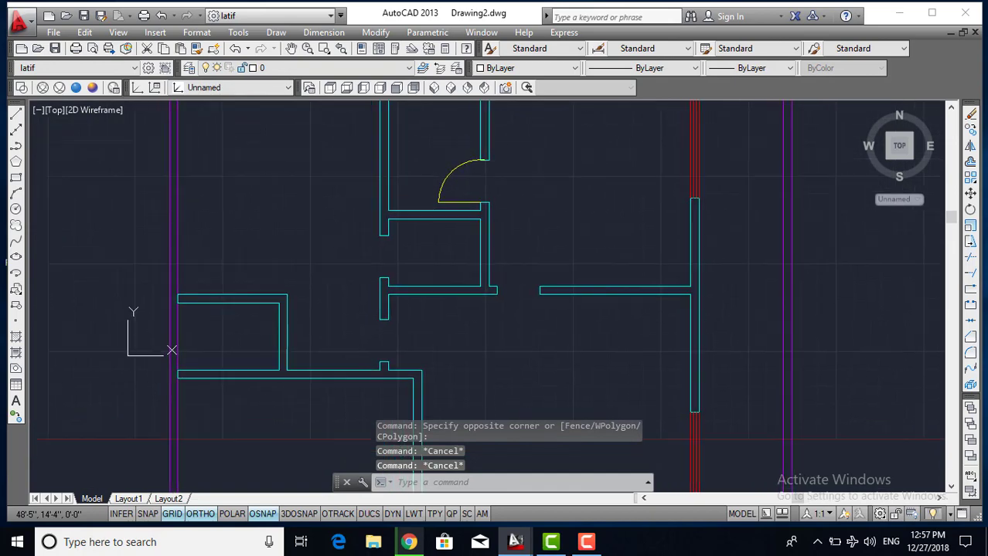
middle_drag(441, 264, 403, 284)
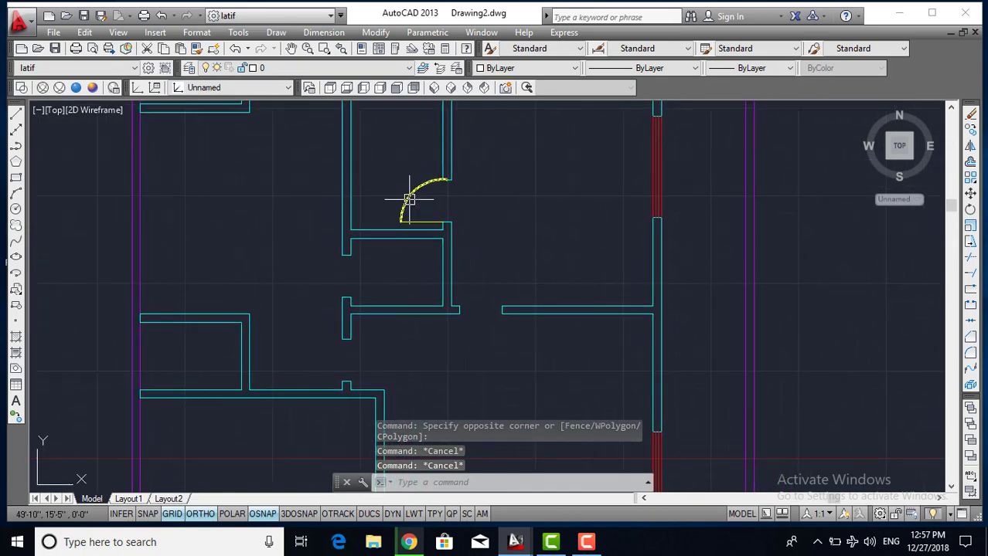
Copy the yellow door from its hinge, placing the first copy at the next opening
scroll(469, 284, up, 1)
scroll(470, 288, up, 1)
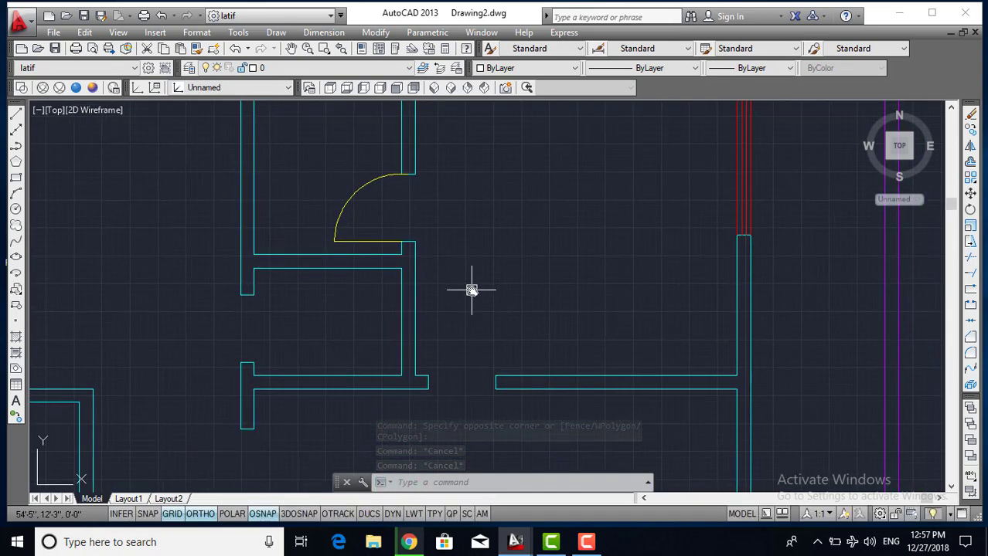
text(cp)
key(Return)
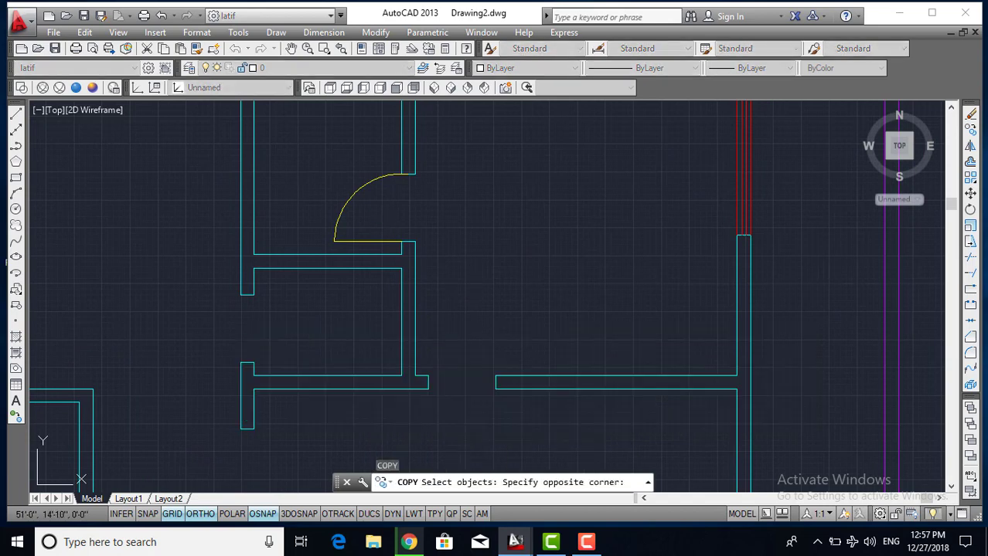
click(317, 245)
key(Return)
scroll(315, 244, up, 2)
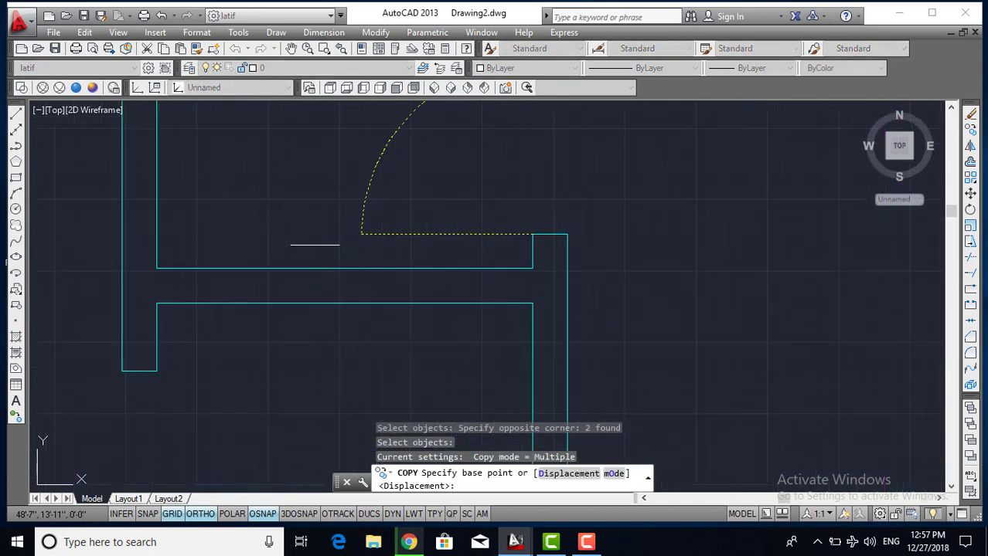
click(532, 232)
scroll(532, 231, down, 3)
scroll(494, 232, up, 3)
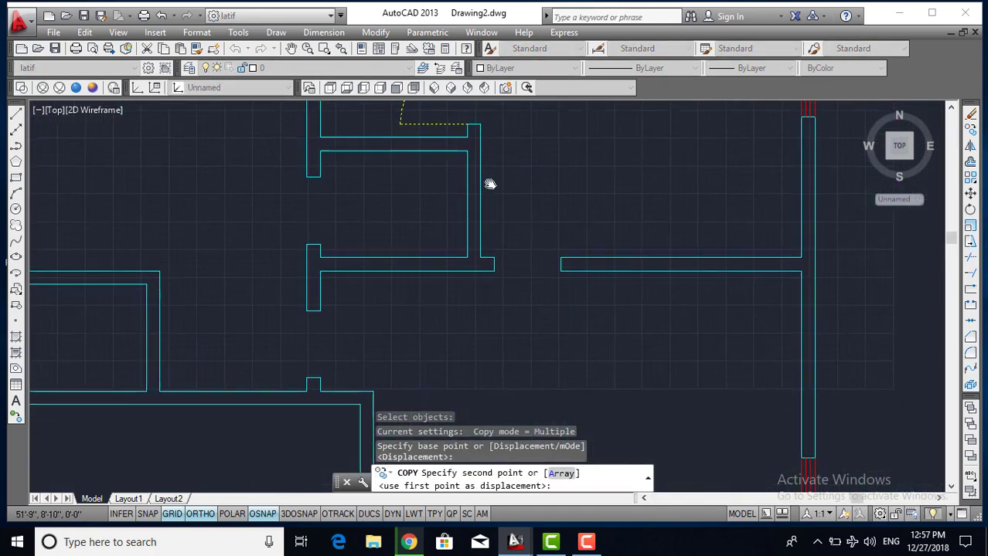
click(493, 263)
Place three more door copies in other wall openings, including near the lower wall
scroll(434, 261, down, 3)
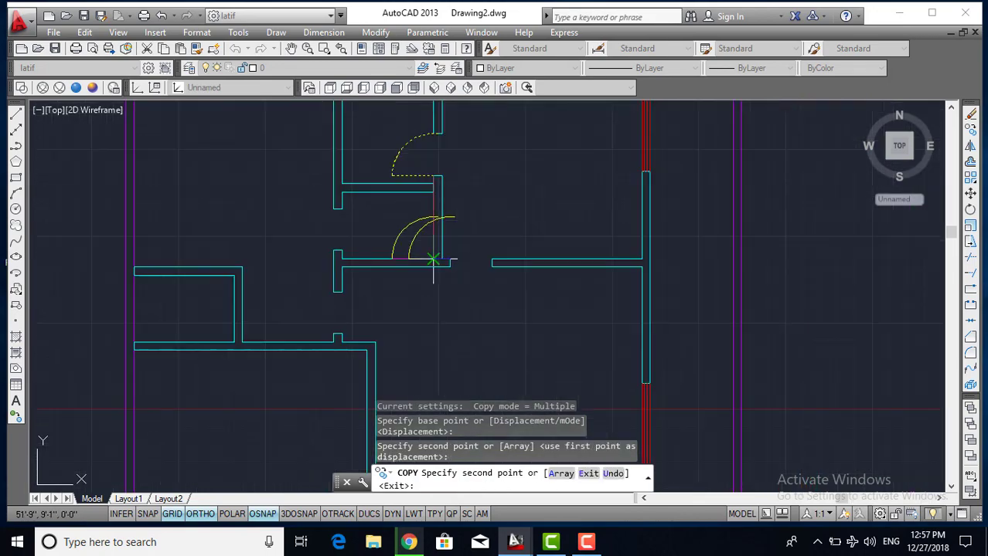
scroll(400, 277, up, 1)
scroll(396, 269, up, 2)
scroll(433, 255, up, 2)
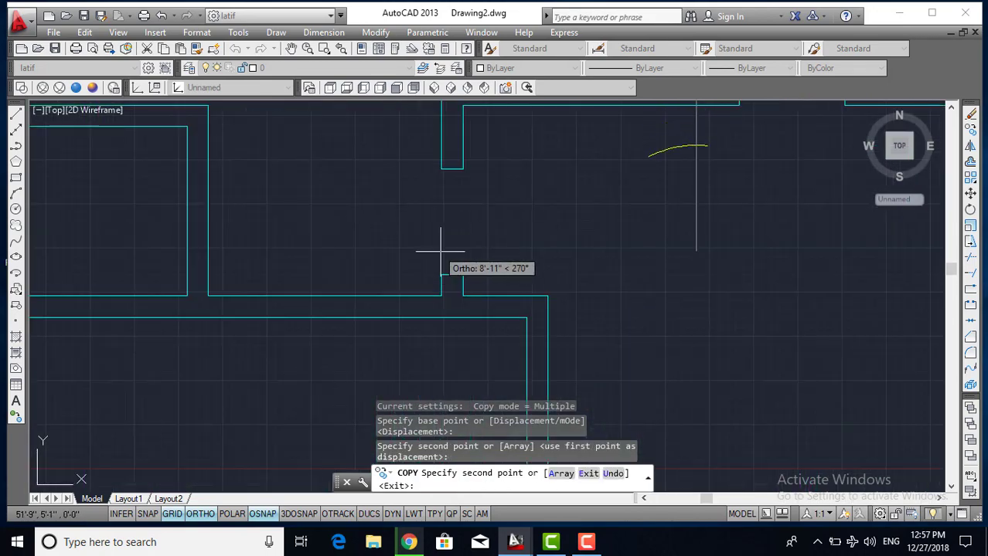
click(440, 271)
scroll(441, 272, down, 3)
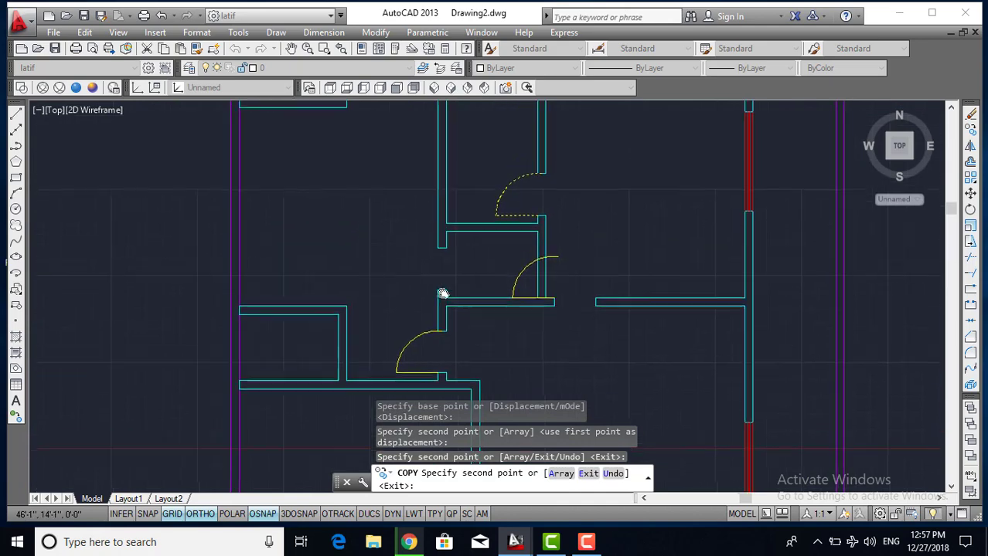
scroll(448, 279, up, 3)
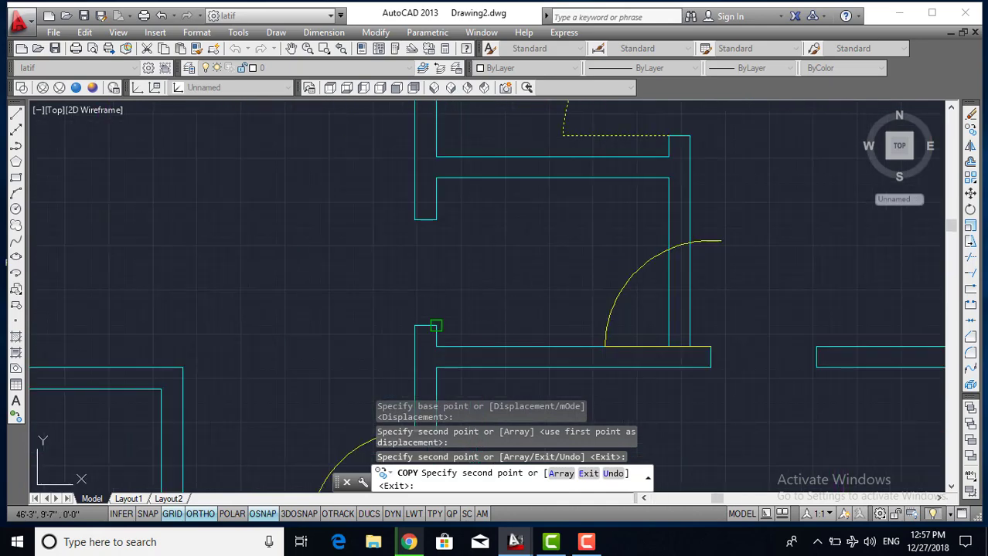
click(436, 319)
scroll(436, 320, down, 2)
scroll(452, 212, down, 1)
scroll(494, 270, up, 1)
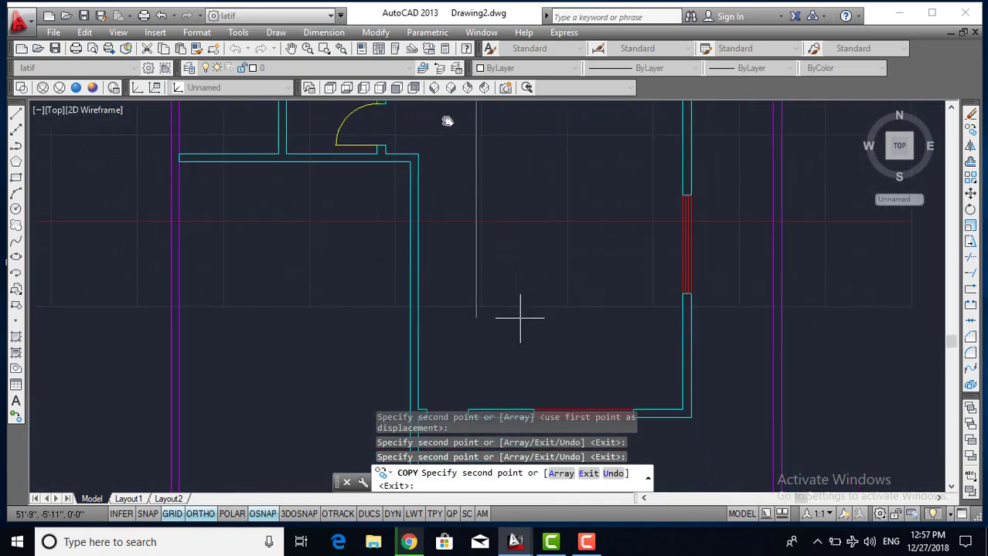
scroll(476, 298, down, 3)
scroll(474, 181, up, 6)
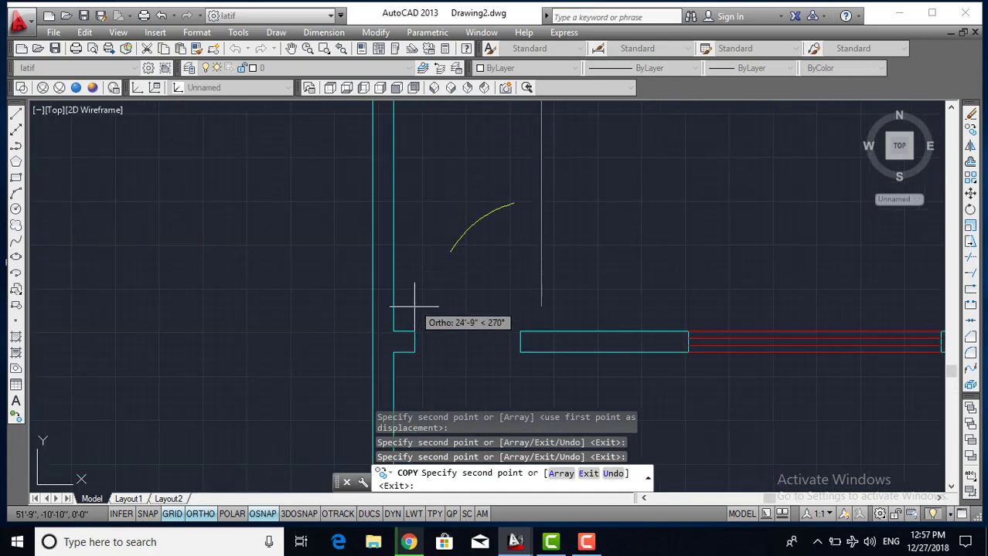
click(415, 332)
Review the whole floor plan and end the door copy command
scroll(478, 254, down, 2)
scroll(416, 353, up, 3)
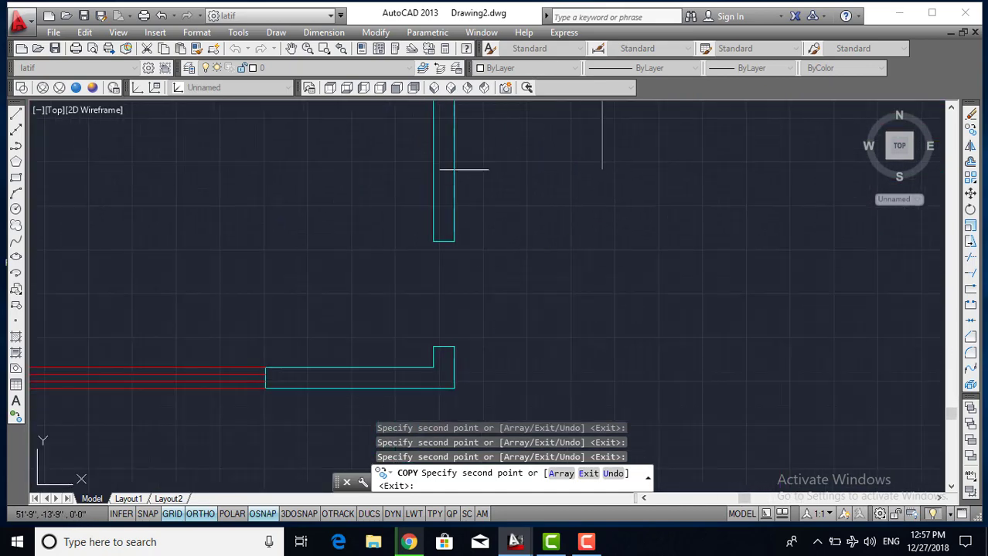
scroll(435, 342, down, 3)
scroll(474, 188, up, 3)
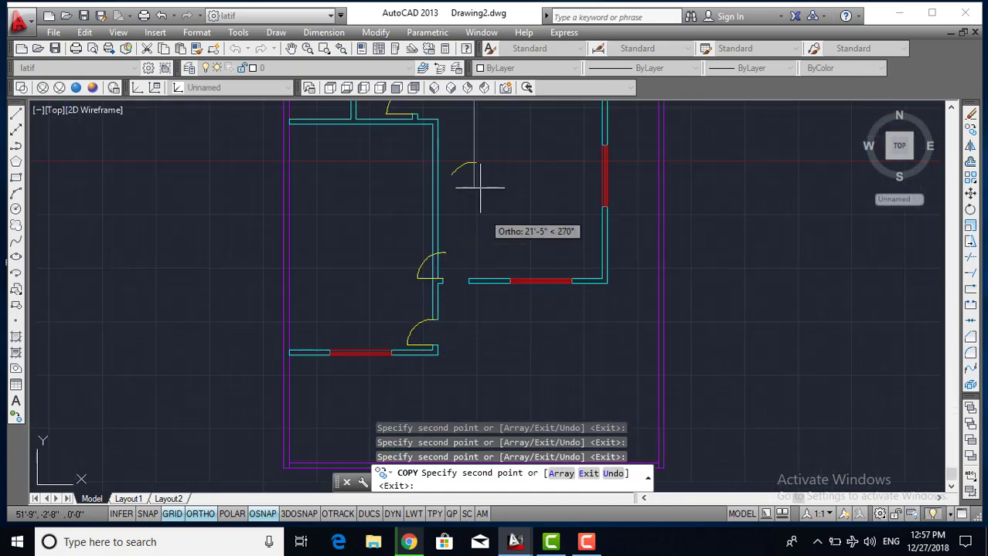
middle_drag(474, 188, 458, 366)
scroll(470, 327, down, 3)
scroll(499, 258, up, 3)
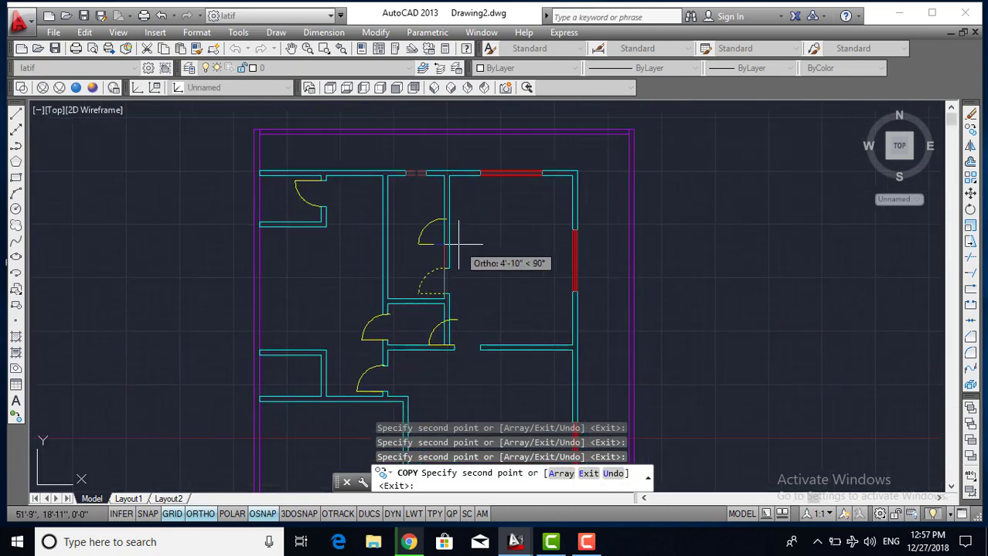
key(Return)
key(Escape)
scroll(460, 277, up, 2)
scroll(481, 306, up, 2)
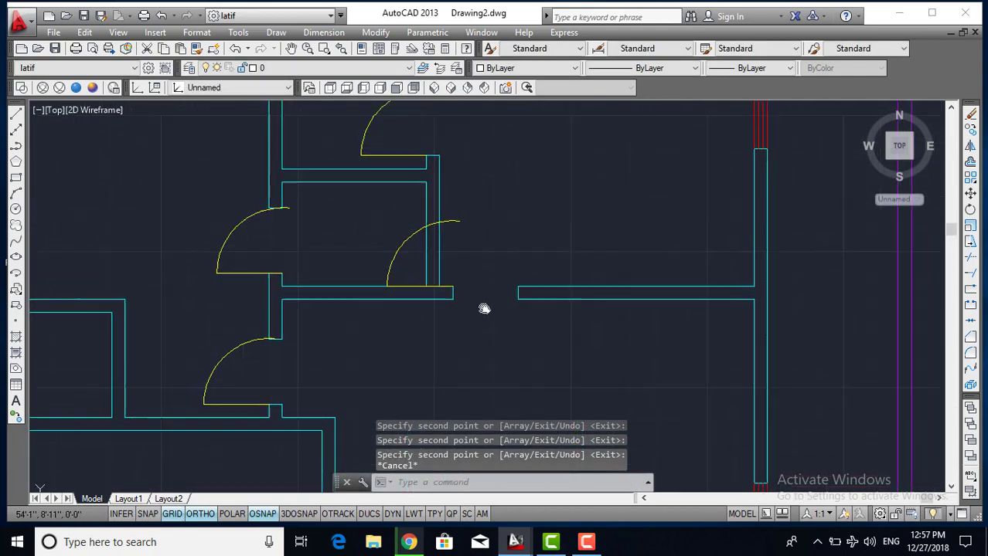
scroll(468, 305, up, 2)
Rotate the first door's arc and leaf 90° about its hinge so it swings right
text(ro)
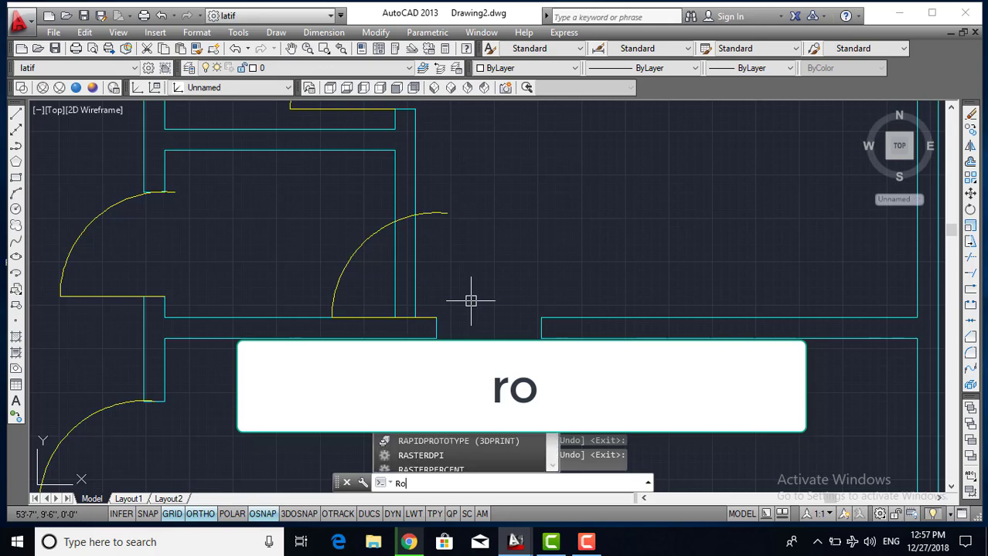
key(Return)
click(344, 266)
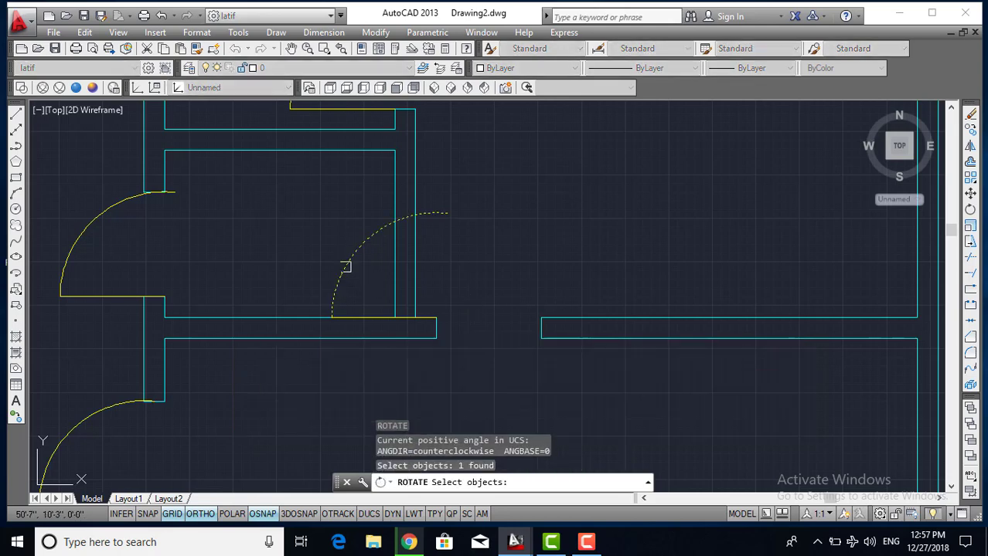
click(362, 316)
key(Return)
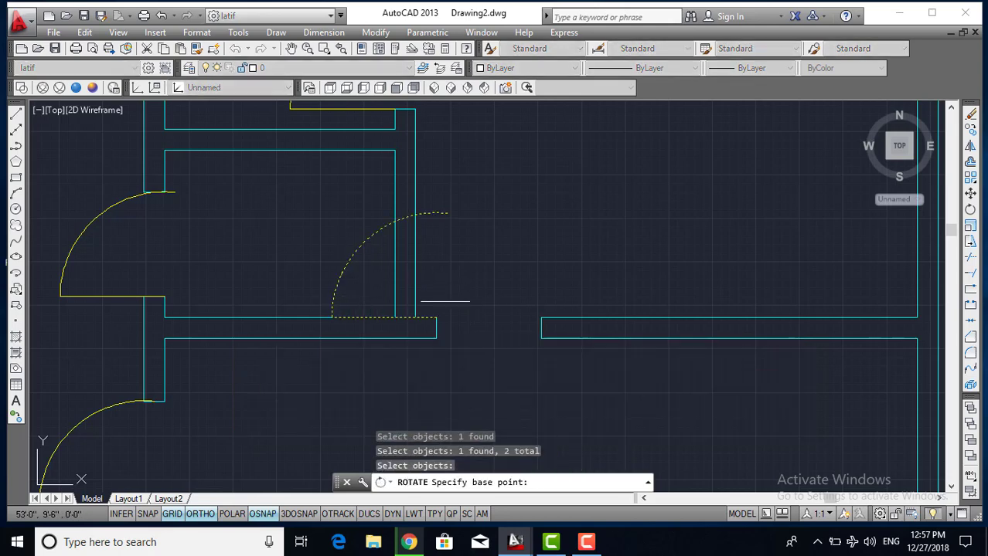
click(436, 317)
click(440, 387)
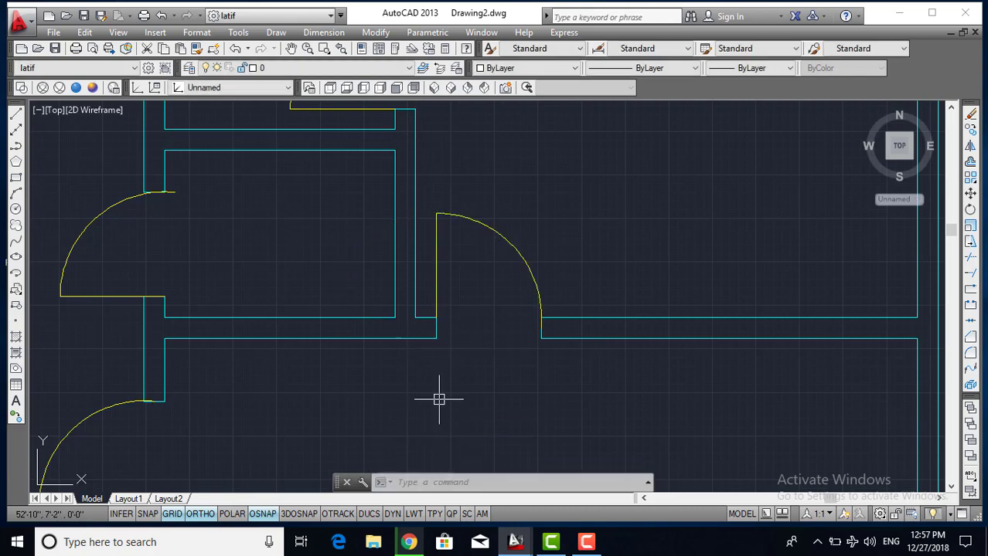
Rotate the second door 180° about its leaf end so it swings downward
scroll(536, 298, down, 3)
middle_drag(253, 269, 447, 269)
scroll(435, 277, up, 3)
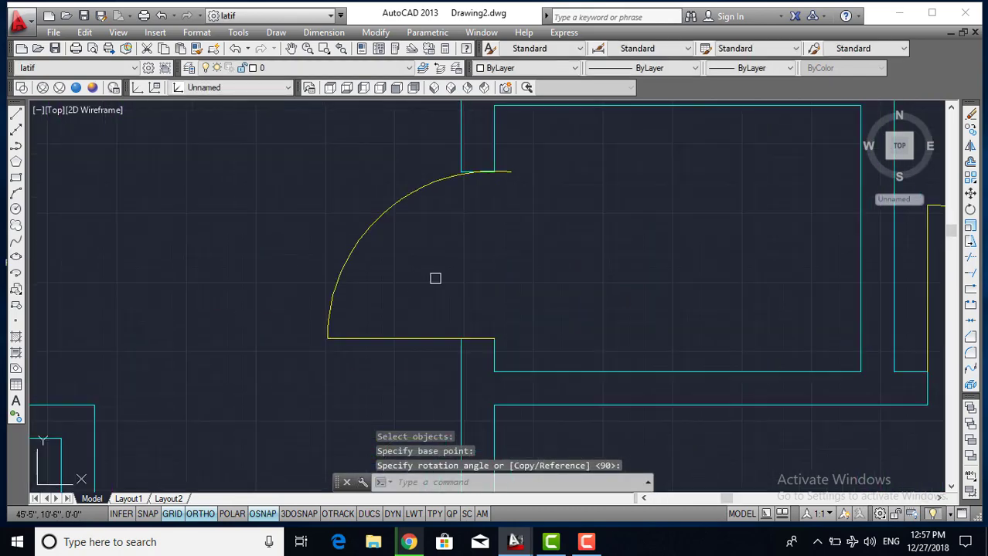
scroll(456, 253, down, 1)
scroll(458, 267, down, 3)
scroll(355, 274, up, 3)
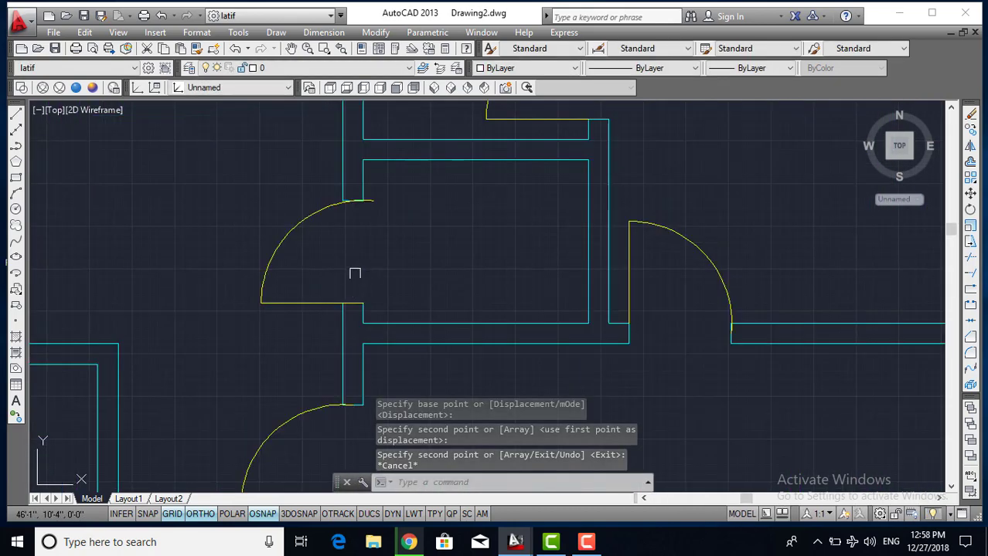
text(ro)
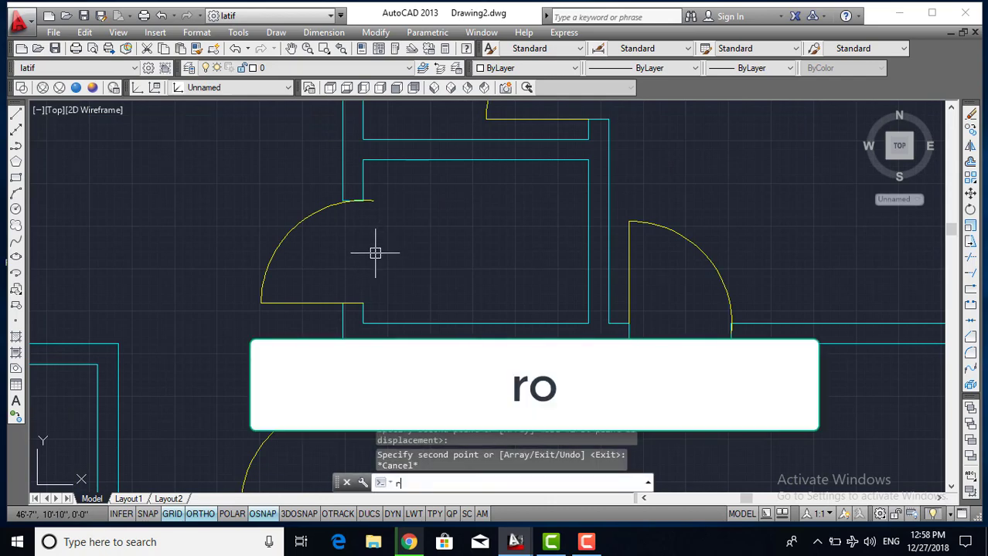
key(Return)
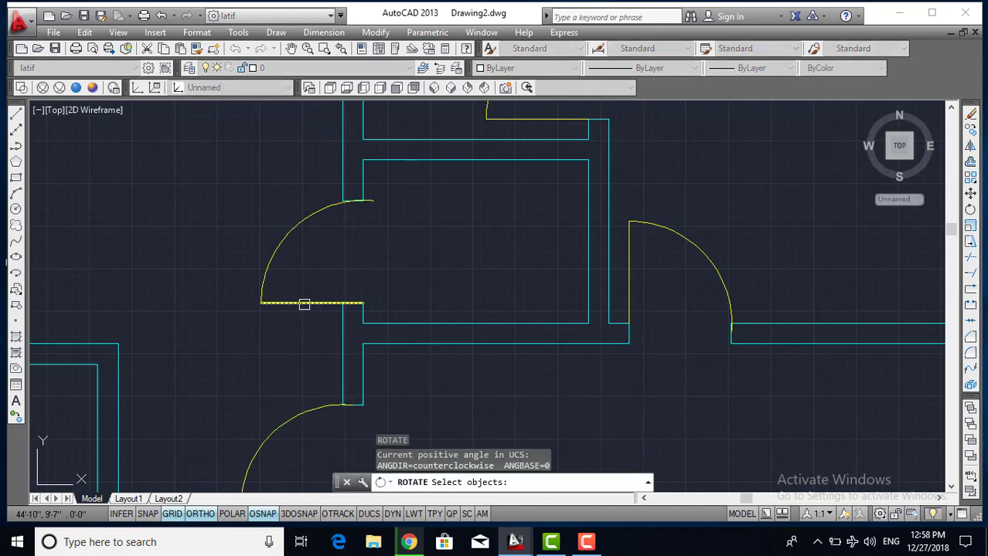
click(304, 302)
click(262, 272)
key(Return)
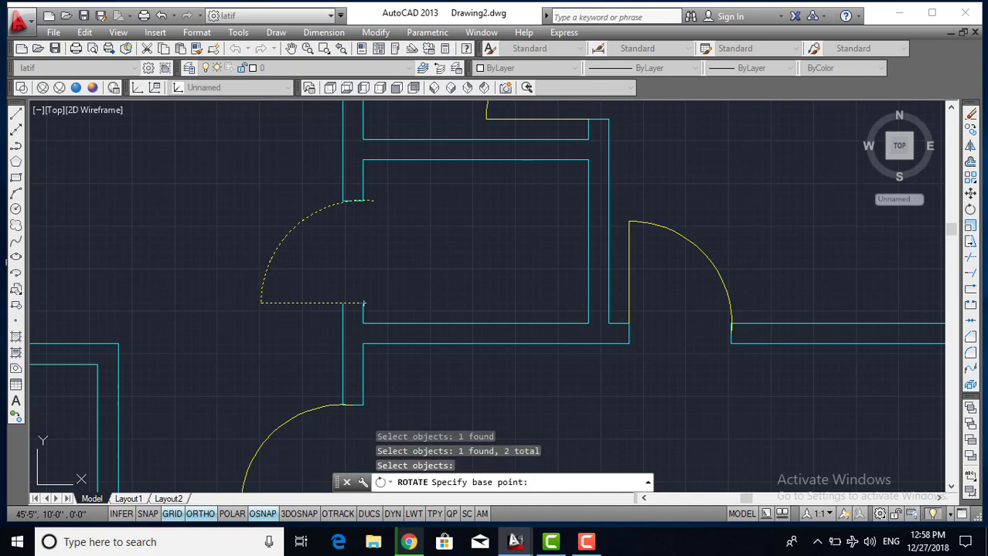
click(363, 303)
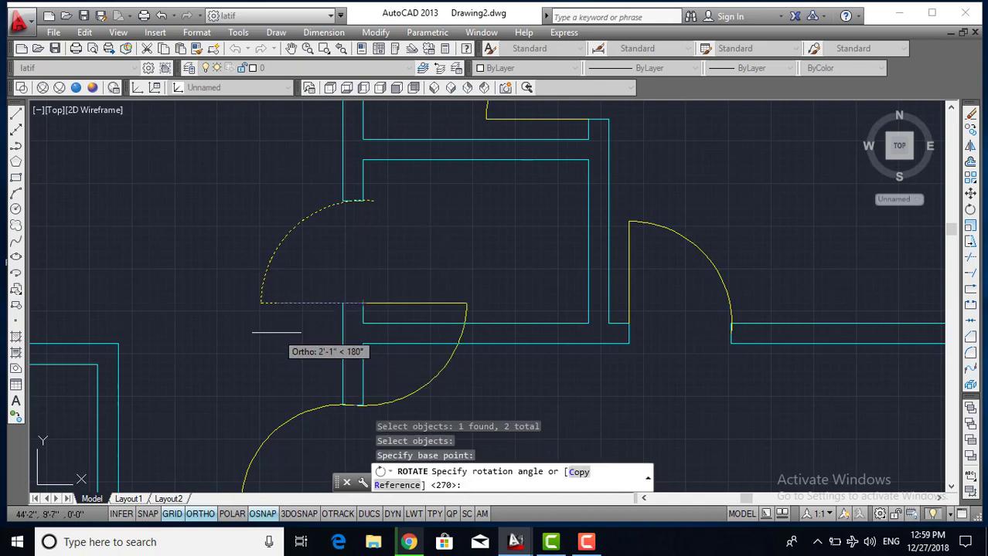
click(297, 287)
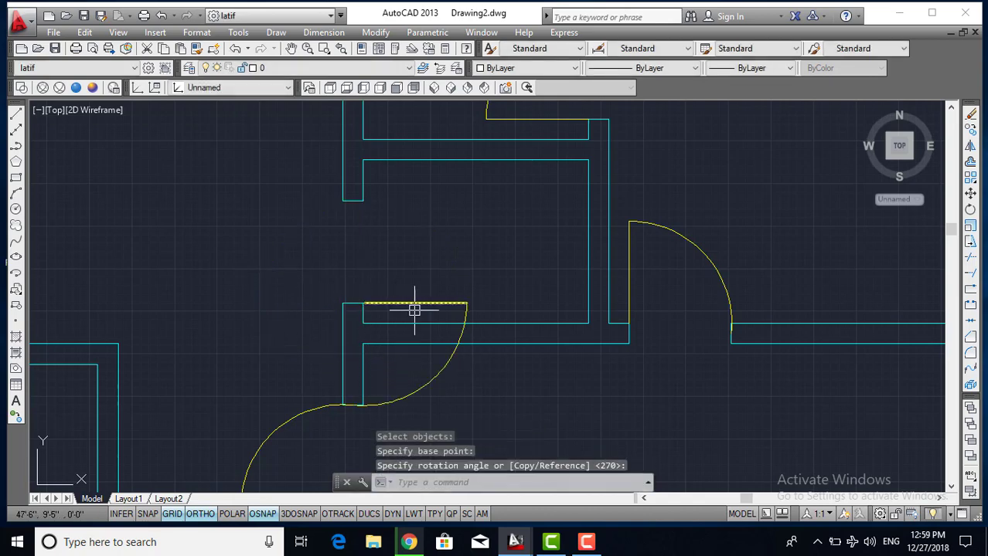
Mirror the second door about a vertical line through its hinge, erasing the original
text(m)
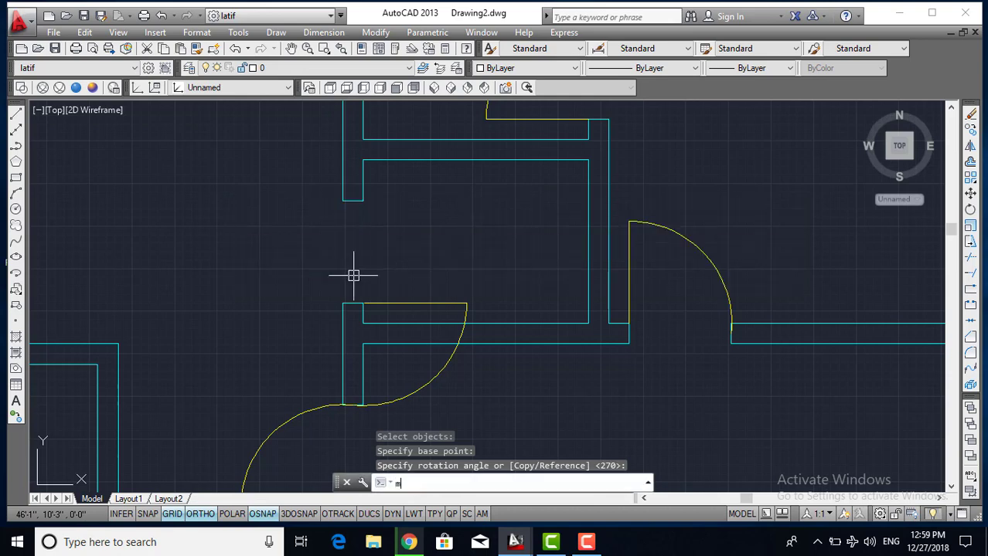
text(i)
key(Return)
click(388, 304)
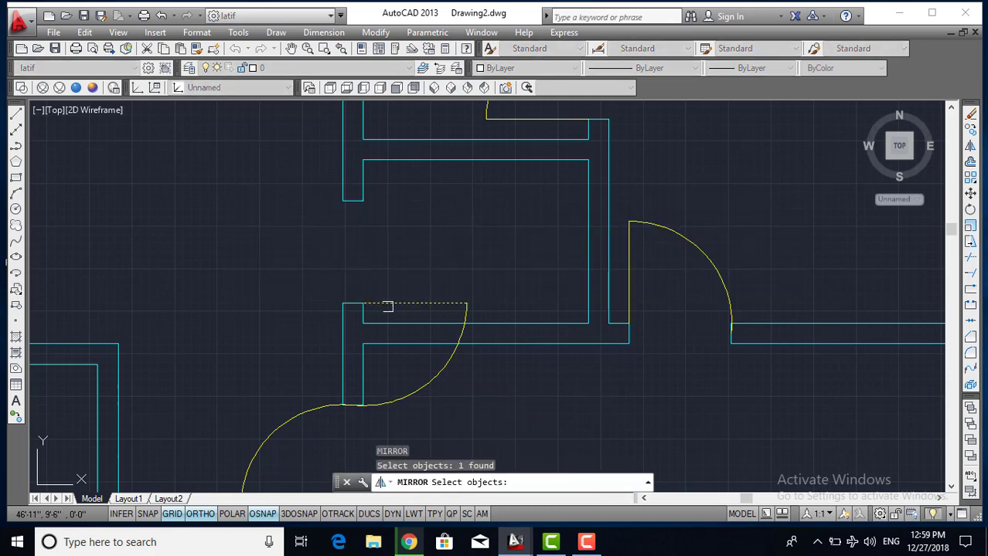
click(412, 393)
key(Return)
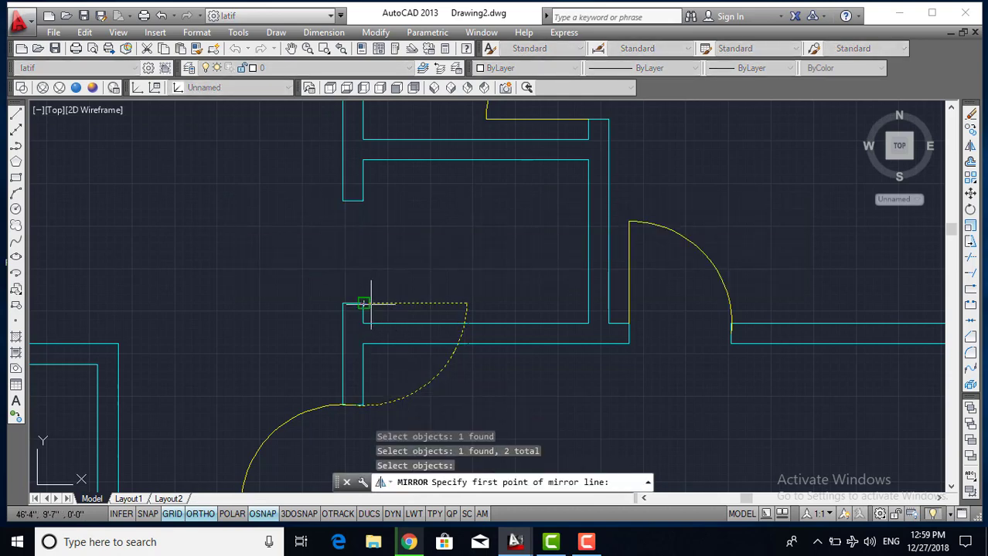
click(370, 304)
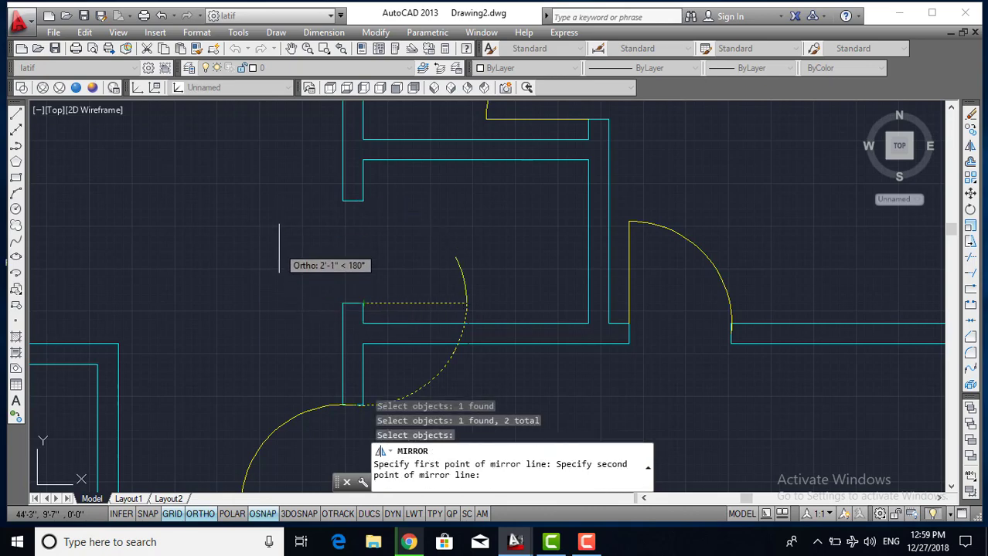
click(279, 249)
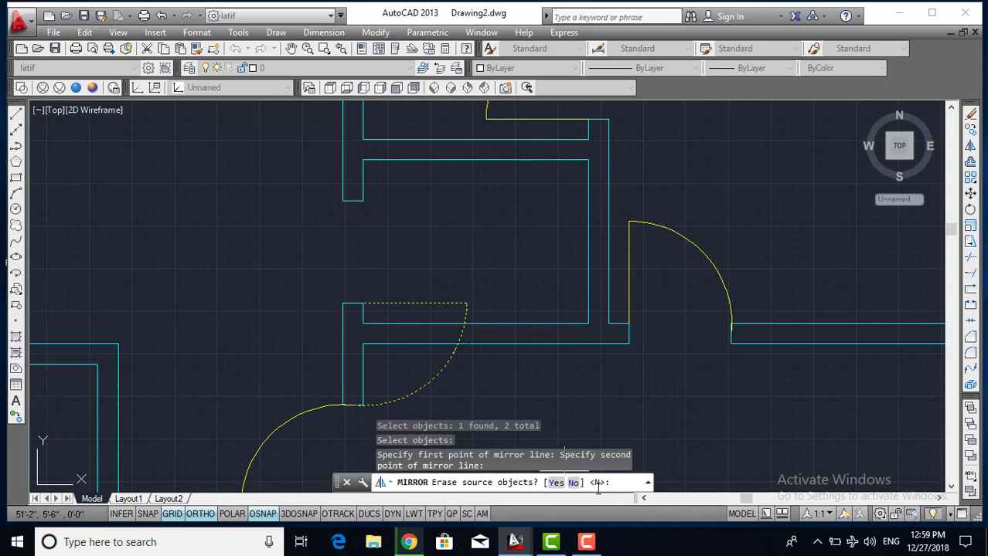
click(556, 483)
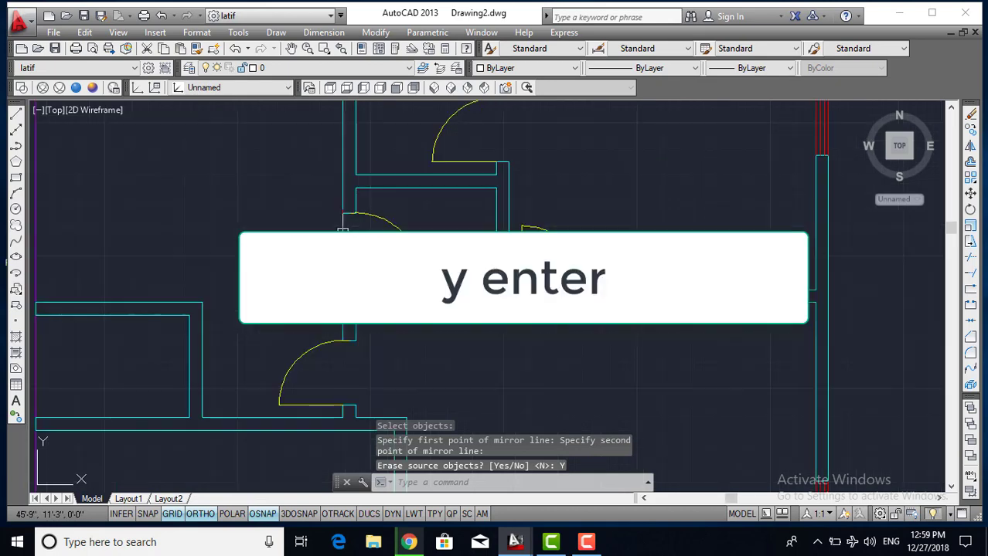
scroll(355, 301, down, 2)
scroll(349, 294, down, 2)
scroll(371, 317, down, 1)
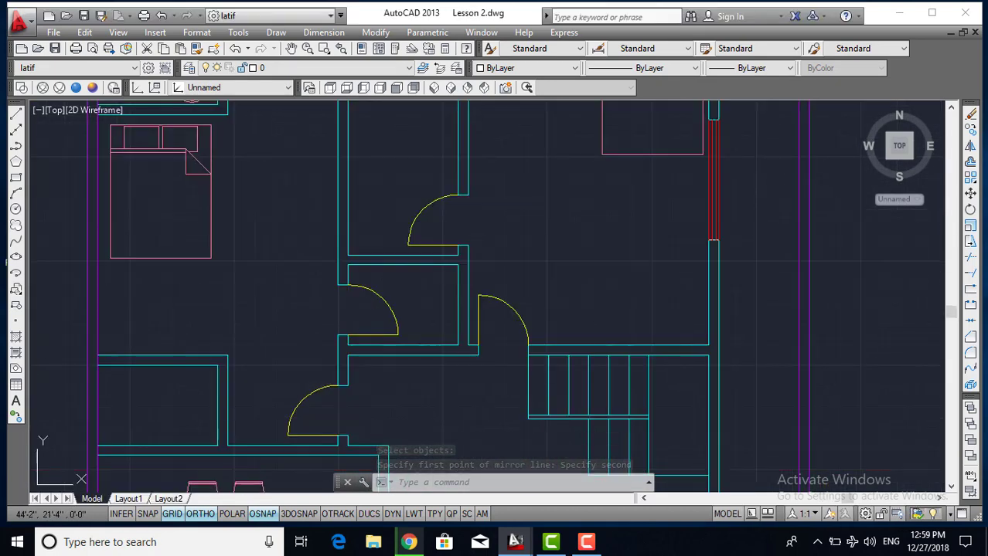
scroll(341, 254, down, 2)
middle_drag(342, 254, 338, 329)
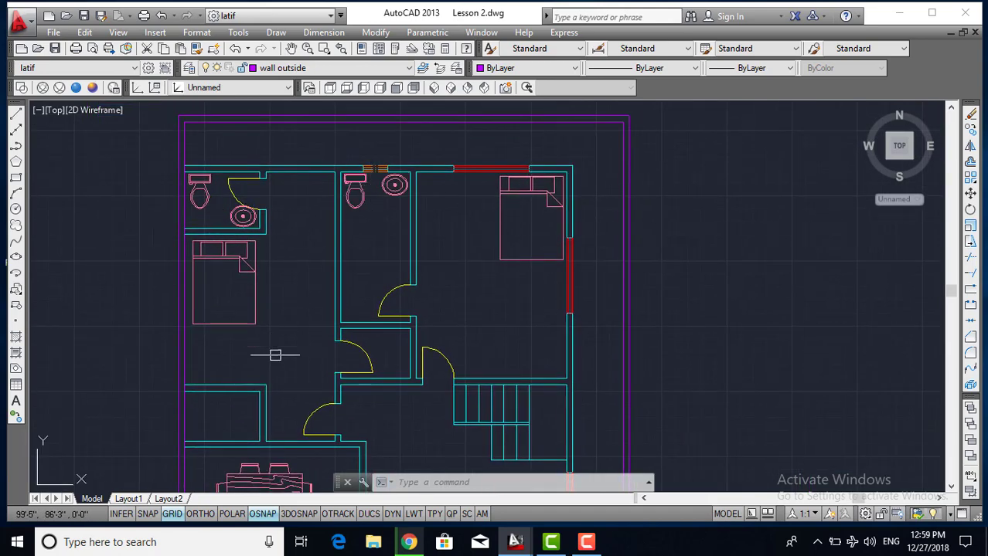
middle_drag(274, 355, 252, 212)
middle_drag(355, 384, 353, 212)
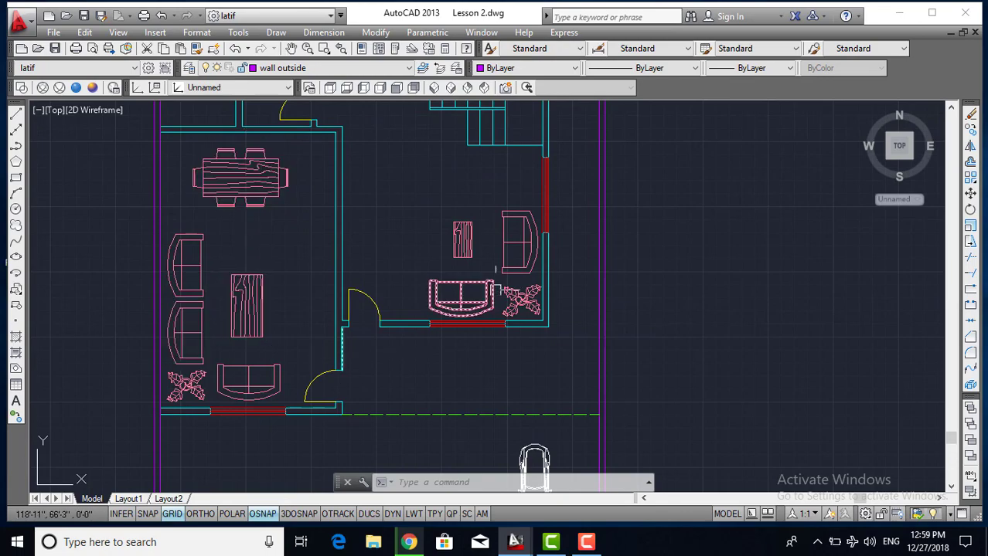
scroll(200, 342, down, 2)
middle_drag(348, 232, 341, 317)
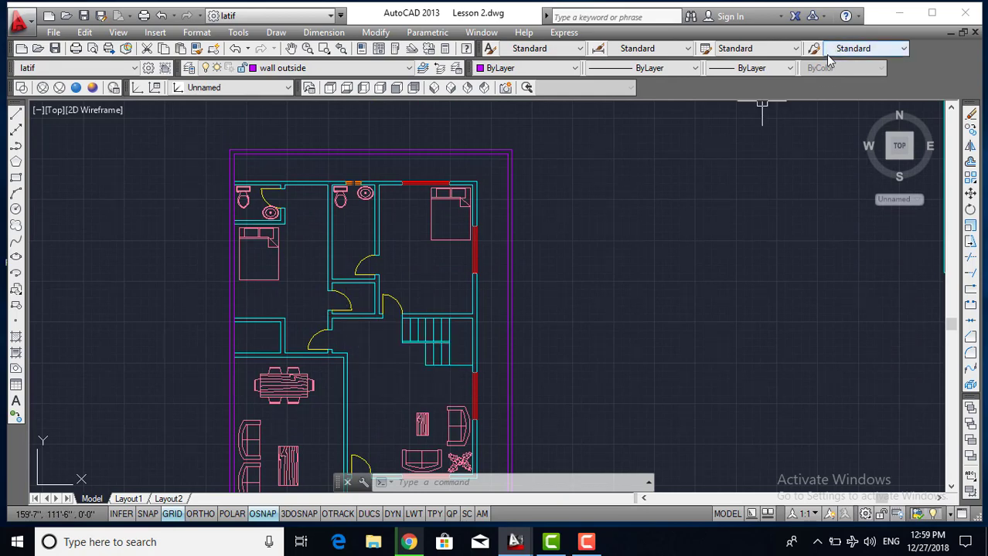
Return to the Drawing2 plan and pan to its lower part
key(ctrl+Tab)
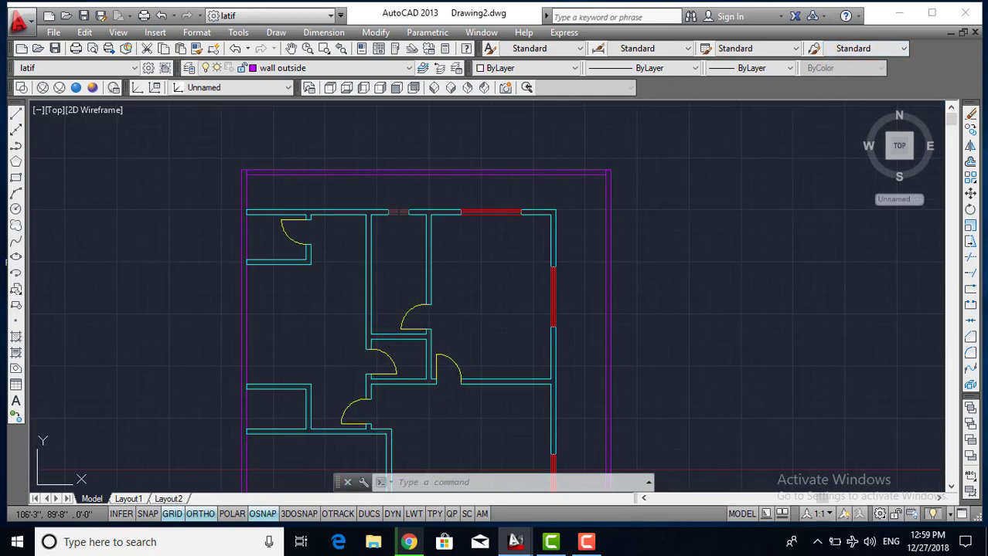
scroll(407, 274, down, 4)
mouse_move(397, 326)
middle_down()
mouse_move(355, 231)
mouse_move(364, 212)
middle_up()
scroll(344, 278, up, 2)
scroll(362, 271, up, 2)
scroll(362, 271, down, 3)
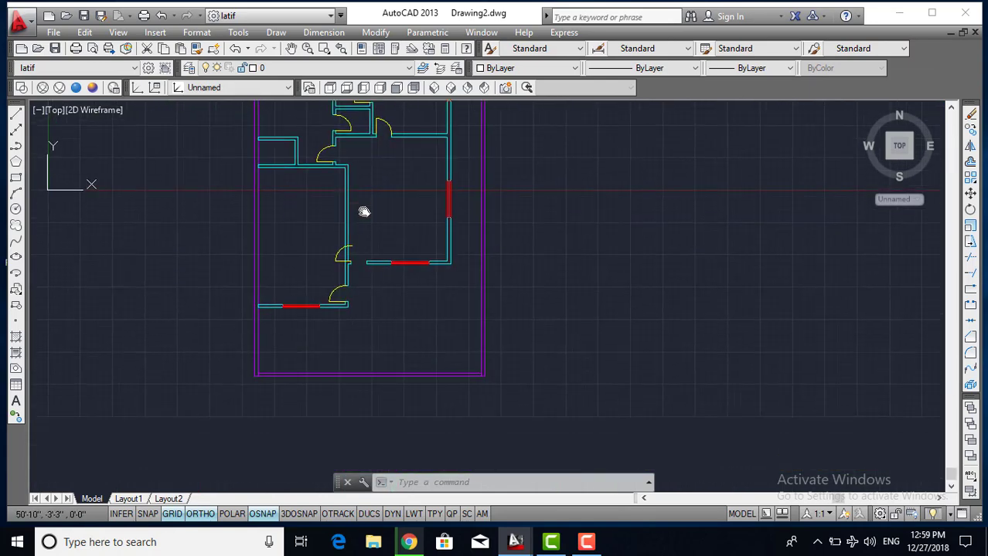
scroll(363, 210, up, 4)
scroll(355, 264, up, 2)
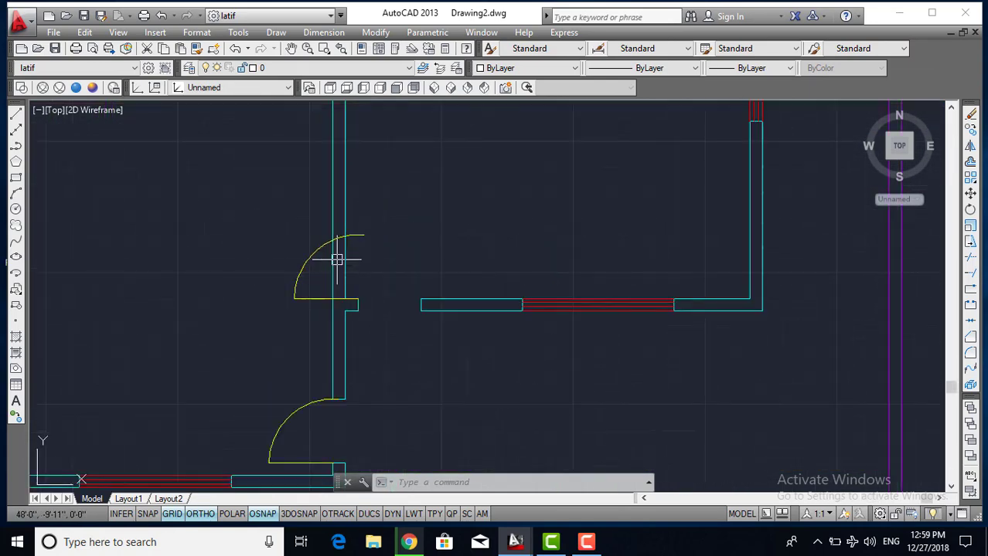
Rotate the lower-left door -90° about its hinge so it opens to the right
text(ro)
key(Return)
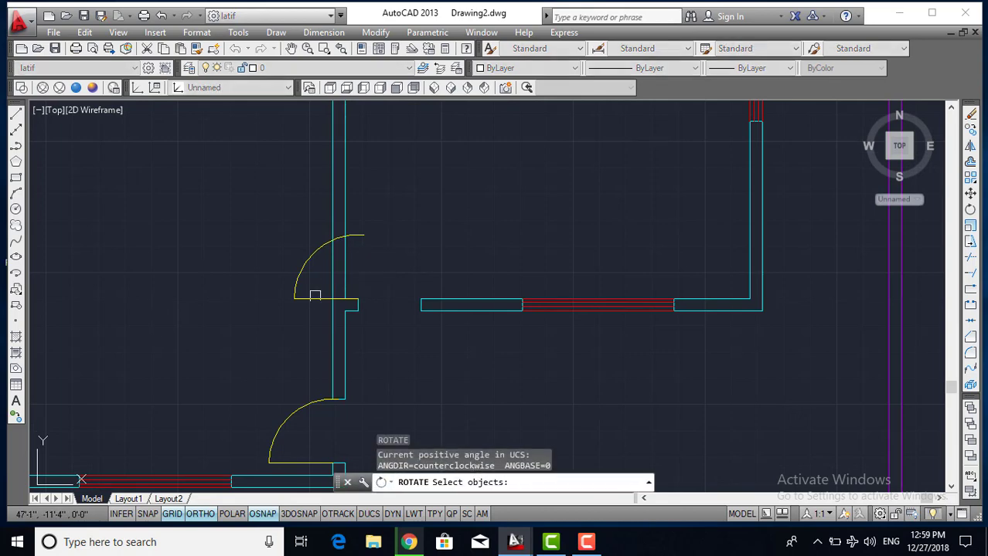
click(315, 318)
click(283, 277)
key(Return)
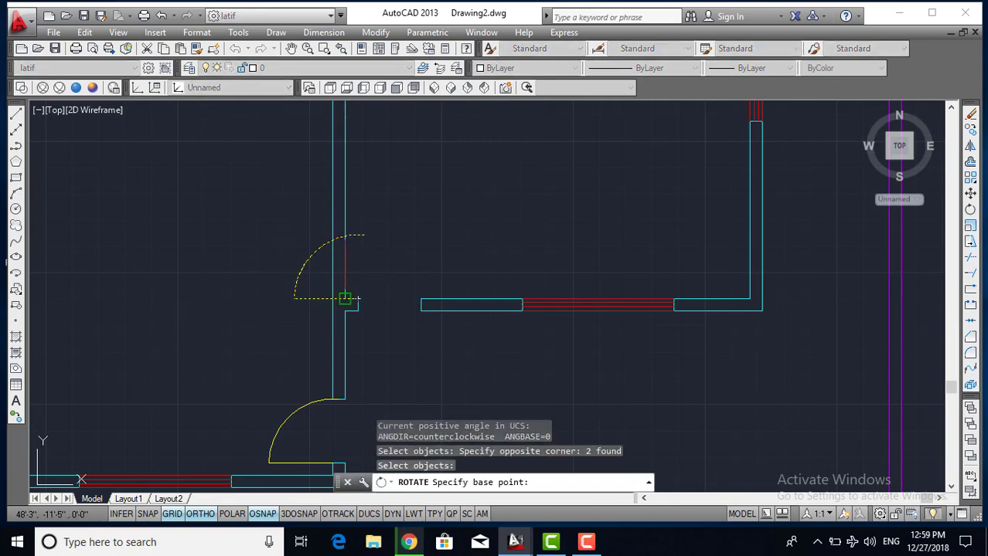
click(360, 294)
click(357, 331)
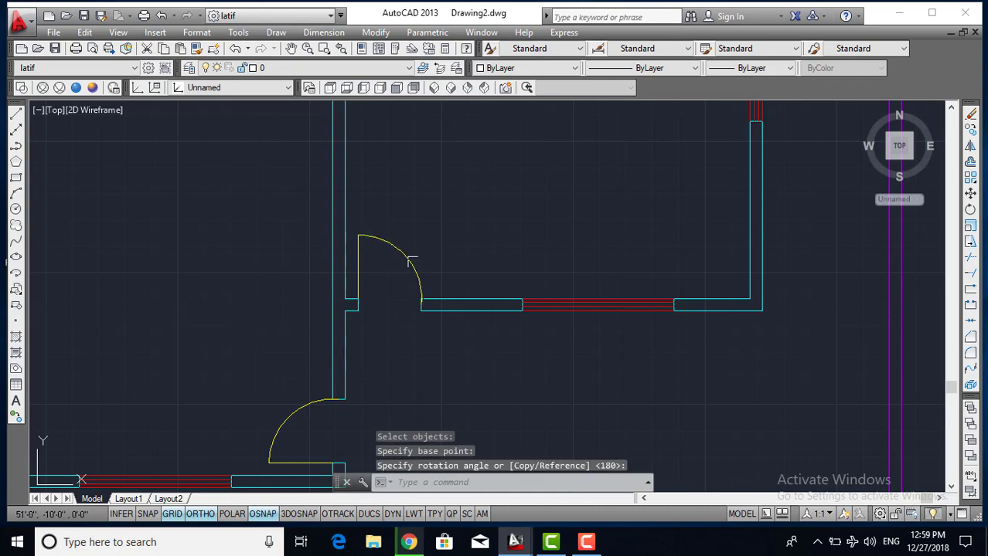
Pan the plan to bring the upper rooms into view
scroll(397, 269, down, 4)
middle_drag(400, 210, 400, 299)
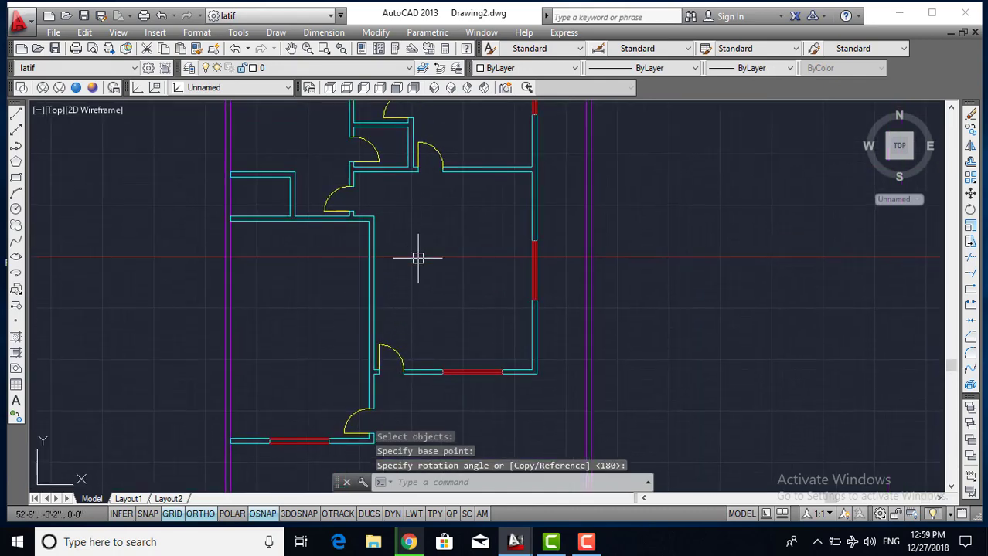
scroll(408, 294, down, 2)
scroll(363, 305, down, 1)
scroll(316, 277, up, 3)
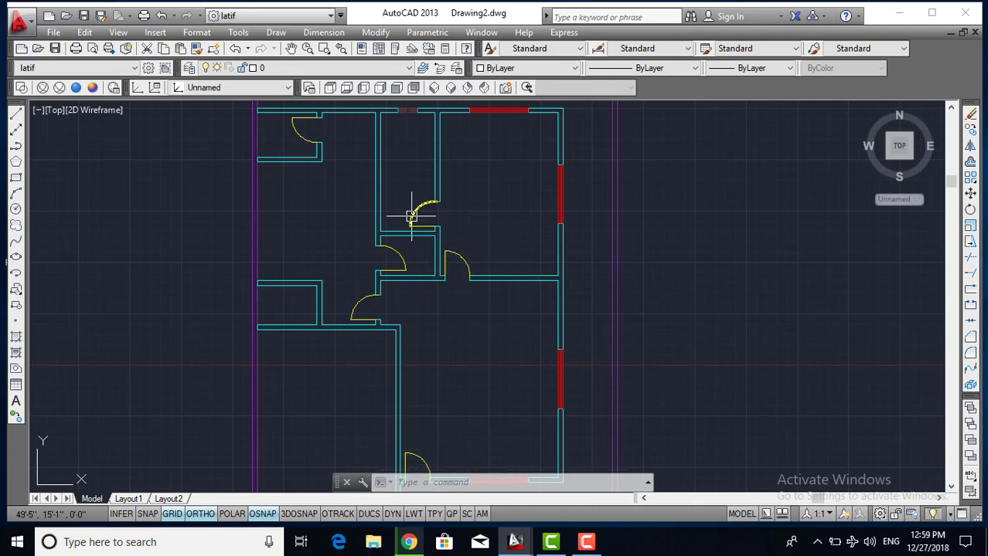
middle_drag(422, 175, 404, 241)
click(594, 542)
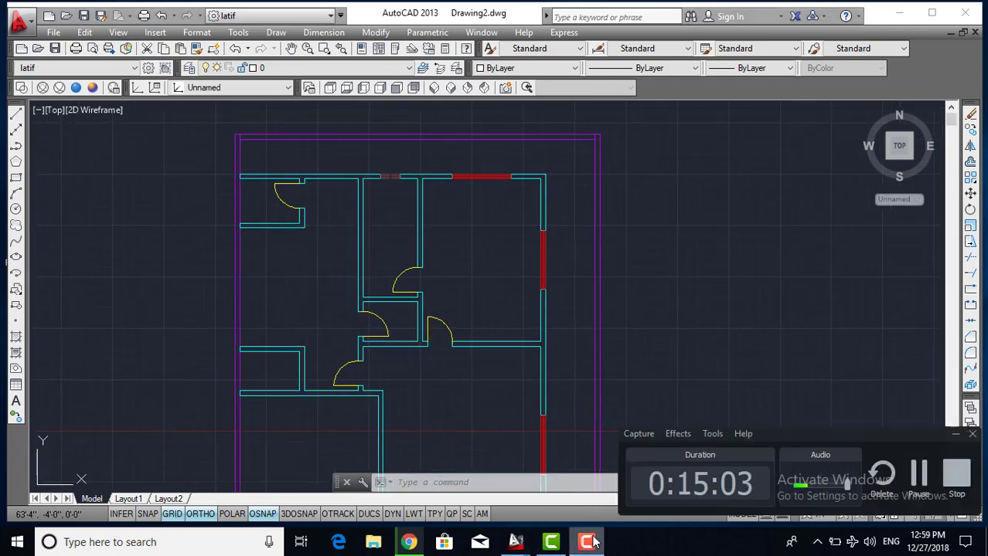
scroll(435, 364, down, 4)
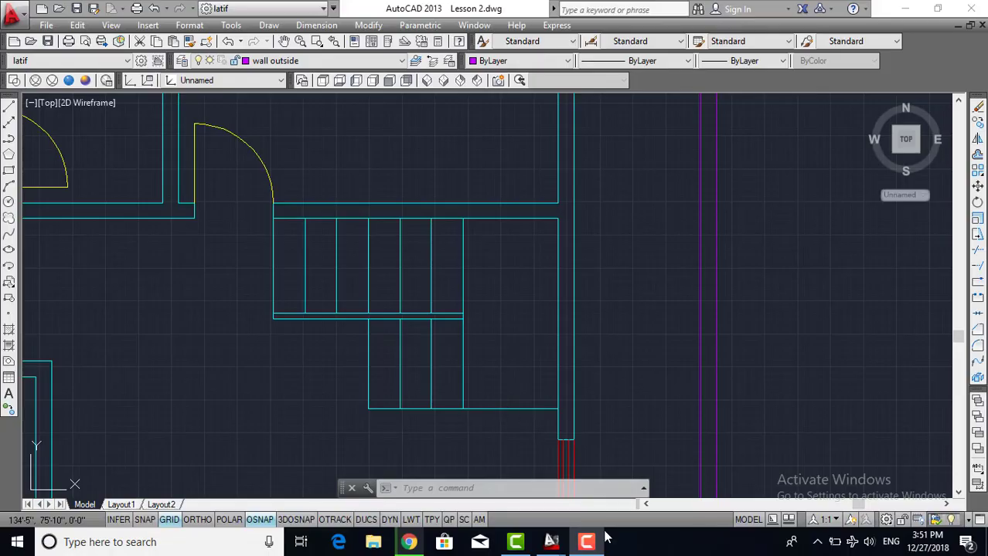
click(590, 544)
click(589, 544)
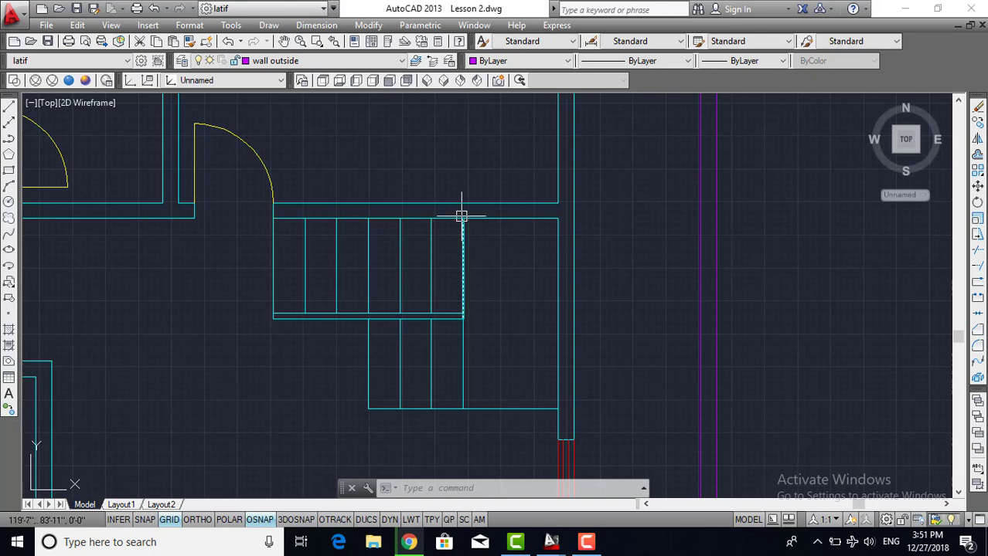
text(di)
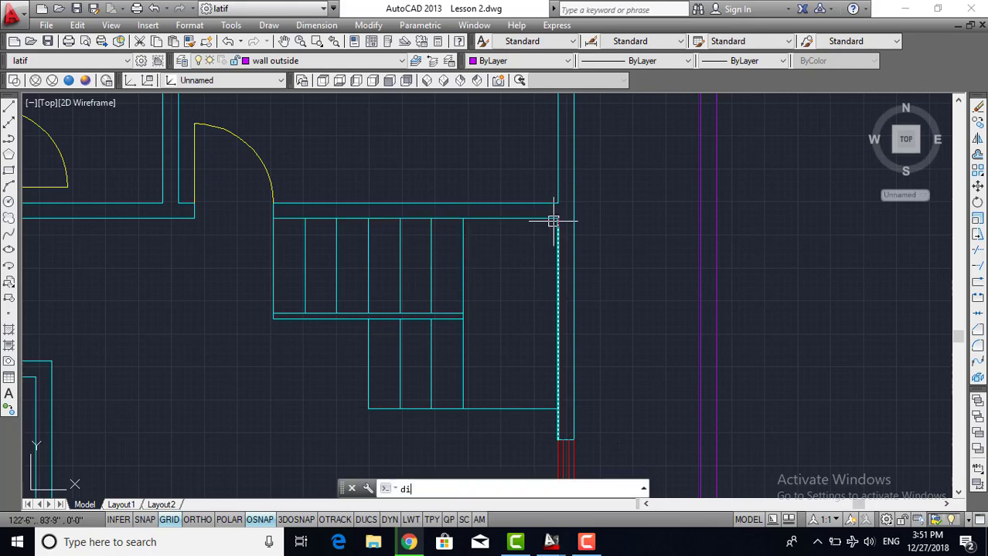
key(Return)
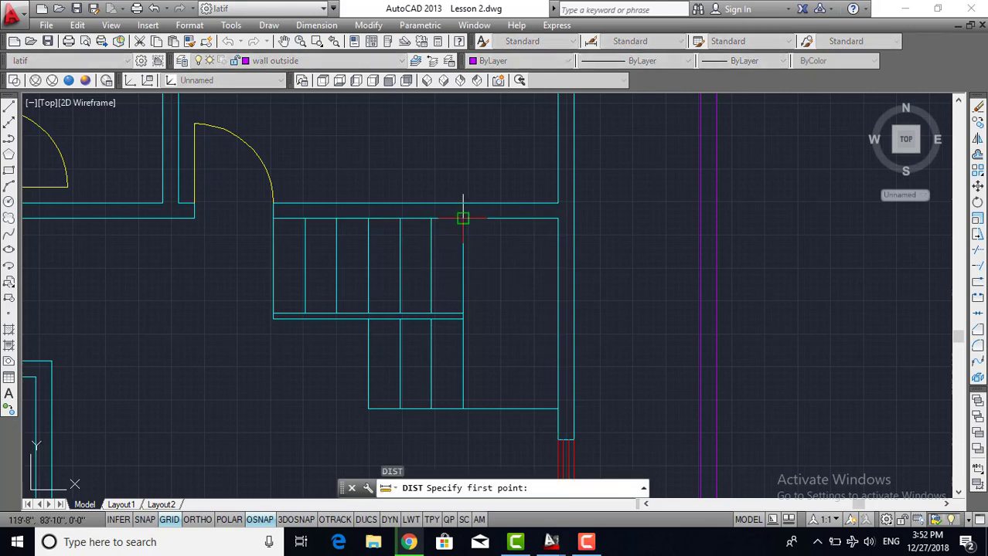
click(463, 220)
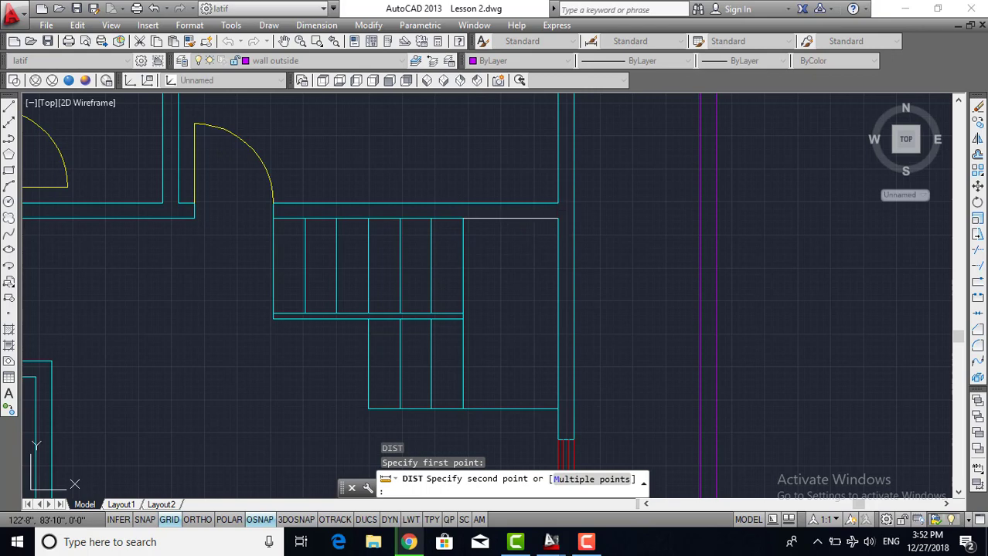
click(558, 220)
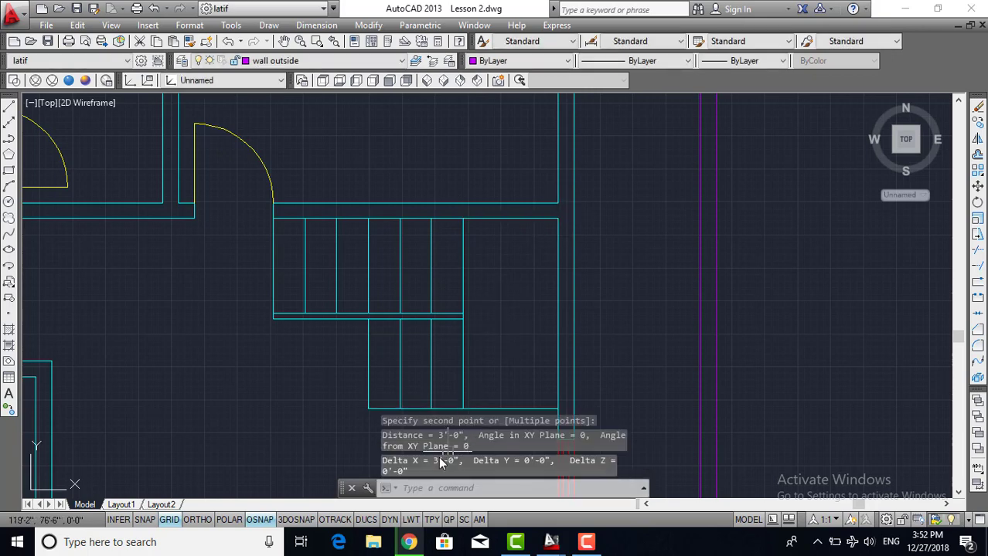
scroll(433, 239, up, 2)
scroll(433, 262, up, 2)
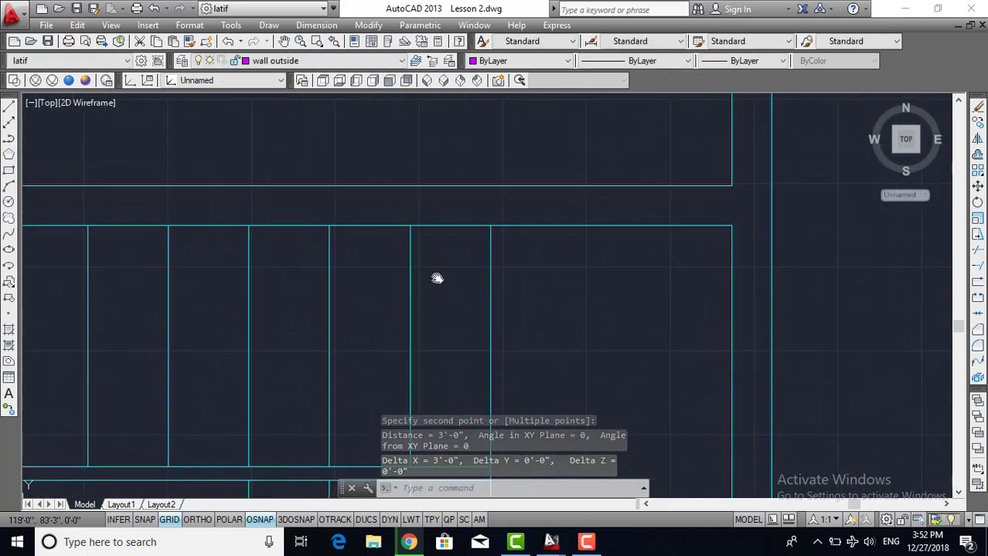
text(di)
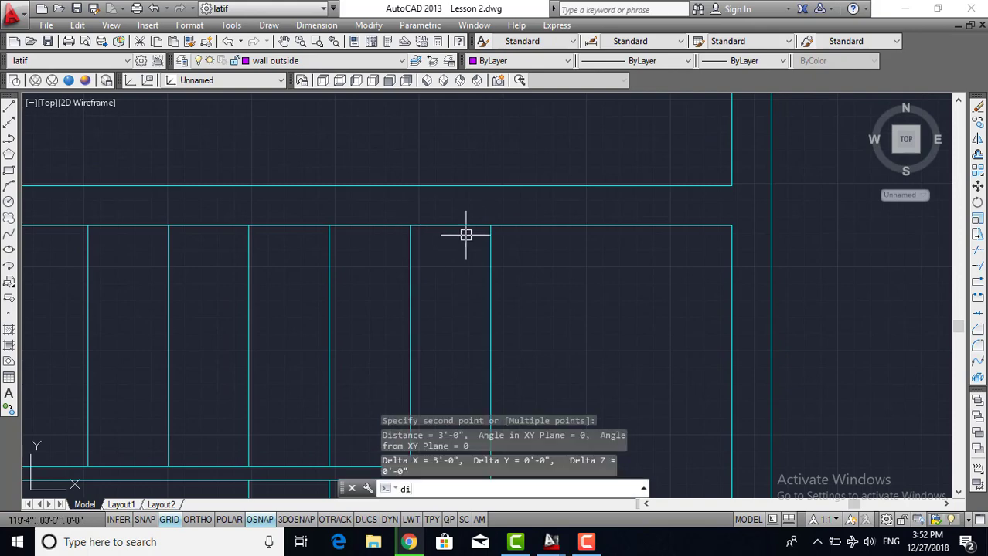
key(Return)
click(410, 226)
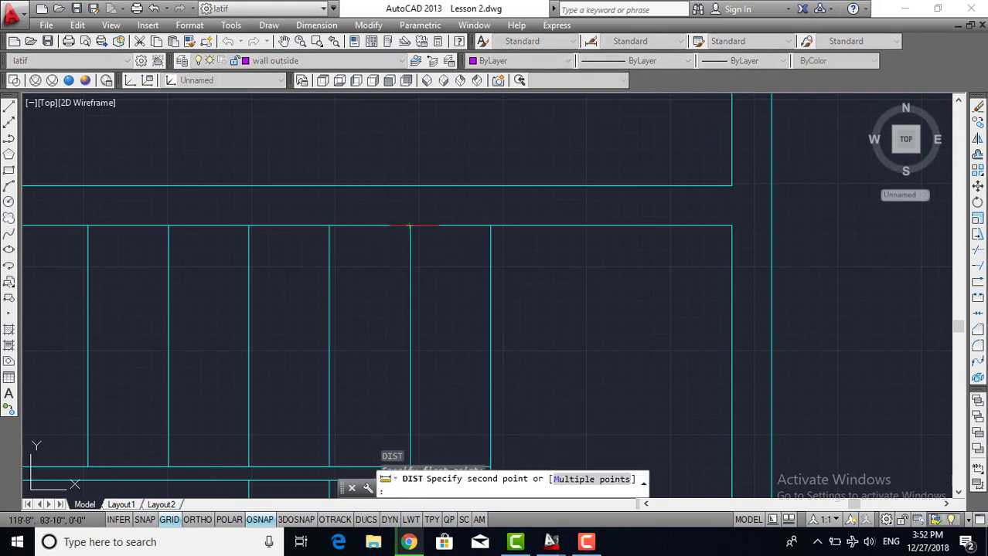
click(490, 225)
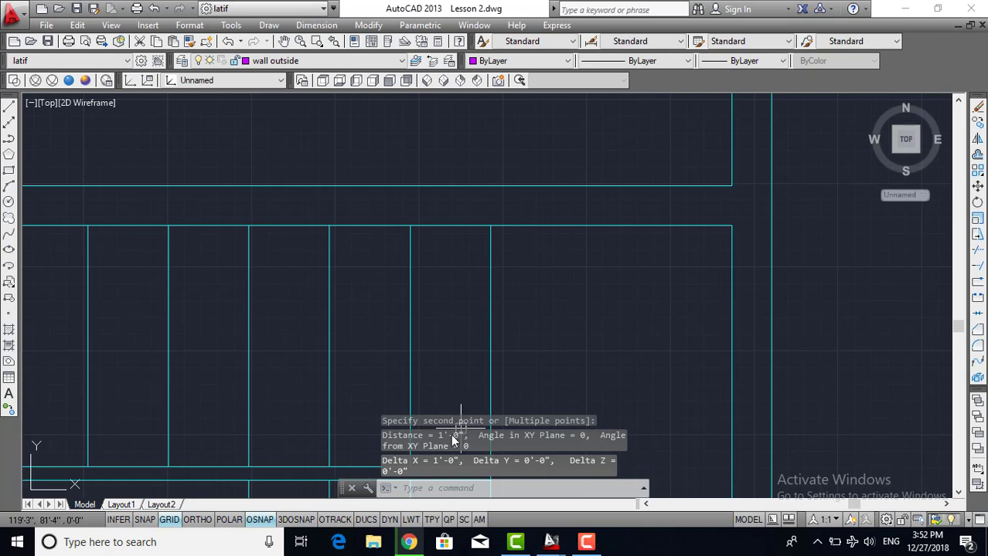
scroll(386, 280, down, 5)
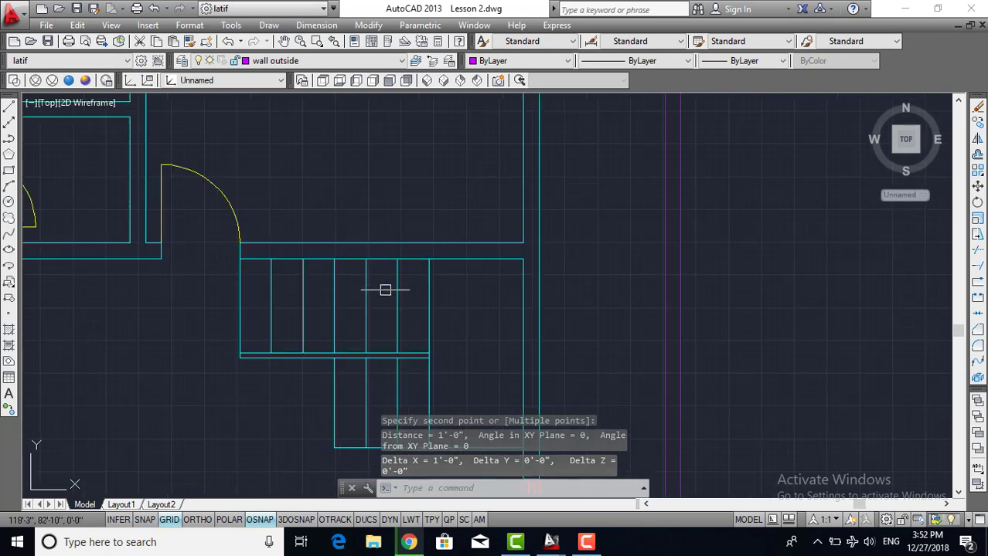
scroll(386, 290, up, 3)
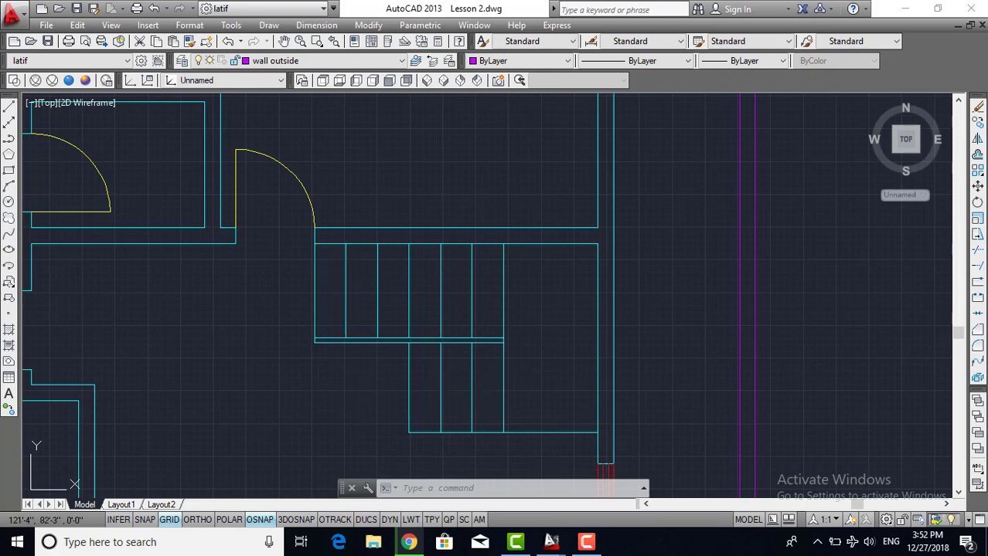
middle_drag(438, 426, 344, 357)
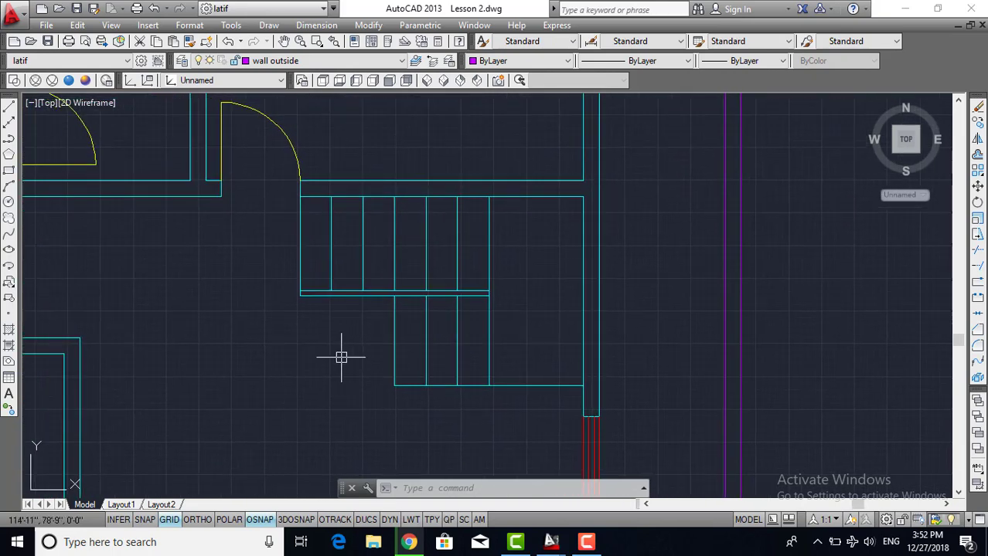
Draw a horizontal arrow shaft left of the lower stair flight with Ortho on
text(l)
key(Return)
click(291, 336)
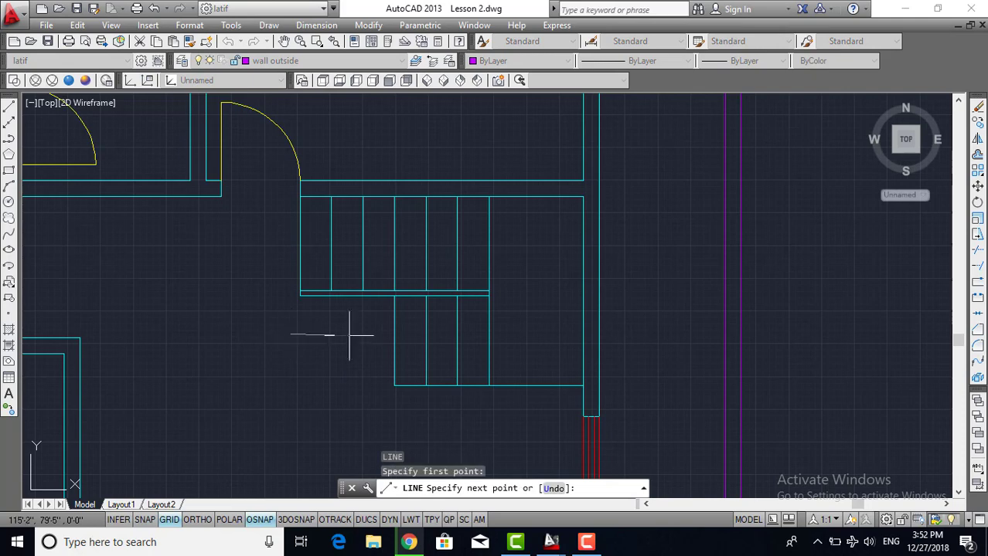
click(198, 519)
scroll(286, 371, up, 2)
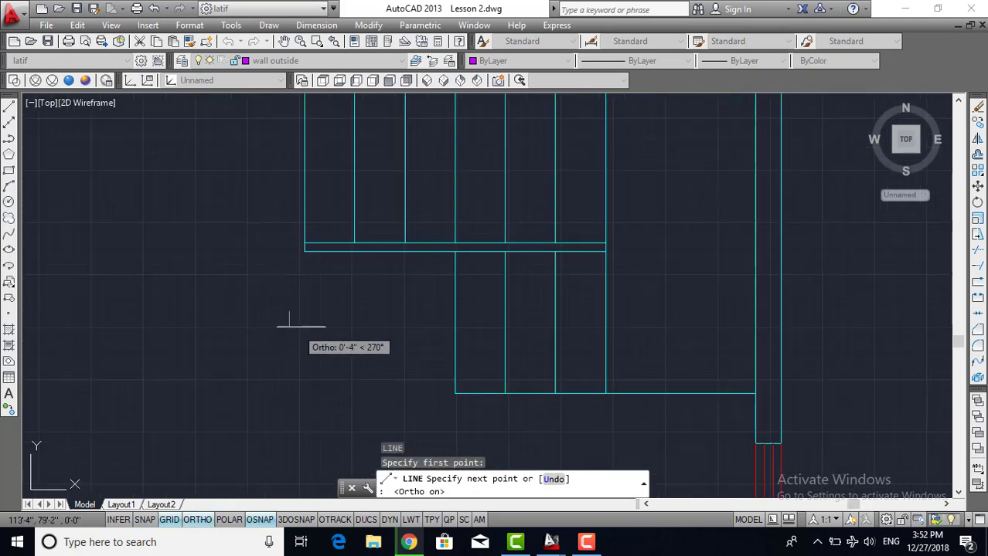
click(380, 312)
scroll(378, 311, up, 5)
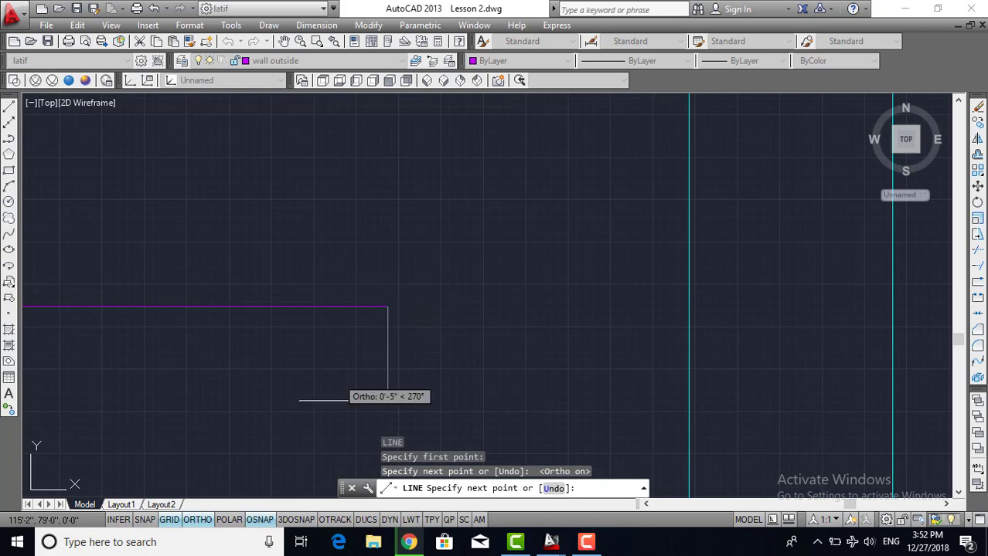
With Ortho off, draw the triangular arrowhead to finish the direction arrow
click(198, 519)
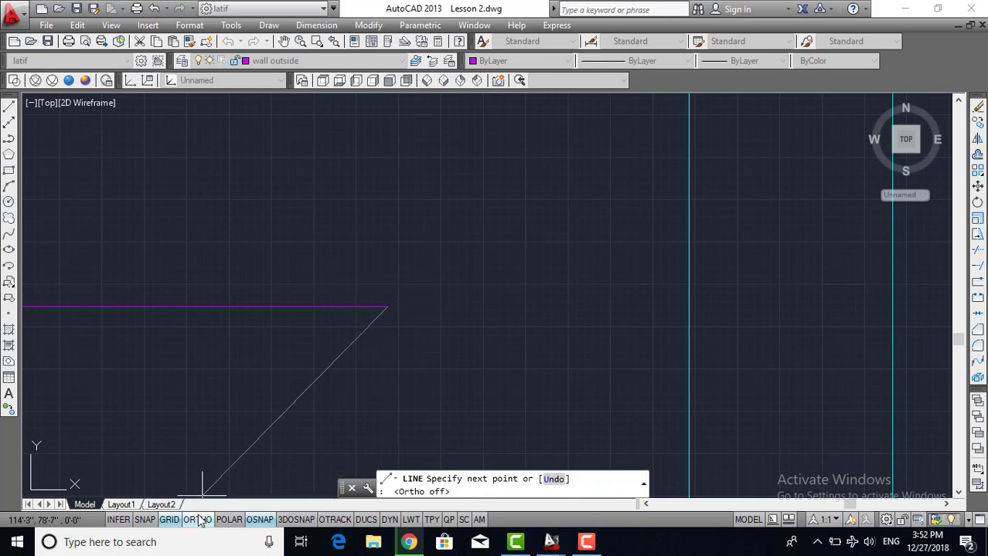
click(341, 255)
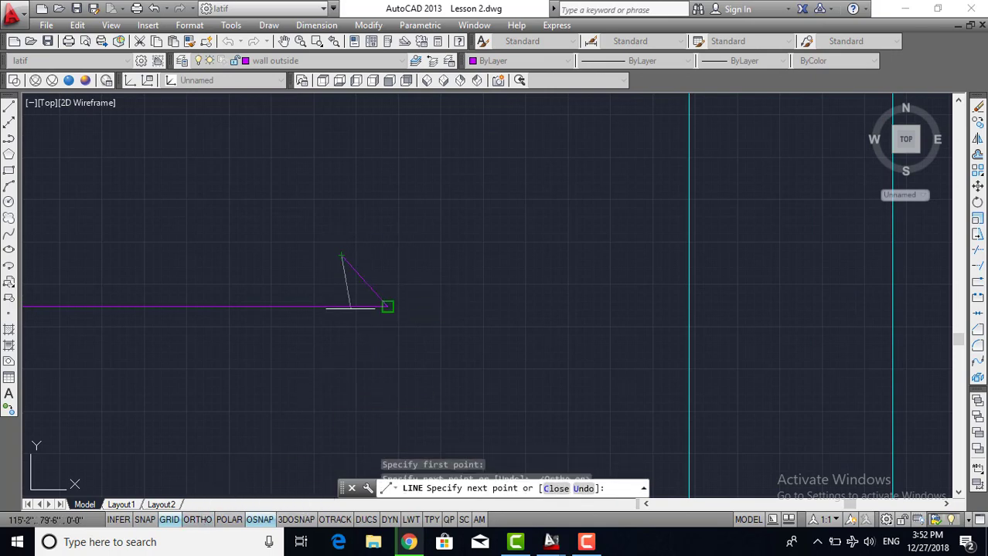
click(341, 346)
key(Escape)
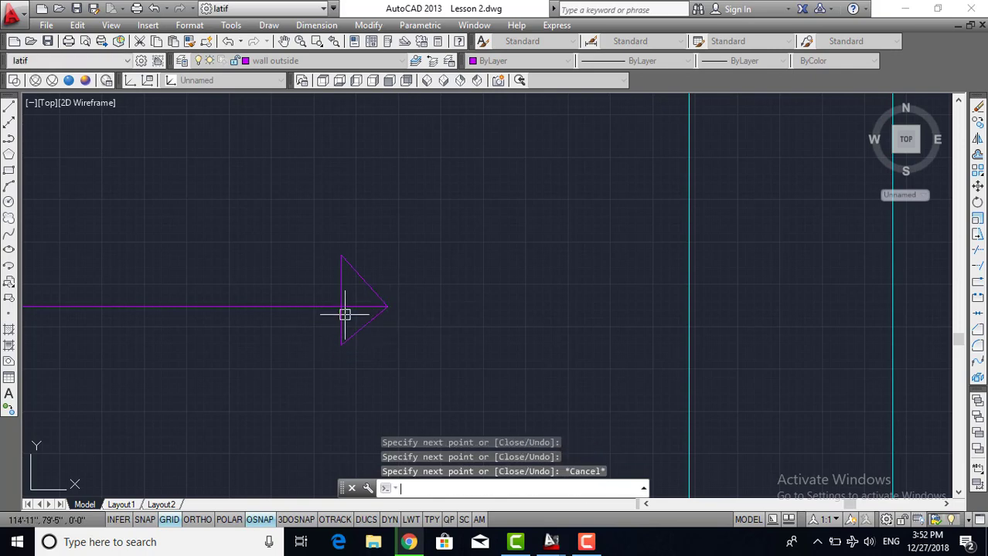
scroll(398, 314, down, 5)
scroll(437, 343, down, 1)
scroll(428, 344, down, 1)
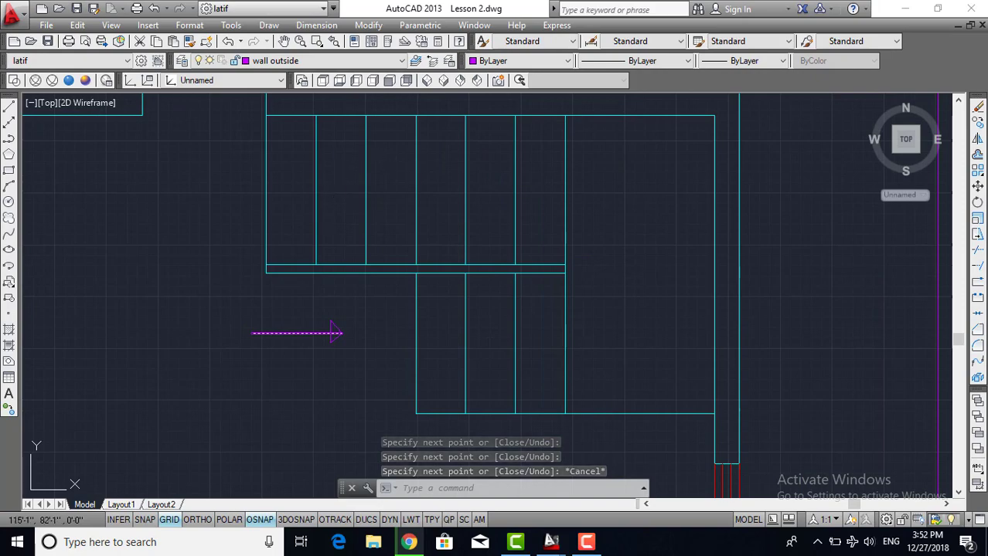
Measure 3'-0" from the top tread endpoint down to the landing line in Lesson 2
scroll(332, 333, down, 2)
scroll(461, 264, up, 1)
scroll(452, 294, up, 2)
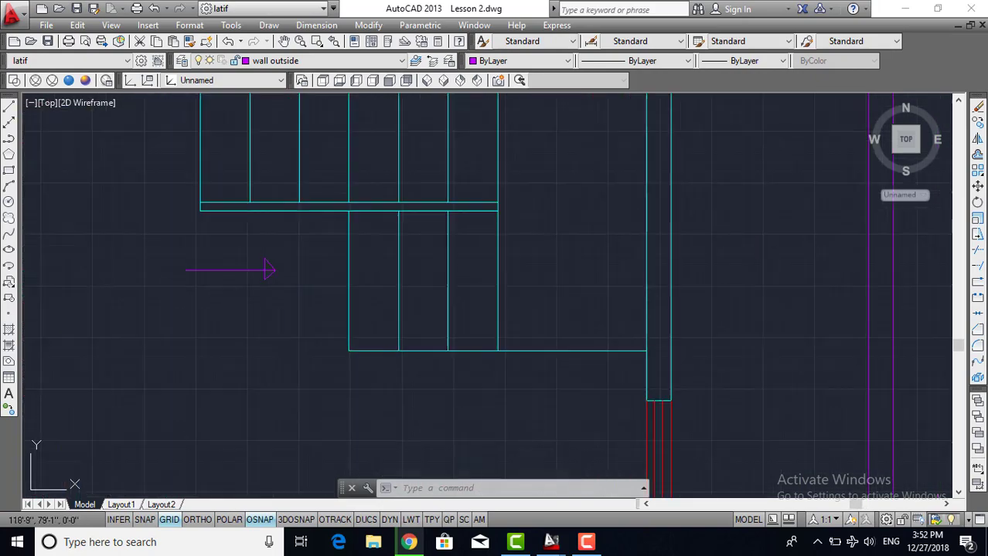
scroll(419, 356, down, 1)
scroll(422, 357, down, 1)
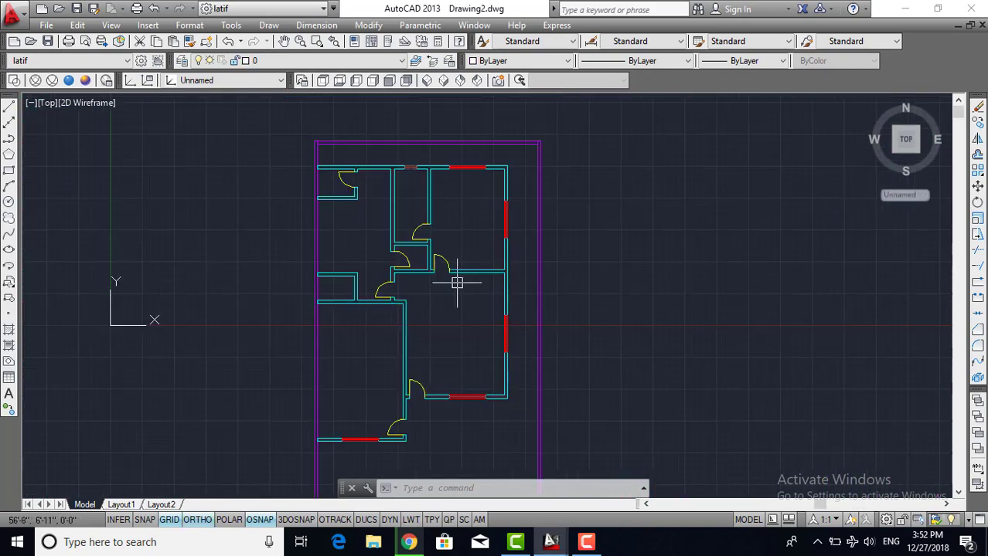
scroll(464, 356, up, 3)
scroll(470, 332, up, 1)
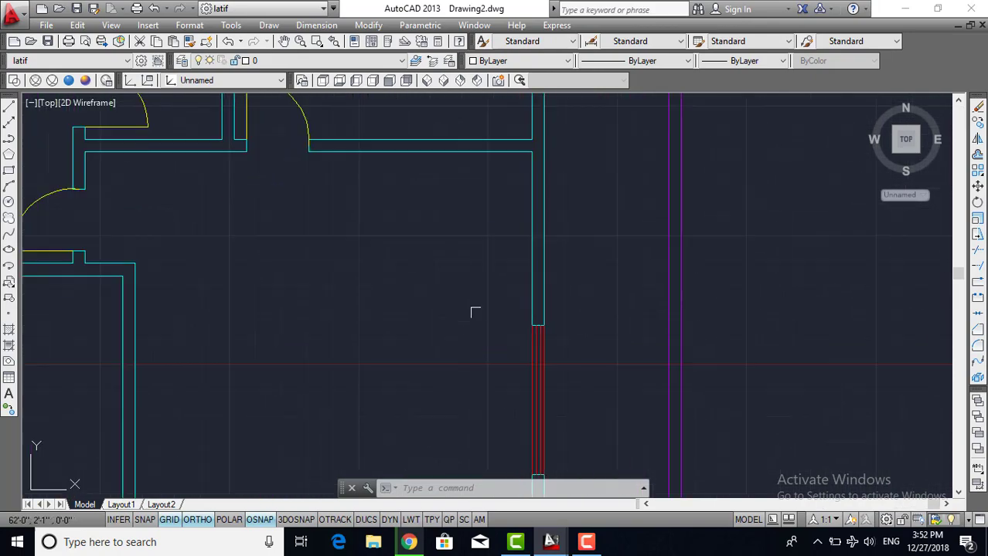
middle_drag(475, 312, 438, 376)
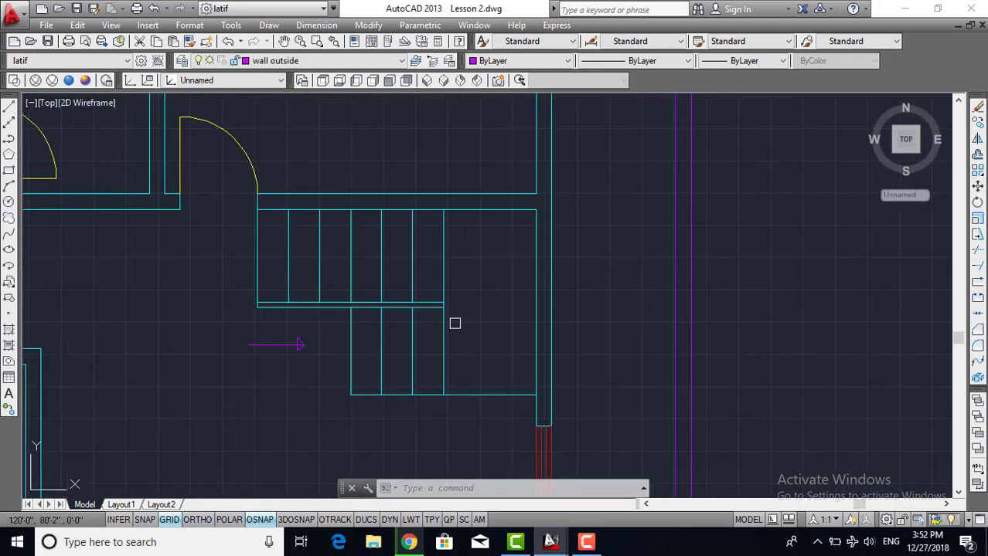
scroll(464, 309, up, 1)
scroll(483, 271, down, 1)
middle_drag(485, 264, 452, 322)
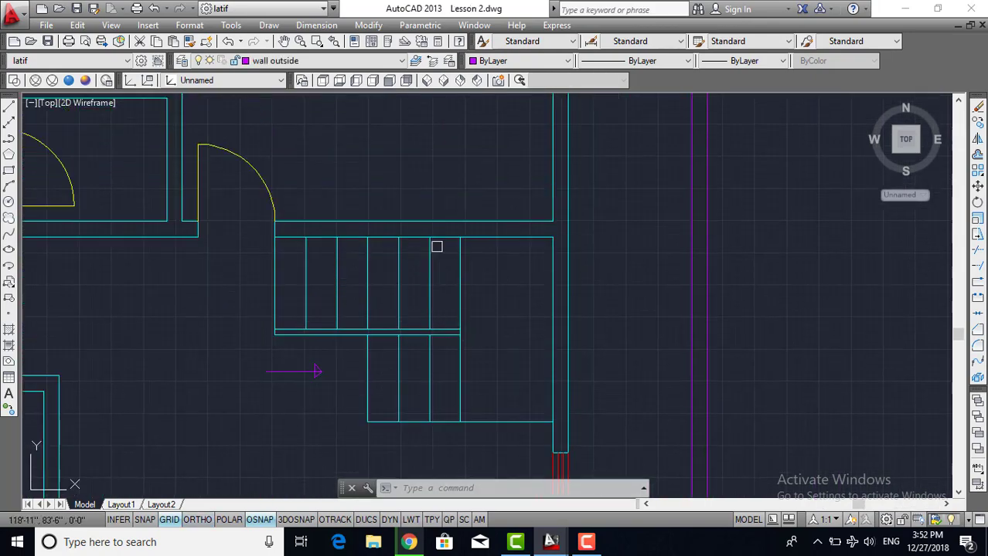
scroll(445, 333, up, 2)
text(di)
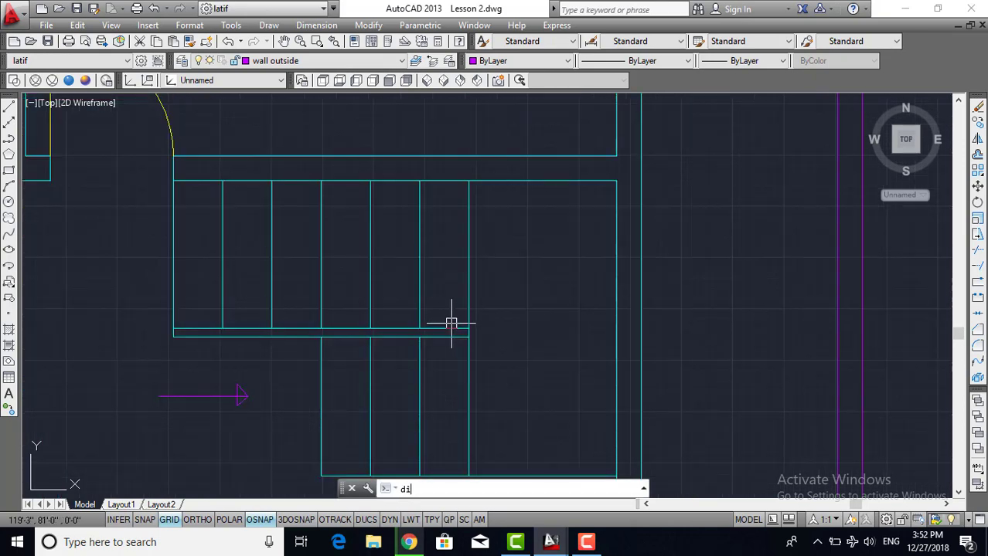
key(Return)
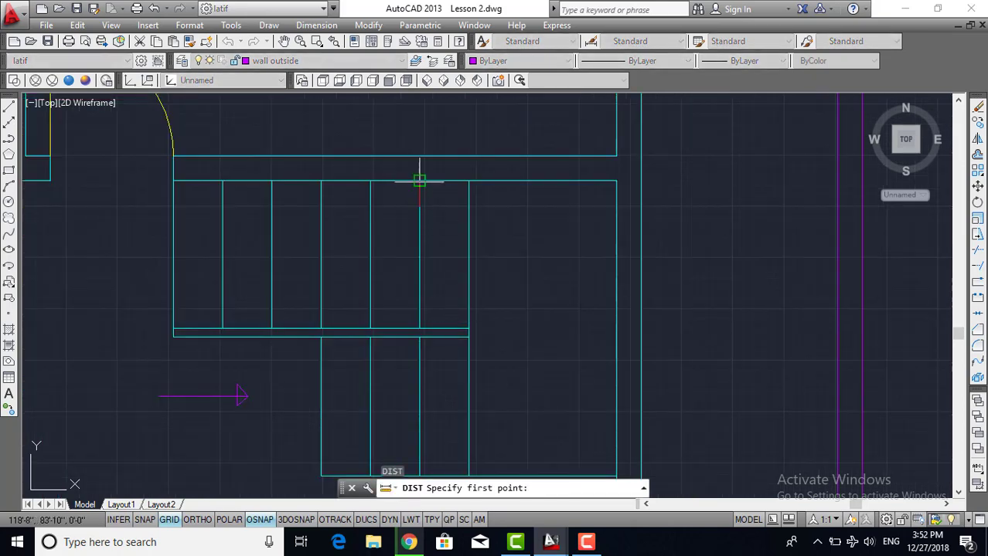
click(419, 181)
click(419, 332)
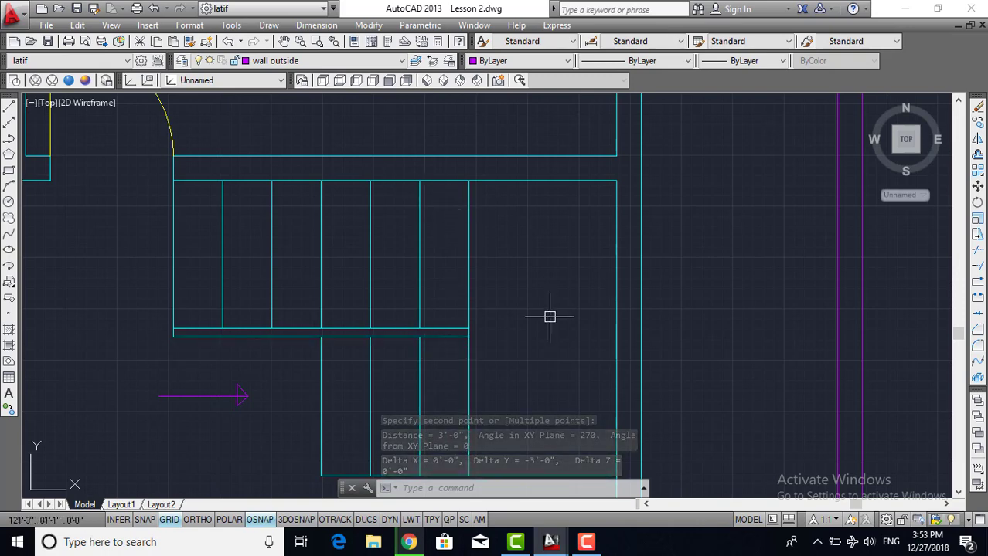
Measure the 6'-0" stair corner-to-corner distance, then return to Drawing2
mouse_move(546, 316)
middle_down()
mouse_move(523, 277)
mouse_move(410, 285)
middle_up()
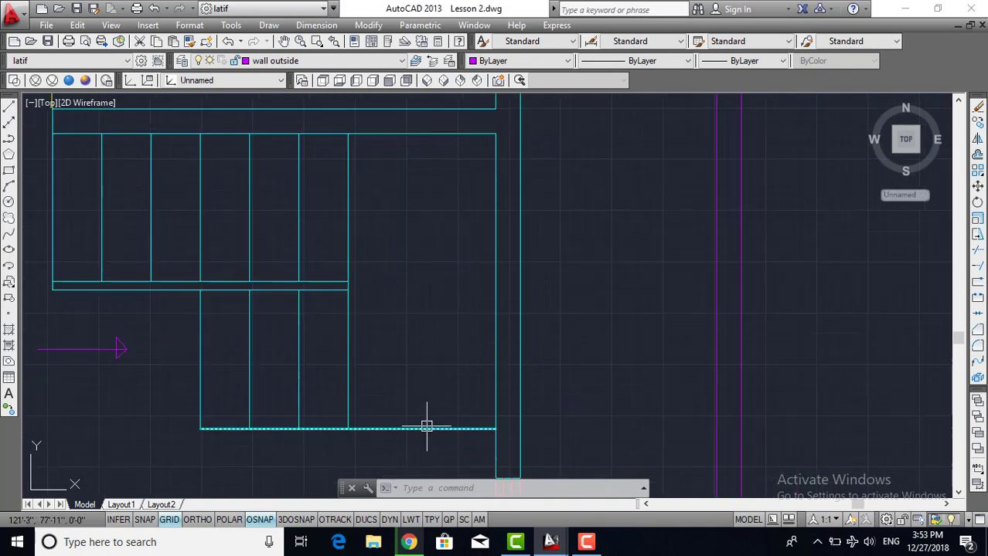
text(o)
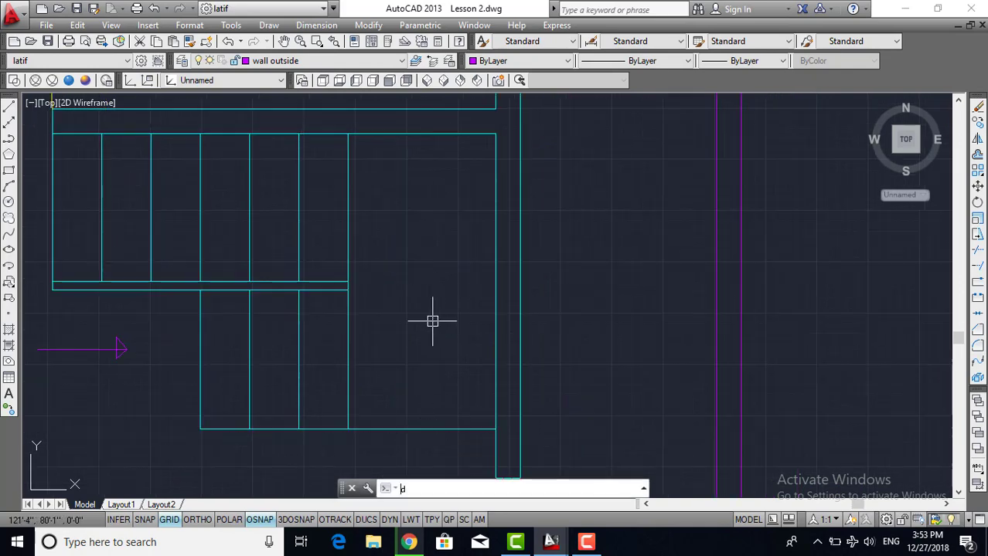
key(Return)
click(496, 135)
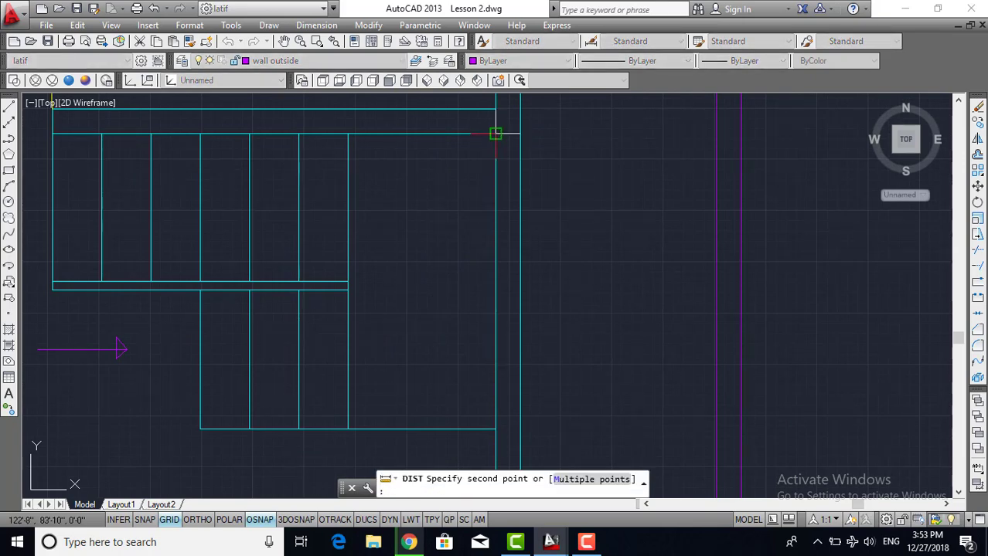
click(495, 429)
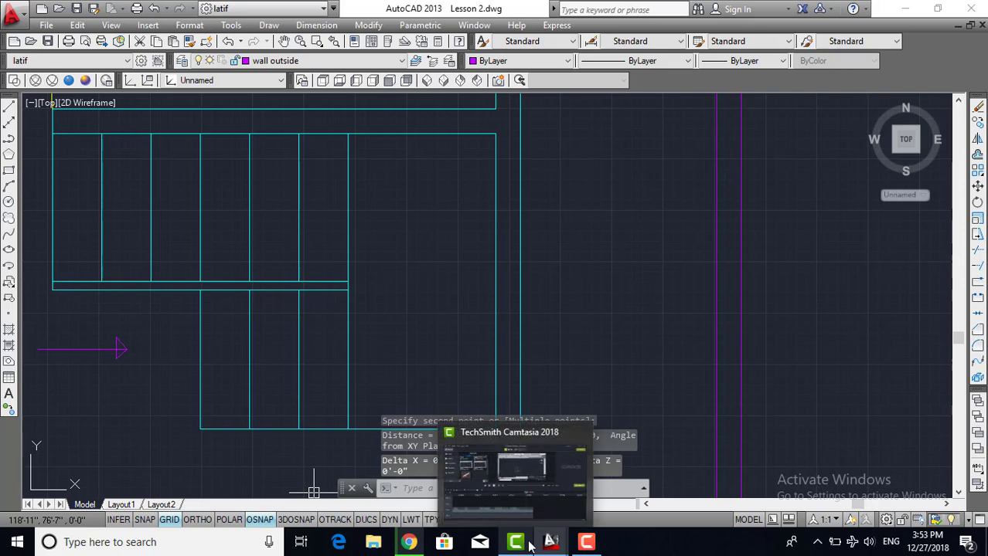
mouse_move(551, 542)
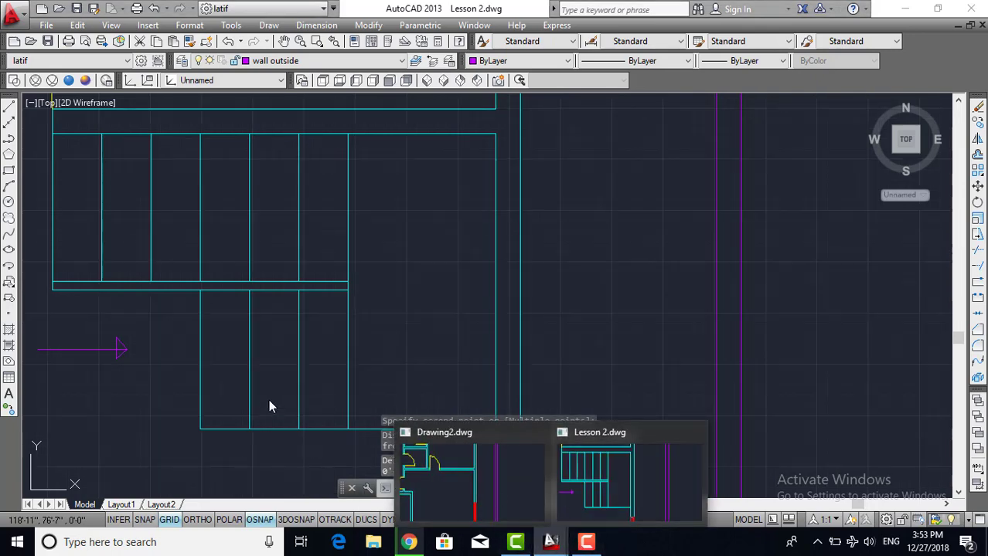
key(ctrl+Tab)
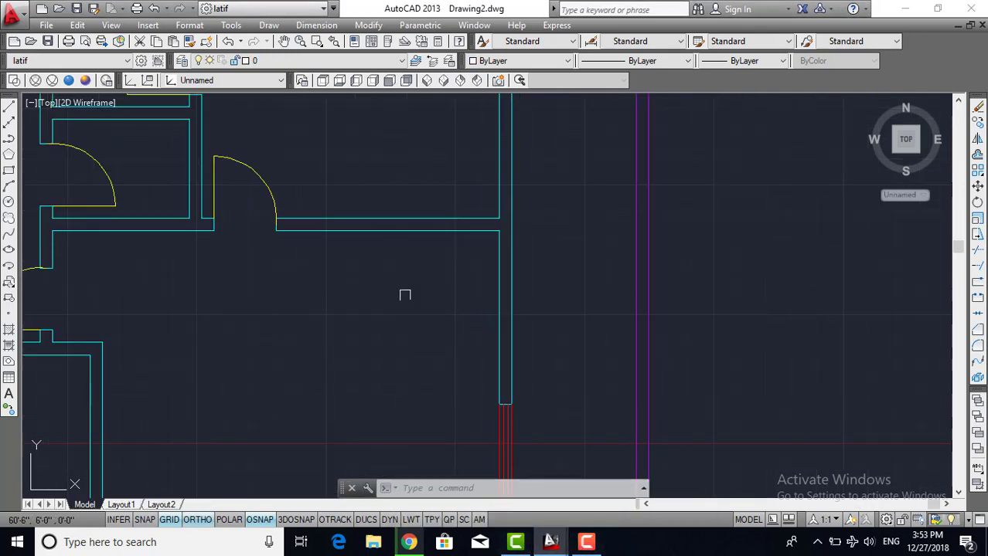
Offset the wall line right of the door 6' downward
text(o)
key(Return)
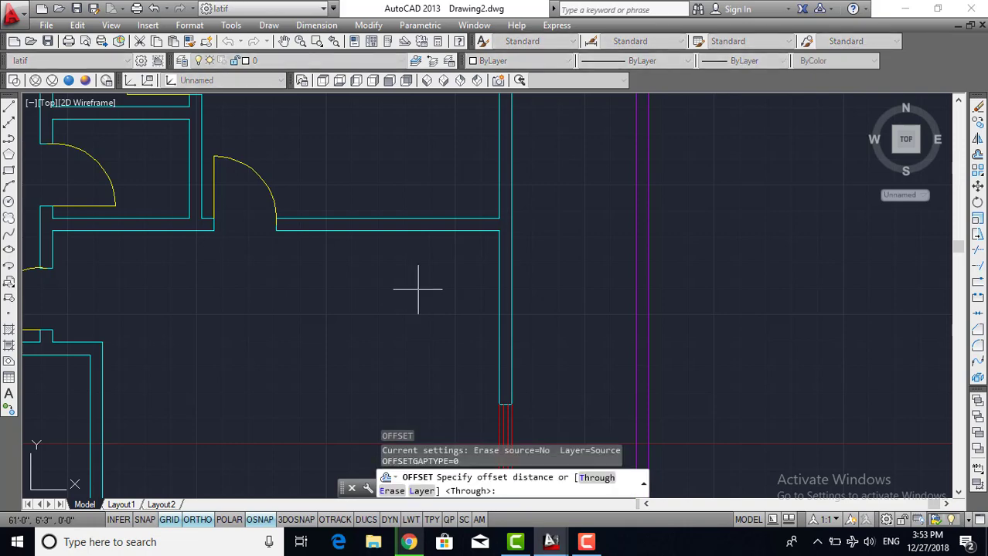
key(Return)
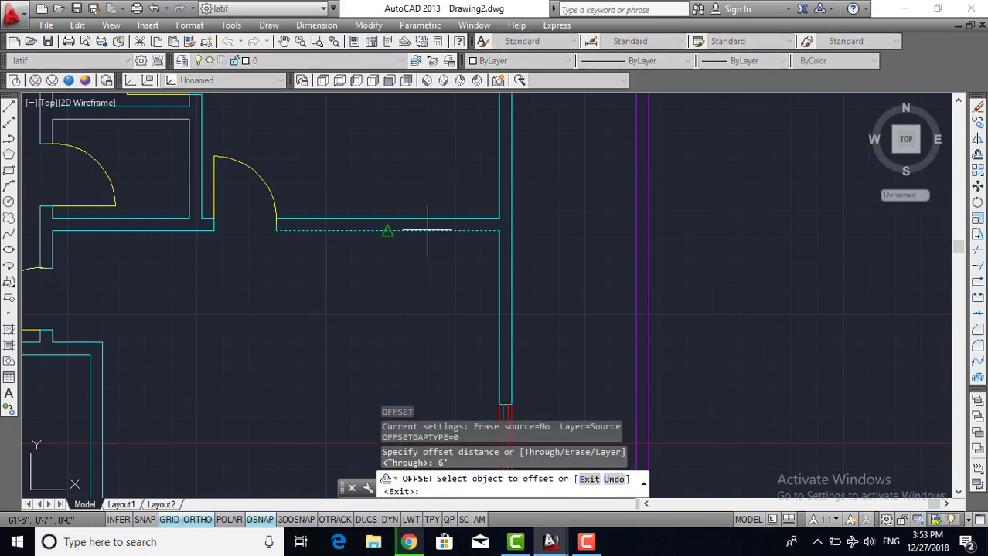
click(387, 230)
click(416, 315)
key(Escape)
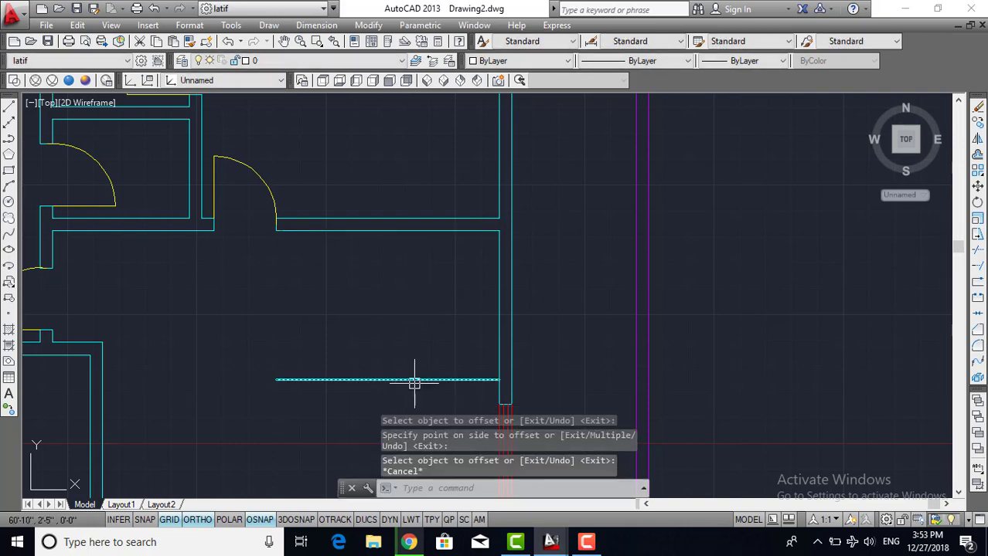
Offset the same wall line 3' downward for a second parallel line
key(ctrl+Tab)
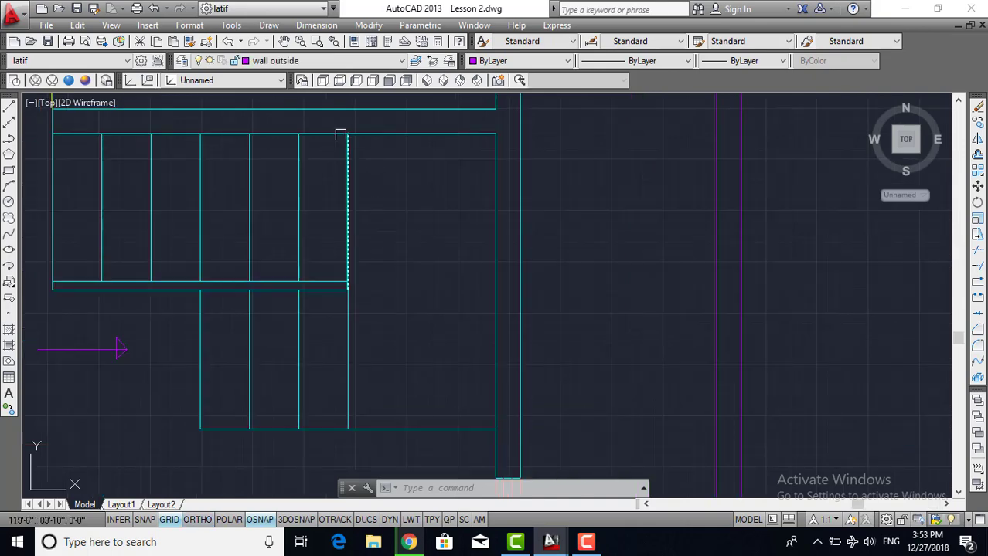
key(ctrl+Tab)
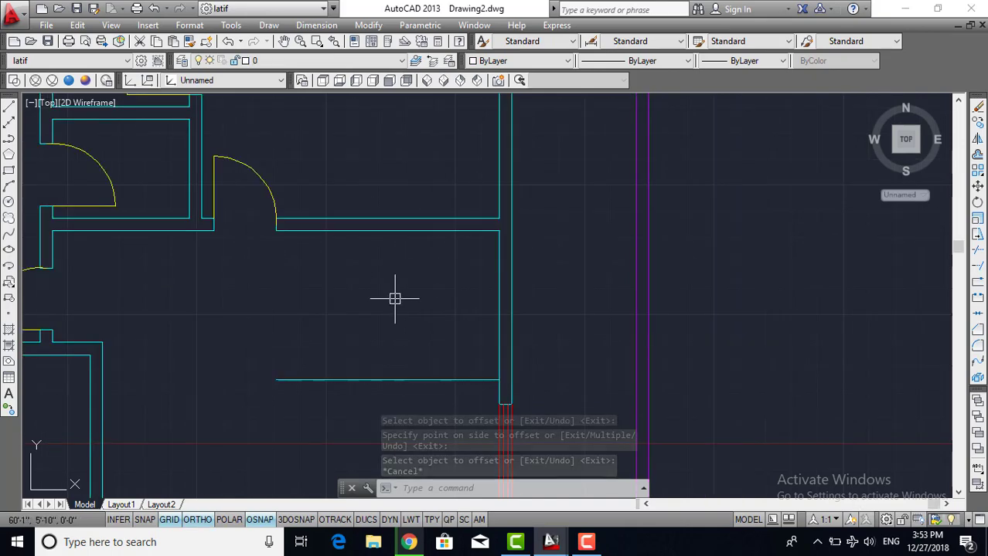
key(Escape)
text(o)
key(Return)
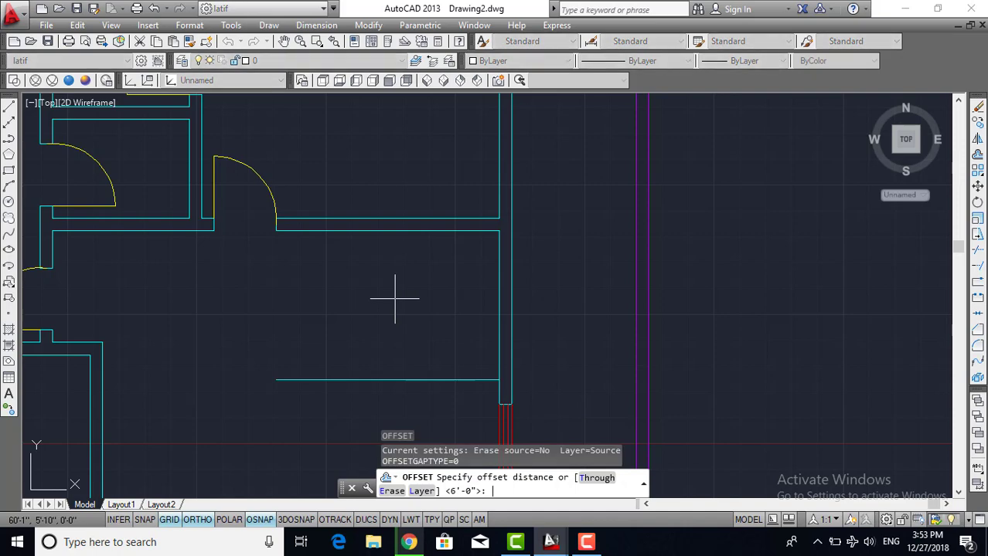
text(3')
key(Return)
click(374, 230)
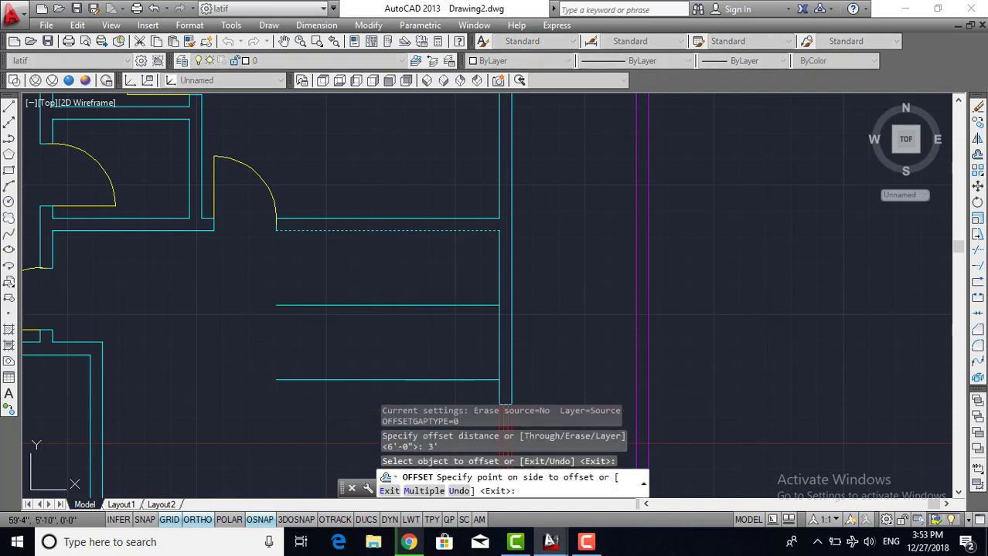
click(375, 298)
key(Escape)
In Lesson 2, measure the double landing lines as 0'-2" apart with DIST
key(ctrl+Tab)
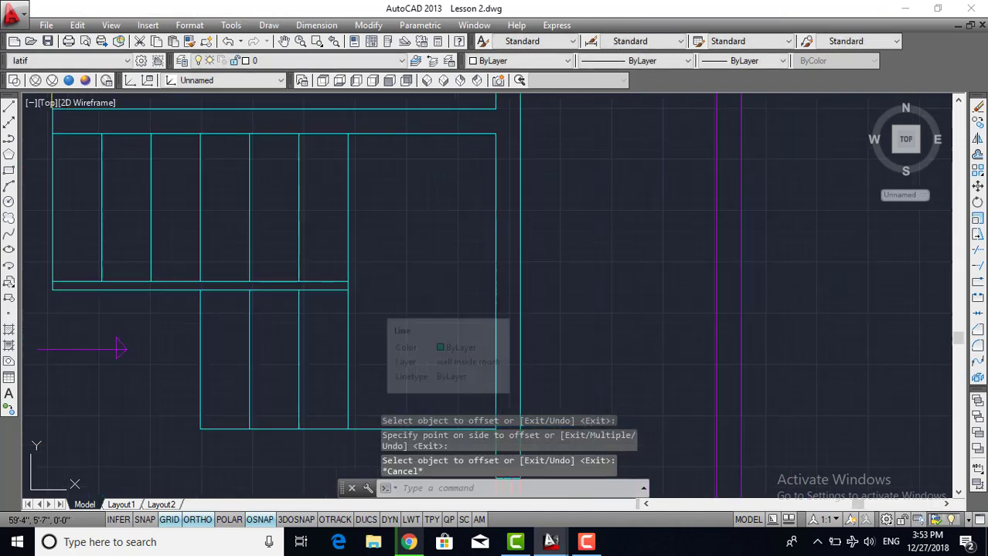
scroll(325, 284, up, 1)
scroll(341, 292, up, 1)
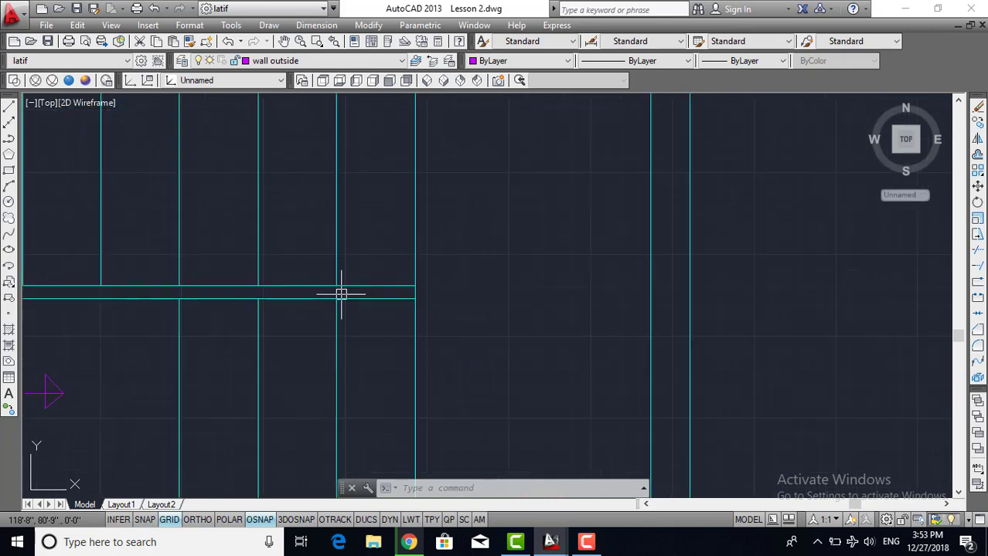
text(di)
key(Return)
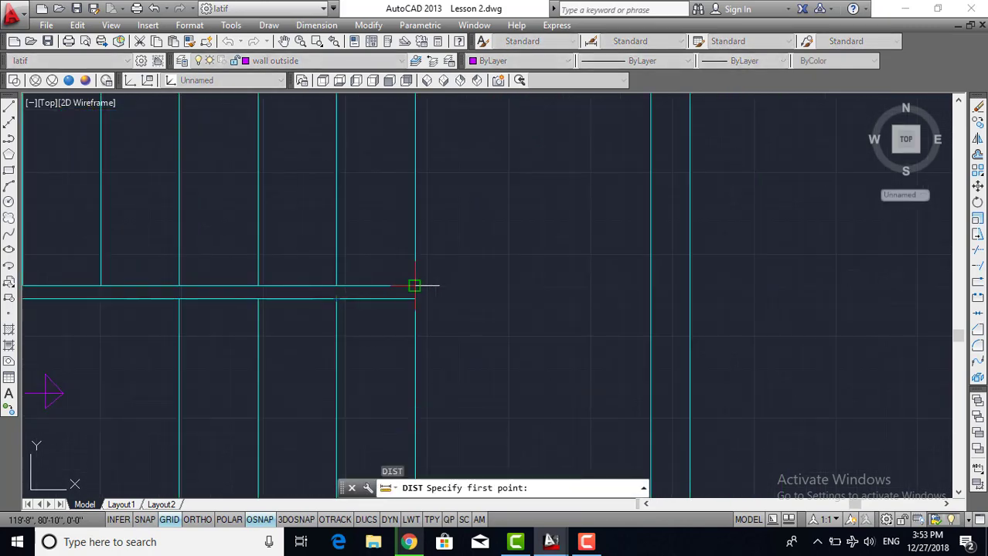
scroll(414, 286, up, 5)
click(403, 260)
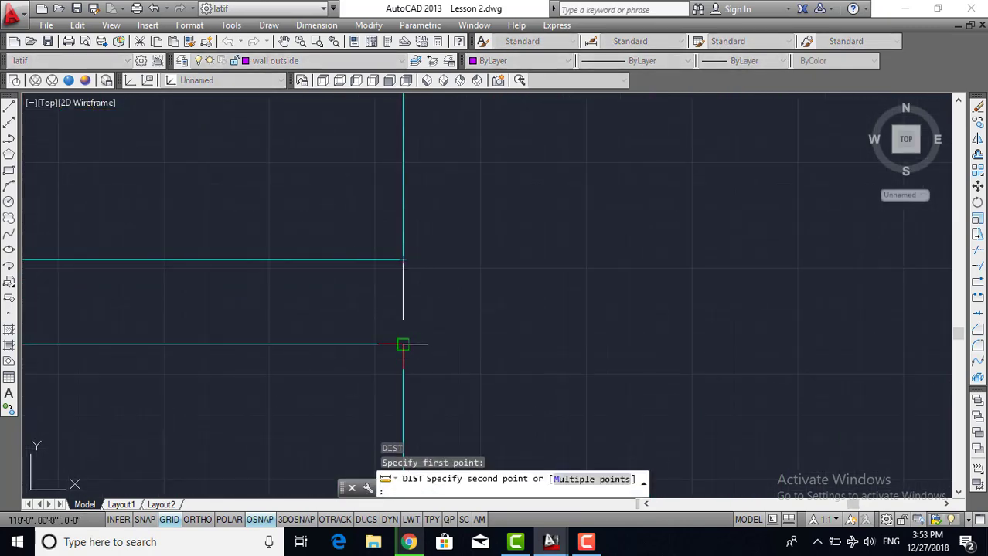
click(402, 345)
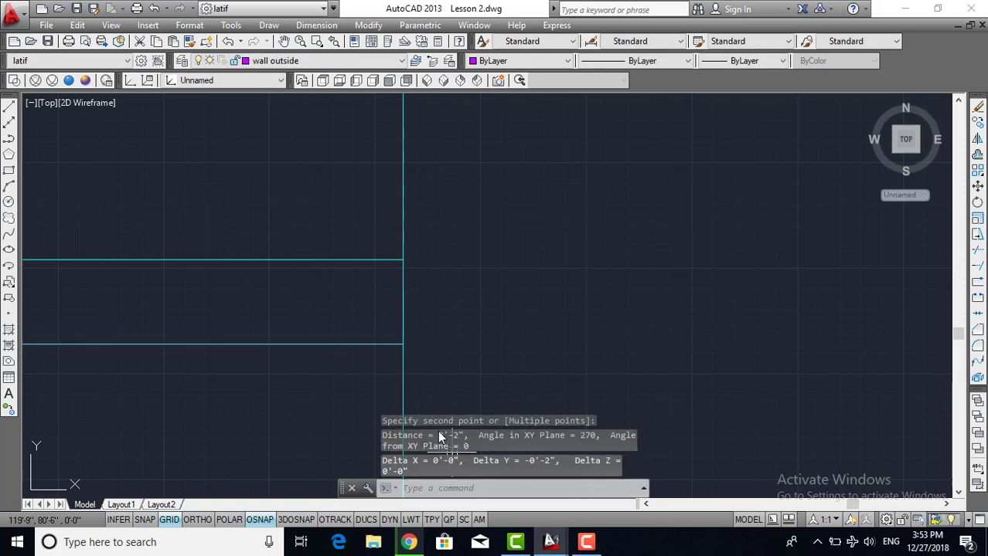
scroll(410, 371, down, 3)
scroll(434, 392, down, 3)
In Drawing2, offset the upper new horizontal stair line 2" downward to double it
scroll(450, 392, down, 2)
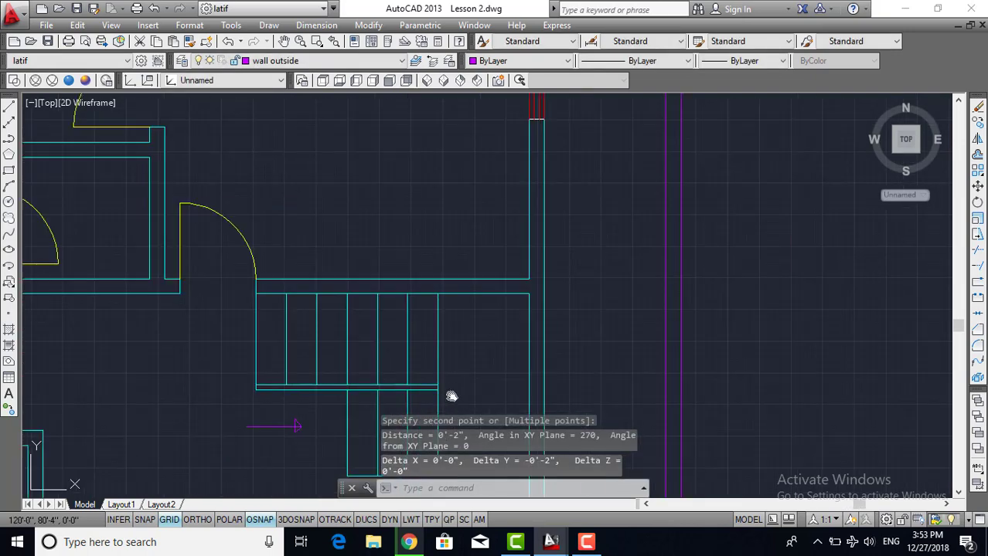
middle_drag(450, 392, 491, 332)
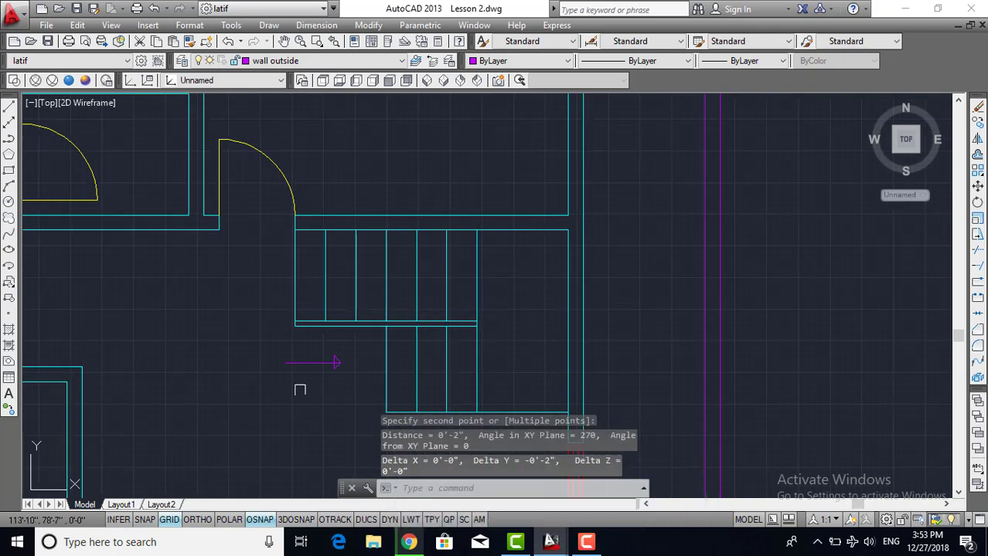
key(ctrl+Tab)
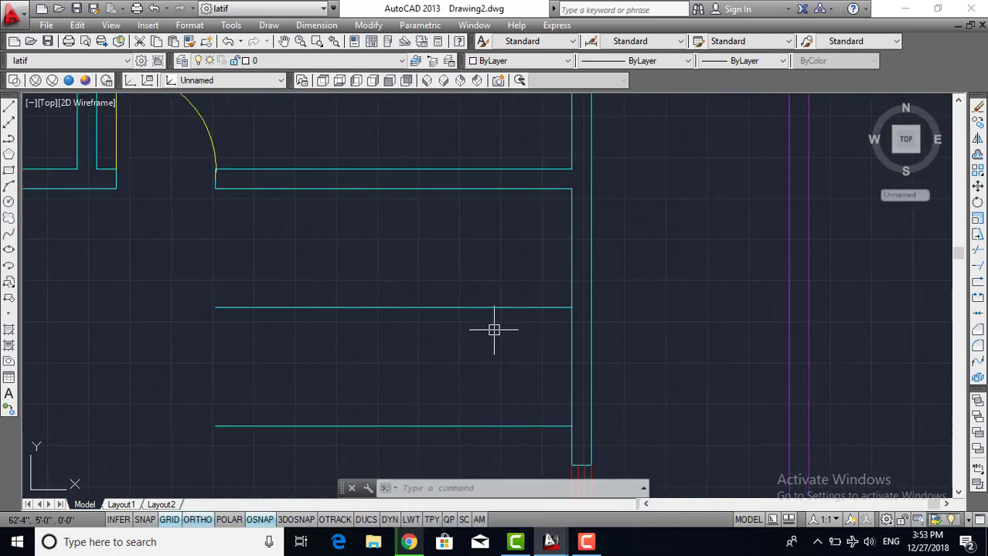
text(o)
key(Return)
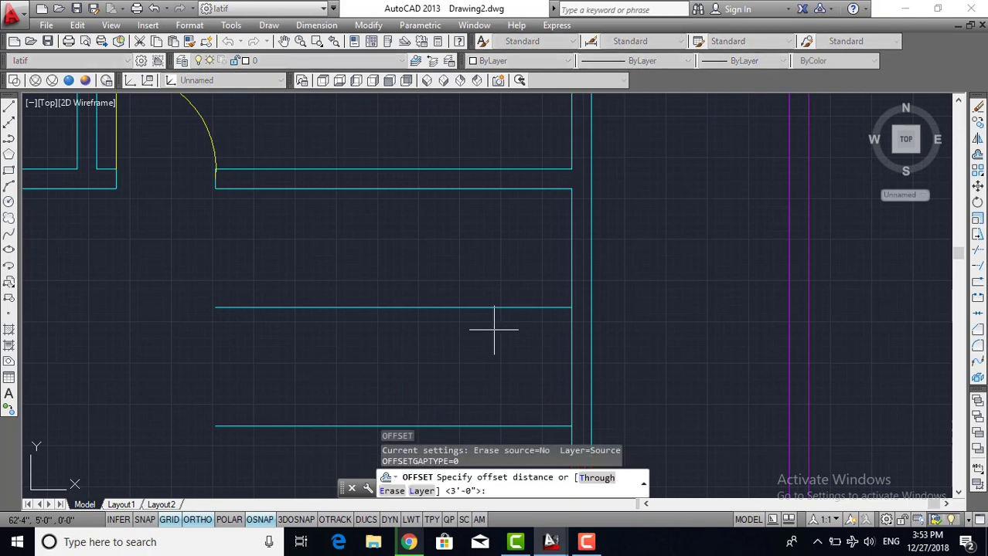
key(Return)
click(493, 308)
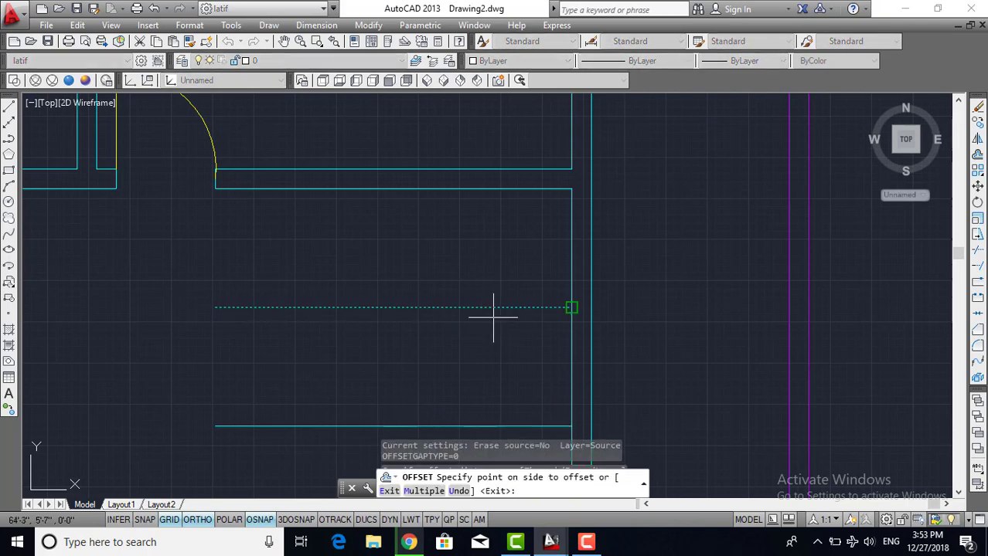
click(489, 324)
key(Escape)
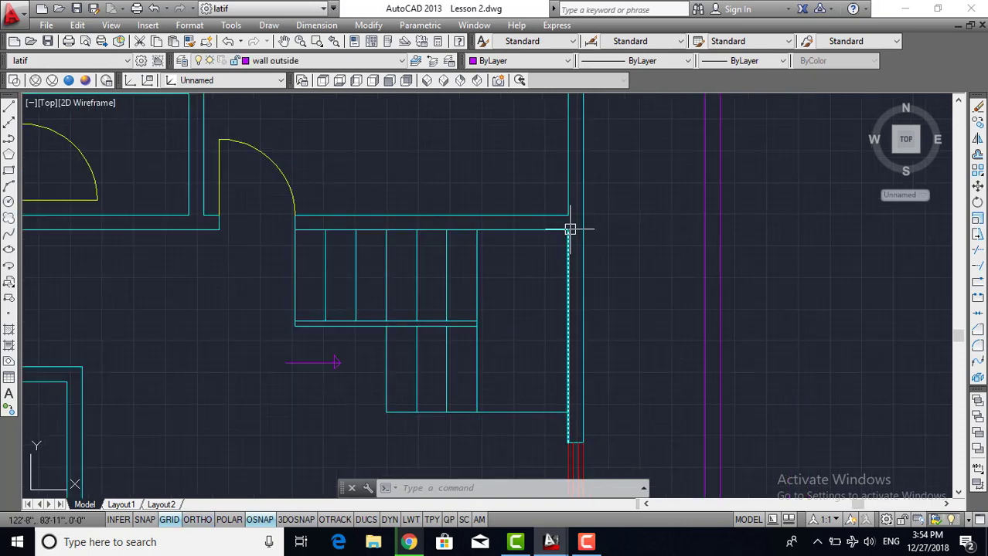
In Lesson 2, measure the 3'-0" distance from the stair's top-right corner to the wall
scroll(488, 230, up, 2)
scroll(520, 249, up, 1)
text(Di)
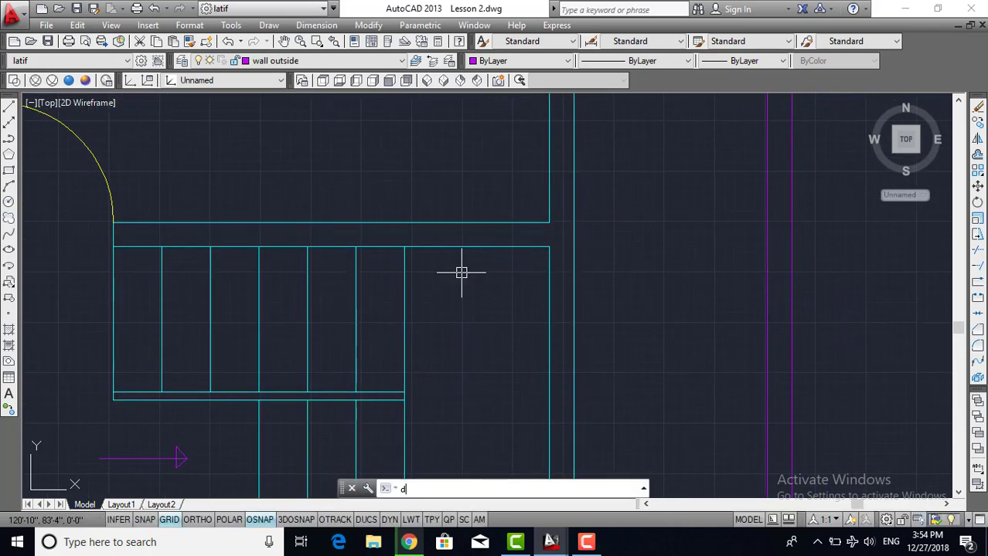
text(st)
key(Return)
click(405, 248)
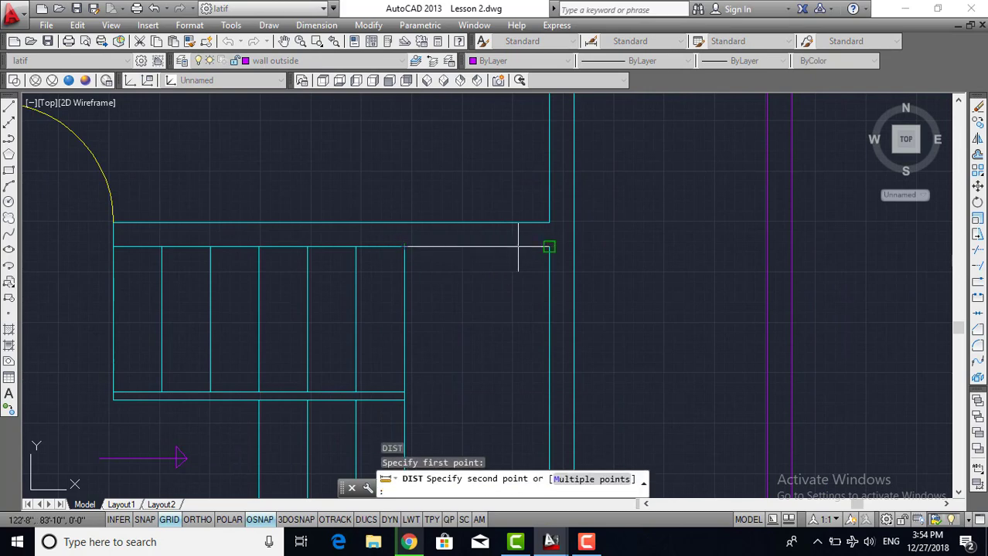
click(548, 246)
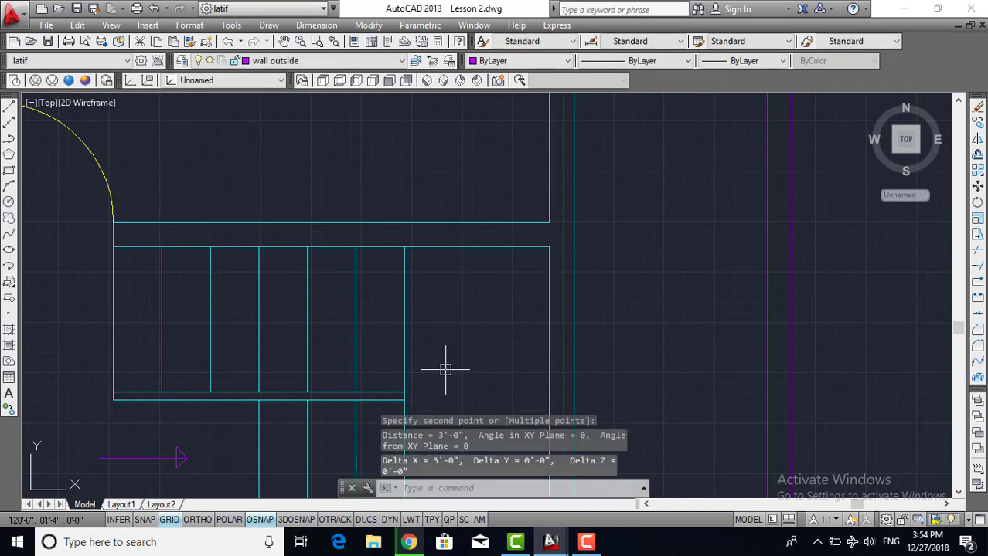
In Drawing2, offset the inner vertical wall line 3' to the left
key(ctrl+Tab)
text(o)
key(Return)
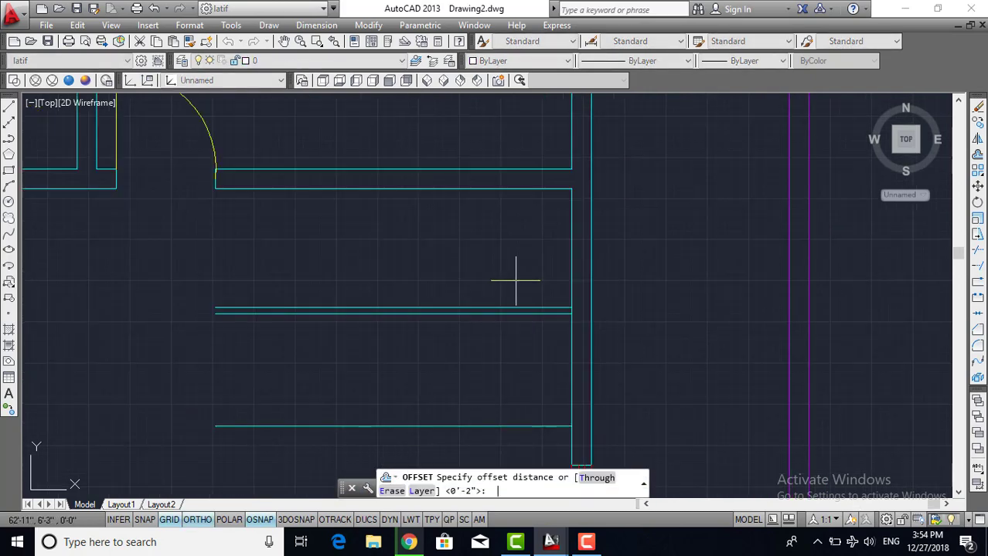
text(3)
key(Return)
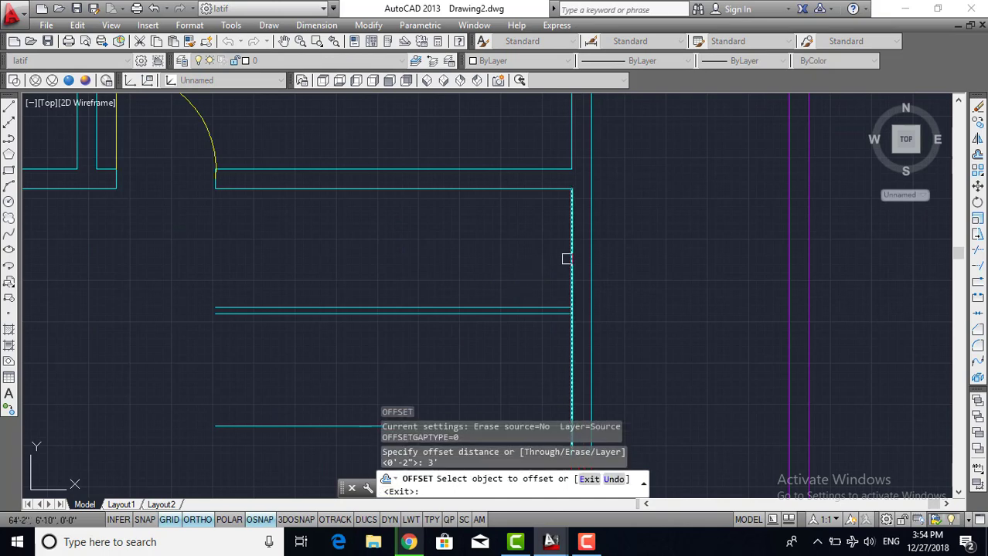
click(572, 258)
click(455, 260)
key(Escape)
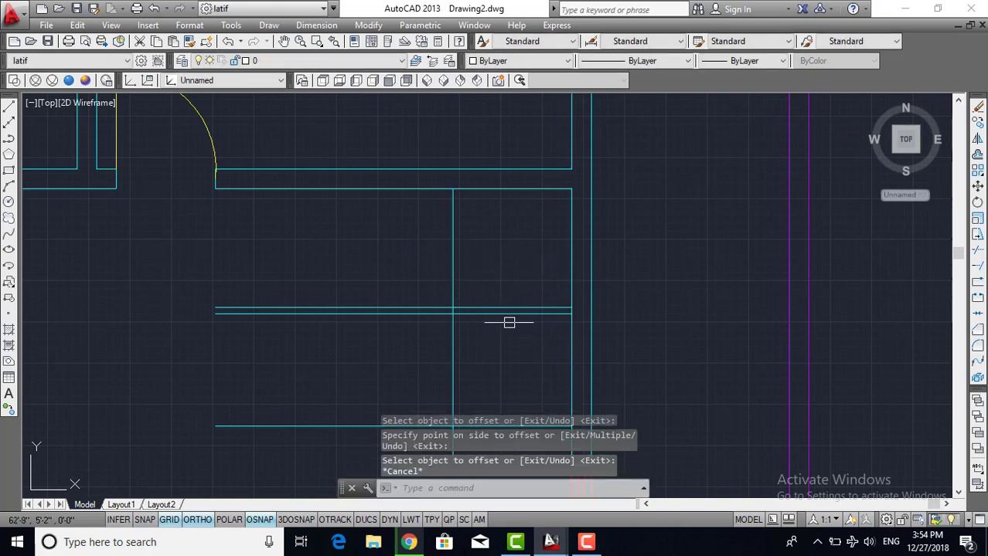
Trim the double line right of the new vertical and the vertical stub below it
middle_drag(507, 321, 474, 260)
text(tr)
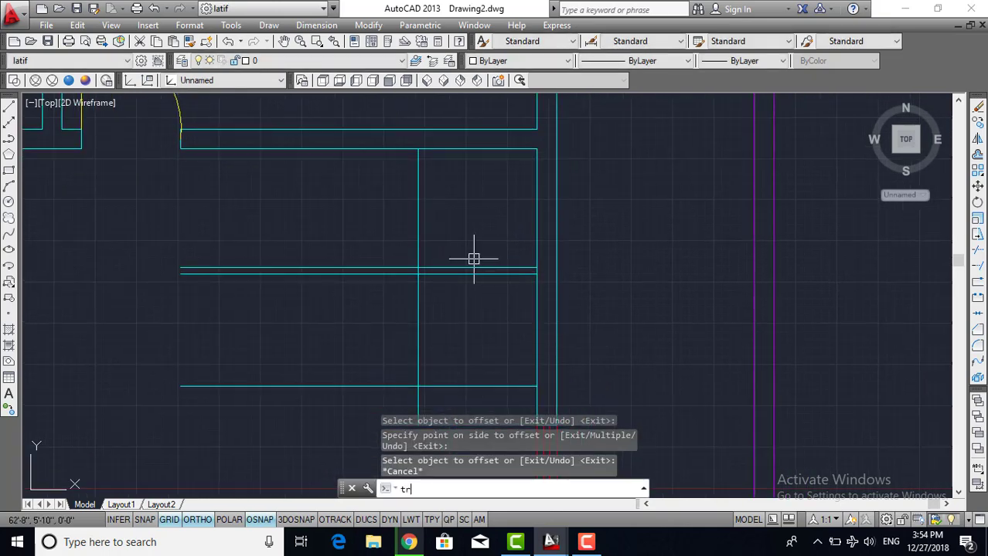
key(Return)
key(Return)
click(485, 251)
click(462, 311)
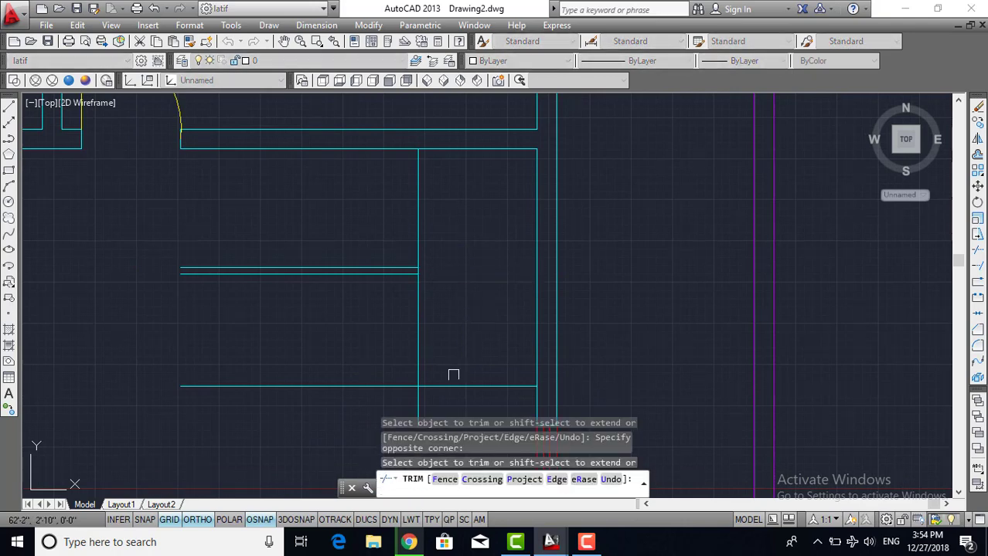
middle_drag(458, 362, 462, 287)
click(420, 325)
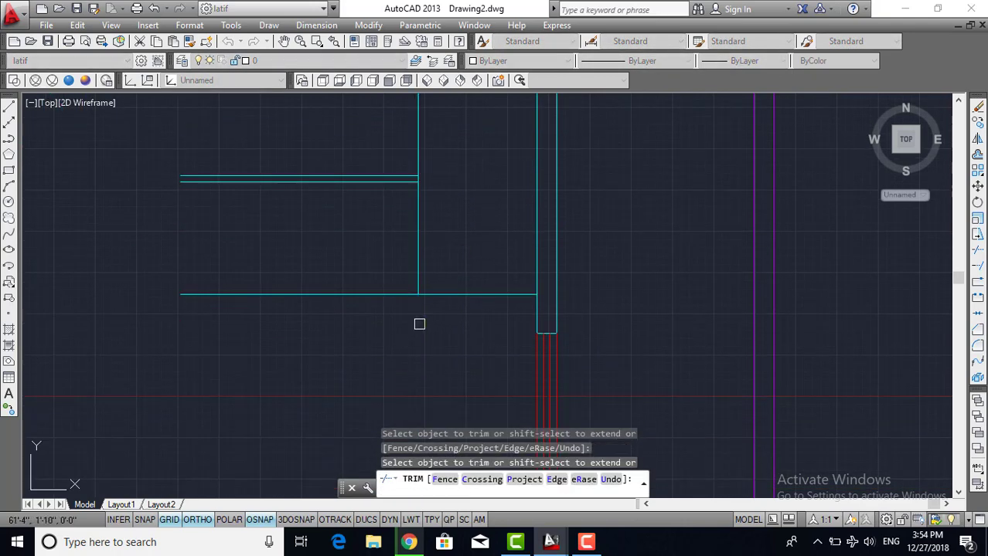
scroll(443, 283, up, 1)
scroll(464, 325, up, 2)
key(Escape)
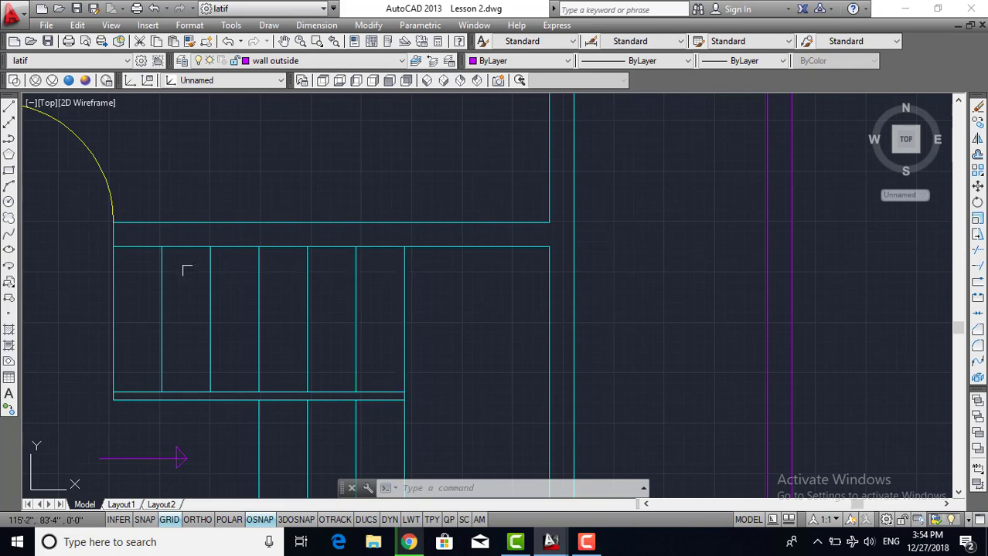
Offset the vertical stair line 3' left, then delete that unwanted copy
key(ctrl+Tab)
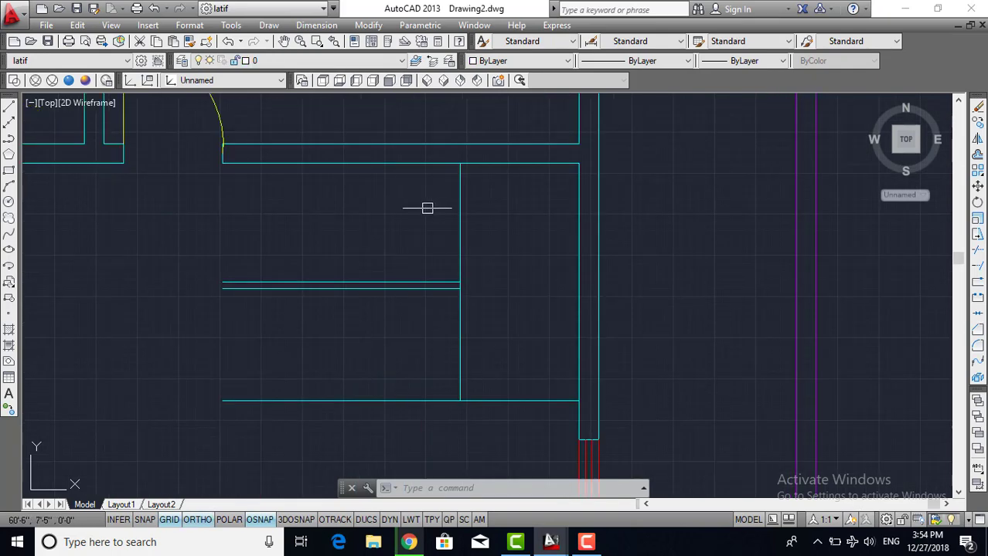
scroll(375, 230, up, 2)
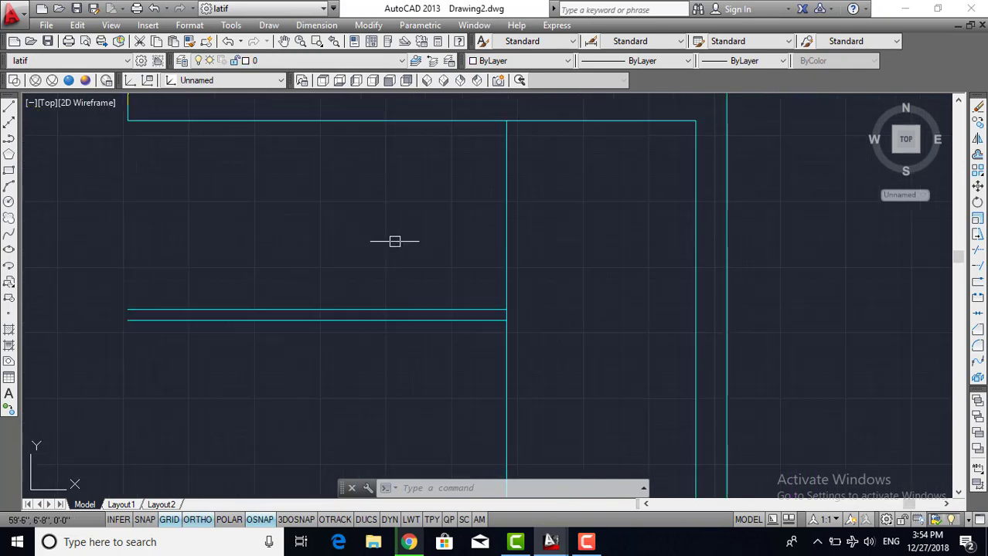
text(o)
key(Return)
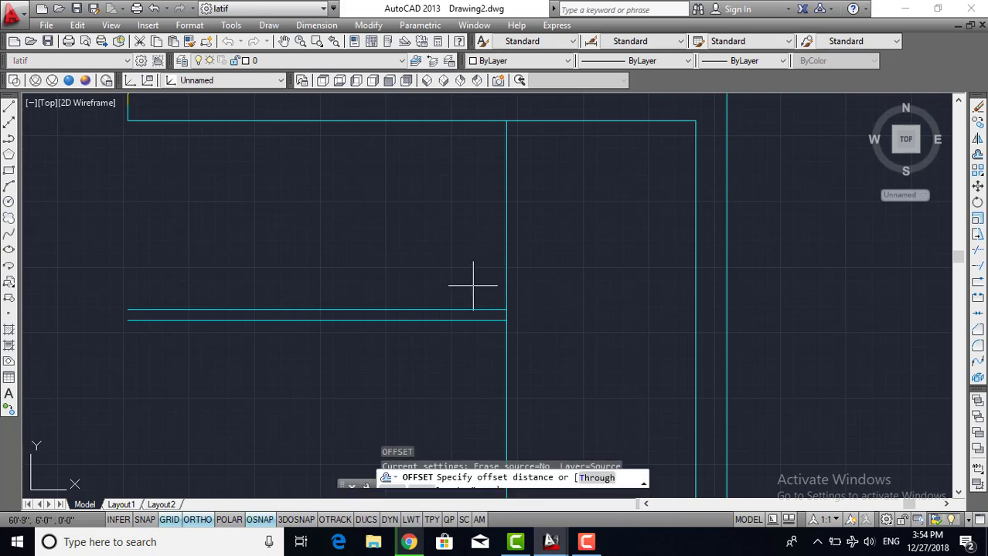
text(3)
key(Return)
click(507, 254)
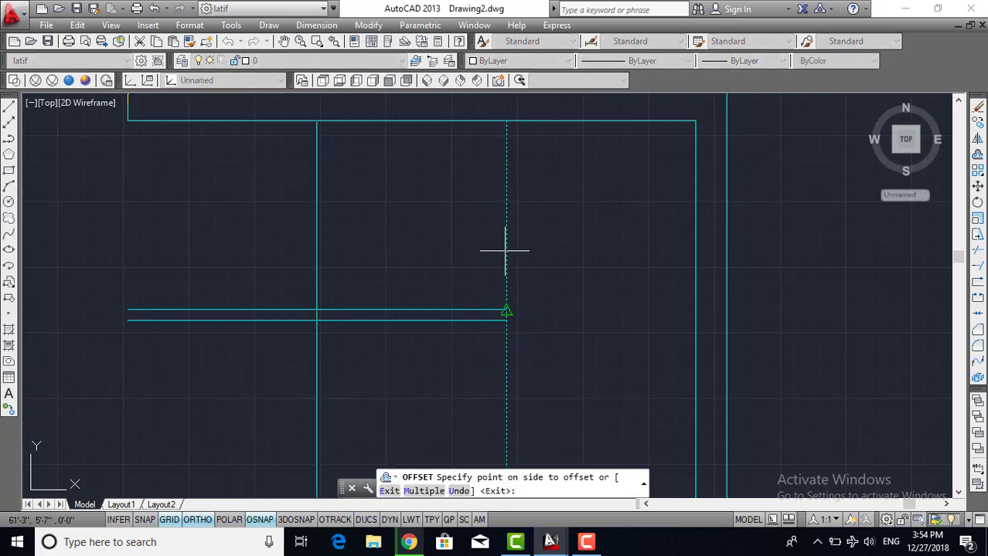
click(436, 250)
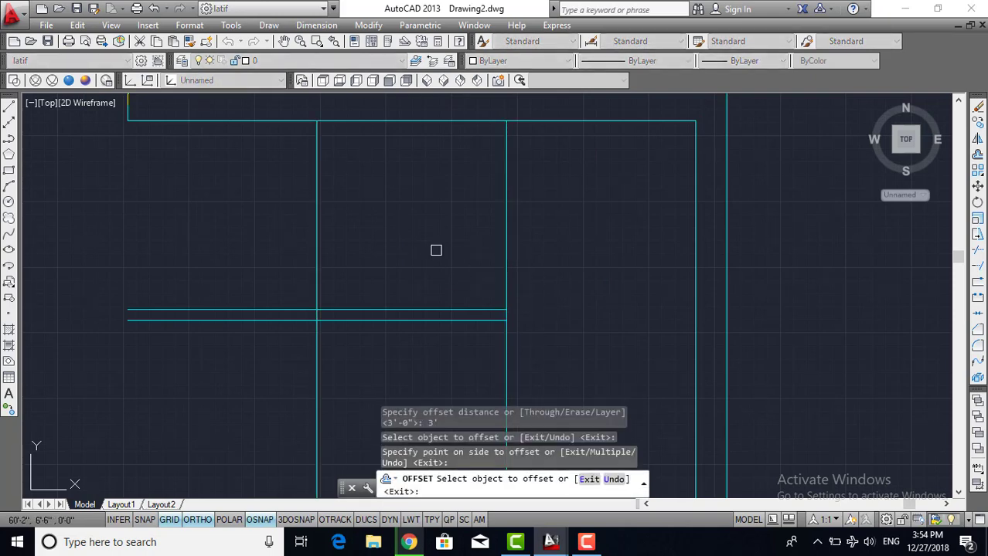
key(Escape)
click(319, 256)
click(353, 262)
key(Delete)
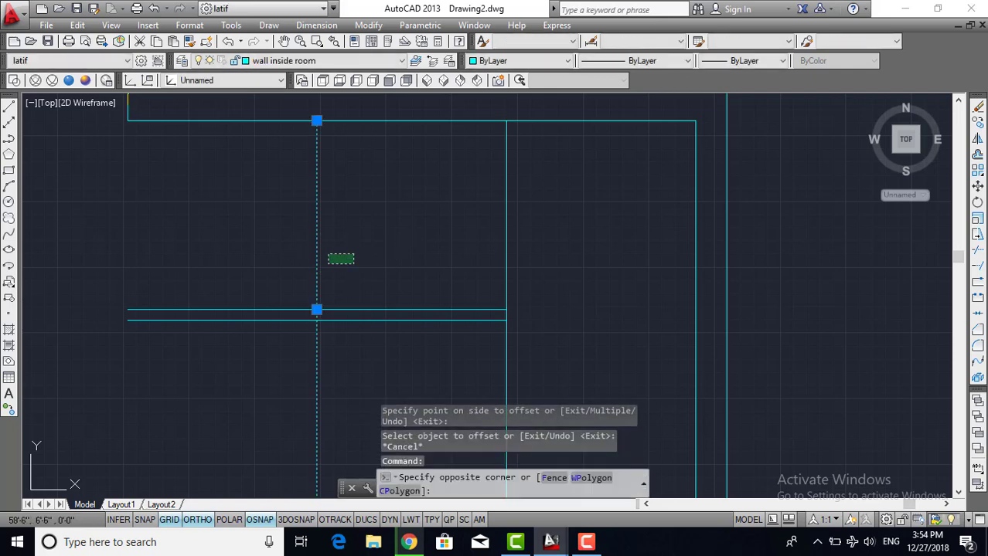
key(Escape)
key(Delete)
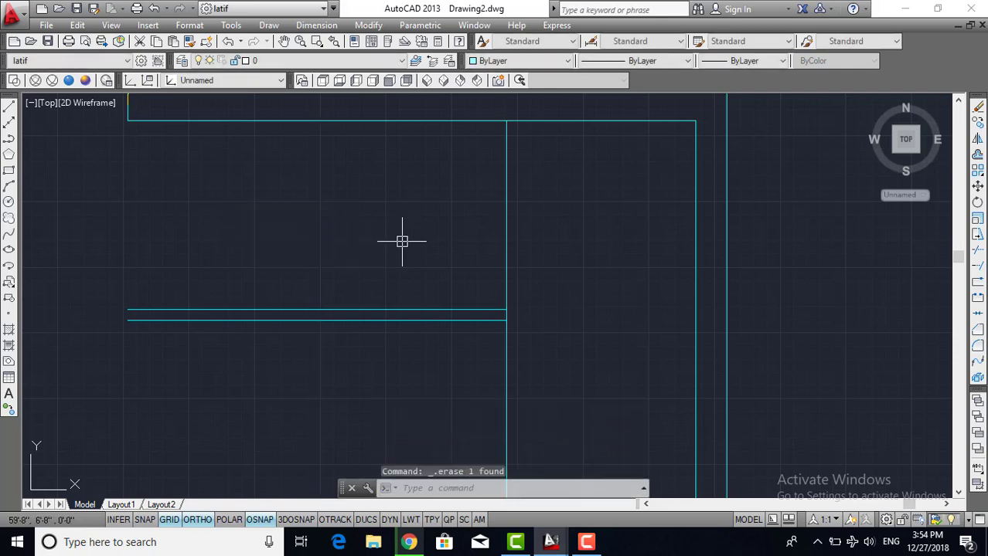
Offset six tread lines 12" apart leftward, each from the newest line
text(o)
key(Return)
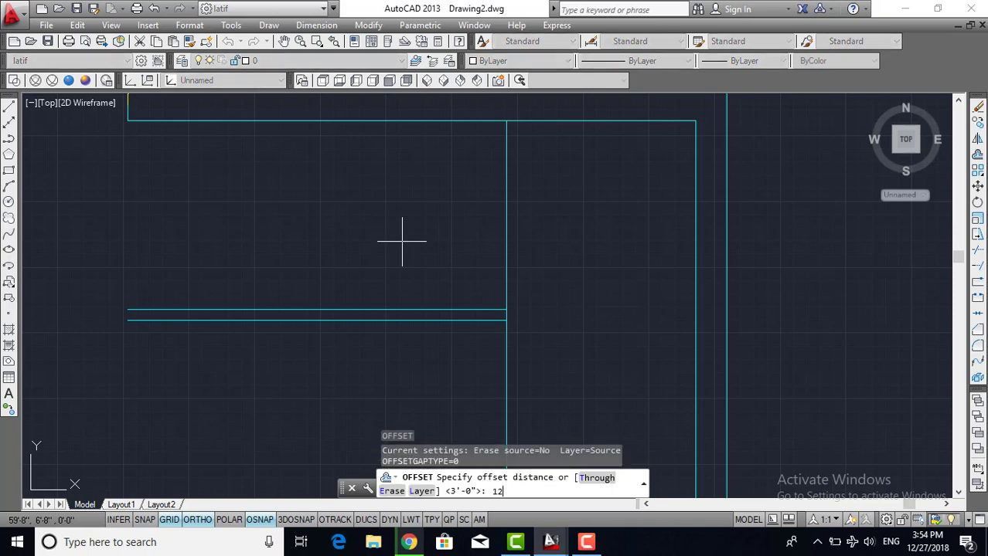
key(Return)
click(506, 244)
click(467, 246)
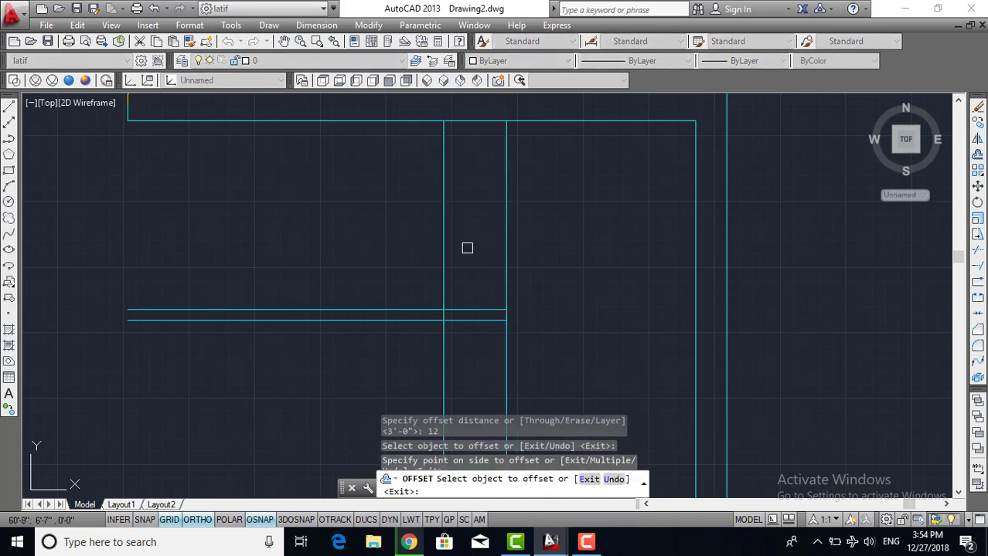
click(445, 251)
click(379, 247)
click(379, 247)
click(371, 248)
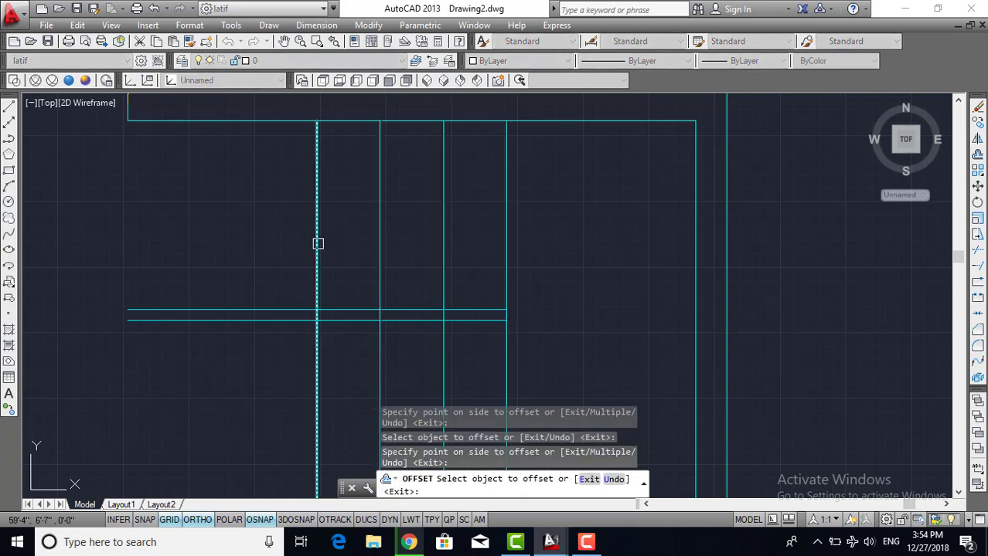
click(317, 251)
click(262, 255)
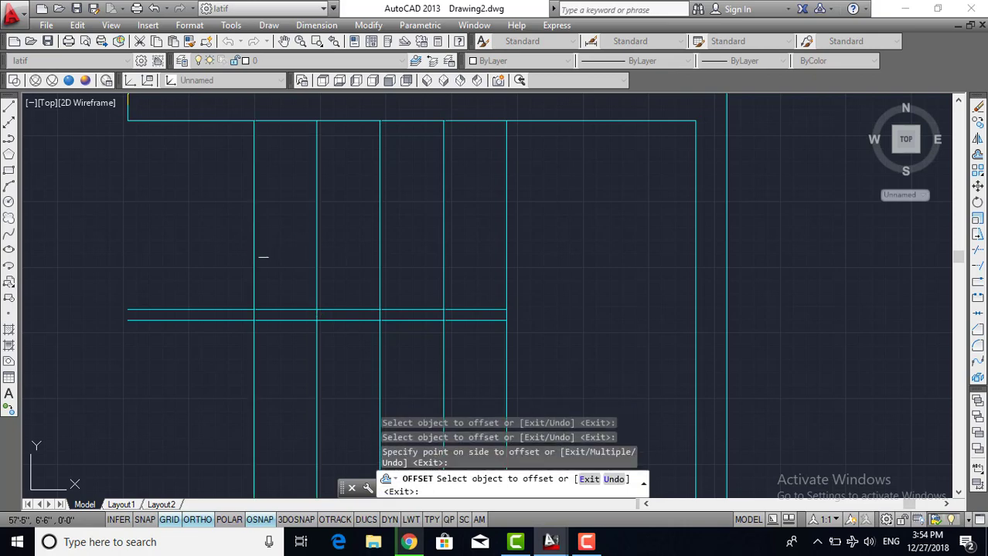
click(253, 255)
click(232, 255)
click(191, 250)
click(128, 254)
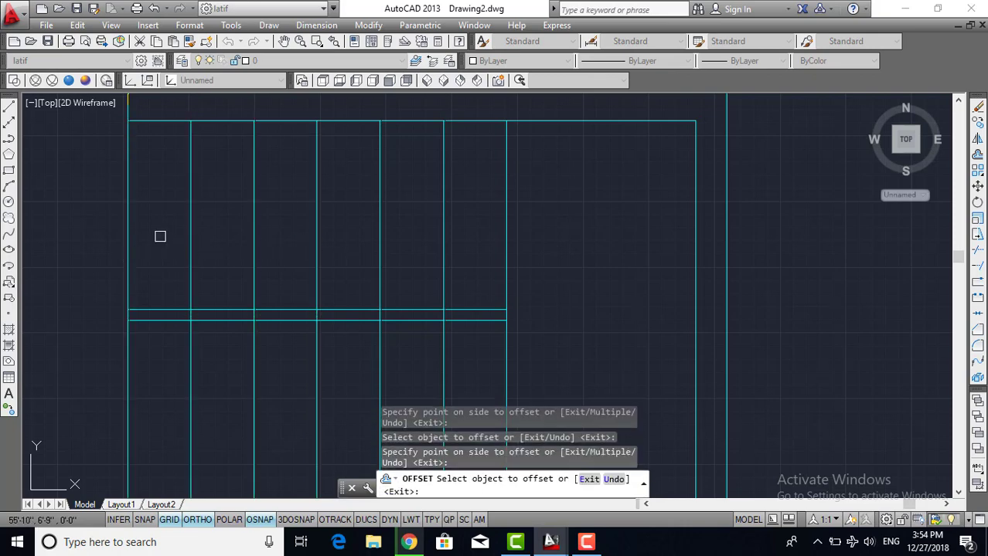
key(Escape)
scroll(186, 247, down, 3)
Trim away the lower-left tread lines with a crossing window
scroll(325, 263, up, 2)
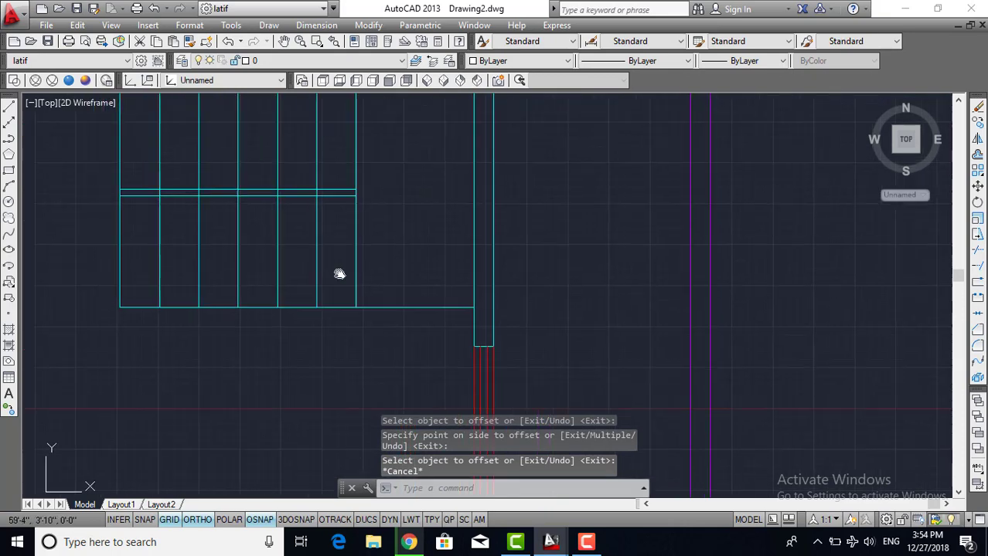
text(tr)
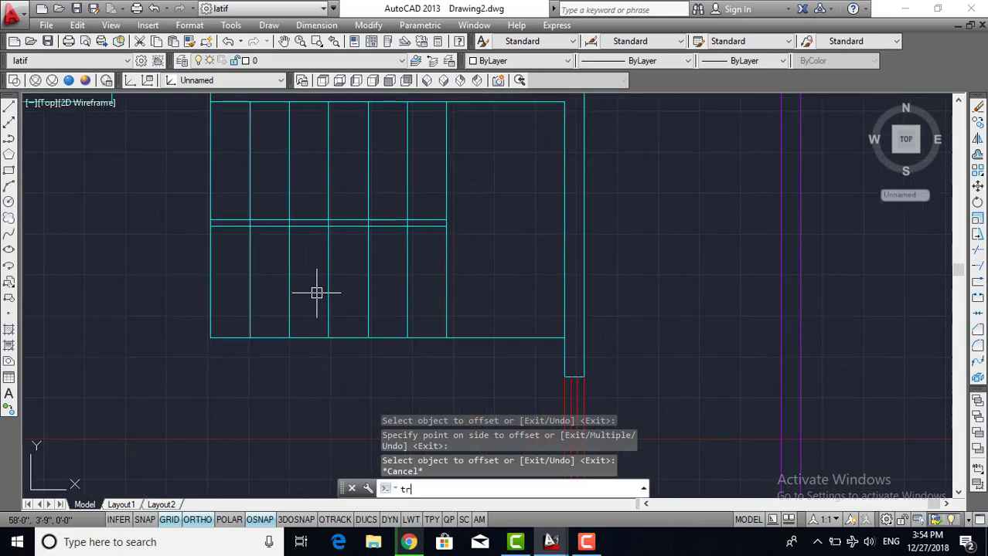
key(Return)
key(Return)
click(311, 360)
click(176, 244)
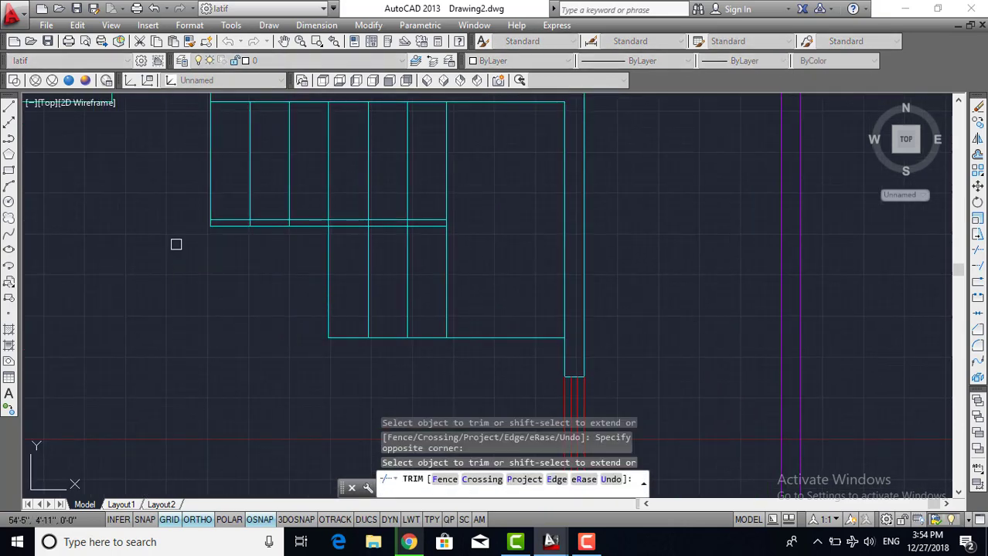
Trim away the extra horizontal landing line, leaving the landing gap clear
scroll(401, 291, up, 2)
scroll(401, 291, up, 2)
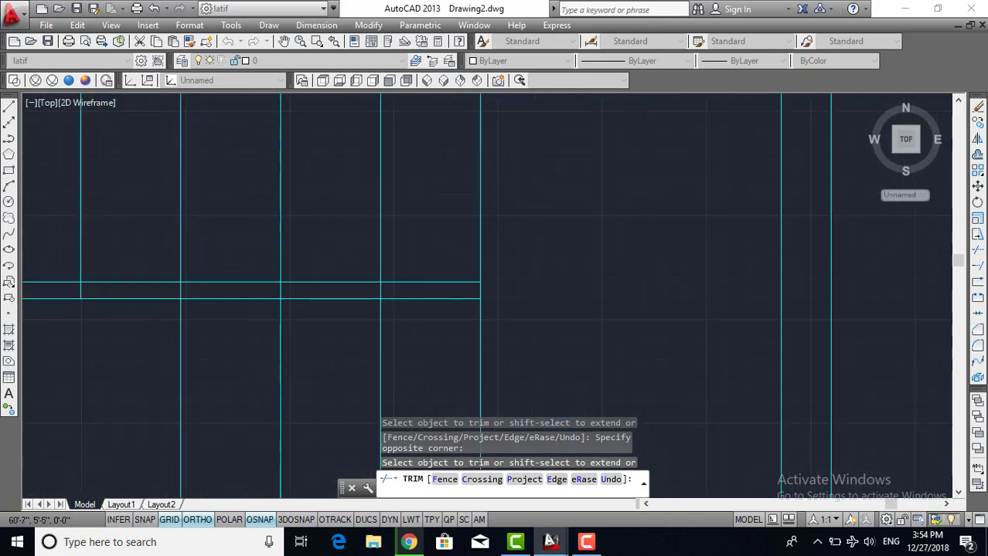
scroll(405, 288, up, 2)
click(406, 285)
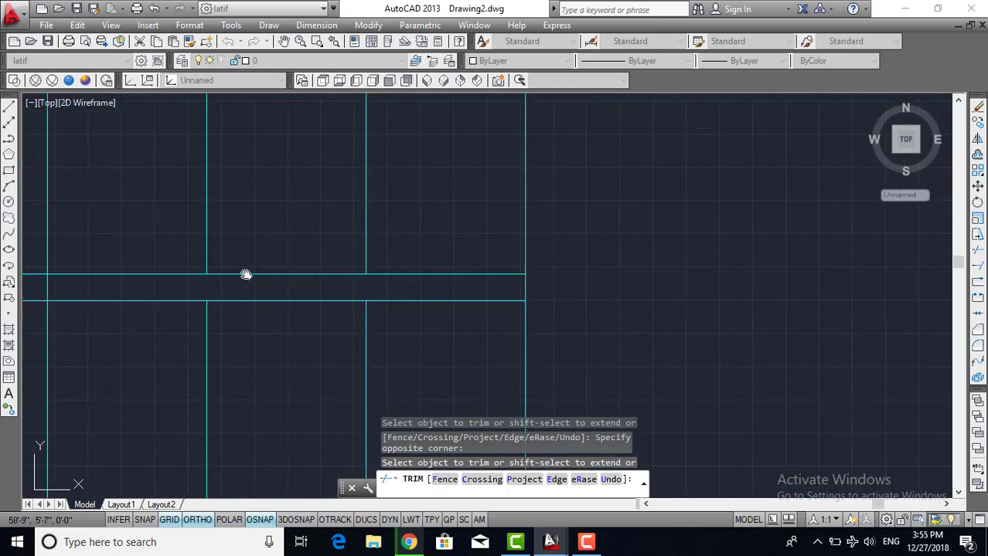
middle_drag(245, 273, 326, 255)
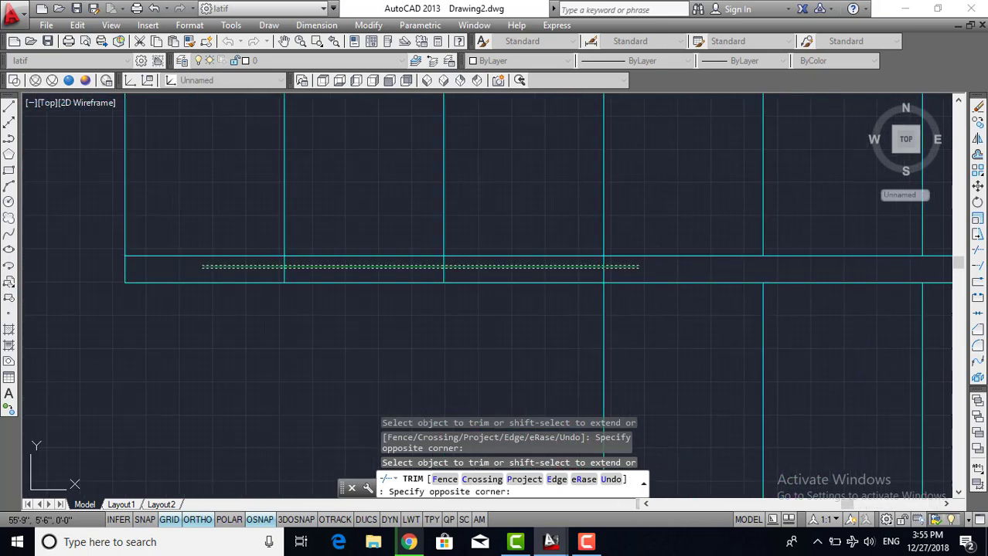
click(202, 267)
key(Escape)
scroll(319, 271, down, 2)
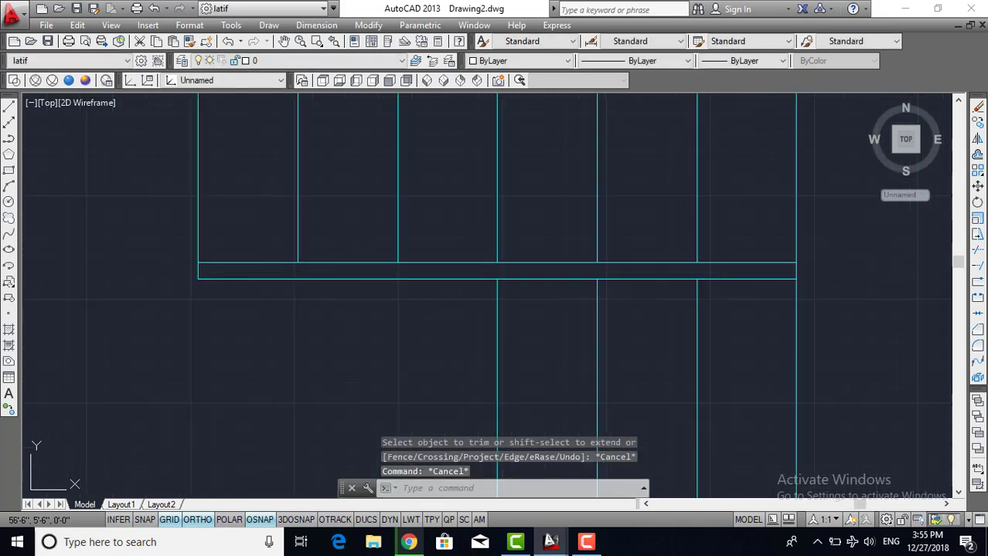
scroll(348, 283, down, 2)
scroll(441, 291, down, 2)
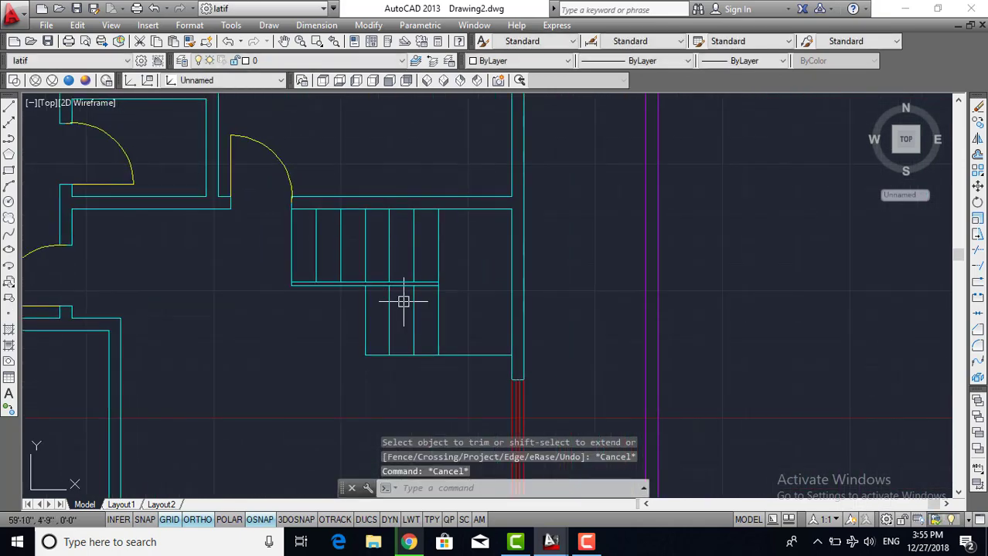
scroll(466, 315, down, 2)
scroll(463, 342, down, 2)
scroll(473, 301, up, 1)
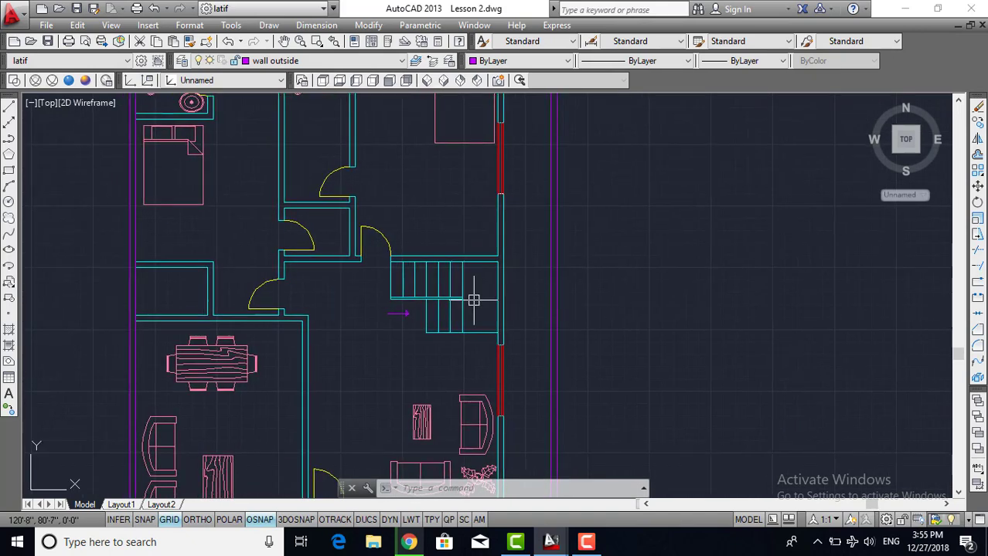
scroll(352, 319, up, 1)
Draw a horizontal arrow shaft beside the lower stair flight
scroll(412, 326, up, 3)
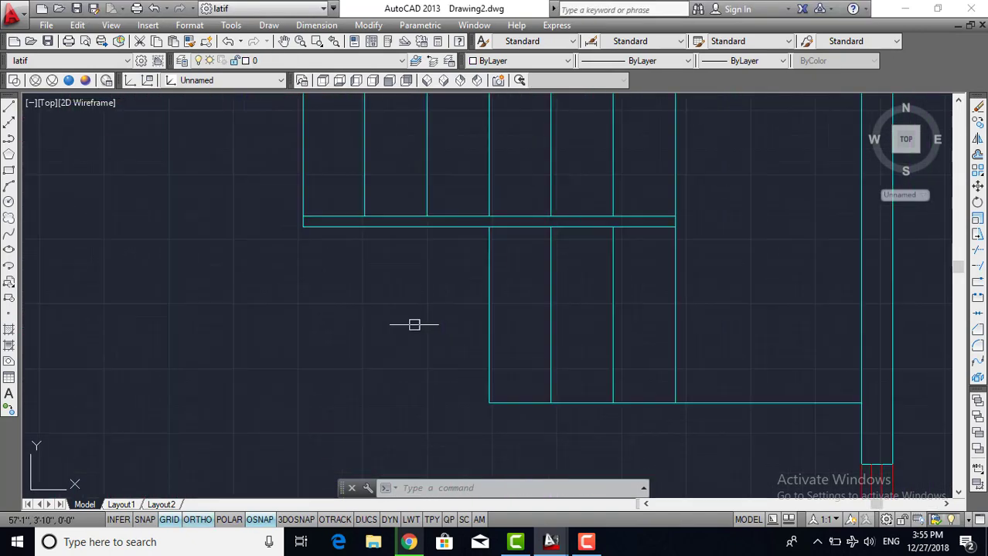
middle_drag(412, 323, 398, 346)
text(l)
key(Return)
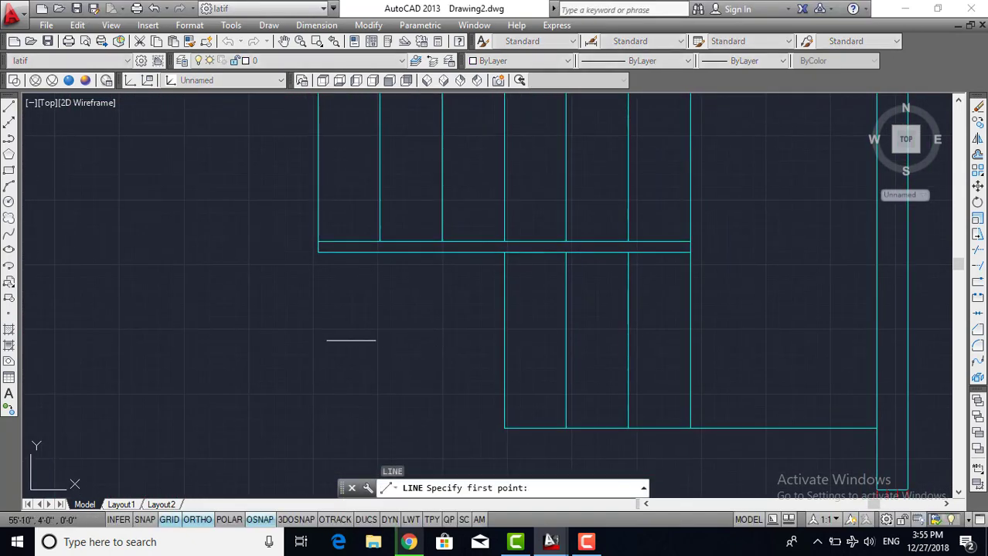
click(345, 340)
click(442, 340)
With Ortho off, draw the slanted arrowhead edge so the arrow points right
scroll(445, 341, up, 4)
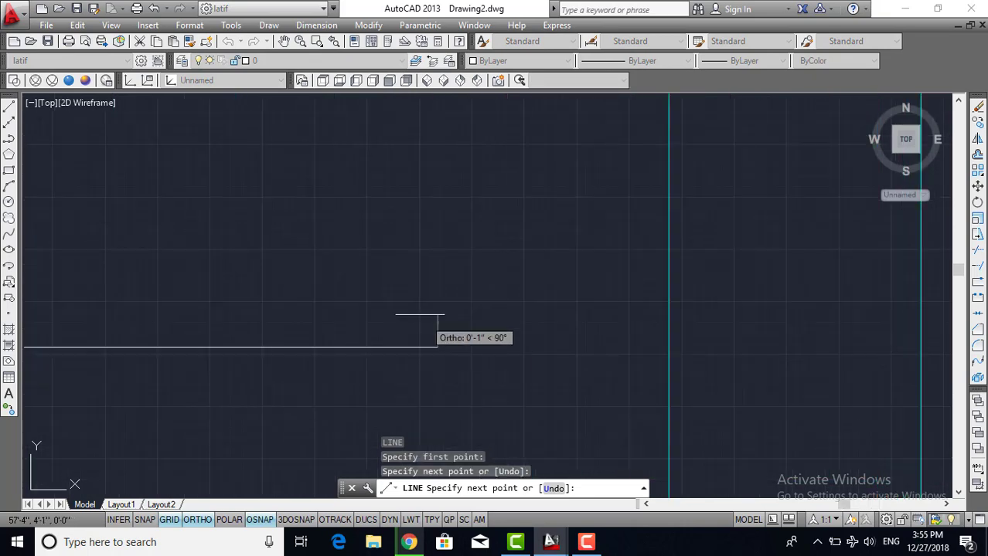
click(193, 520)
click(378, 288)
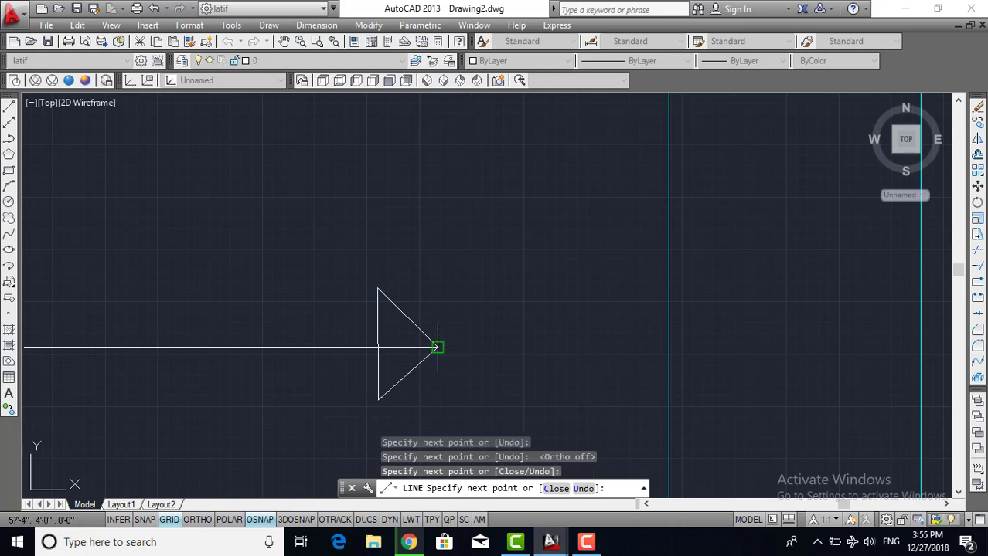
key(Escape)
scroll(509, 303, down, 3)
scroll(484, 319, down, 3)
scroll(377, 394, down, 2)
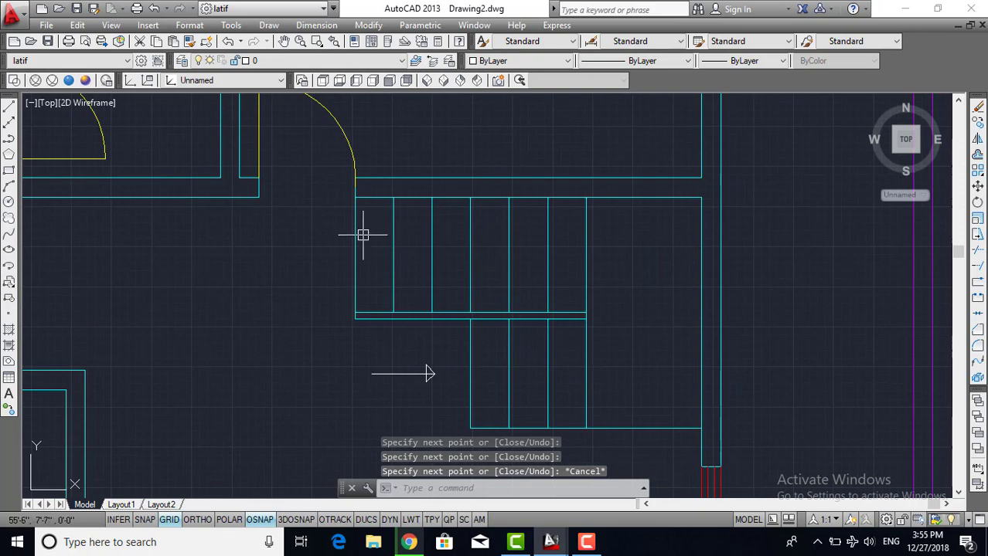
scroll(371, 248, down, 5)
middle_drag(375, 271, 430, 348)
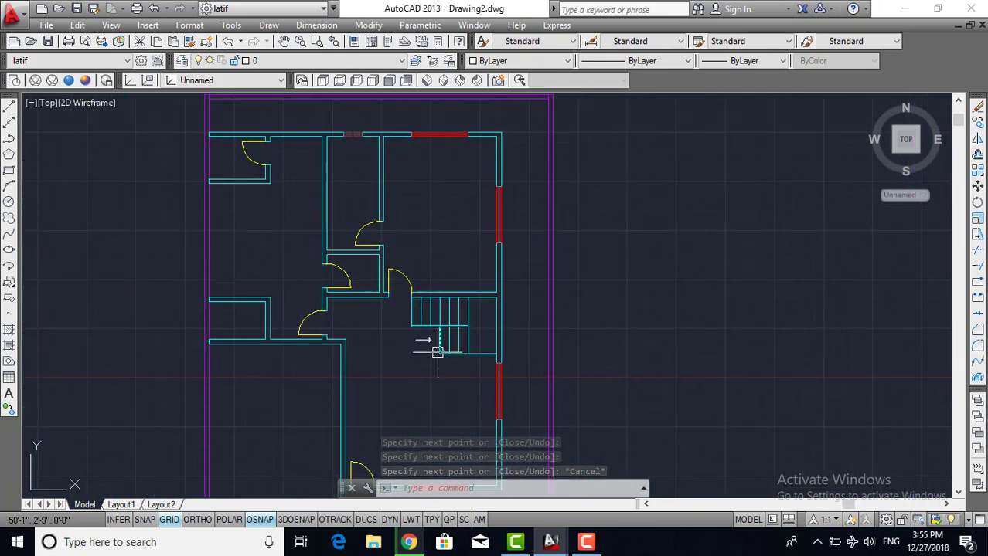
click(593, 545)
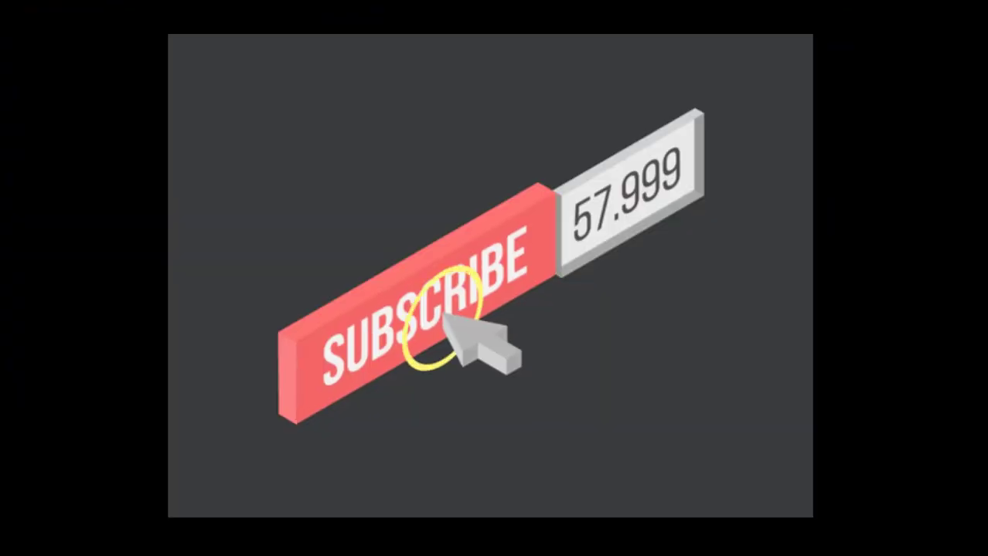